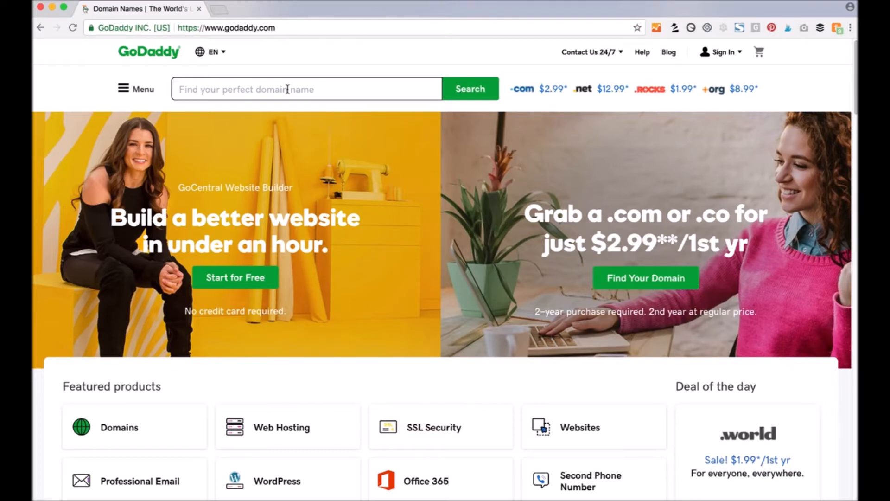
- Search GoDaddy for skillsharewordpressclass.com, correcting the misspelled name
{"action": "type", "text": "skillsharewordpresslcass"}
{"action": "key", "text": "BackSpace"}
{"action": "key", "text": "BackSpace"}
{"action": "key", "text": "BackSpace"}
{"action": "key", "text": "BackSpace"}
{"action": "key", "text": "BackSpace"}
{"action": "type", "text": "class.com"}
{"action": "key", "text": "Return"}
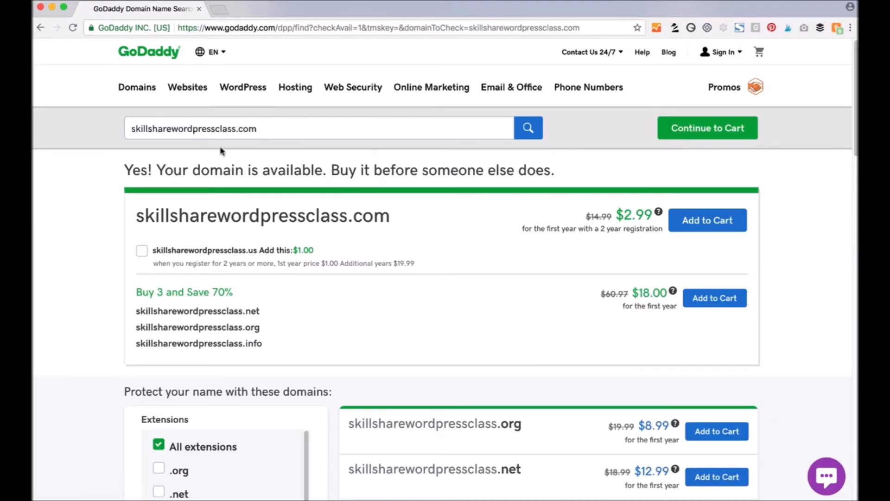
- Confirm the .com is available at $2.99 first year (normally $14.99) and add it to the cart
{"action": "left_click_drag", "start_coordinate": [125, 171], "coordinate": [329, 170]}
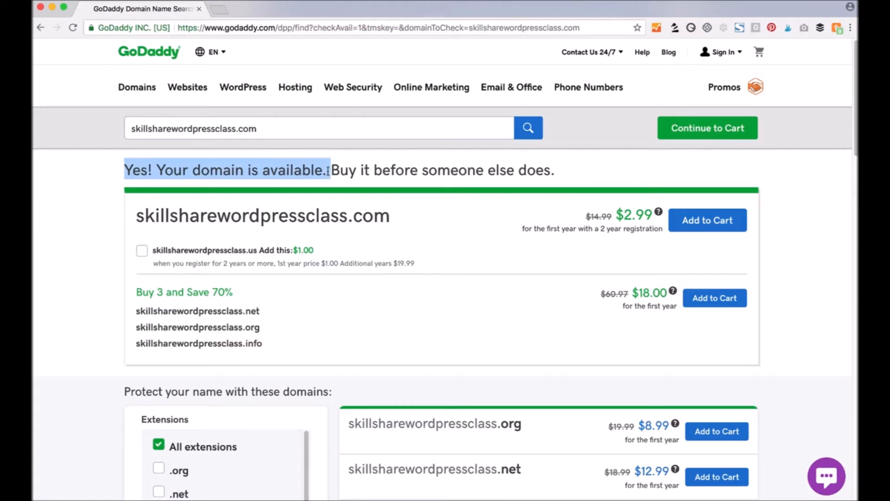
{"action": "left_click", "coordinate": [328, 170]}
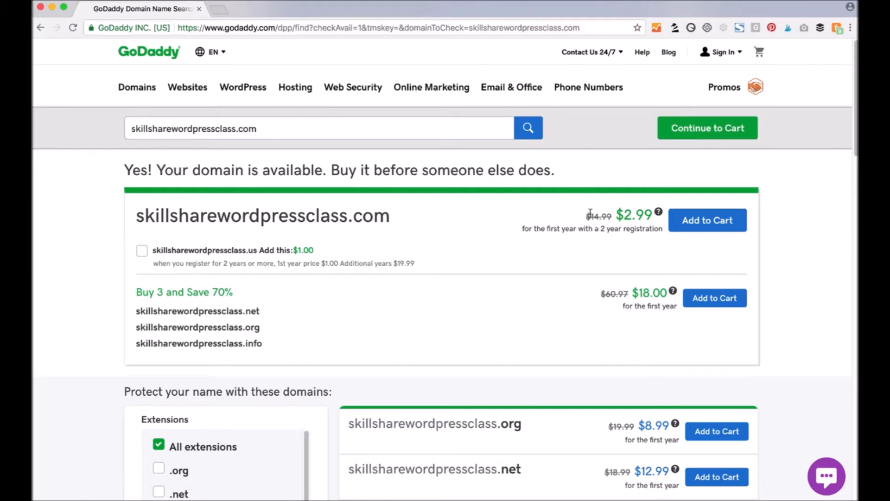
{"action": "left_click_drag", "start_coordinate": [653, 216], "coordinate": [617, 215]}
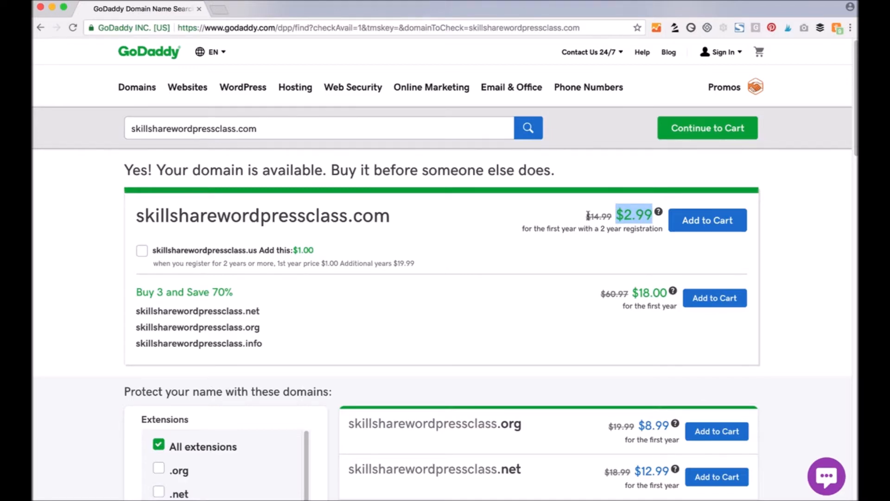
{"action": "left_click_drag", "start_coordinate": [586, 216], "coordinate": [612, 216]}
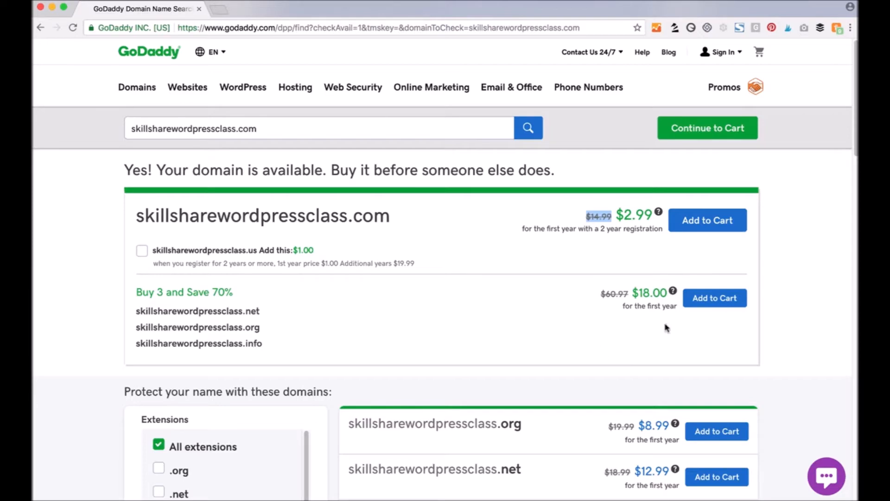
{"action": "scroll", "coordinate": [503, 314], "scroll_direction": "down", "scroll_amount": 5}
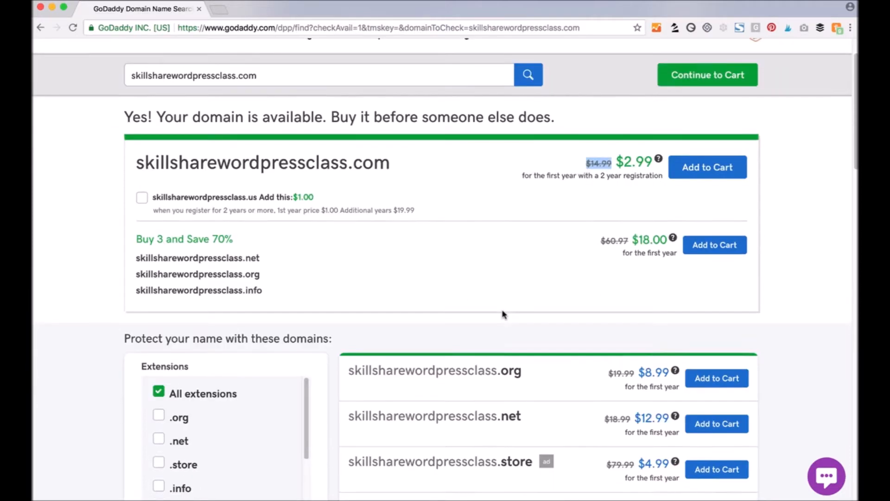
{"action": "scroll", "coordinate": [527, 388], "scroll_direction": "down", "scroll_amount": 4}
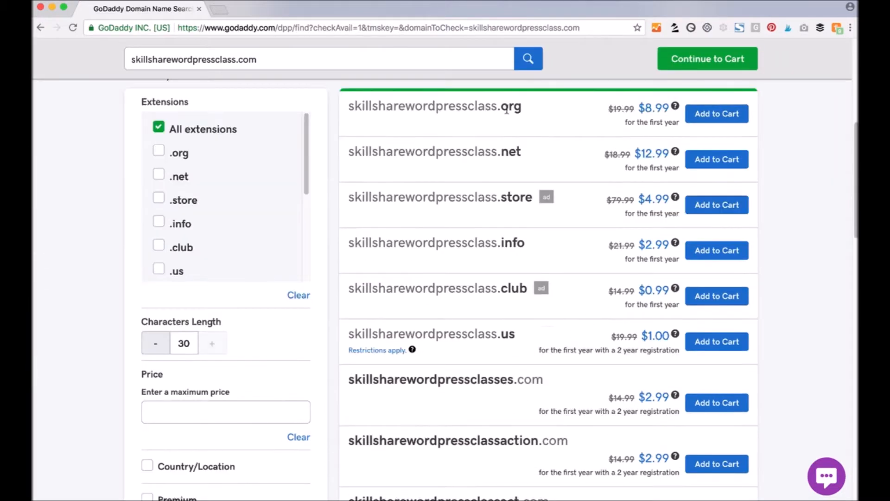
{"action": "left_click_drag", "start_coordinate": [497, 108], "coordinate": [523, 109]}
{"action": "scroll", "coordinate": [522, 280], "scroll_direction": "down", "scroll_amount": 7}
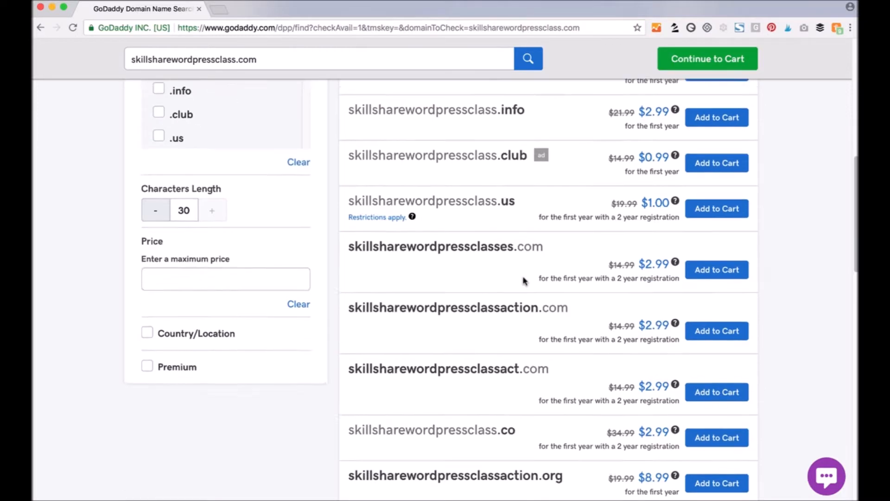
{"action": "scroll", "coordinate": [684, 157], "scroll_direction": "up", "scroll_amount": 16}
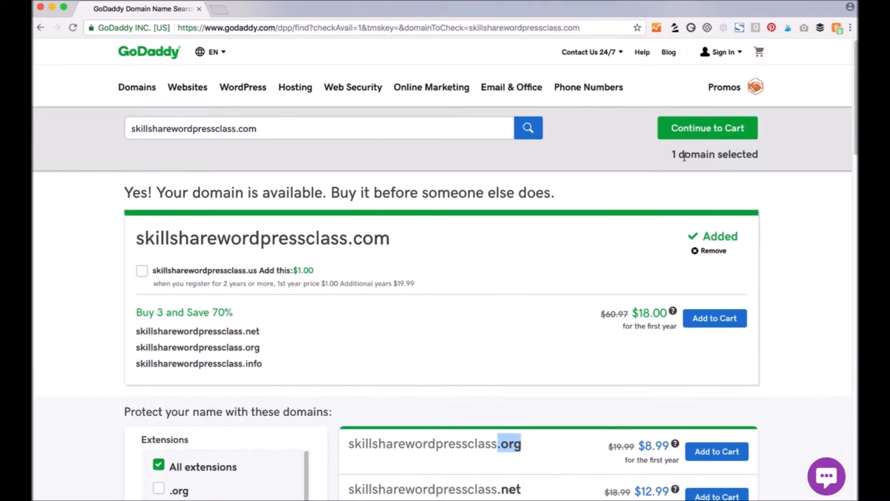
- Continue to the cart, review the privacy protection details, and decline privacy
{"action": "left_click", "coordinate": [702, 131]}
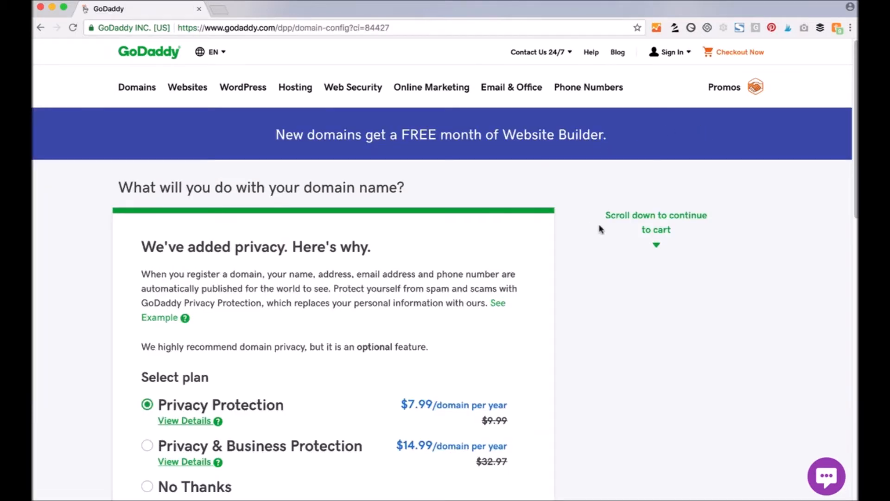
{"action": "scroll", "coordinate": [582, 258], "scroll_direction": "down", "scroll_amount": 2}
{"action": "scroll", "coordinate": [583, 260], "scroll_direction": "down", "scroll_amount": 2}
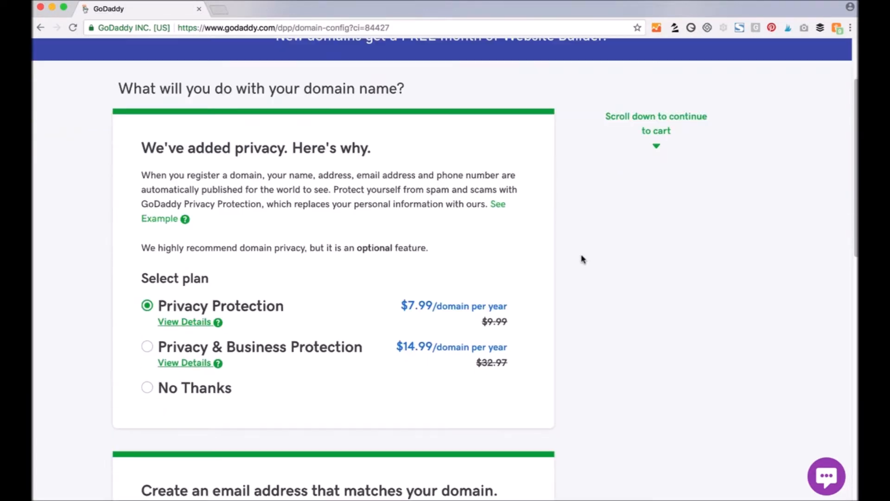
{"action": "scroll", "coordinate": [583, 259], "scroll_direction": "down", "scroll_amount": 5}
{"action": "scroll", "coordinate": [583, 259], "scroll_direction": "up", "scroll_amount": 3}
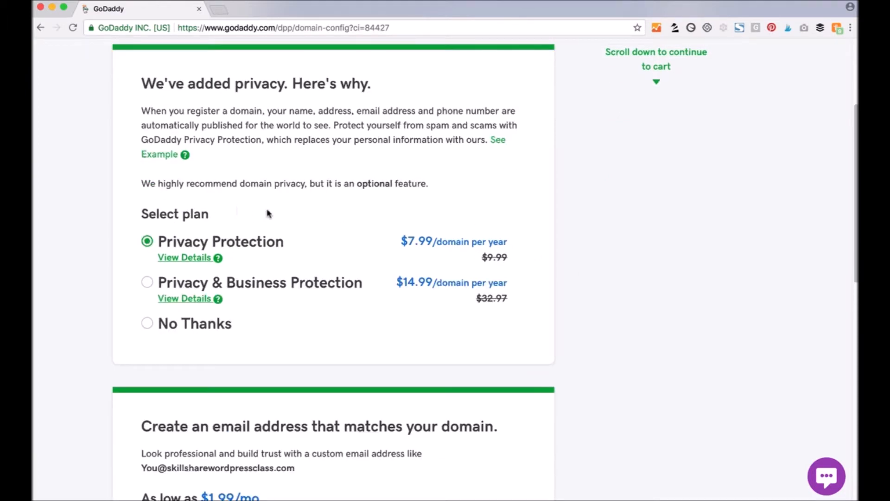
{"action": "left_click", "coordinate": [199, 258]}
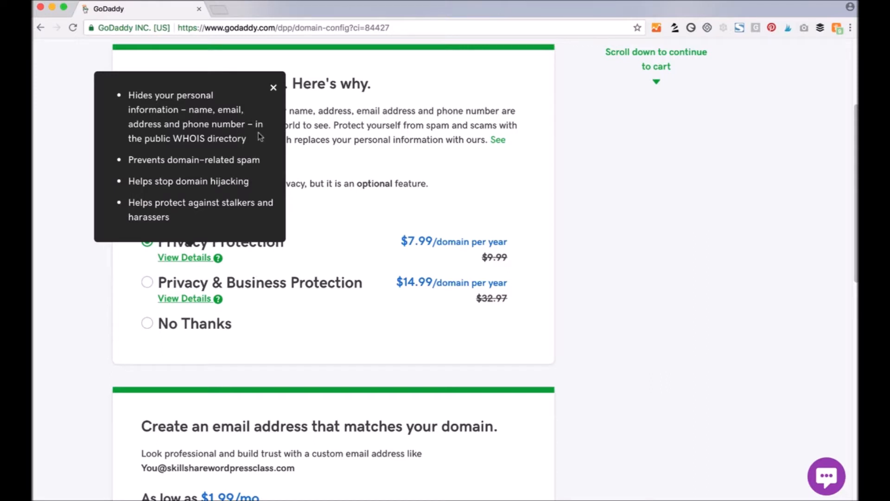
{"action": "left_click", "coordinate": [163, 322]}
- Leave the matching email offer declined and proceed to checkout
{"action": "scroll", "coordinate": [371, 334], "scroll_direction": "down", "scroll_amount": 5}
{"action": "left_click_drag", "start_coordinate": [172, 191], "coordinate": [366, 191]}
{"action": "left_click", "coordinate": [503, 245]}
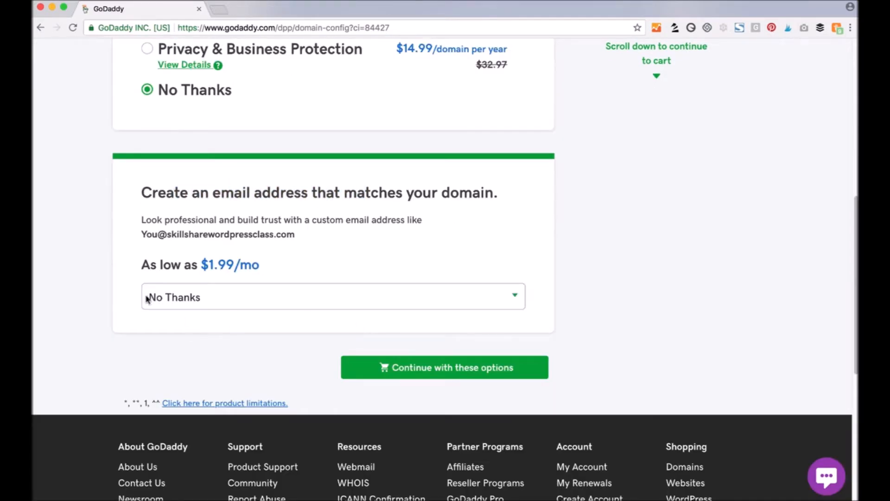
{"action": "left_click", "coordinate": [465, 373]}
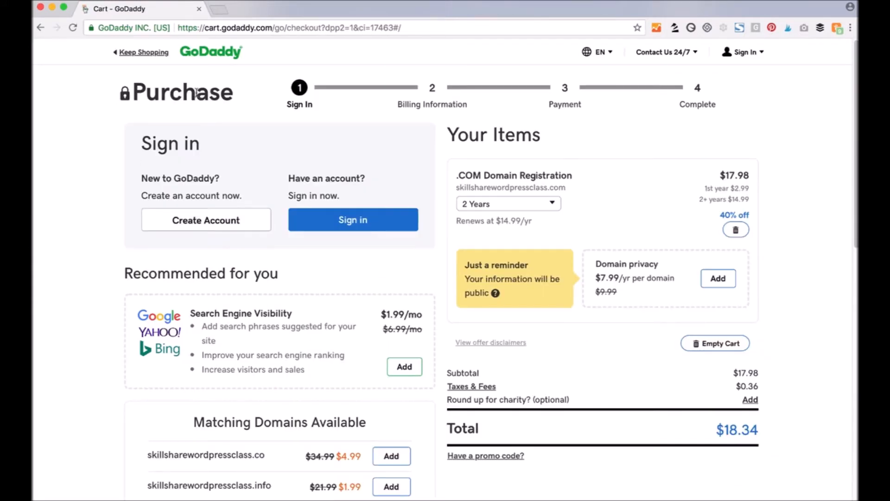
- Change the .COM registration term from 2 Years to 1 Year
{"action": "left_click", "coordinate": [553, 207]}
{"action": "left_click", "coordinate": [553, 207]}
{"action": "left_click", "coordinate": [553, 204]}
{"action": "left_click", "coordinate": [518, 223]}
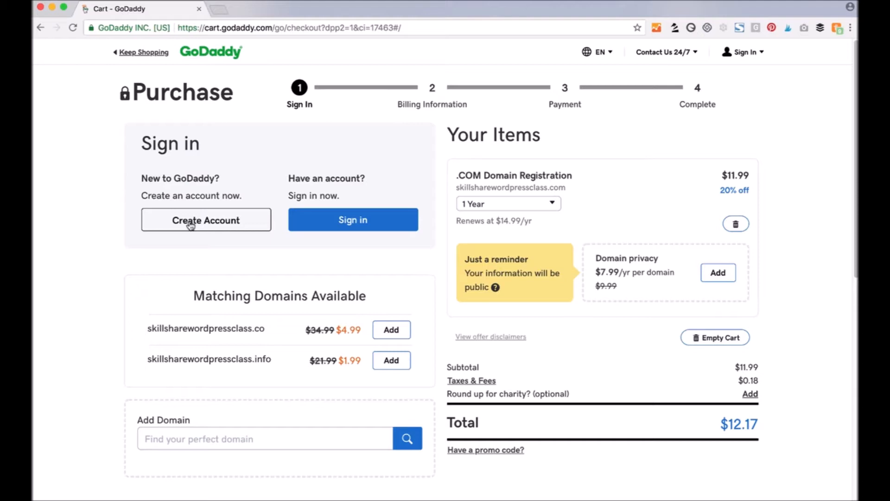
- Sign in to the existing account and complete the $12.17 purchase
{"action": "left_click", "coordinate": [376, 225]}
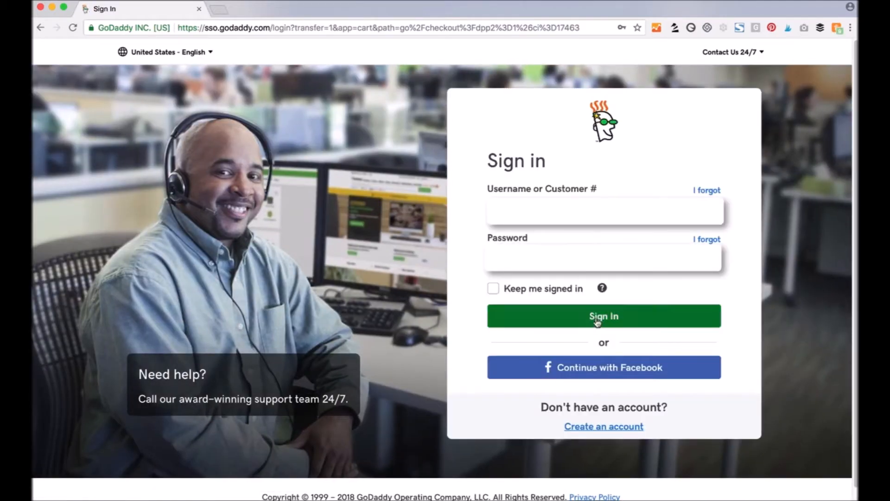
{"action": "left_click", "coordinate": [597, 322]}
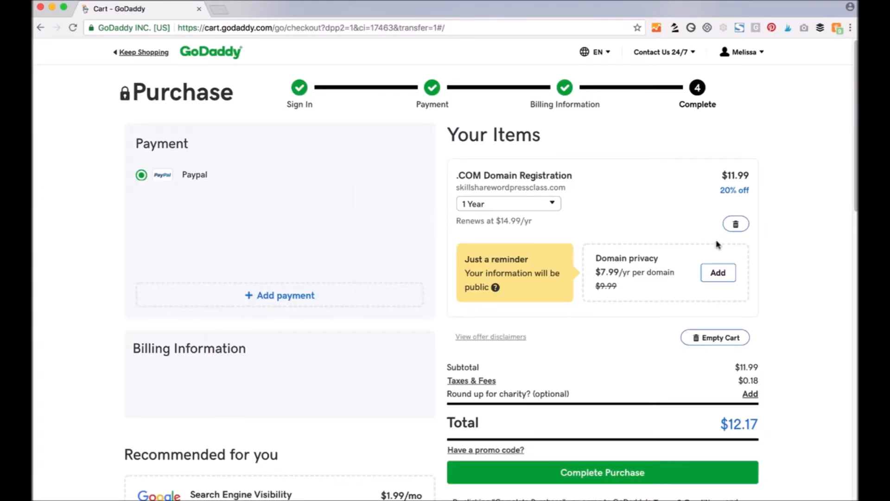
{"action": "left_click_drag", "start_coordinate": [762, 424], "coordinate": [595, 419]}
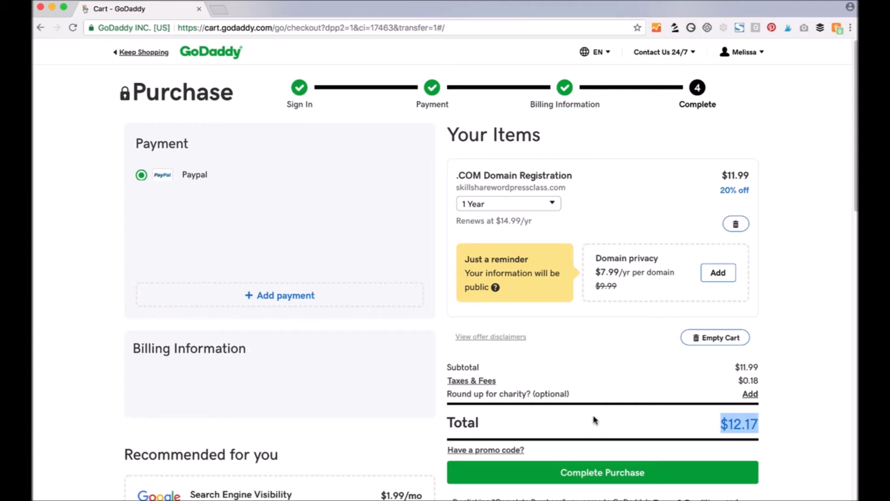
{"action": "left_click", "coordinate": [606, 477]}
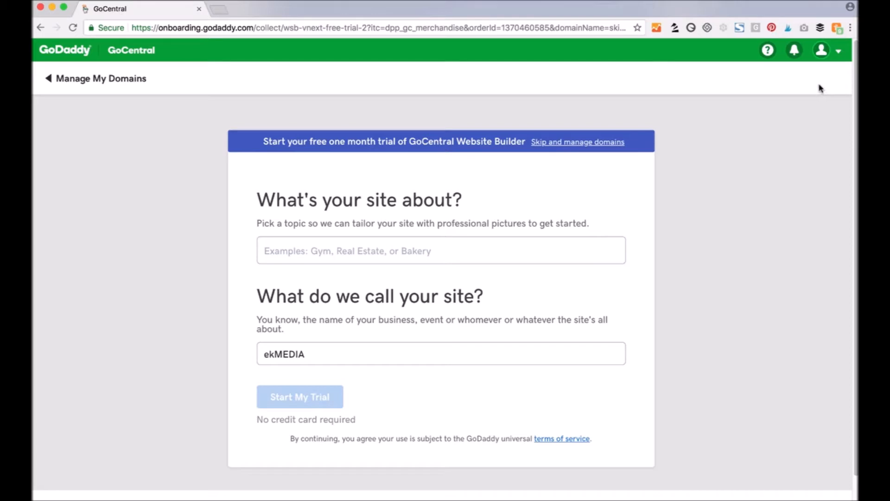
- Skip the builder trial, open skillsharewordpressclass.com in Domains, and choose to build a new site
{"action": "left_click", "coordinate": [587, 143]}
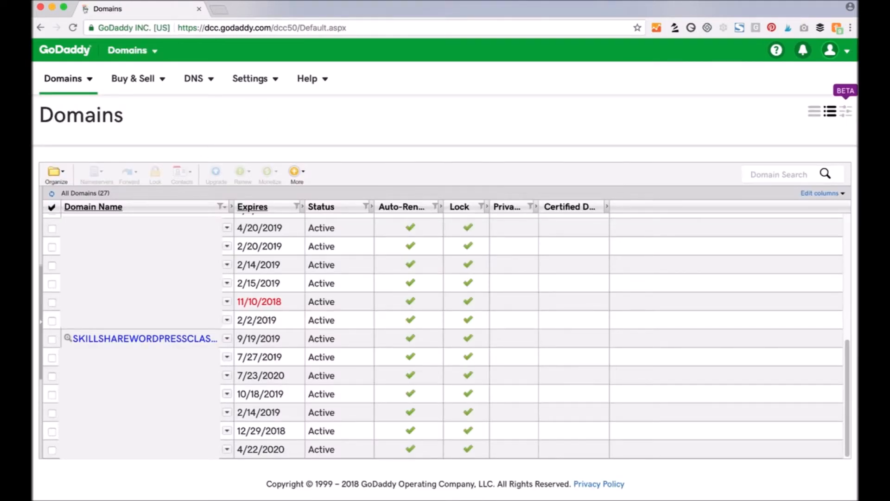
{"action": "left_click", "coordinate": [144, 338]}
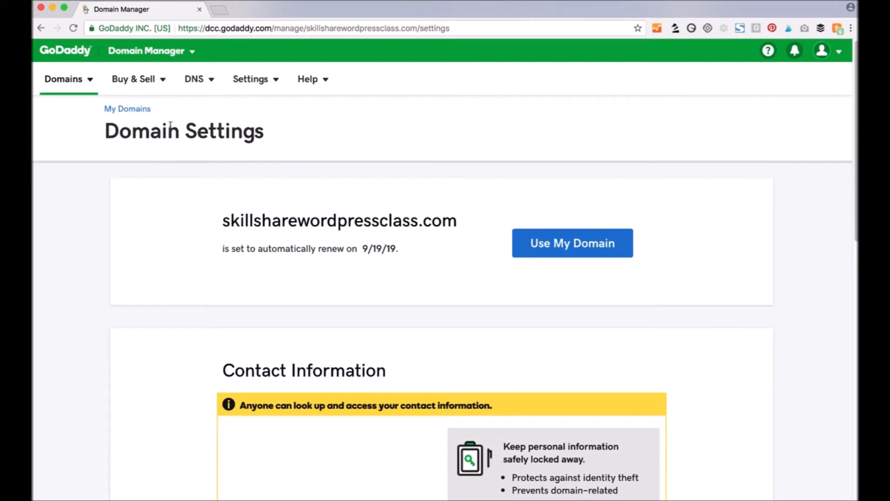
{"action": "left_click", "coordinate": [556, 247]}
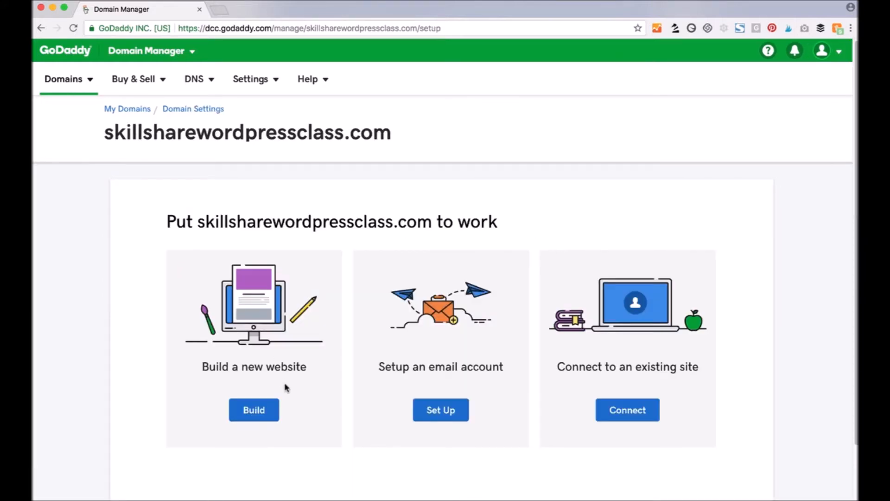
{"action": "left_click", "coordinate": [259, 413]}
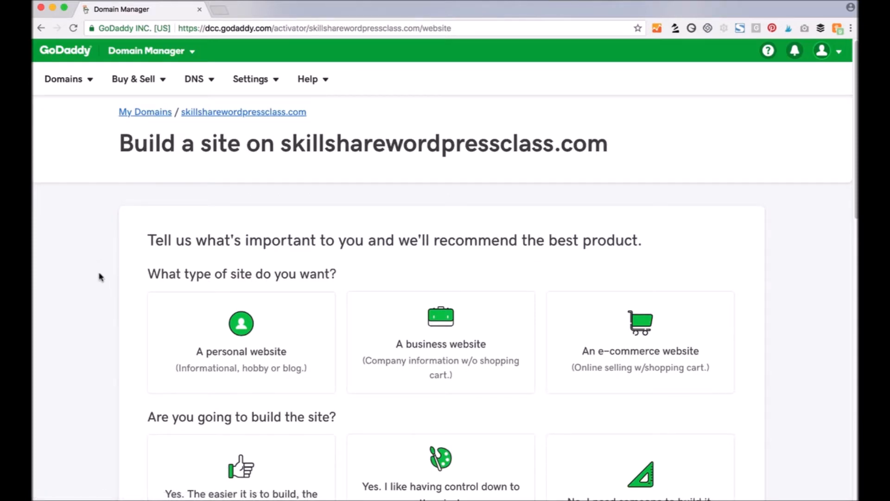
- Choose the Managed WordPress plan with a 1-month billing term
{"action": "scroll", "coordinate": [103, 277], "scroll_direction": "down", "scroll_amount": 8}
{"action": "scroll", "coordinate": [102, 277], "scroll_direction": "down", "scroll_amount": 3}
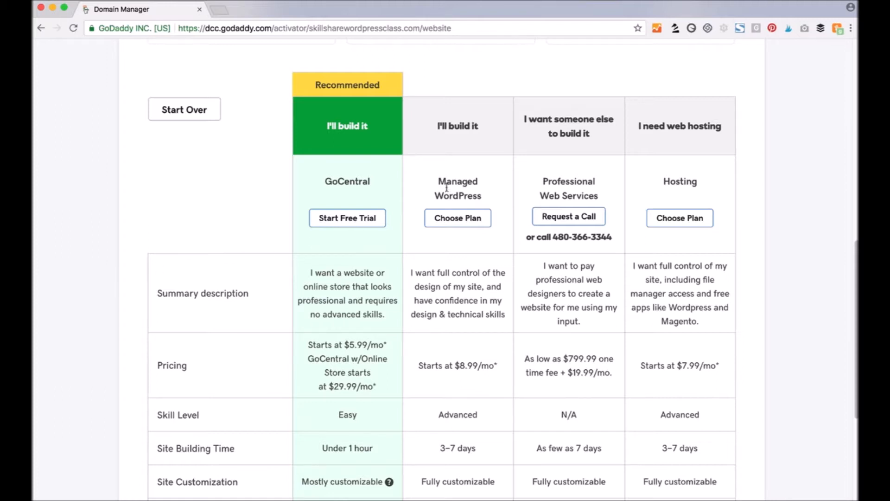
{"action": "triple_click", "coordinate": [468, 195]}
{"action": "scroll", "coordinate": [468, 195], "scroll_direction": "up", "scroll_amount": 3}
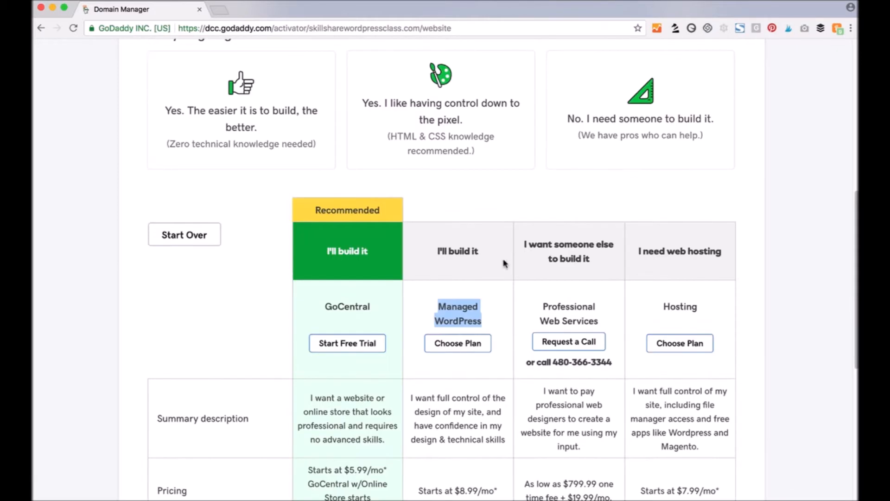
{"action": "left_click", "coordinate": [467, 348]}
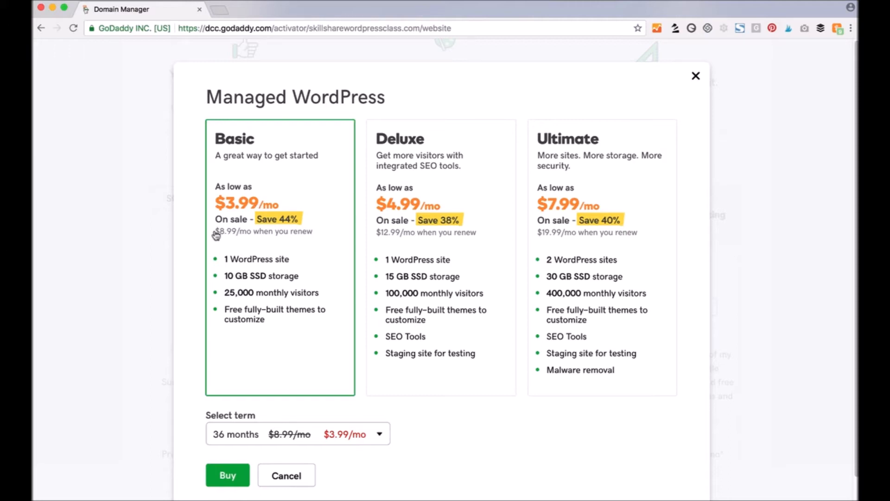
{"action": "left_click", "coordinate": [376, 435]}
{"action": "left_click", "coordinate": [237, 232]}
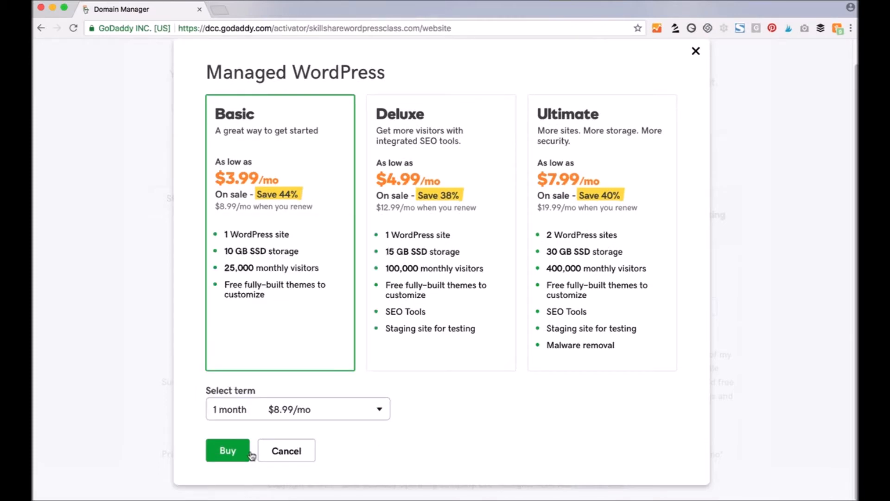
- Buy the Basic Managed WordPress plan and complete the $9.58 PayPal purchase
{"action": "left_click", "coordinate": [226, 450]}
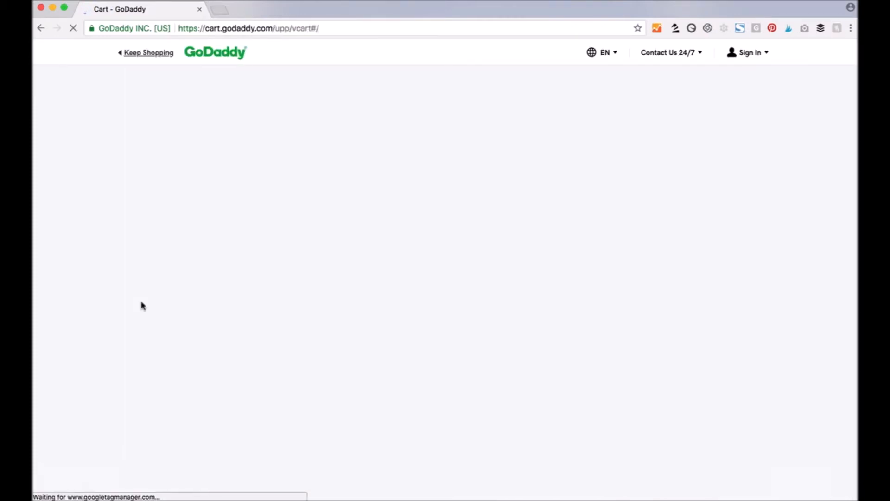
{"action": "double_click", "coordinate": [191, 128]}
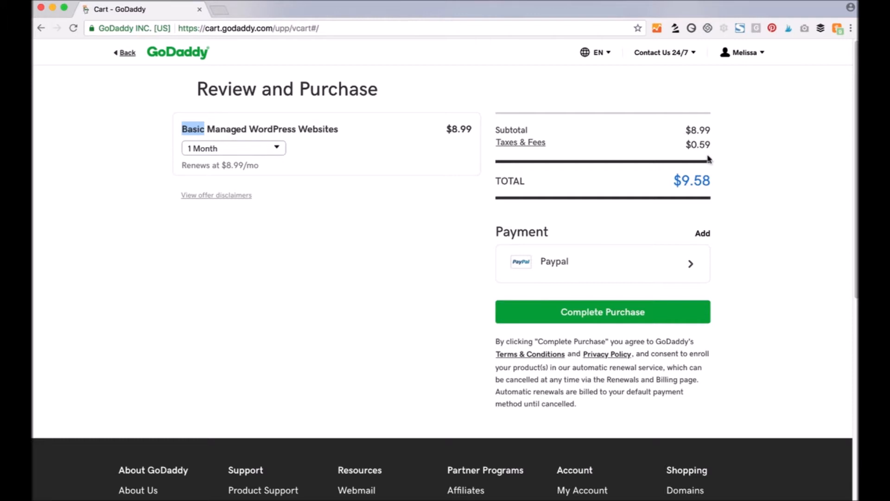
{"action": "left_click", "coordinate": [547, 280]}
{"action": "left_click", "coordinate": [601, 320]}
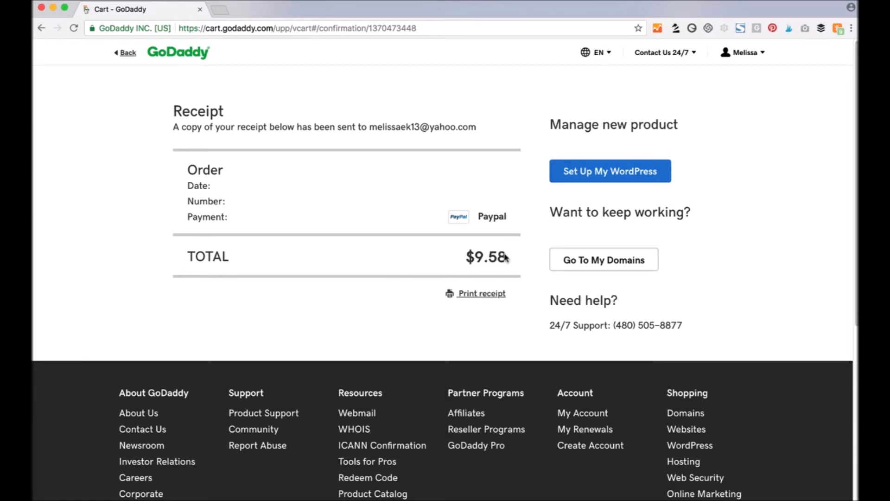
- Add a brand new WordPress site on skillsharewordpressclass.com in the North America data center
{"action": "left_click", "coordinate": [618, 172]}
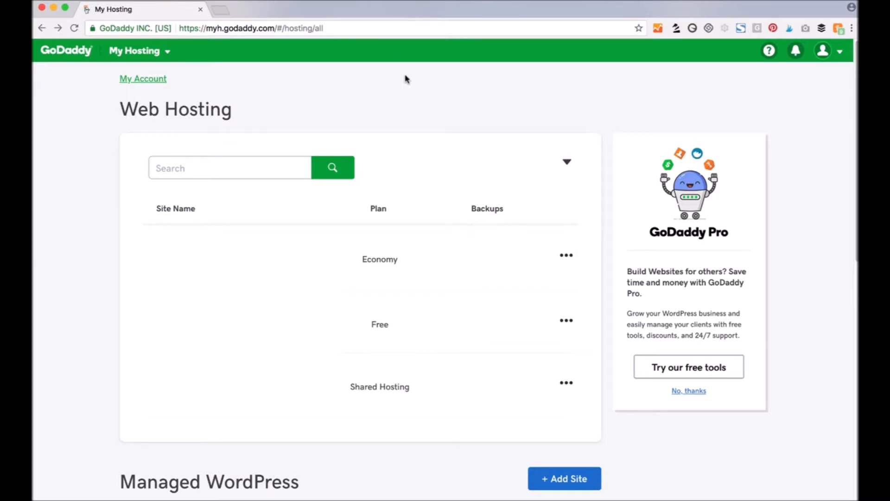
{"action": "scroll", "coordinate": [413, 403], "scroll_direction": "down", "scroll_amount": 3}
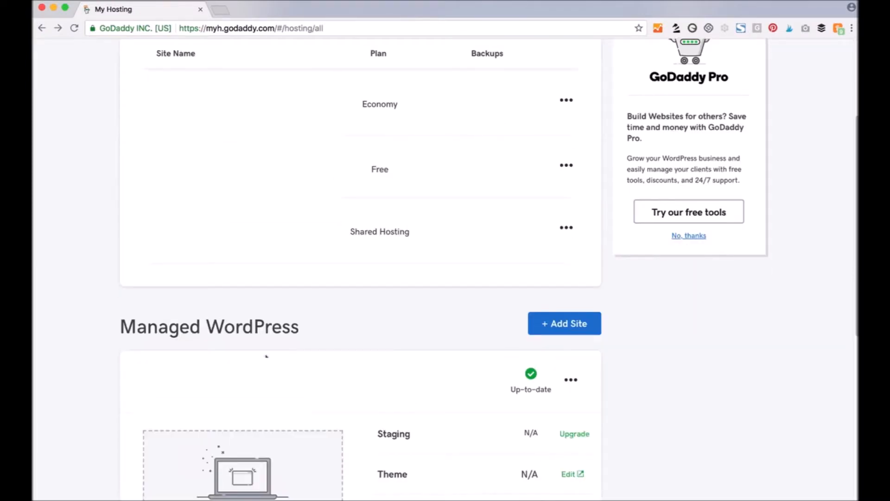
{"action": "left_click", "coordinate": [576, 326]}
{"action": "left_click_drag", "start_coordinate": [304, 331], "coordinate": [406, 338]}
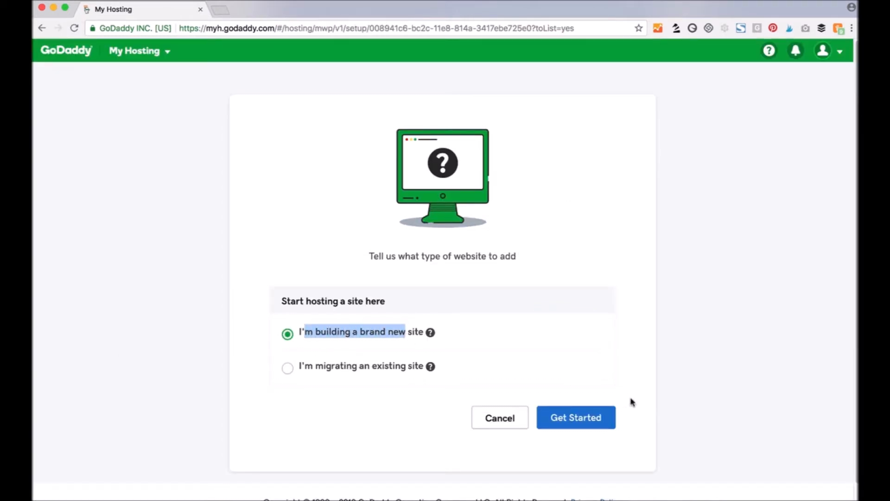
{"action": "left_click", "coordinate": [576, 418]}
{"action": "scroll", "coordinate": [664, 348], "scroll_direction": "down", "scroll_amount": 3}
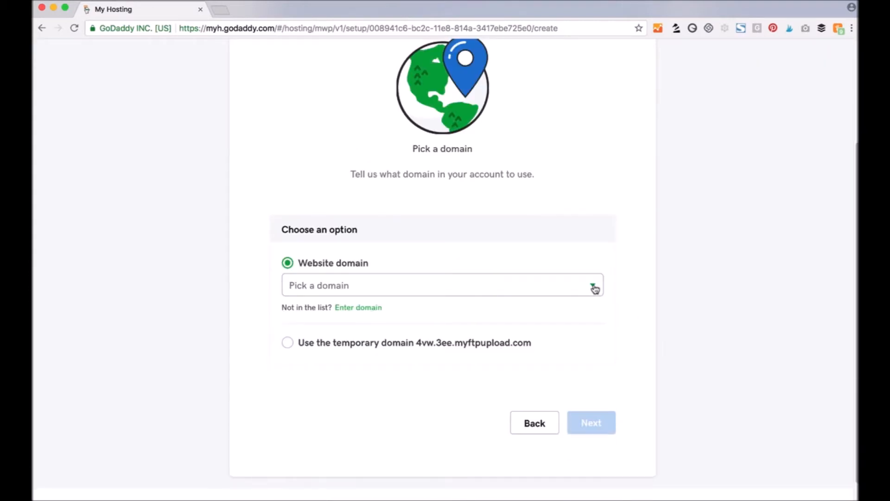
{"action": "left_click", "coordinate": [593, 287]}
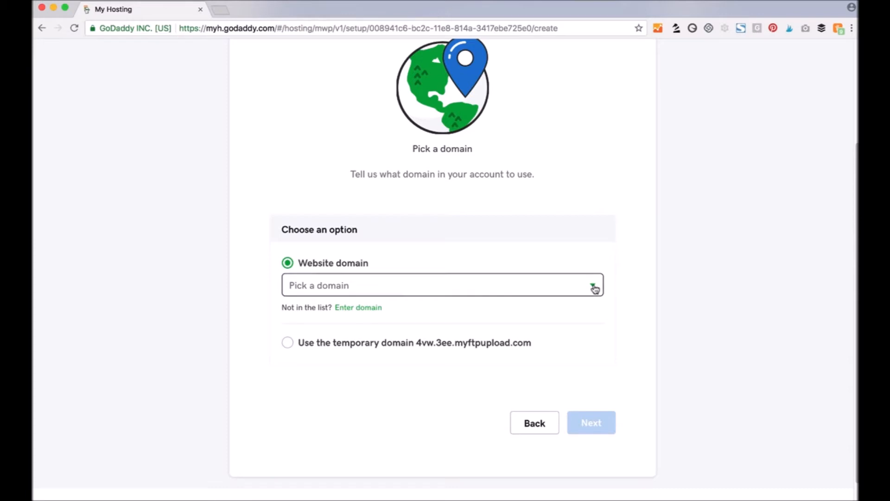
{"action": "scroll", "coordinate": [506, 338], "scroll_direction": "down", "scroll_amount": 10}
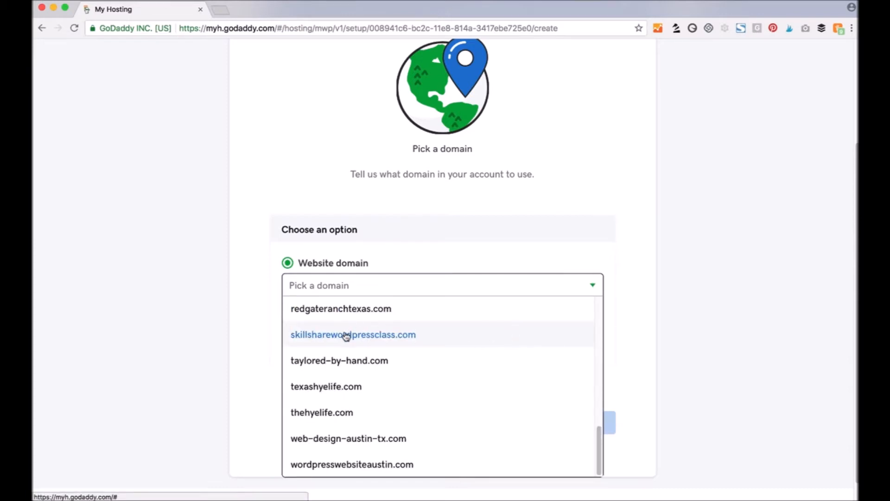
{"action": "left_click", "coordinate": [328, 338]}
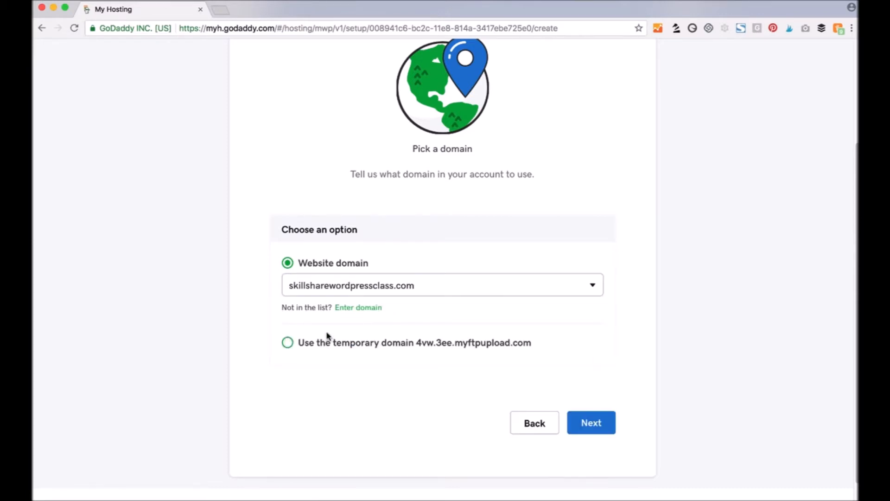
{"action": "left_click", "coordinate": [595, 423]}
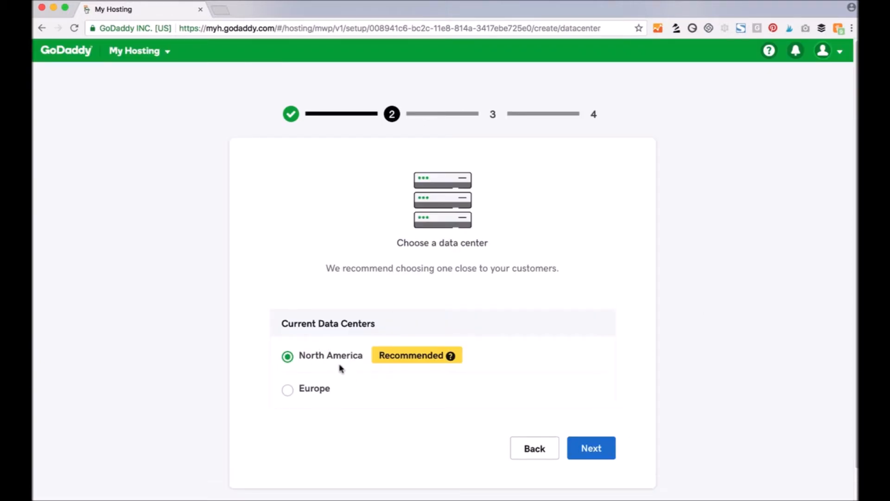
{"action": "left_click", "coordinate": [595, 448]}
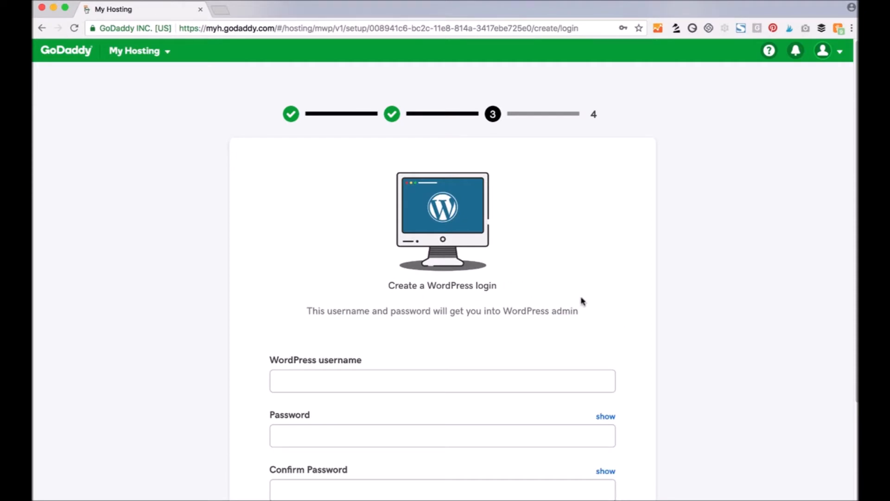
- Enter the WordPress admin username and password, confirm it, and start the installation
{"action": "scroll", "coordinate": [678, 306], "scroll_direction": "down", "scroll_amount": 3}
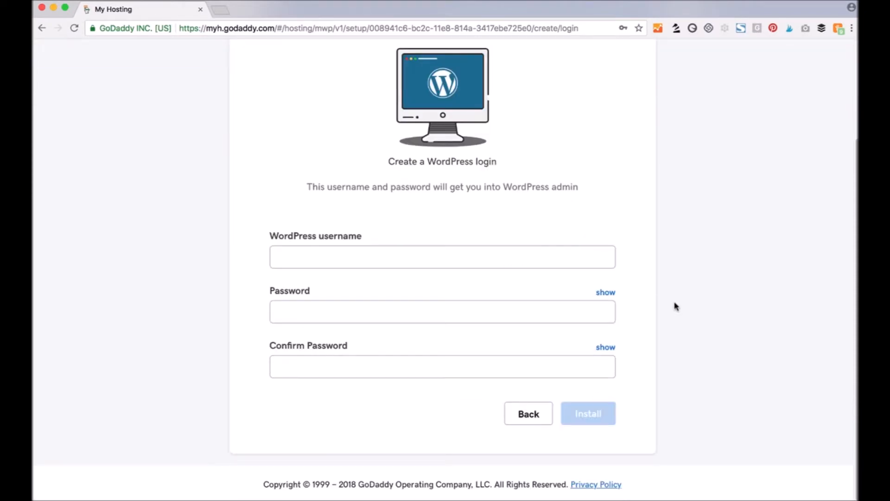
{"action": "left_click", "coordinate": [346, 258]}
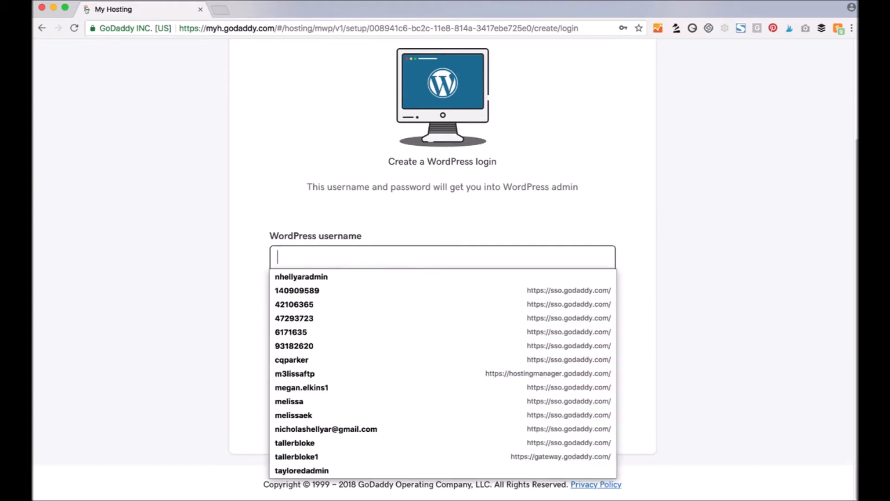
{"action": "type", "text": "skillshareadmin"}
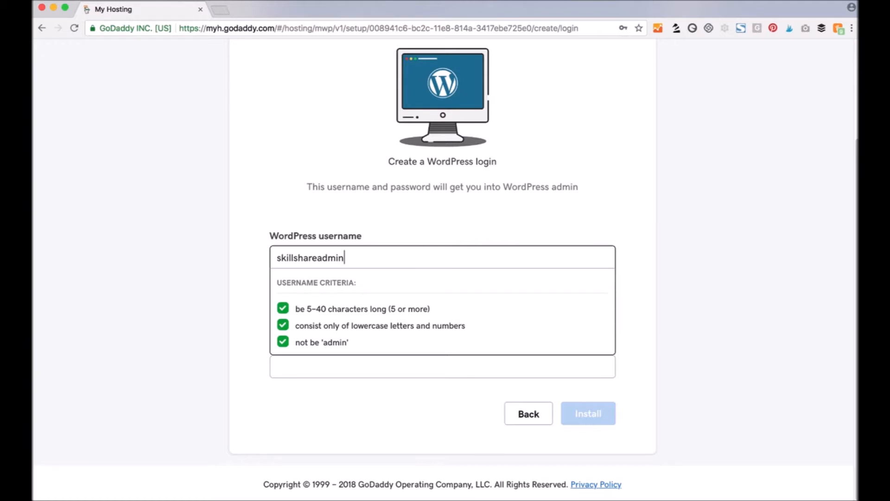
{"action": "left_click", "coordinate": [234, 260]}
{"action": "left_click", "coordinate": [298, 306]}
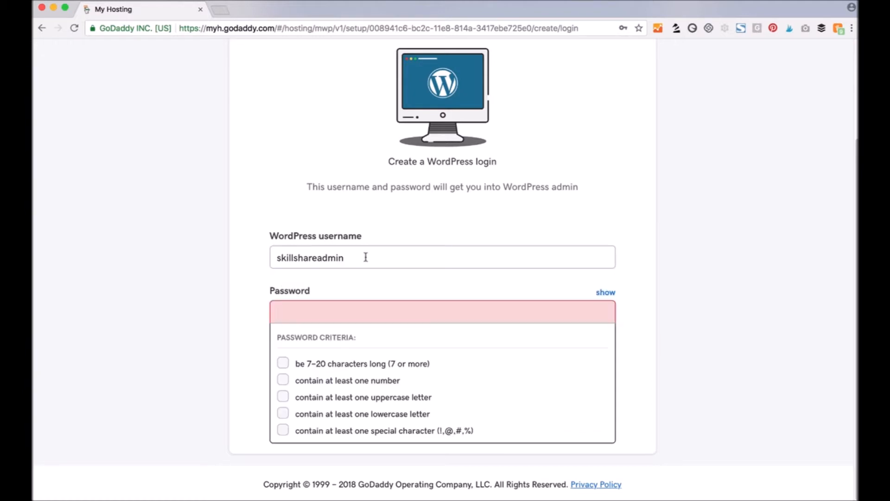
{"action": "type", "text": "••••••••••••"}
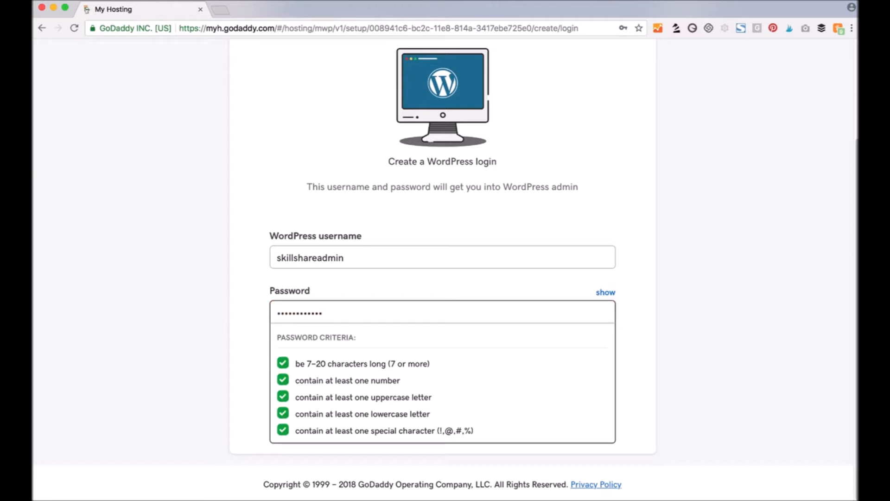
{"action": "key", "text": "Tab"}
{"action": "key", "text": "Tab"}
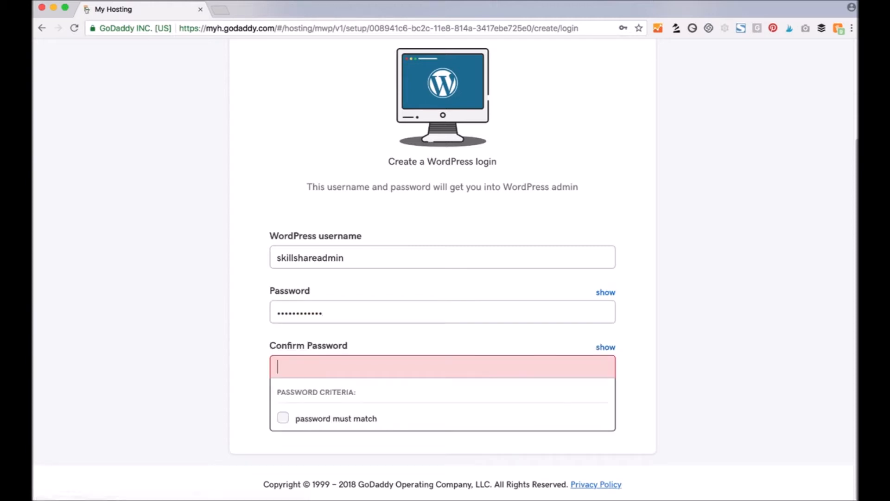
{"action": "type", "text": "••••••••••••"}
{"action": "left_click", "coordinate": [592, 419]}
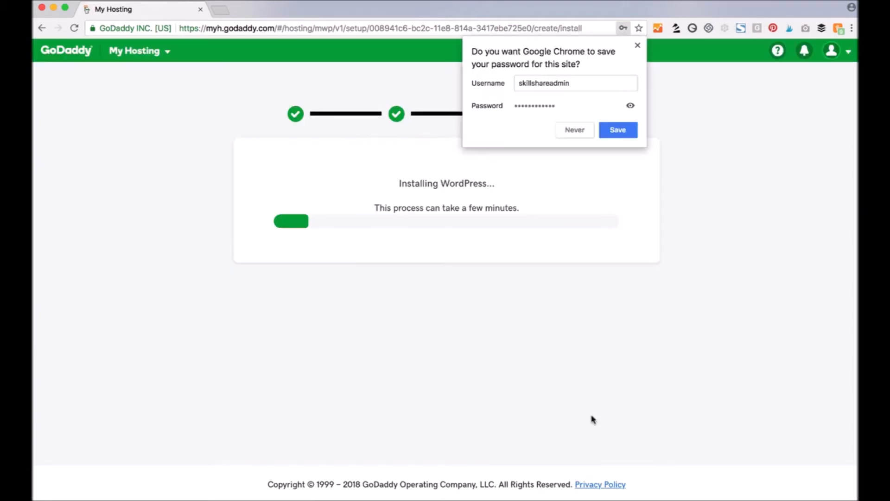
- Save the login in Chrome, then open the WordPress Quick Start wizard once installation succeeds
{"action": "left_click", "coordinate": [618, 132]}
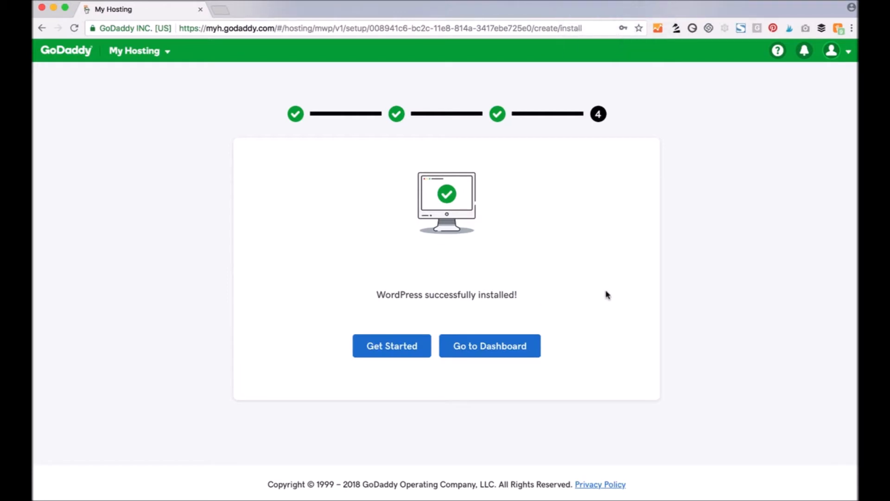
{"action": "left_click", "coordinate": [366, 345]}
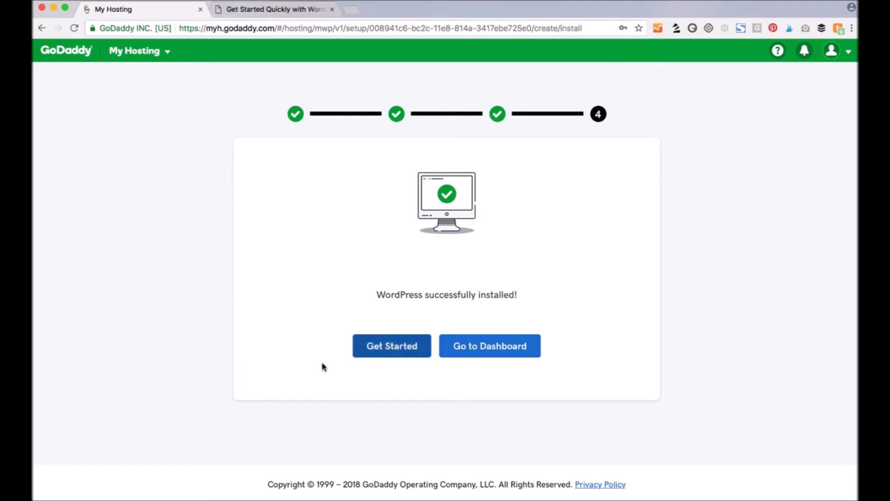
{"action": "left_click", "coordinate": [391, 351]}
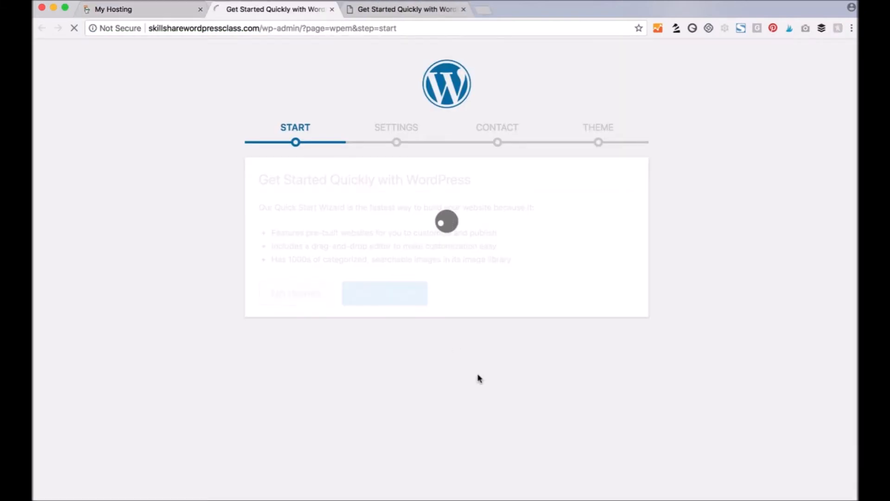
- Set the site industry to Art and Design
{"action": "scroll", "coordinate": [195, 319], "scroll_direction": "down", "scroll_amount": 3}
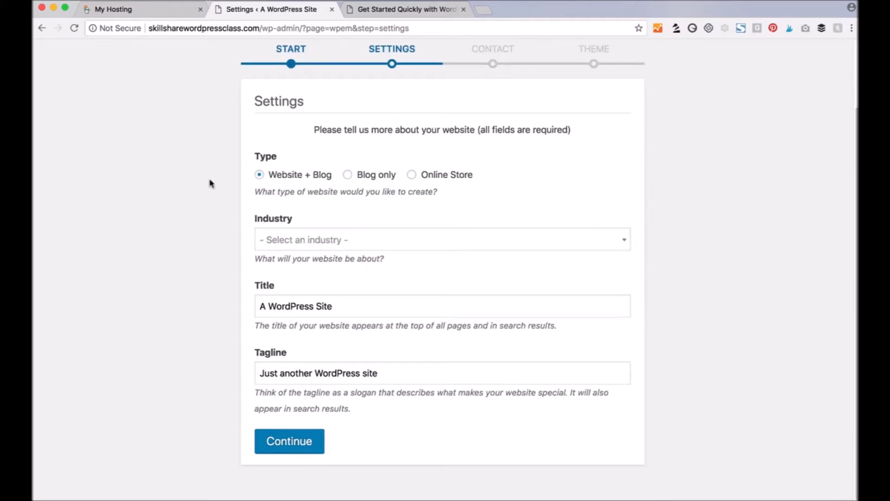
{"action": "left_click", "coordinate": [323, 241]}
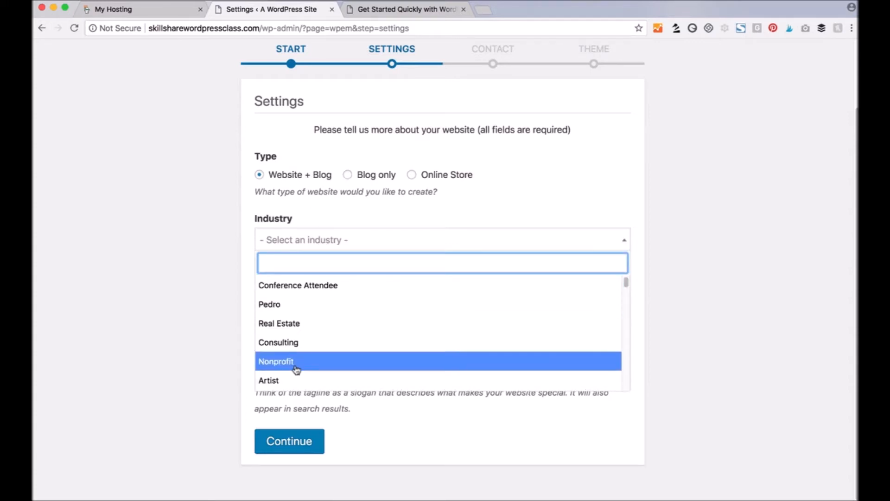
{"action": "scroll", "coordinate": [286, 380], "scroll_direction": "down", "scroll_amount": 10}
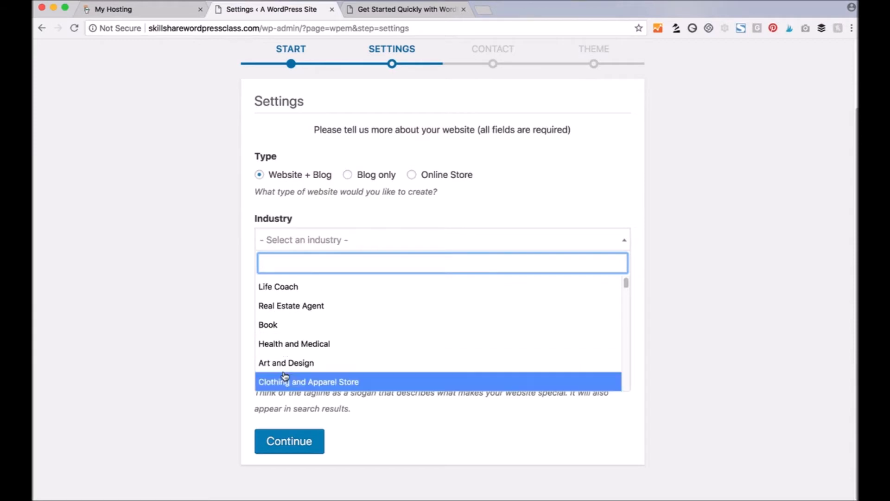
{"action": "left_click", "coordinate": [295, 339]}
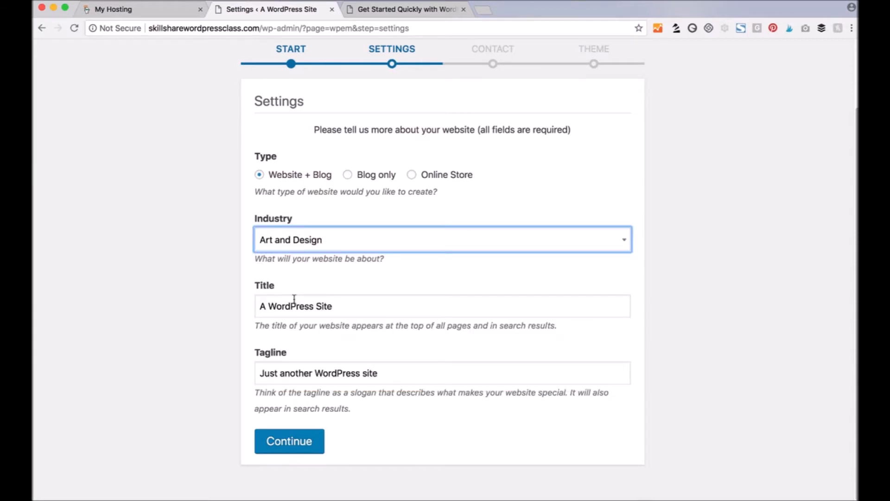
- Title the site 'My Skillshare WP Class' with tagline 'Teaching you how to build a website.'
{"action": "left_click_drag", "start_coordinate": [344, 314], "coordinate": [247, 306]}
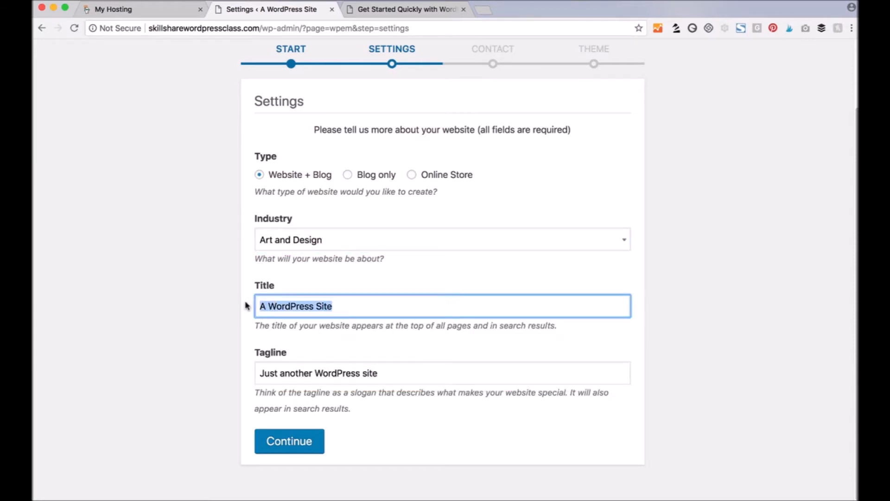
{"action": "type", "text": "My Skillsh"}
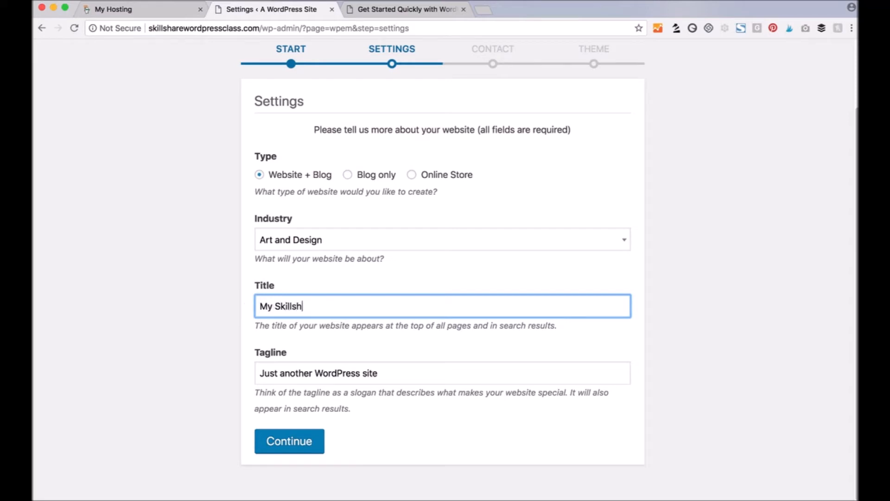
{"action": "type", "text": "are WP Class"}
{"action": "key", "text": "Tab"}
{"action": "type", "text": "Teaching you how to build a website."}
{"action": "key", "text": "Return"}
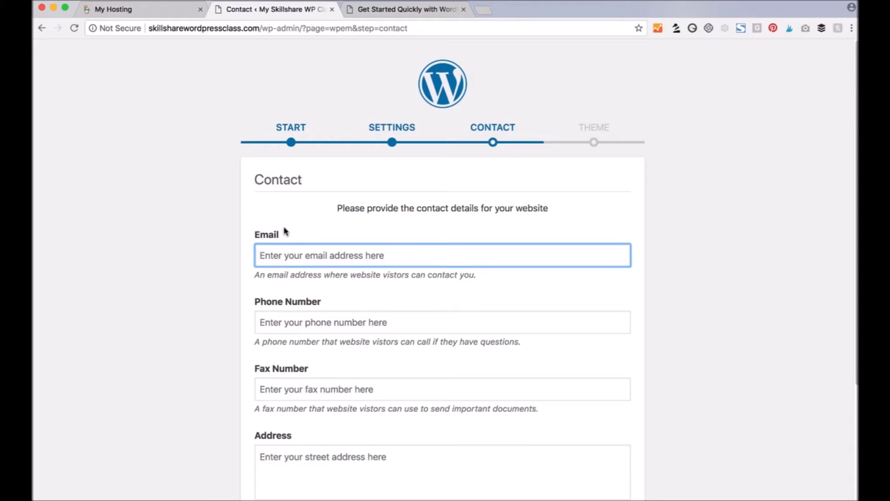
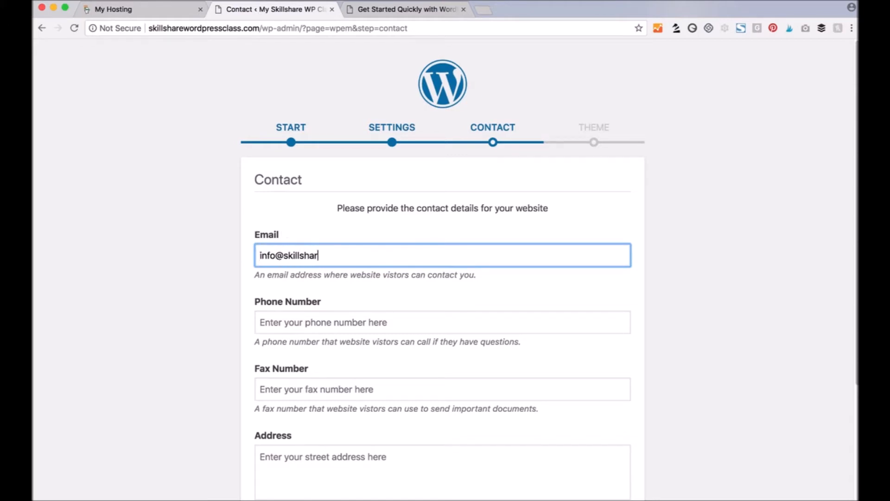
- Enter the site's contact e-mail address and phone number
{"action": "key", "text": "Tab"}
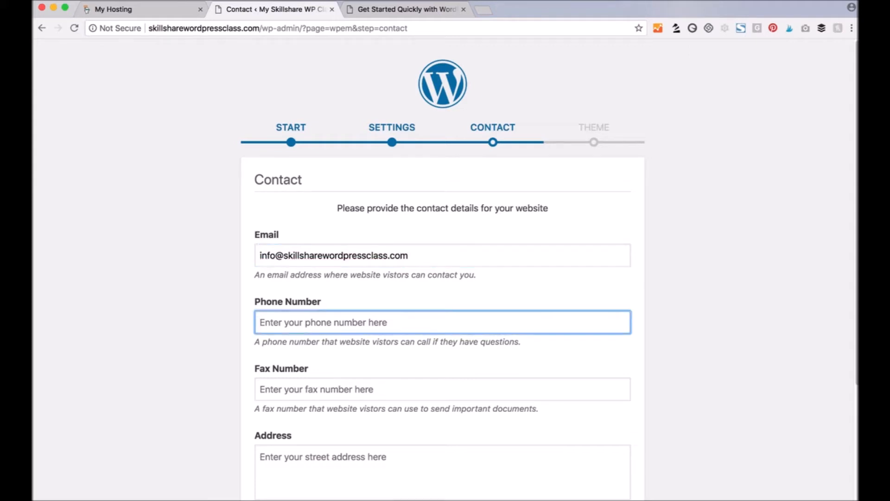
{"action": "type", "text": "555-555-5555"}
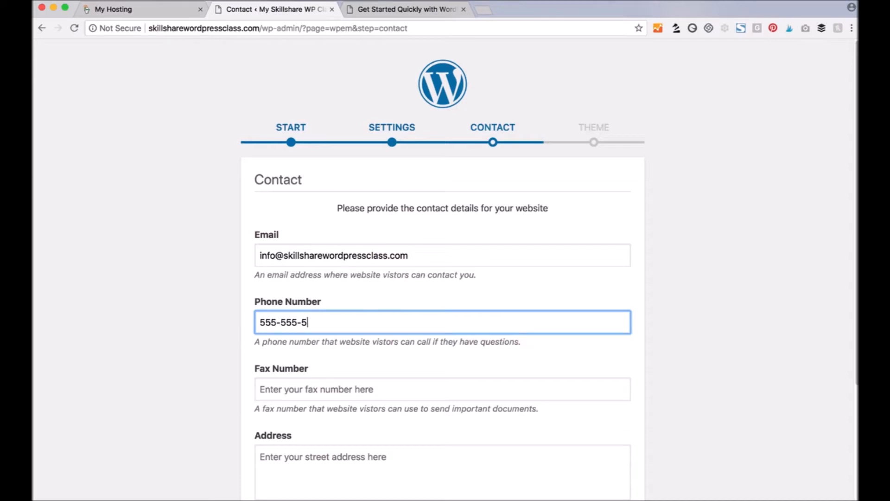
{"action": "key", "text": "Tab"}
{"action": "key", "text": "Tab"}
- Add Facebook, Instagram and Twitter profile link fields and submit the contact details
{"action": "scroll", "coordinate": [199, 253], "scroll_direction": "down", "scroll_amount": 3}
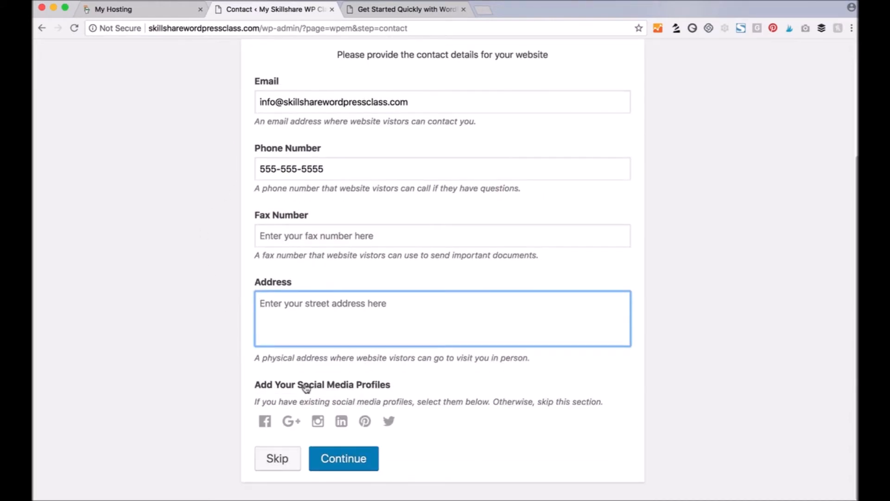
{"action": "left_click", "coordinate": [266, 423]}
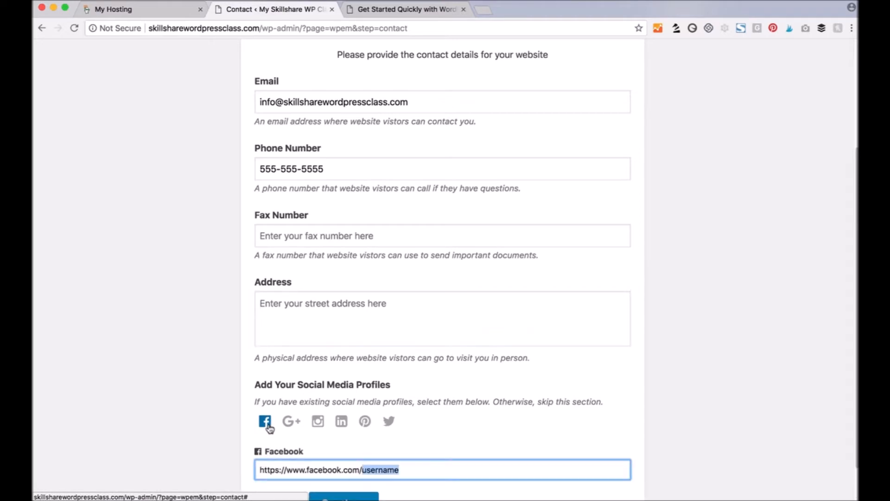
{"action": "scroll", "coordinate": [201, 440], "scroll_direction": "down", "scroll_amount": 1}
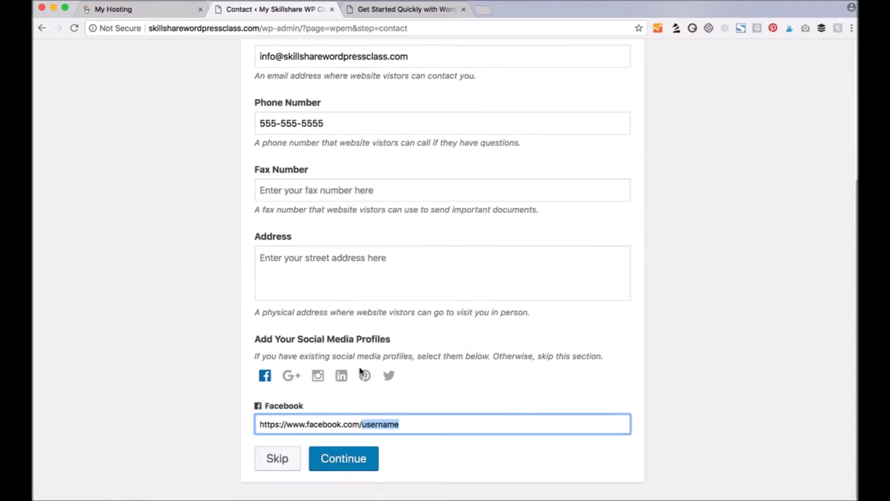
{"action": "left_click", "coordinate": [318, 376]}
{"action": "left_click", "coordinate": [396, 379]}
{"action": "scroll", "coordinate": [192, 383], "scroll_direction": "down", "scroll_amount": 2}
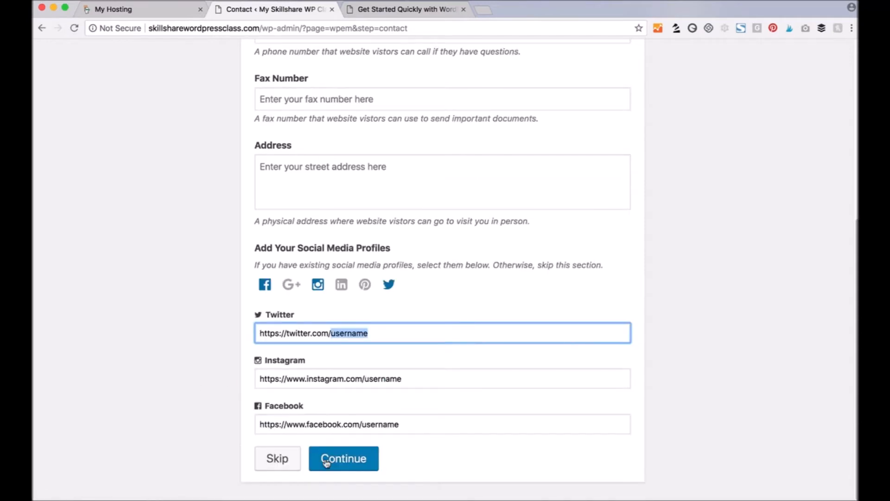
{"action": "left_click", "coordinate": [343, 459]}
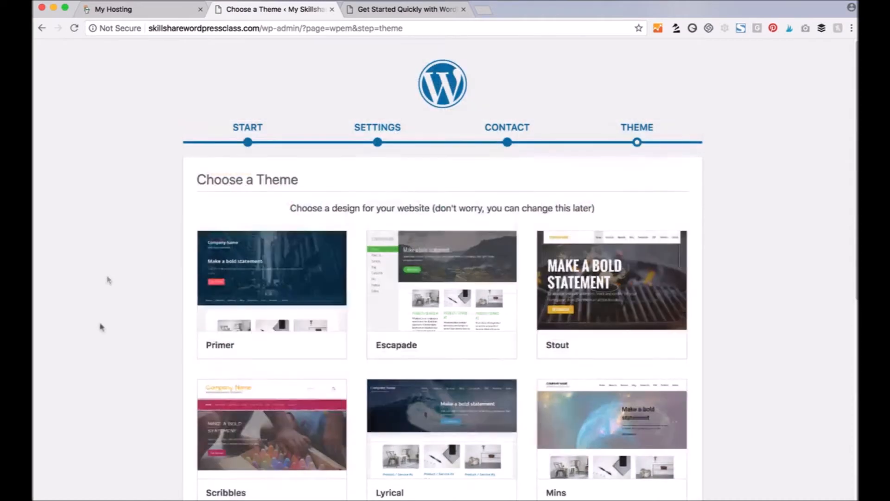
- Preview the Primer theme, dismiss its introductory tour, and select Primer to install it
{"action": "mouse_move", "coordinate": [278, 288]}
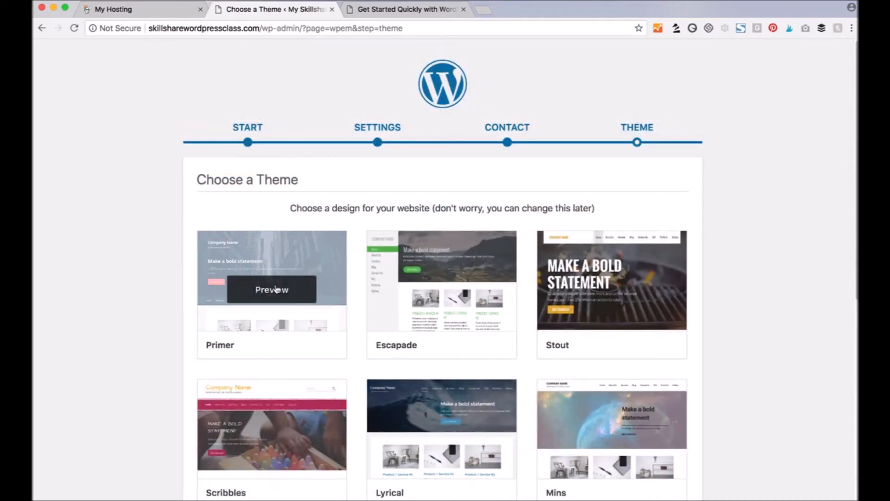
{"action": "left_click", "coordinate": [275, 291]}
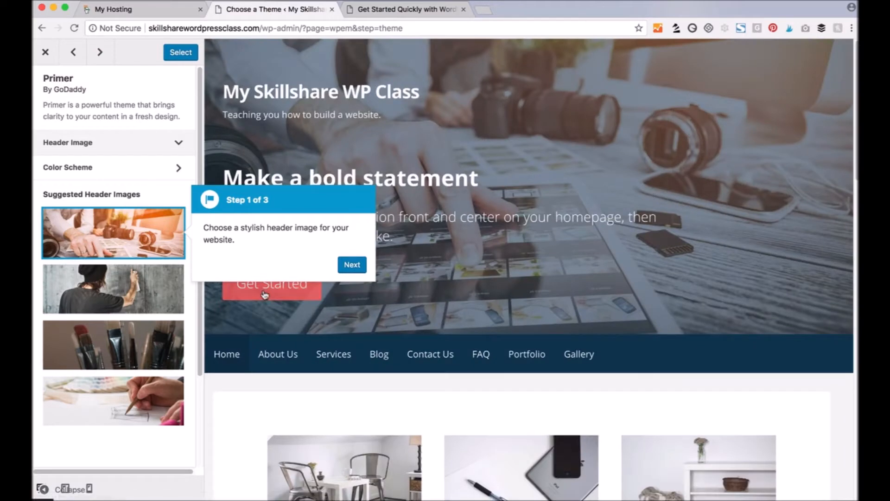
{"action": "left_click", "coordinate": [349, 267]}
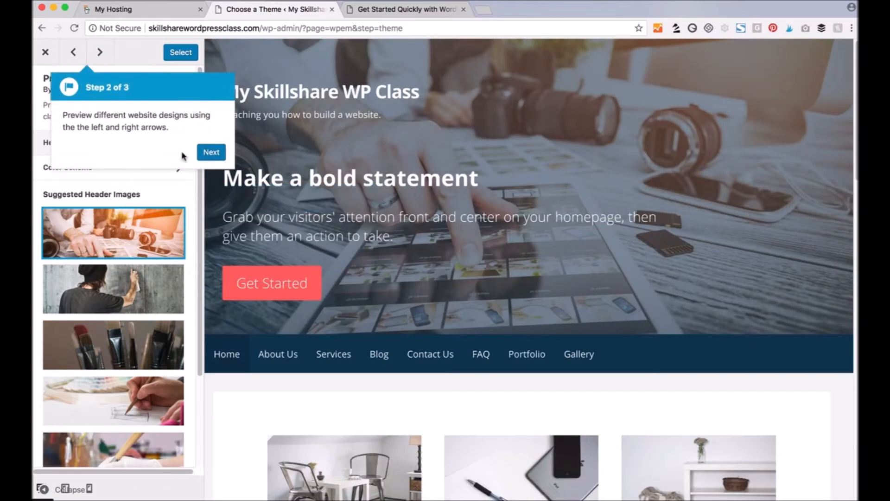
{"action": "left_click", "coordinate": [212, 153]}
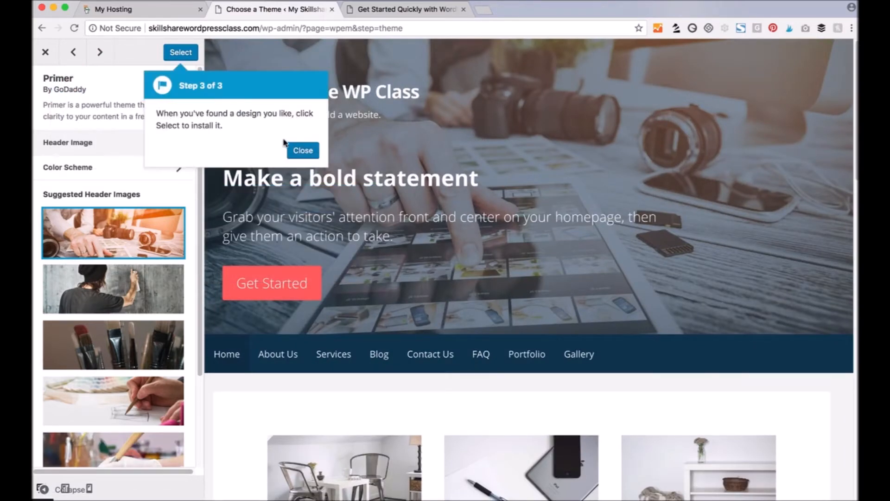
{"action": "left_click", "coordinate": [304, 152]}
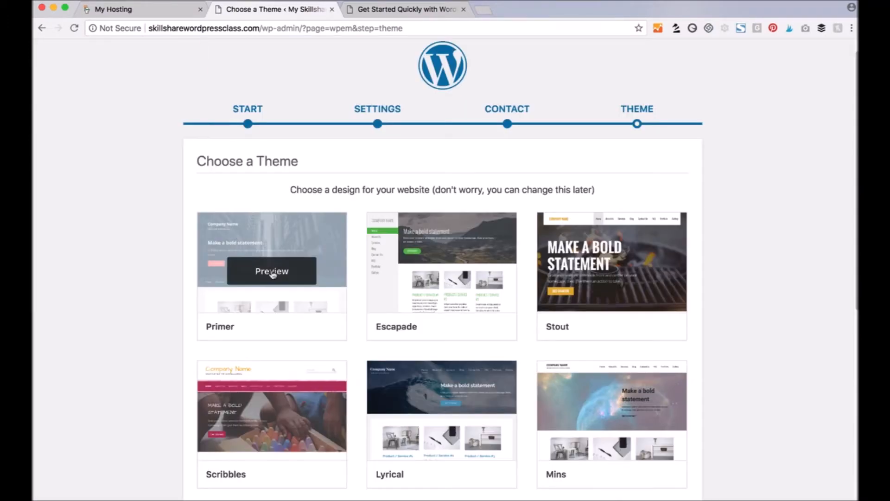
{"action": "left_click", "coordinate": [272, 274]}
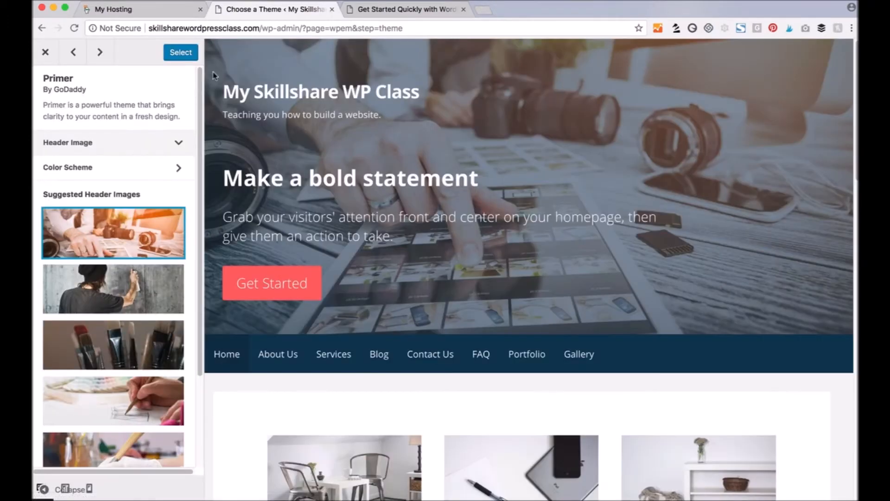
{"action": "left_click", "coordinate": [180, 54]}
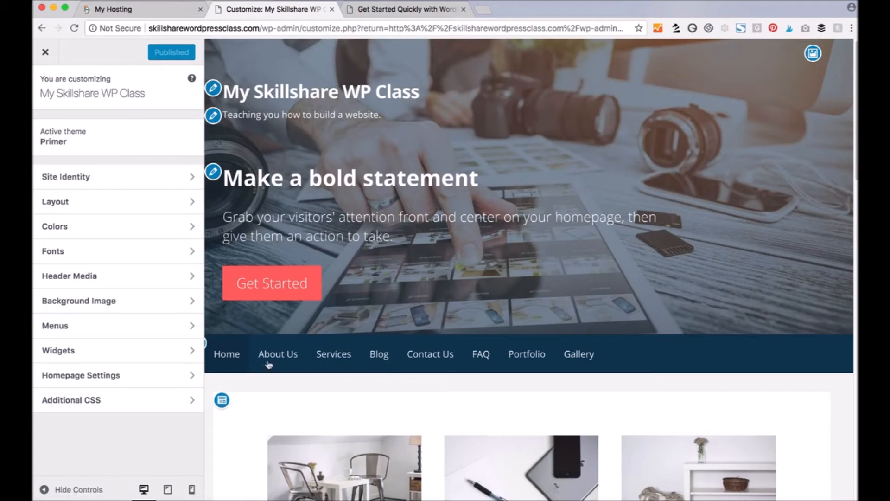
- Scroll through the Customizer preview of the homepage in its new Primer design
{"action": "scroll", "coordinate": [269, 298], "scroll_direction": "down", "scroll_amount": 10}
{"action": "scroll", "coordinate": [269, 297], "scroll_direction": "down", "scroll_amount": 10}
{"action": "scroll", "coordinate": [269, 299], "scroll_direction": "up", "scroll_amount": 20}
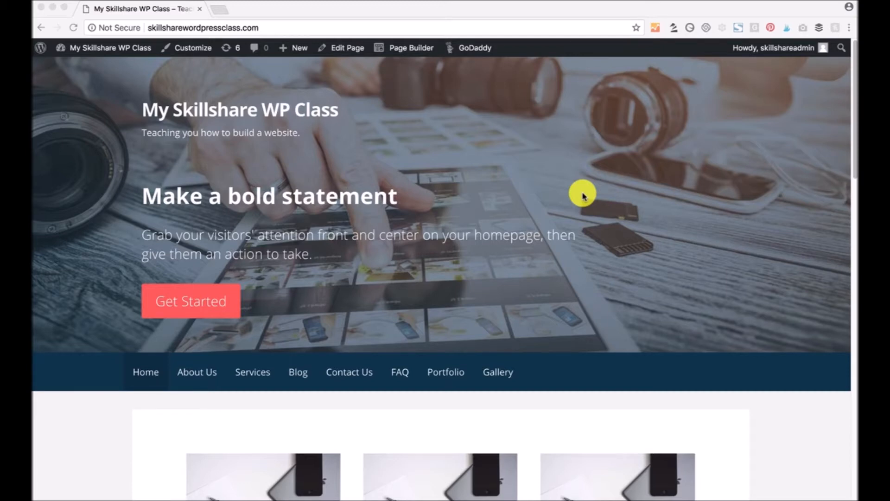
{"action": "left_click", "coordinate": [102, 64]}
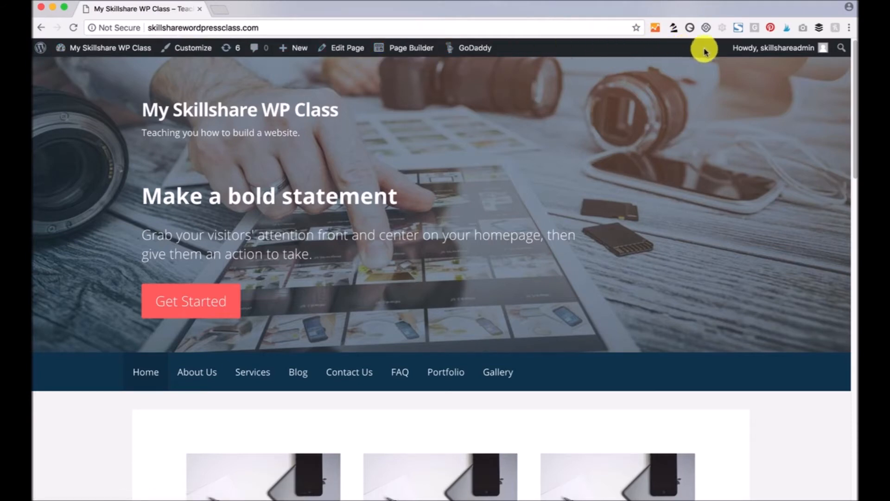
{"action": "mouse_move", "coordinate": [739, 49]}
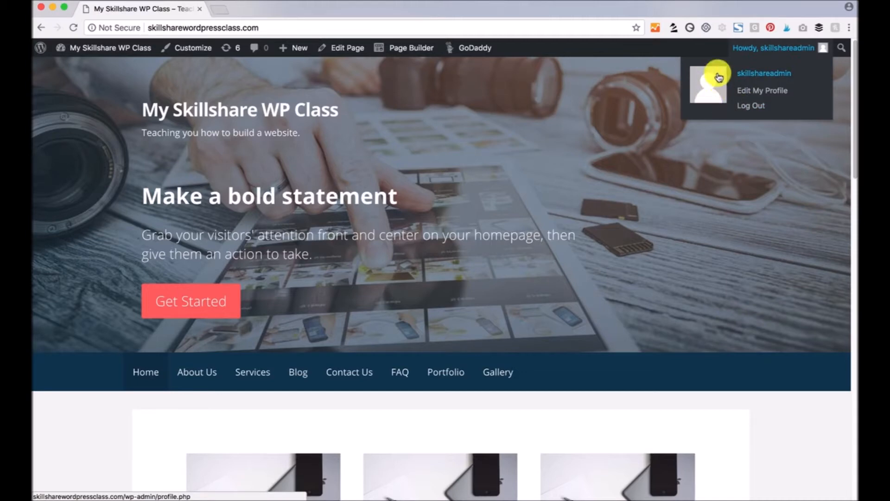
{"action": "mouse_move", "coordinate": [481, 53]}
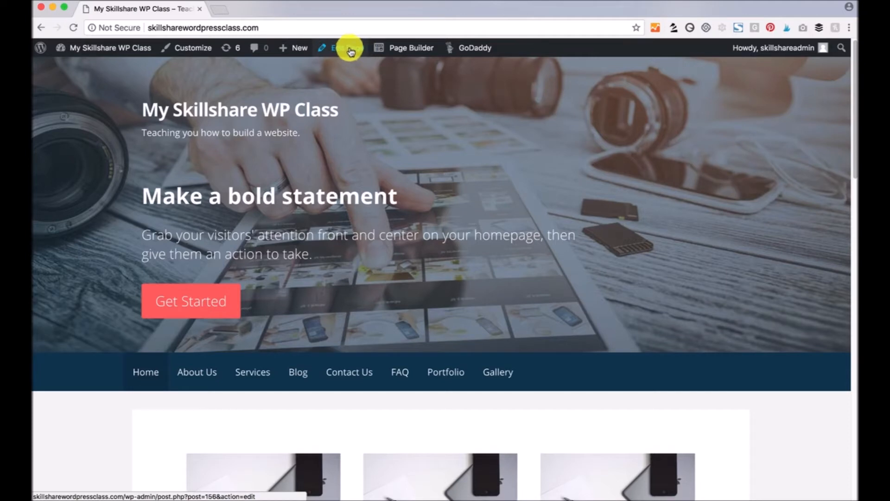
{"action": "mouse_move", "coordinate": [292, 48]}
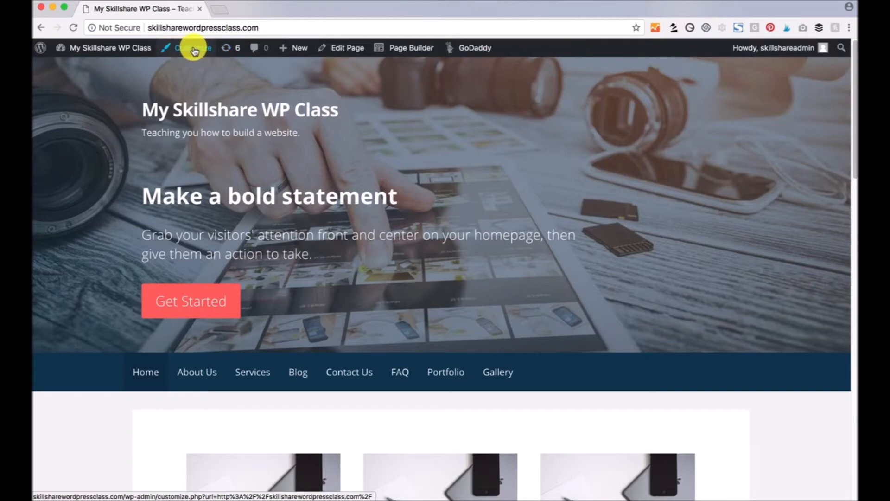
{"action": "mouse_move", "coordinate": [40, 51]}
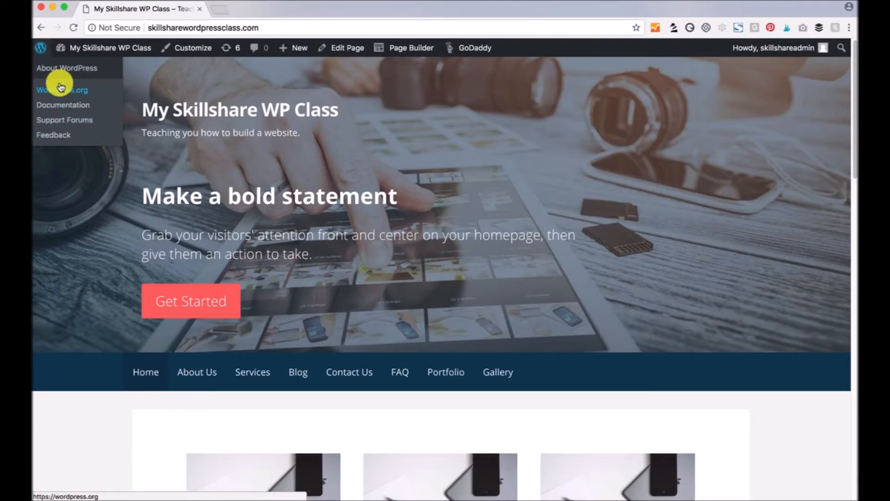
{"action": "mouse_move", "coordinate": [76, 44]}
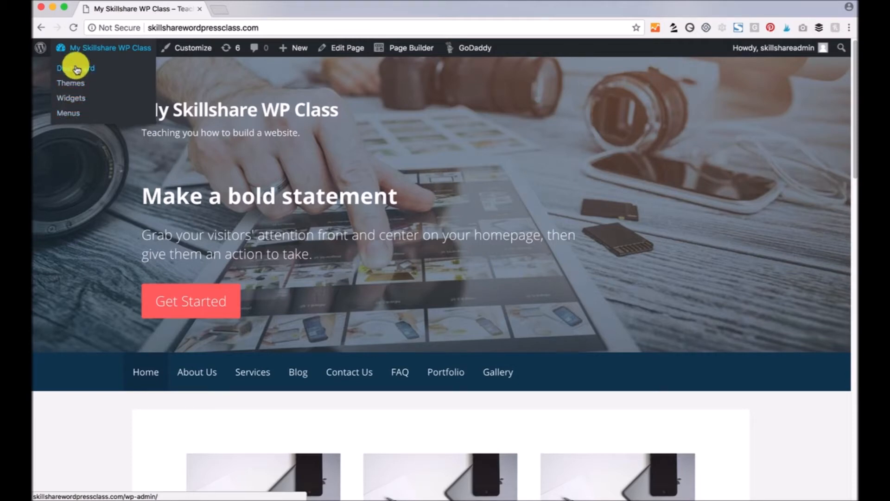
{"action": "left_click", "coordinate": [68, 70]}
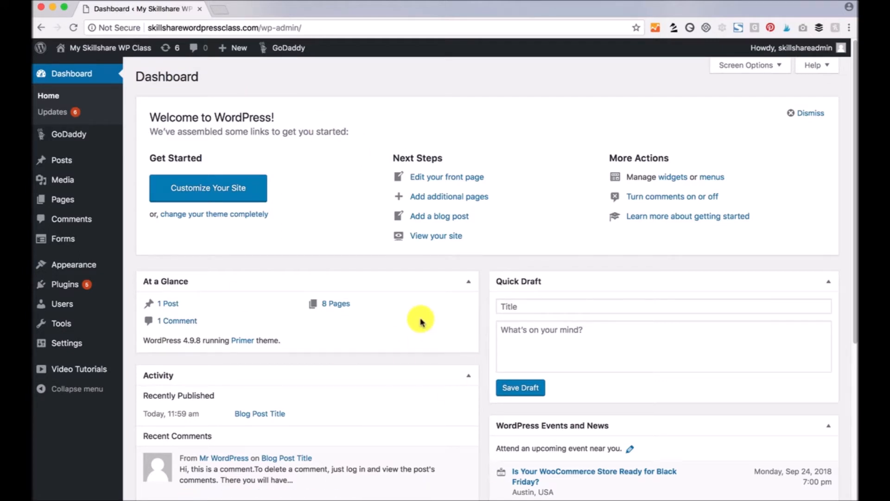
{"action": "left_click_drag", "start_coordinate": [180, 340], "coordinate": [199, 338]}
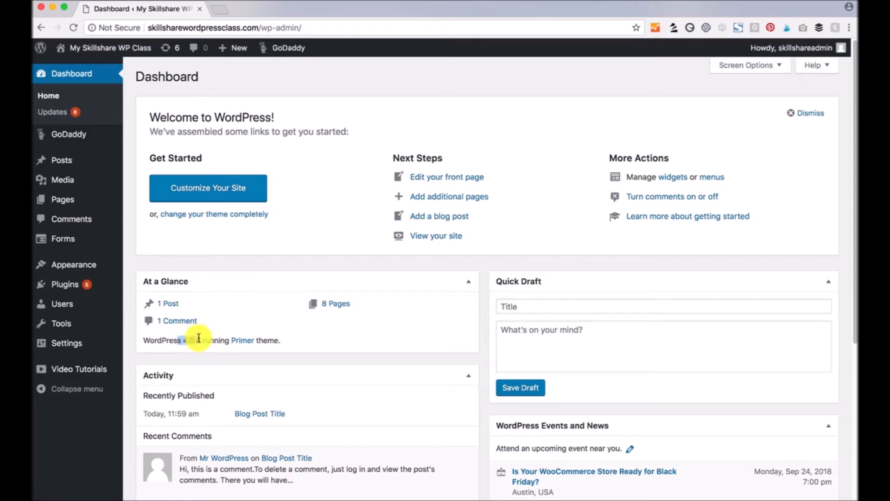
{"action": "left_click", "coordinate": [316, 232]}
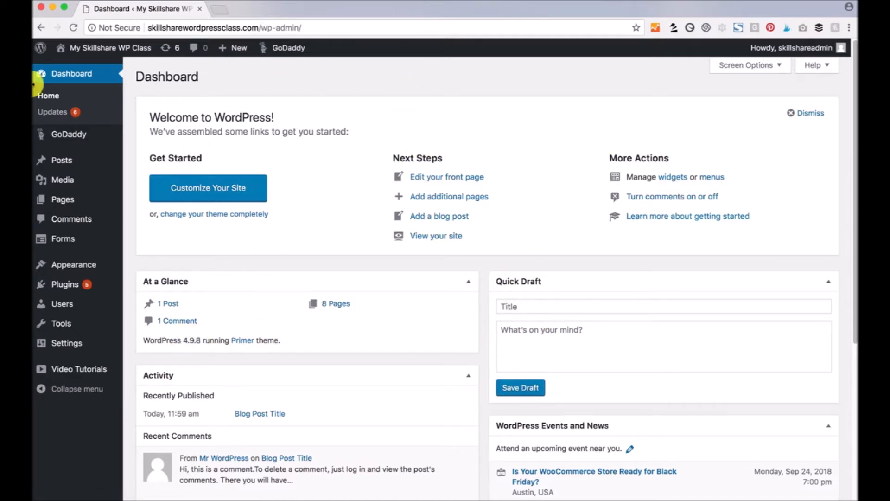
{"action": "left_click", "coordinate": [48, 111]}
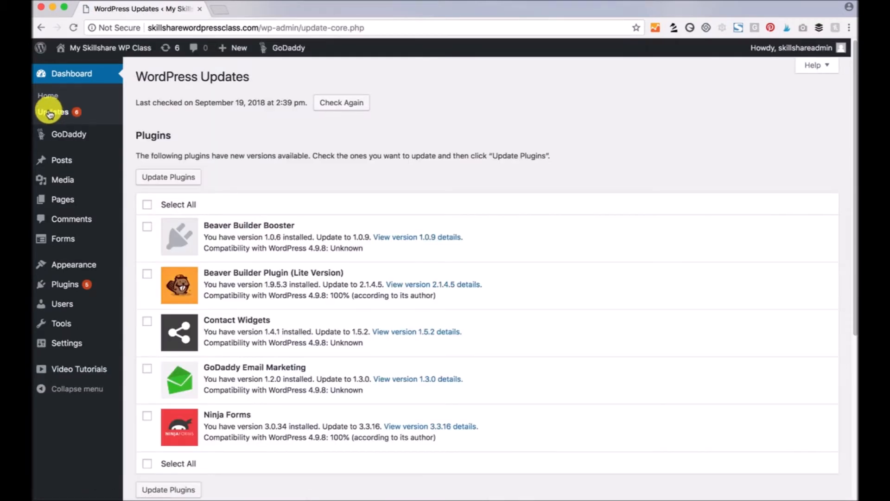
{"action": "scroll", "coordinate": [559, 319], "scroll_direction": "down", "scroll_amount": 1}
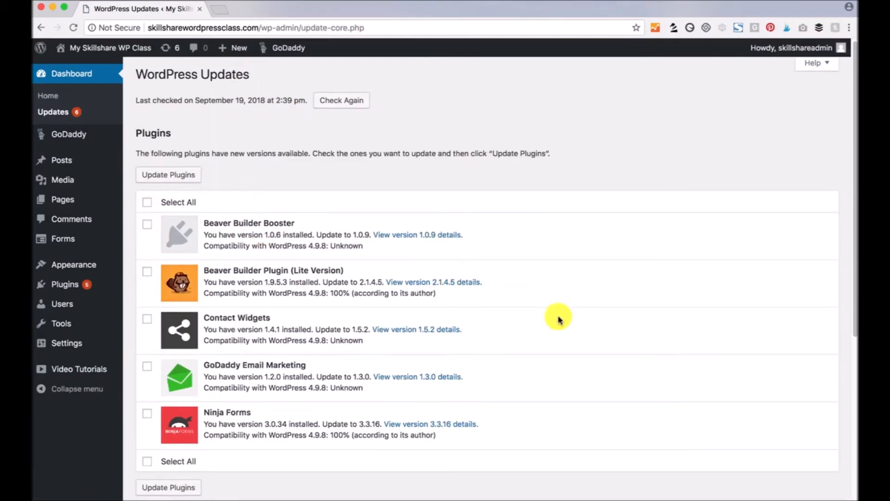
{"action": "scroll", "coordinate": [559, 319], "scroll_direction": "down", "scroll_amount": 10}
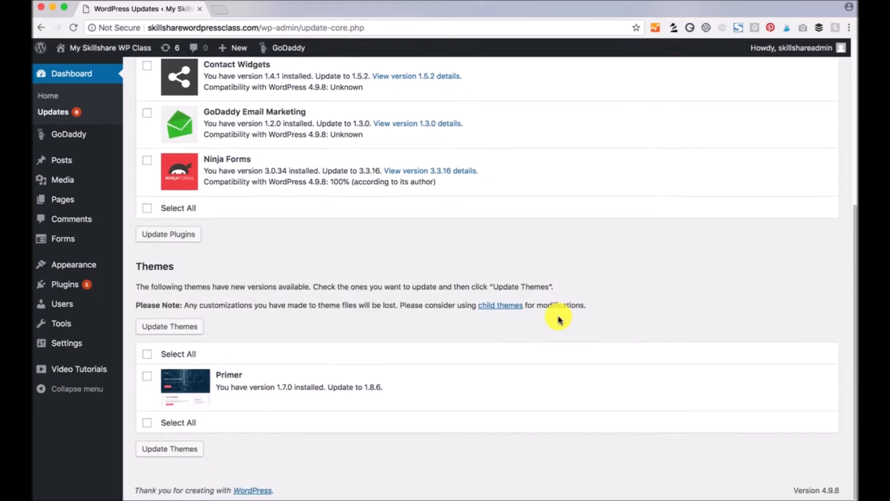
{"action": "scroll", "coordinate": [389, 332], "scroll_direction": "up", "scroll_amount": 10}
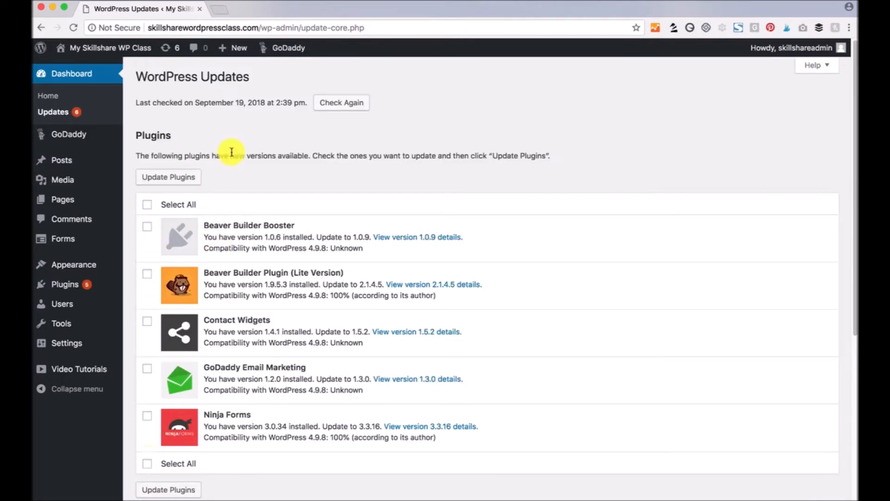
{"action": "mouse_move", "coordinate": [68, 136]}
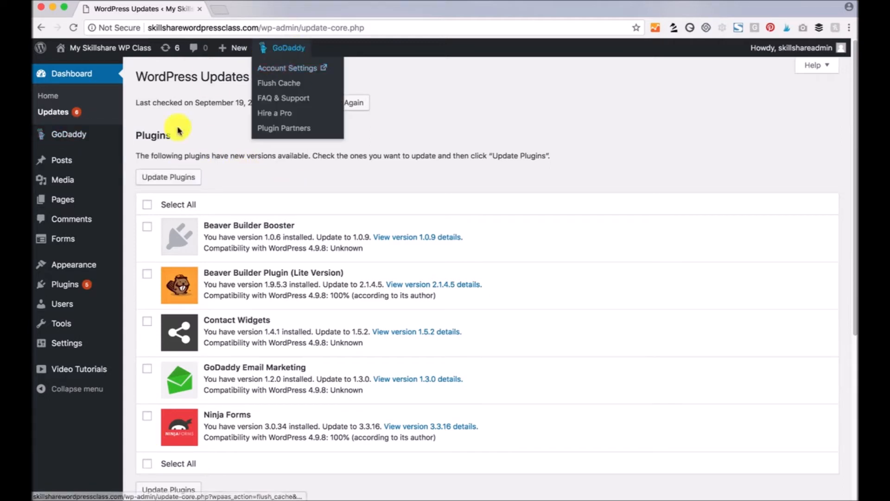
{"action": "mouse_move", "coordinate": [63, 163]}
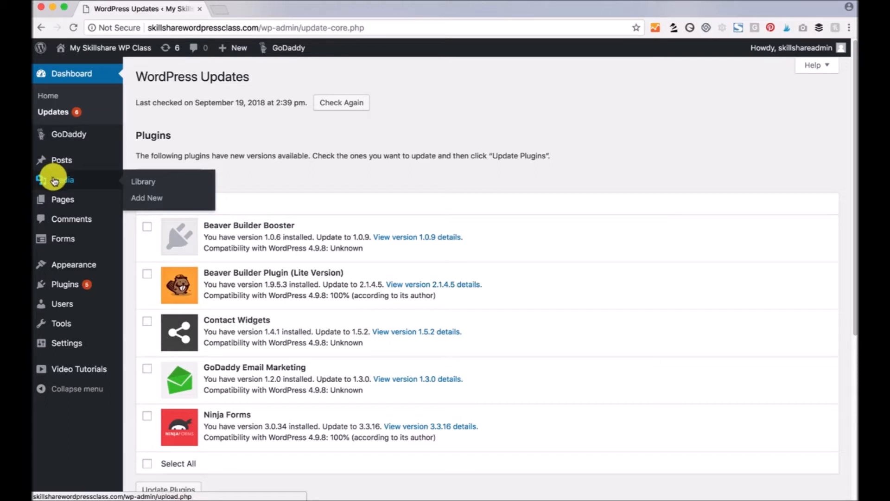
{"action": "mouse_move", "coordinate": [70, 205]}
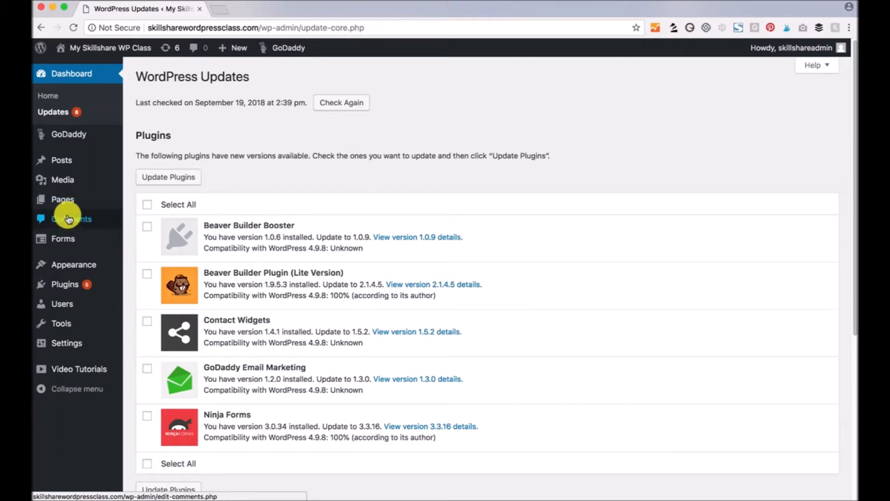
{"action": "mouse_move", "coordinate": [61, 236]}
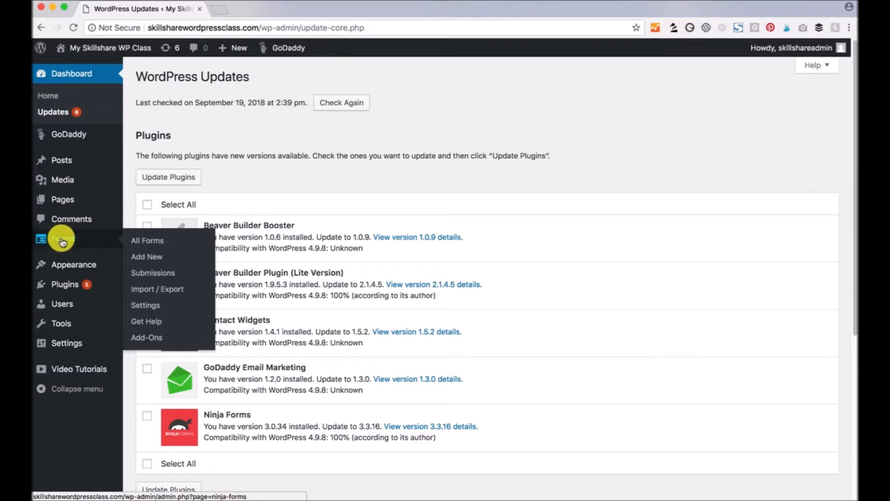
{"action": "mouse_move", "coordinate": [93, 263]}
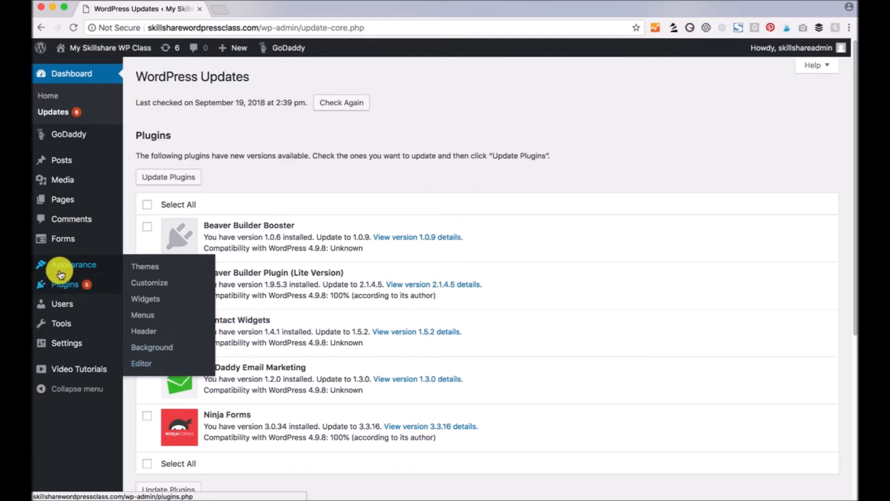
- Browse the Plugins and Users menus in the admin sidebar
{"action": "mouse_move", "coordinate": [66, 287]}
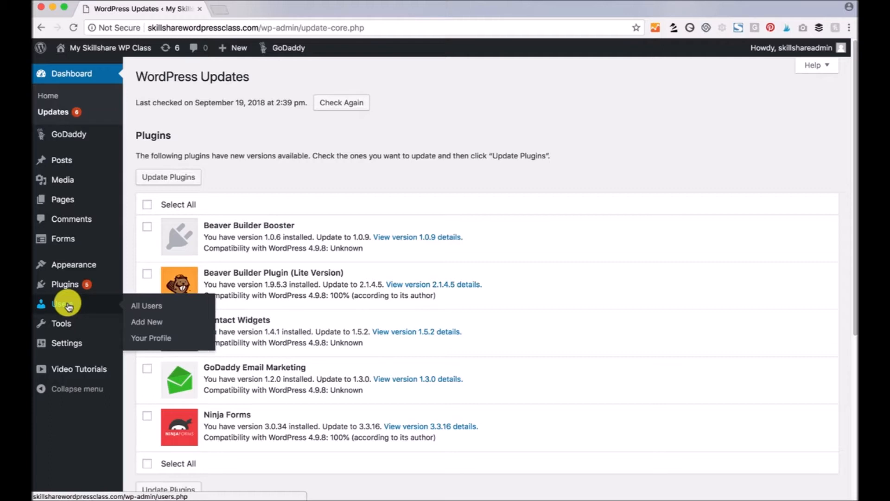
{"action": "mouse_move", "coordinate": [54, 320]}
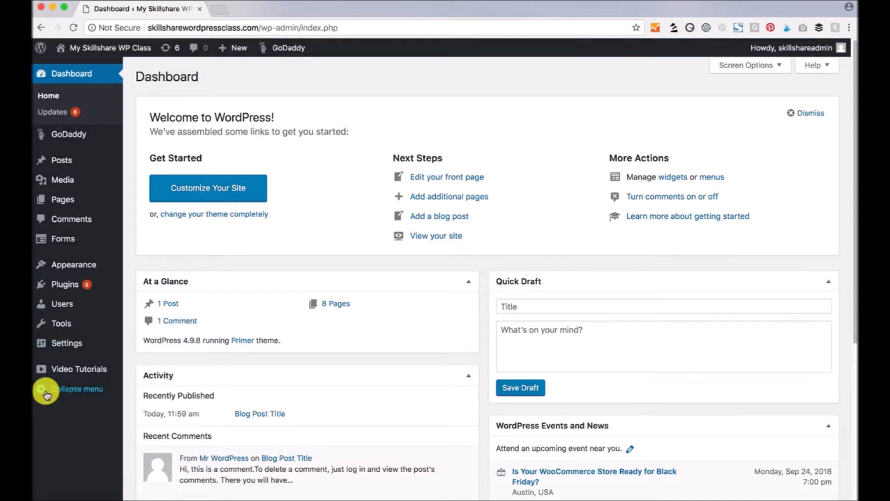
{"action": "left_click", "coordinate": [74, 389]}
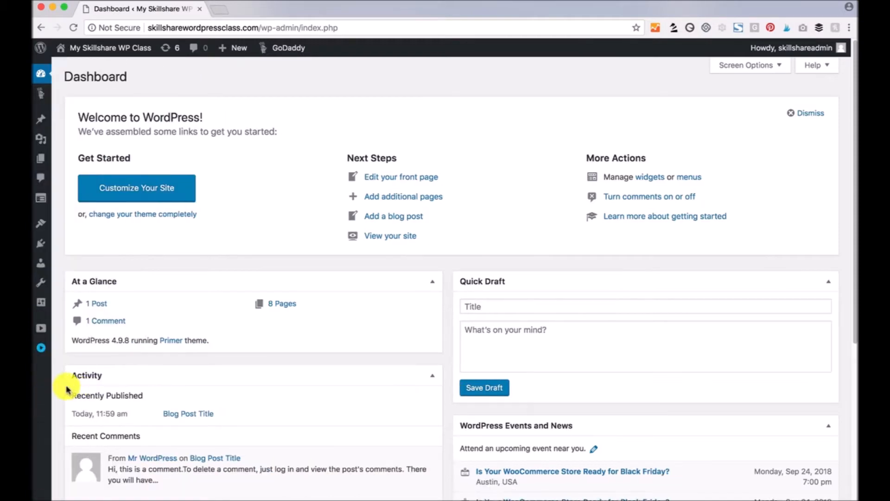
{"action": "left_click", "coordinate": [40, 347]}
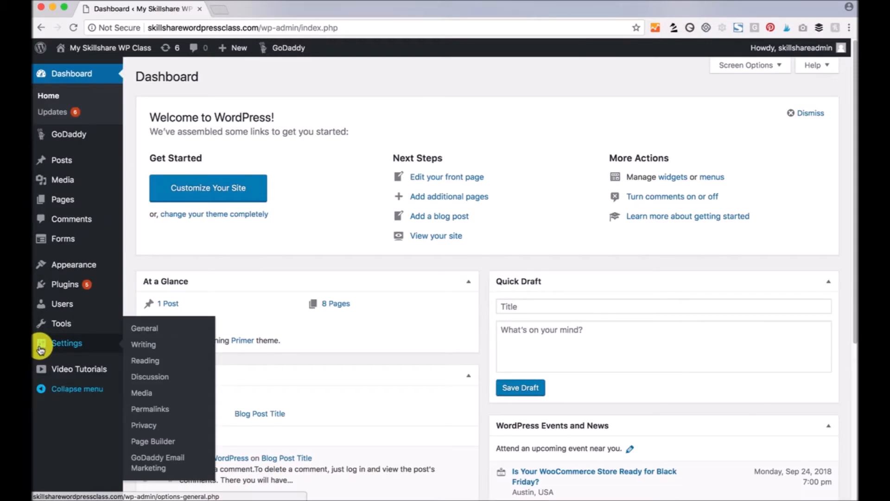
{"action": "left_click", "coordinate": [60, 374]}
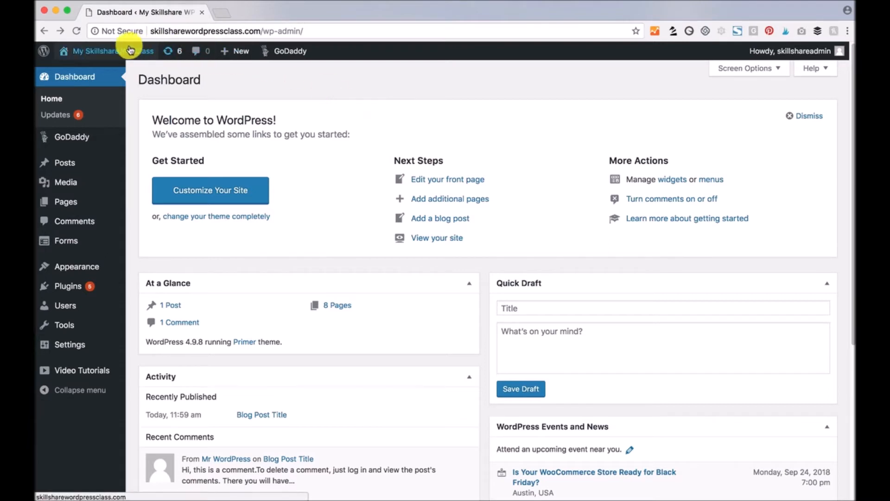
- Visit the live homepage and scroll from the 'Make a bold statement' hero to the footer and back
{"action": "mouse_move", "coordinate": [65, 56]}
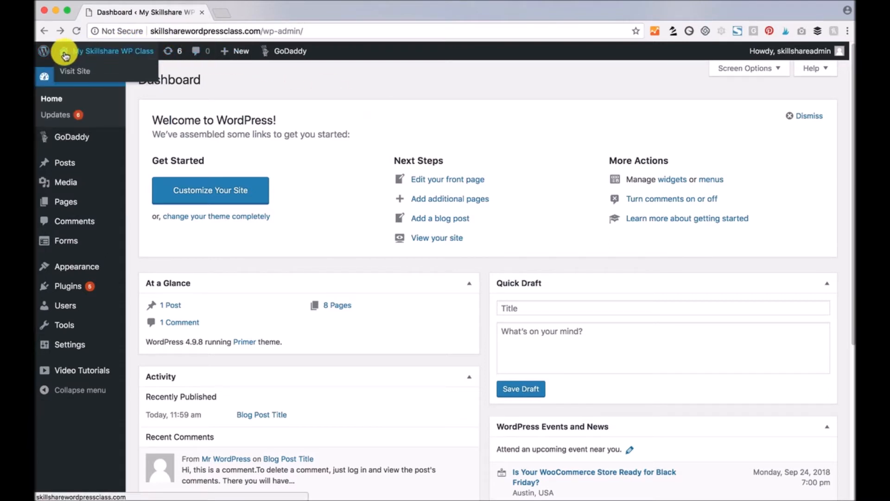
{"action": "left_click", "coordinate": [107, 53]}
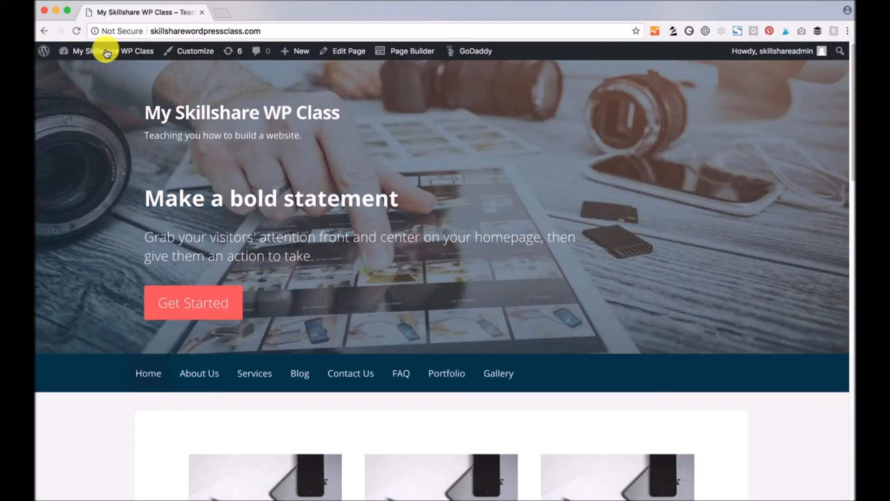
{"action": "scroll", "coordinate": [370, 220], "scroll_direction": "down", "scroll_amount": 1}
{"action": "scroll", "coordinate": [370, 220], "scroll_direction": "down", "scroll_amount": 8}
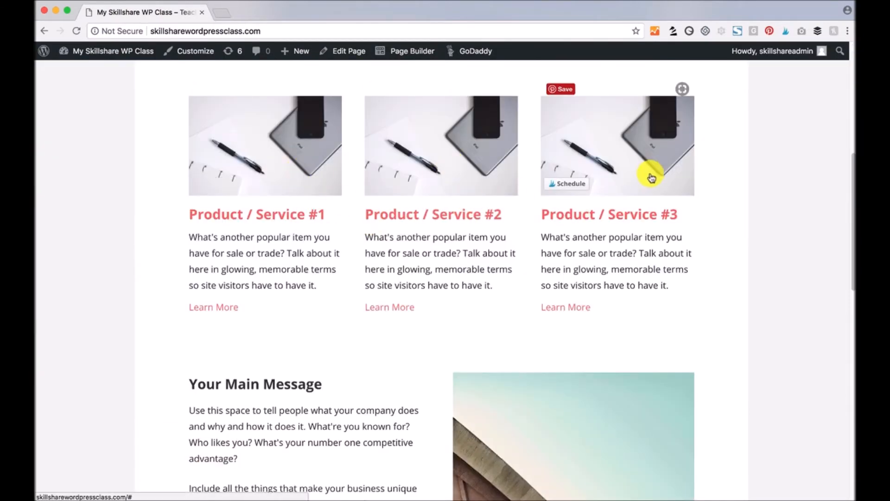
{"action": "scroll", "coordinate": [737, 269], "scroll_direction": "down", "scroll_amount": 7}
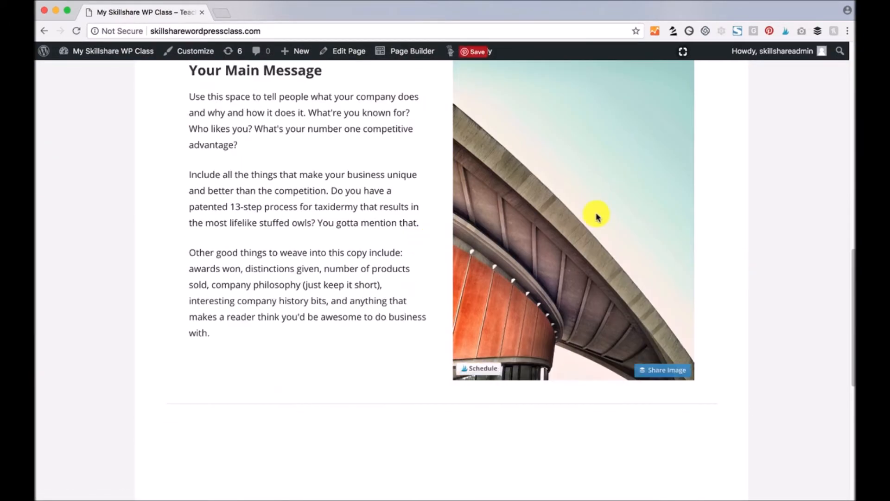
{"action": "scroll", "coordinate": [596, 216], "scroll_direction": "down", "scroll_amount": 2}
{"action": "scroll", "coordinate": [596, 215], "scroll_direction": "down", "scroll_amount": 2}
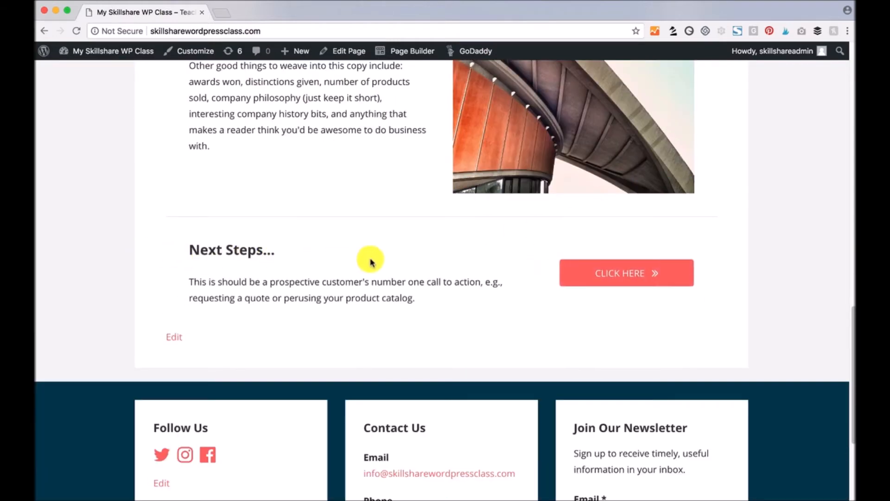
{"action": "scroll", "coordinate": [348, 264], "scroll_direction": "down", "scroll_amount": 4}
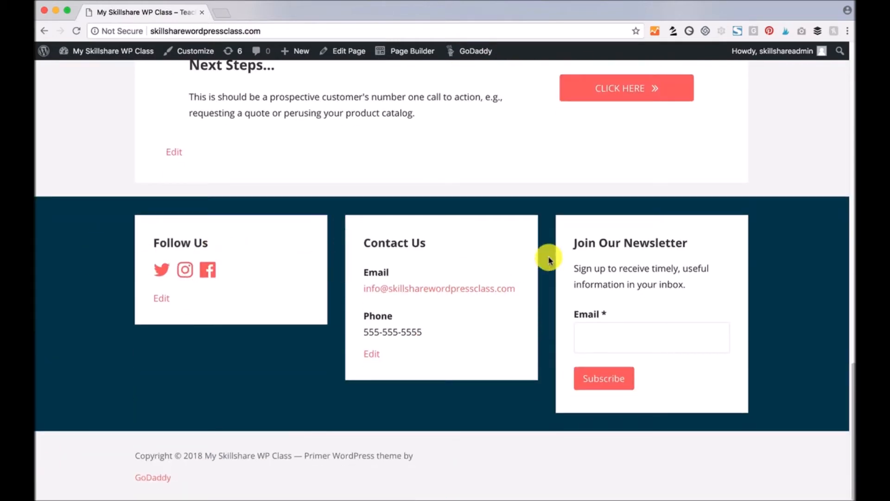
{"action": "scroll", "coordinate": [513, 442], "scroll_direction": "up", "scroll_amount": 1}
{"action": "scroll", "coordinate": [513, 442], "scroll_direction": "up", "scroll_amount": 15}
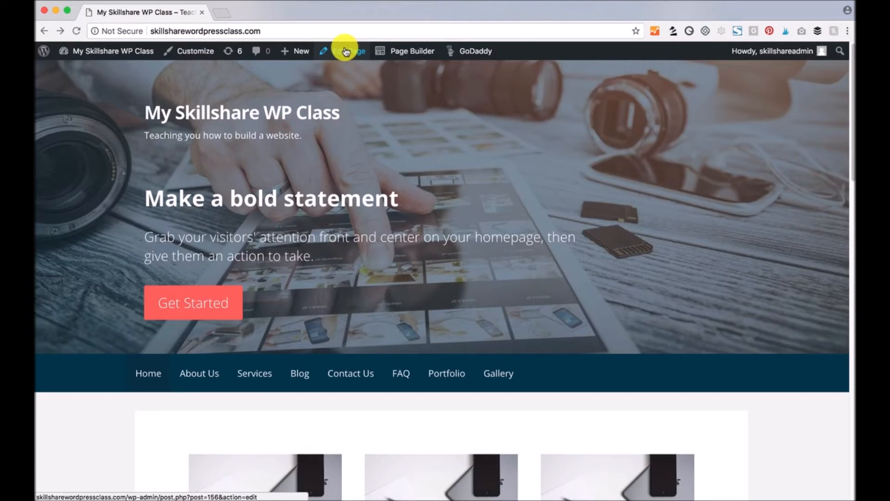
- Open the homepage in Beaver Builder's Page Builder and dismiss its help options
{"action": "left_click", "coordinate": [403, 52]}
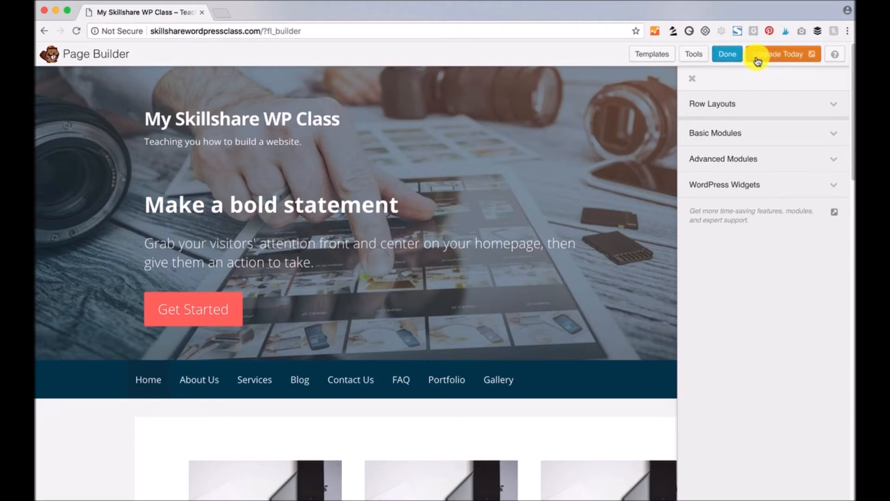
{"action": "left_click", "coordinate": [836, 54]}
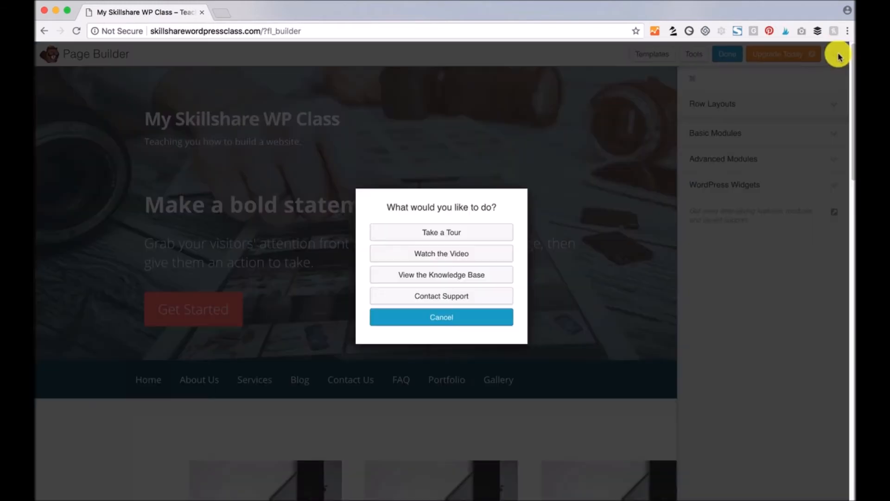
{"action": "left_click", "coordinate": [442, 318]}
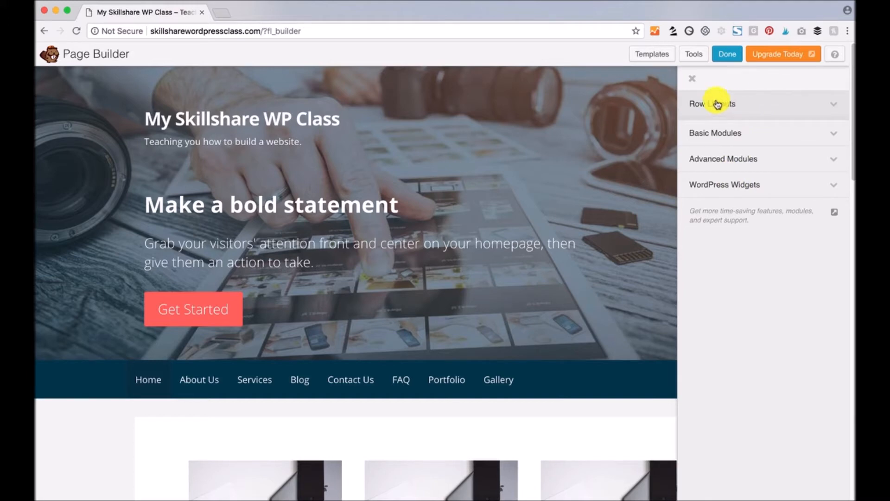
- Review the Row Layouts, Basic Modules, Advanced Modules and WordPress Widgets lists, then close the panel
{"action": "left_click", "coordinate": [791, 108]}
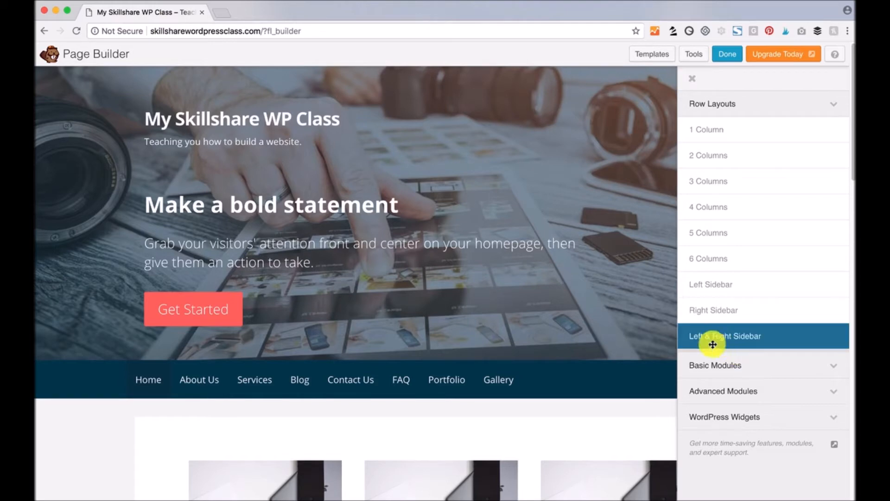
{"action": "left_click", "coordinate": [829, 104]}
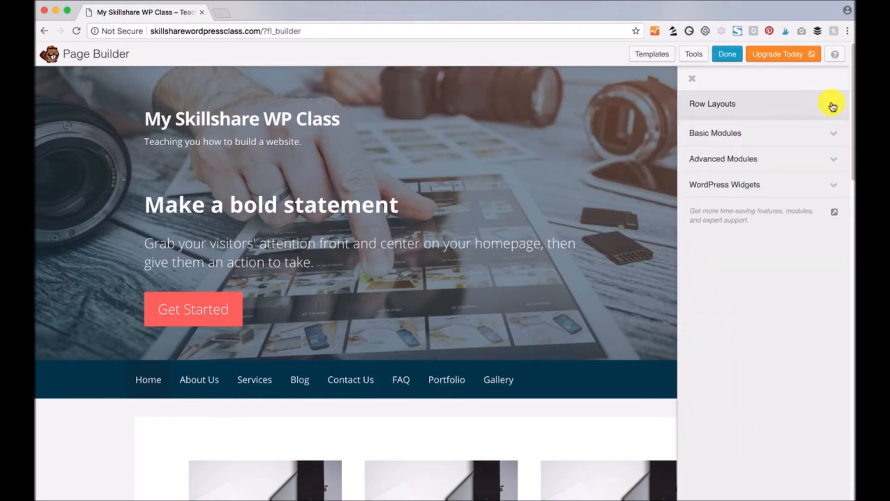
{"action": "left_click", "coordinate": [834, 133]}
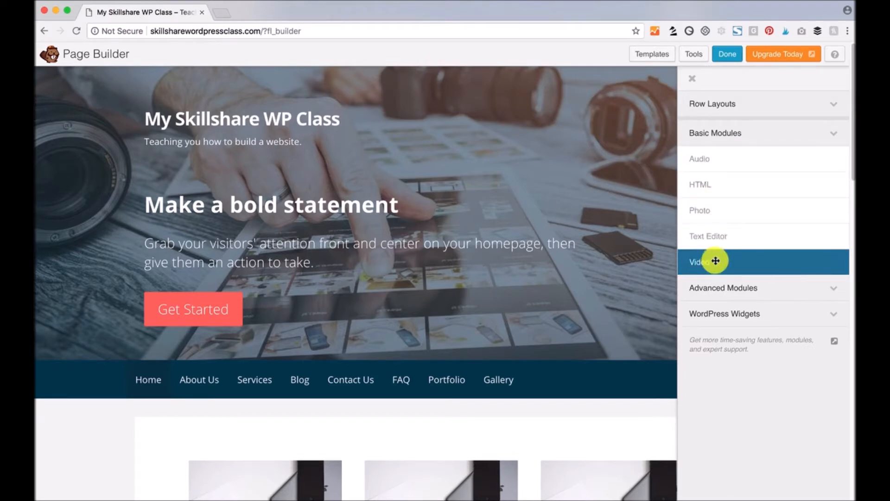
{"action": "left_click", "coordinate": [834, 135]}
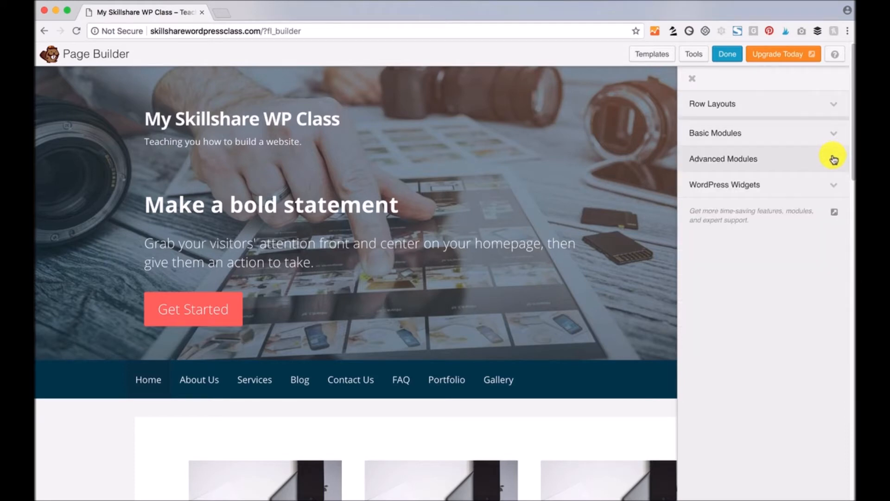
{"action": "left_click", "coordinate": [834, 159]}
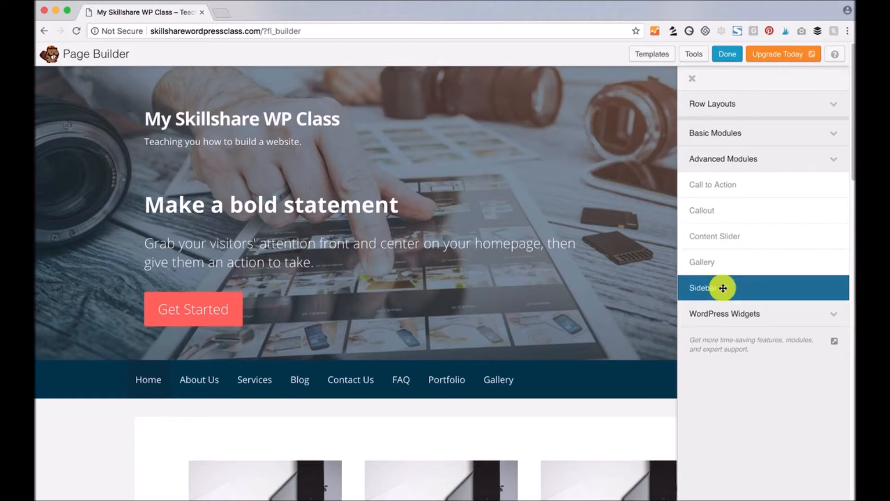
{"action": "left_click", "coordinate": [834, 160]}
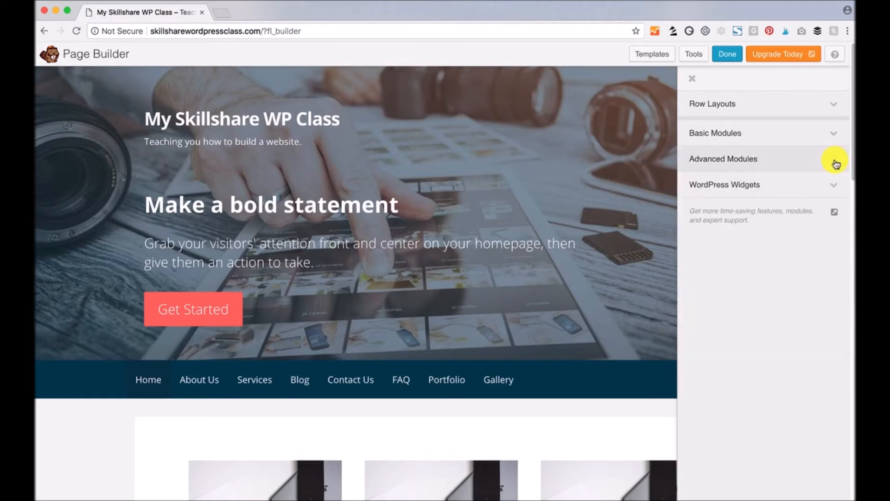
{"action": "left_click", "coordinate": [836, 186]}
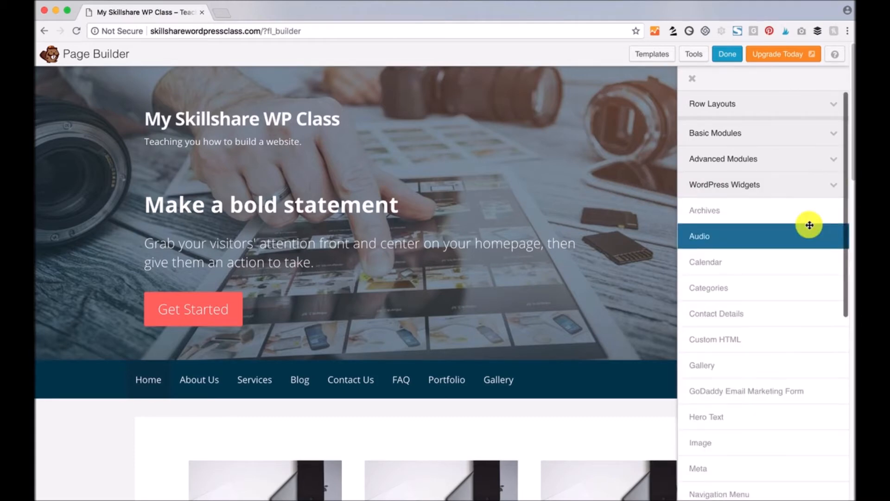
{"action": "scroll", "coordinate": [809, 224], "scroll_direction": "down", "scroll_amount": 1}
{"action": "scroll", "coordinate": [809, 225], "scroll_direction": "down", "scroll_amount": 8}
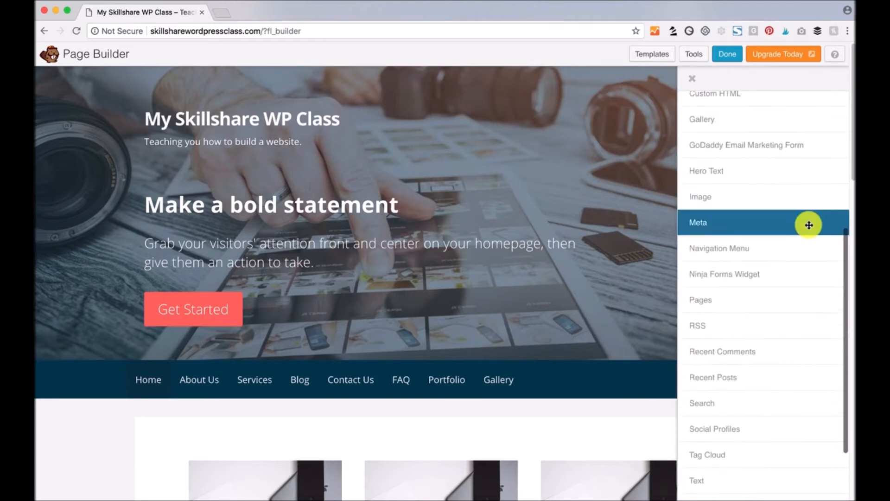
{"action": "scroll", "coordinate": [809, 225], "scroll_direction": "down", "scroll_amount": 1}
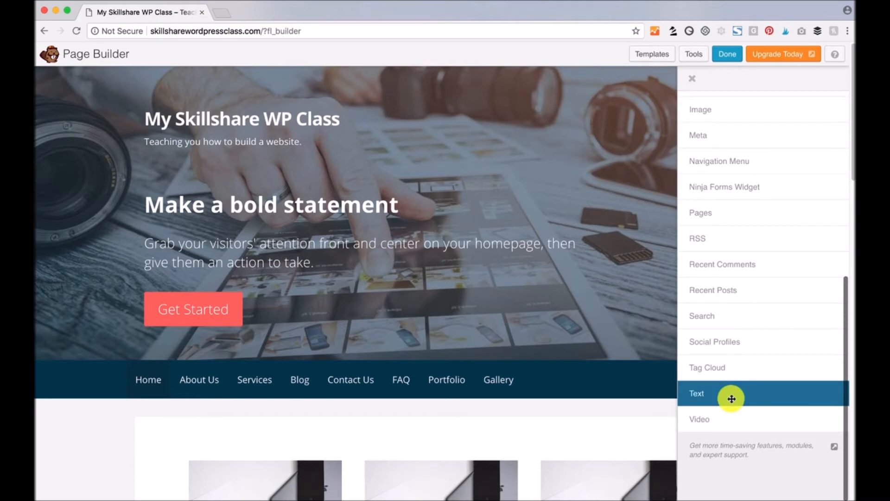
{"action": "left_click", "coordinate": [693, 79]}
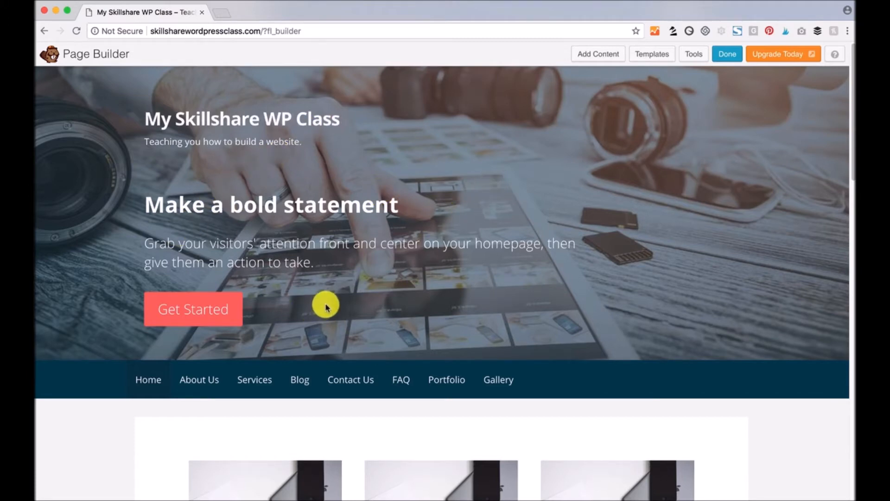
{"action": "scroll", "coordinate": [325, 306], "scroll_direction": "down", "scroll_amount": 3}
{"action": "scroll", "coordinate": [324, 306], "scroll_direction": "down", "scroll_amount": 8}
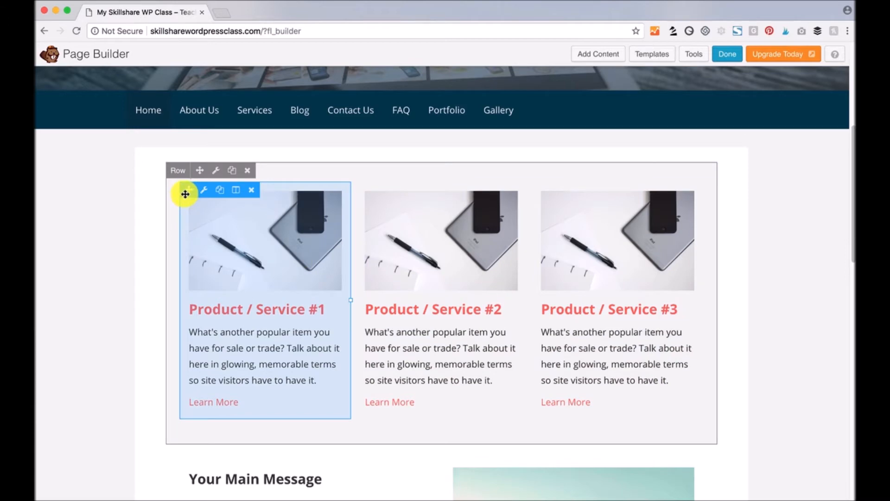
{"action": "scroll", "coordinate": [285, 290], "scroll_direction": "down", "scroll_amount": 10}
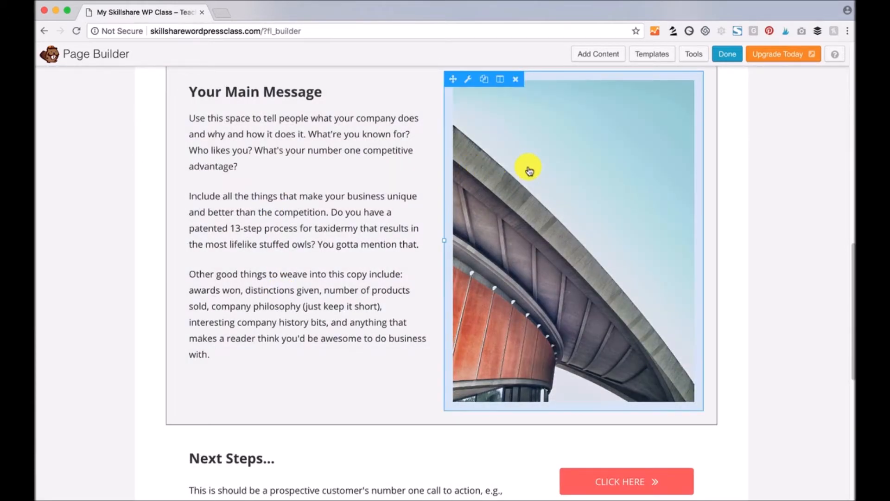
{"action": "scroll", "coordinate": [253, 341], "scroll_direction": "down", "scroll_amount": 4}
{"action": "scroll", "coordinate": [253, 339], "scroll_direction": "down", "scroll_amount": 4}
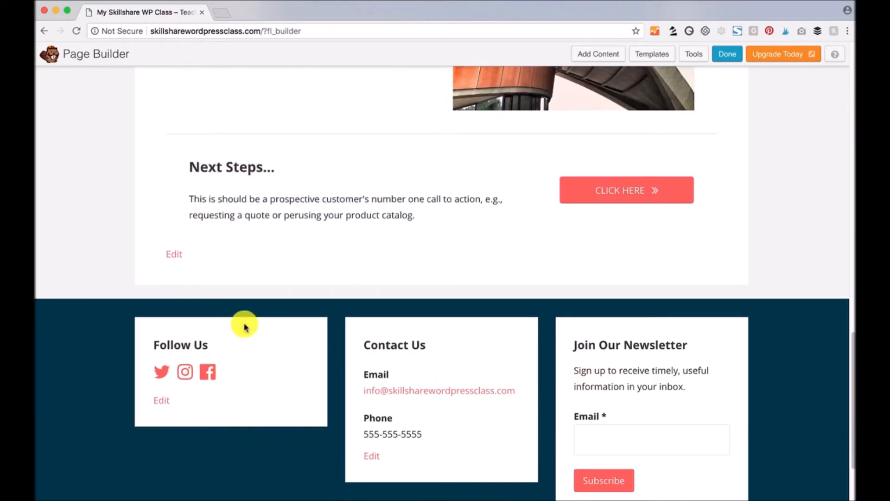
{"action": "scroll", "coordinate": [288, 363], "scroll_direction": "down", "scroll_amount": 3}
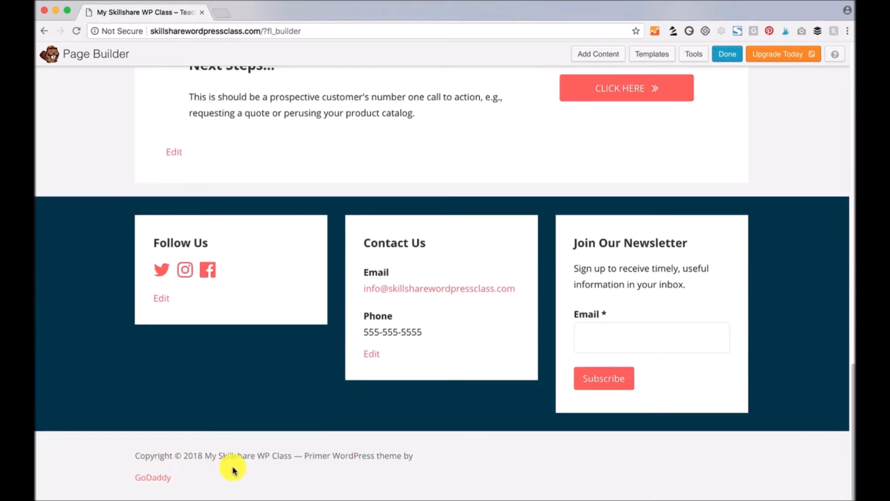
{"action": "scroll", "coordinate": [288, 469], "scroll_direction": "up", "scroll_amount": 1}
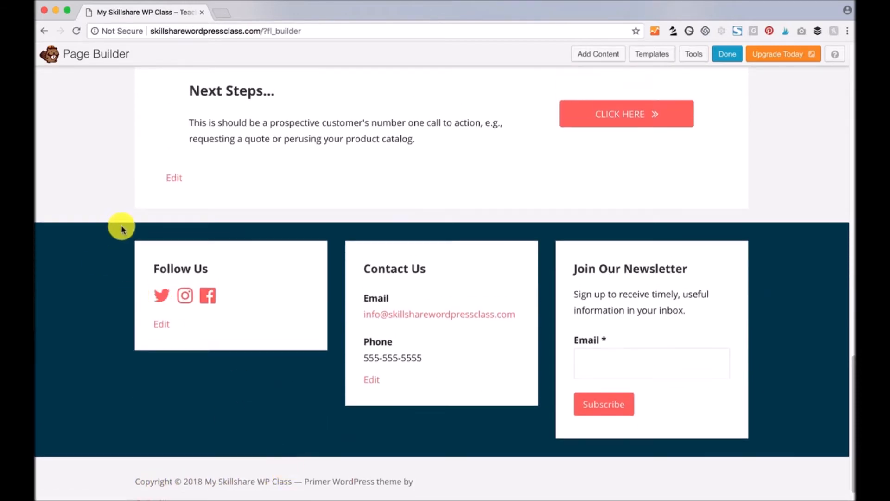
{"action": "scroll", "coordinate": [274, 436], "scroll_direction": "up", "scroll_amount": 20}
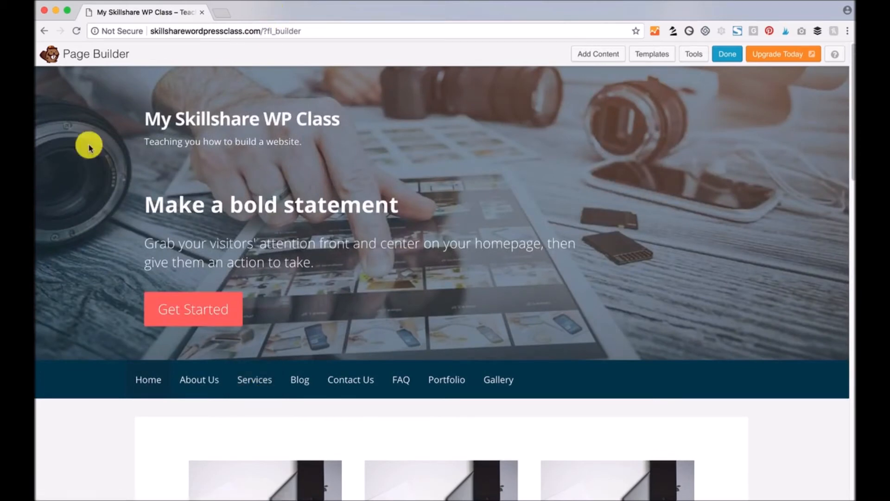
{"action": "scroll", "coordinate": [165, 227], "scroll_direction": "down", "scroll_amount": 3}
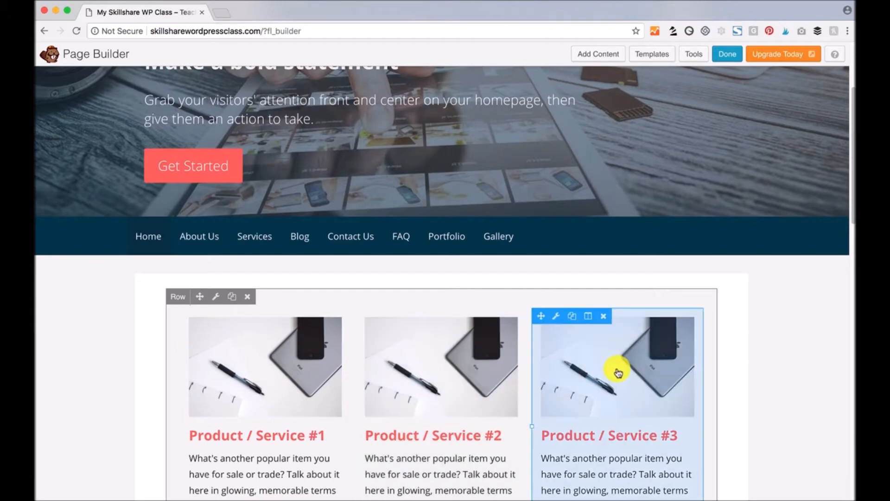
{"action": "scroll", "coordinate": [159, 200], "scroll_direction": "down", "scroll_amount": 2}
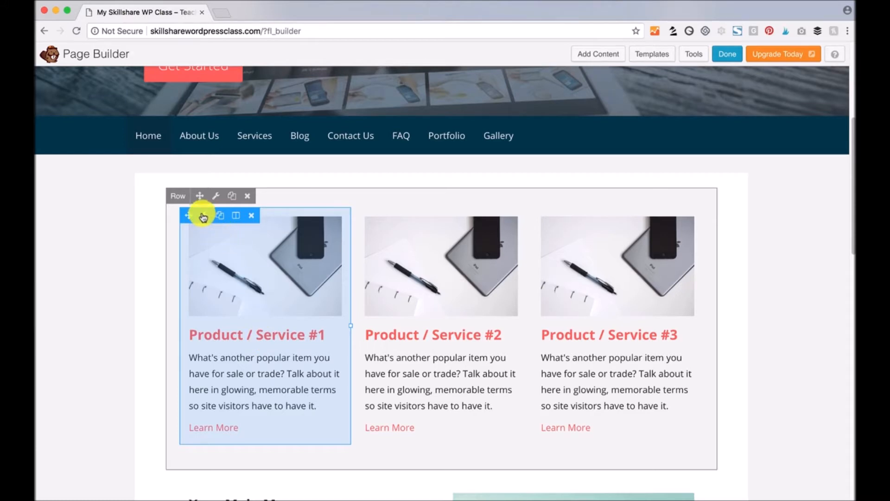
- Replace the first callout's heading 'Product / Service #1' with 'My new headline'
{"action": "left_click", "coordinate": [271, 280]}
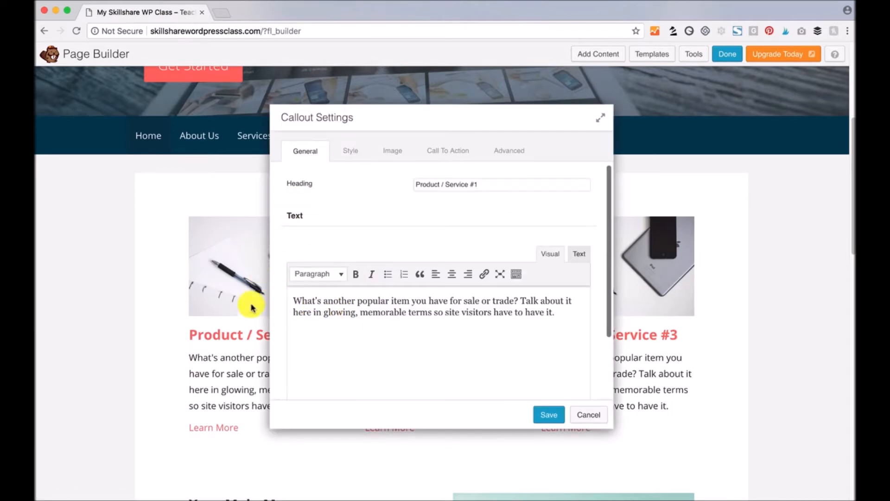
{"action": "left_click_drag", "start_coordinate": [426, 122], "coordinate": [512, 154]}
{"action": "left_click_drag", "start_coordinate": [571, 217], "coordinate": [477, 211]}
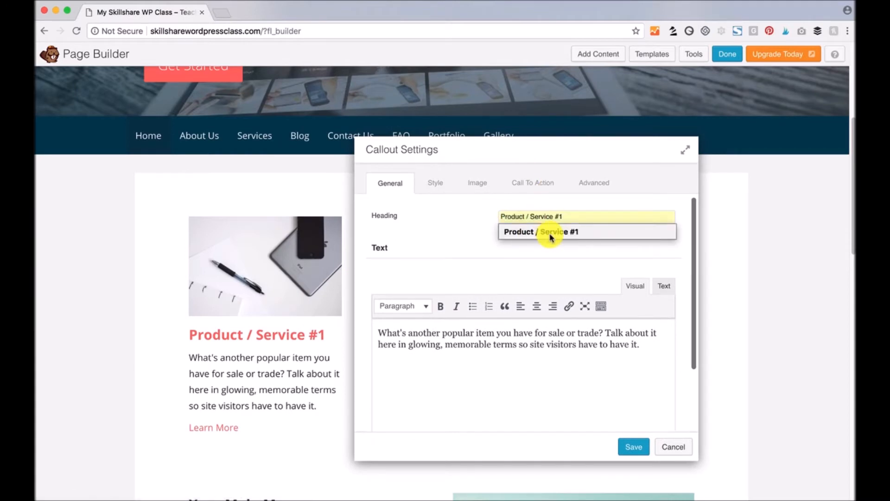
{"action": "key", "text": "BackSpace"}
{"action": "type", "text": "My new headline"}
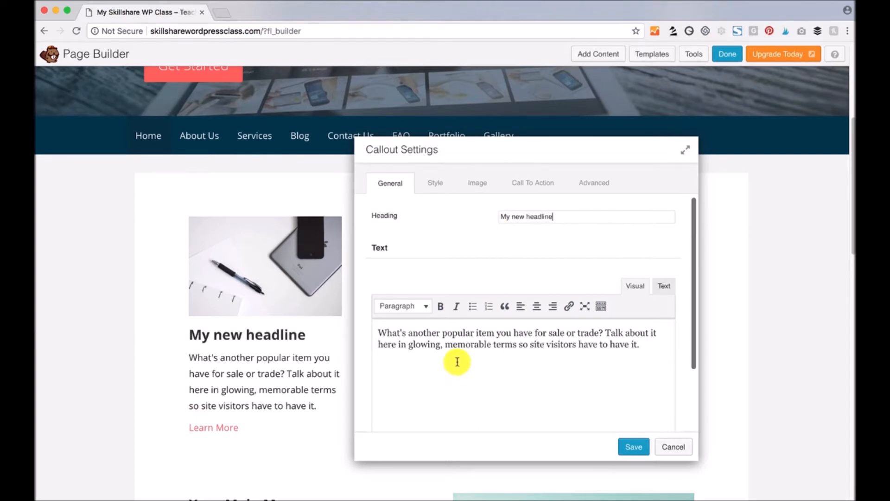
- Append 'Add more text here.' to the callout's text
{"action": "type", "text": "Add more text here."}
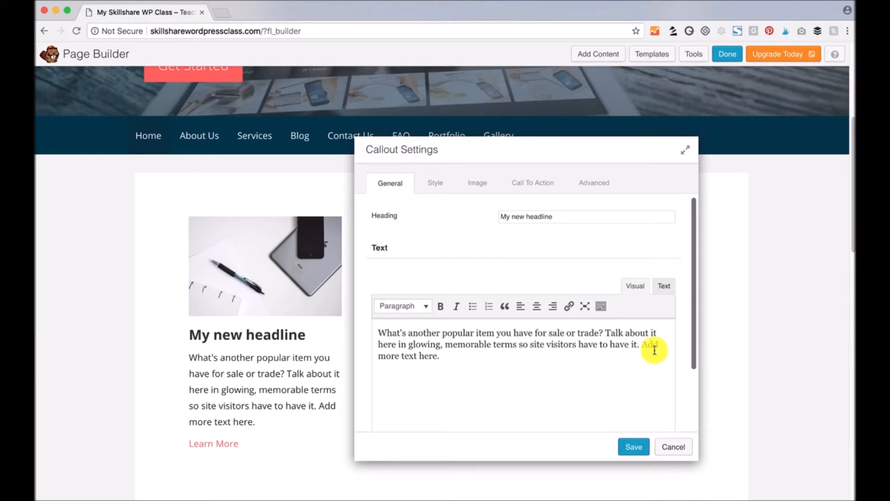
{"action": "scroll", "coordinate": [654, 351], "scroll_direction": "down", "scroll_amount": 3}
{"action": "scroll", "coordinate": [654, 351], "scroll_direction": "up", "scroll_amount": 6}
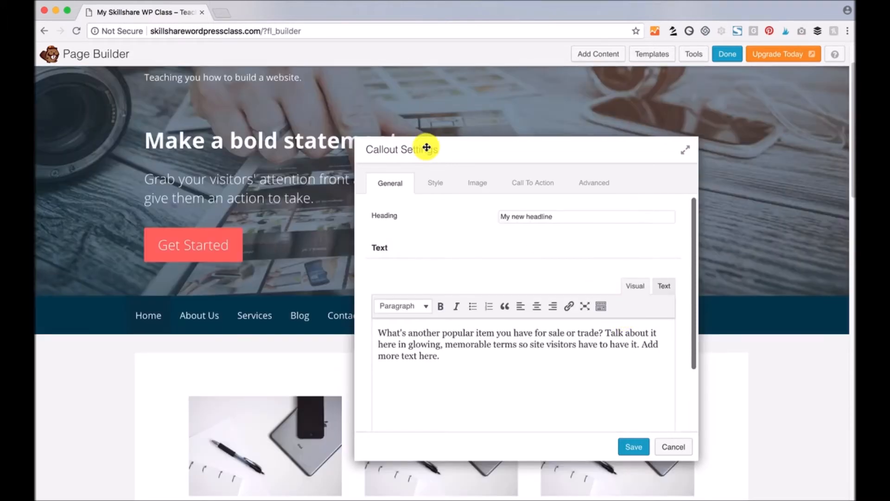
{"action": "scroll", "coordinate": [726, 362], "scroll_direction": "down", "scroll_amount": 5}
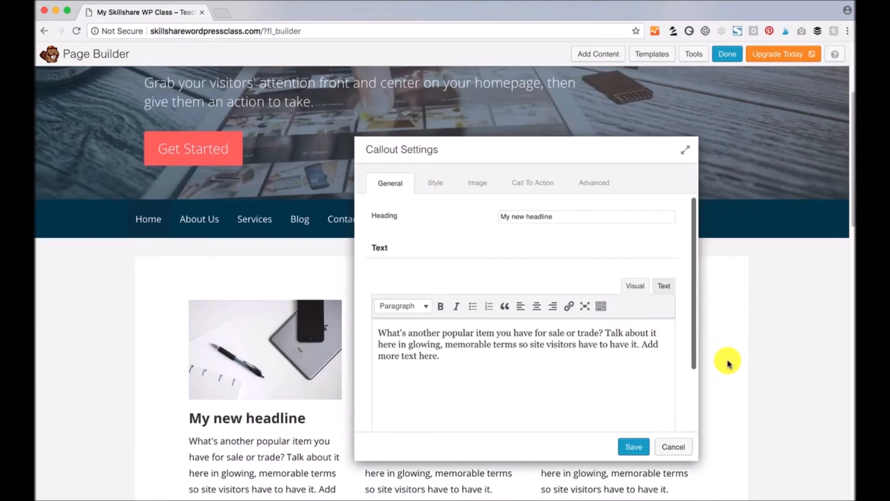
- Set the callout's Overall Alignment to Center and its heading to a custom 30 px size
{"action": "left_click", "coordinate": [430, 182]}
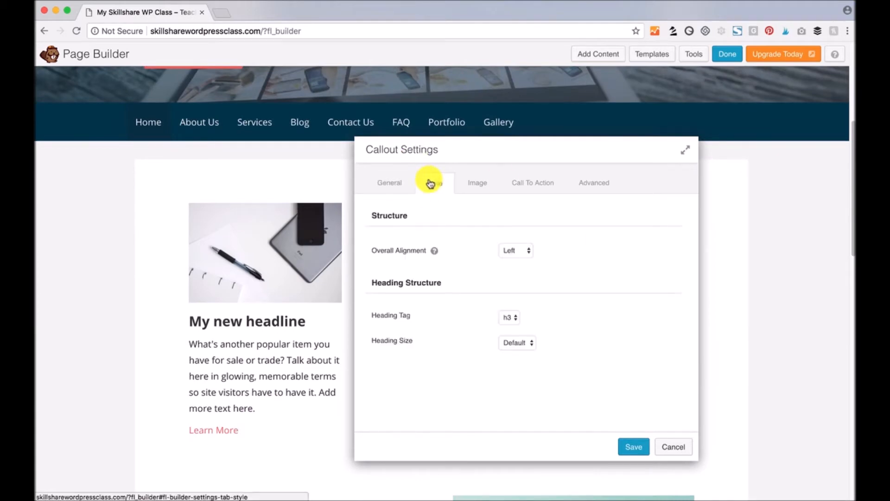
{"action": "left_click", "coordinate": [524, 252]}
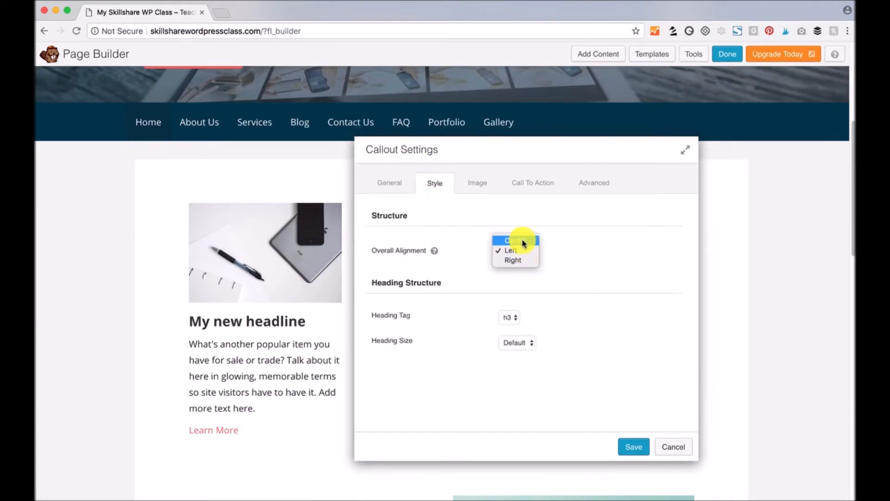
{"action": "left_click", "coordinate": [522, 240]}
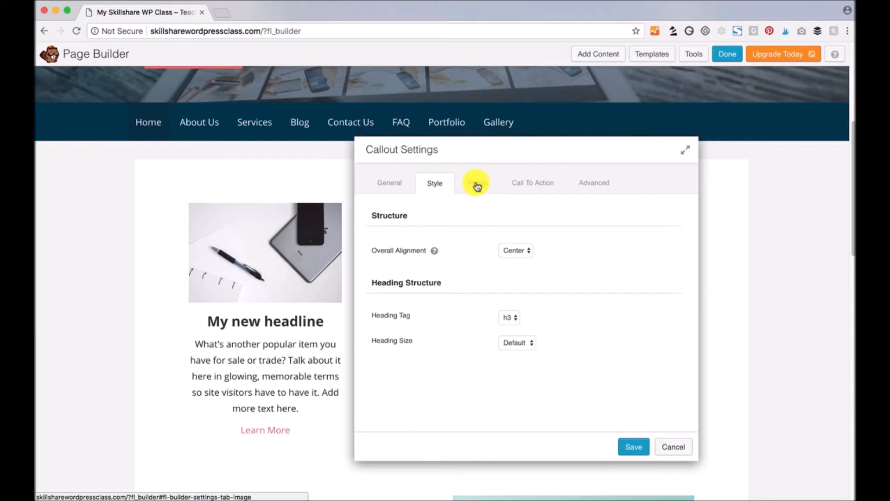
{"action": "left_click", "coordinate": [528, 352]}
{"action": "left_click", "coordinate": [524, 355]}
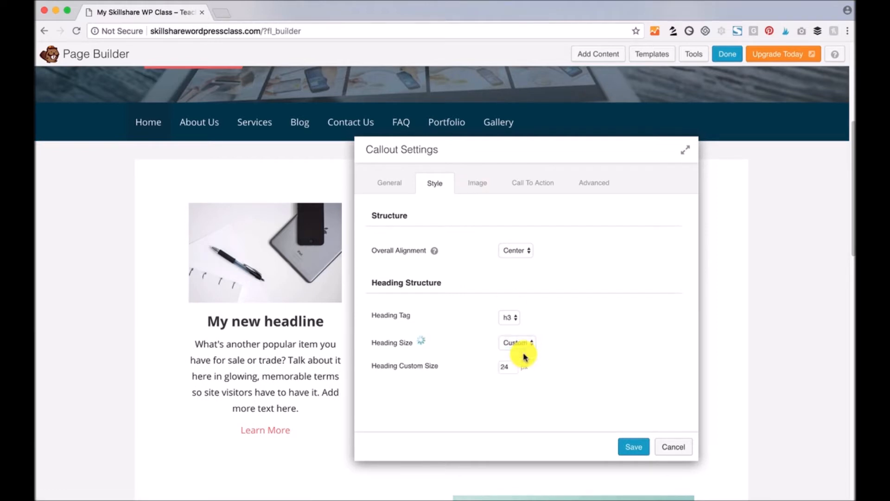
{"action": "left_click", "coordinate": [509, 366]}
{"action": "type", "text": "30"}
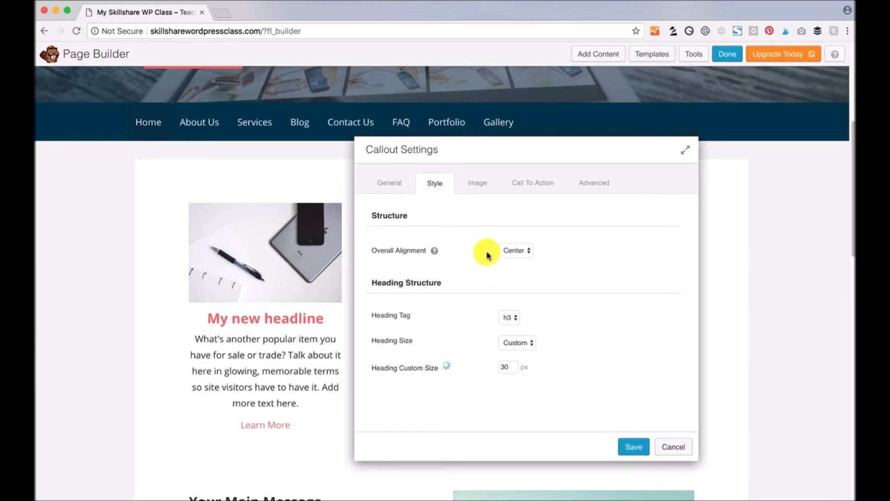
{"action": "left_click", "coordinate": [476, 184]}
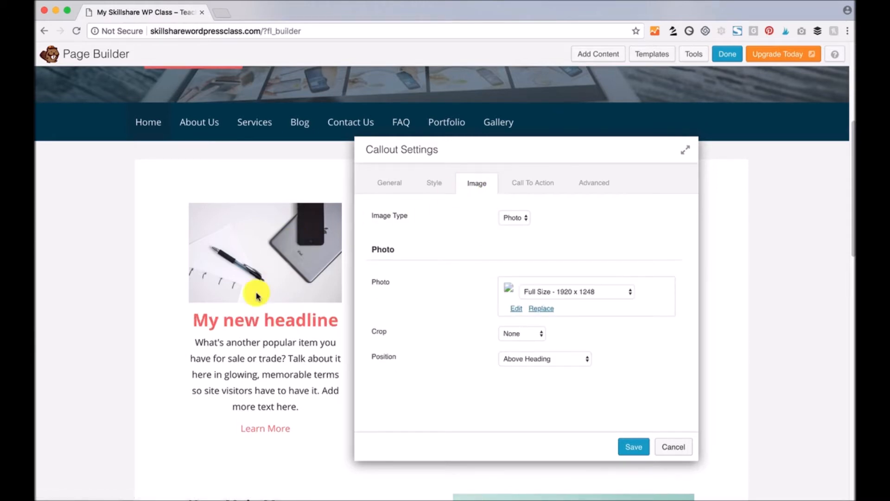
- Switch the callout's image type to None and back to Photo
{"action": "left_click", "coordinate": [526, 219]}
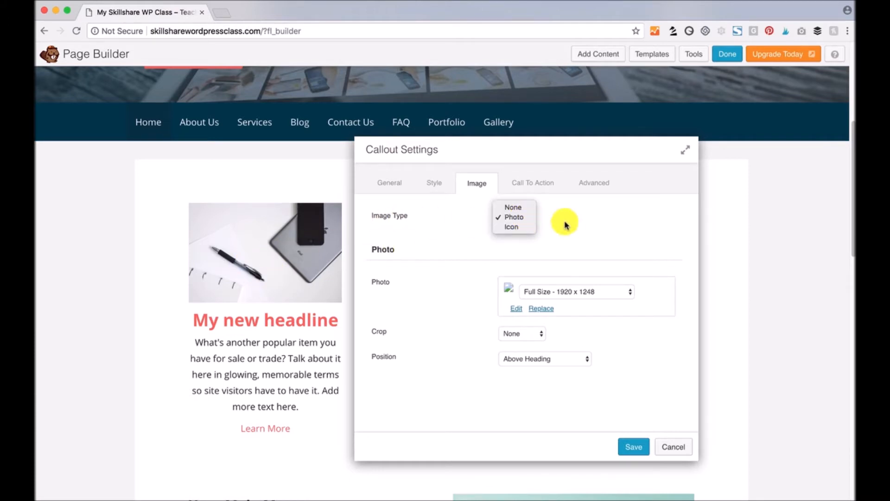
{"action": "left_click", "coordinate": [528, 207]}
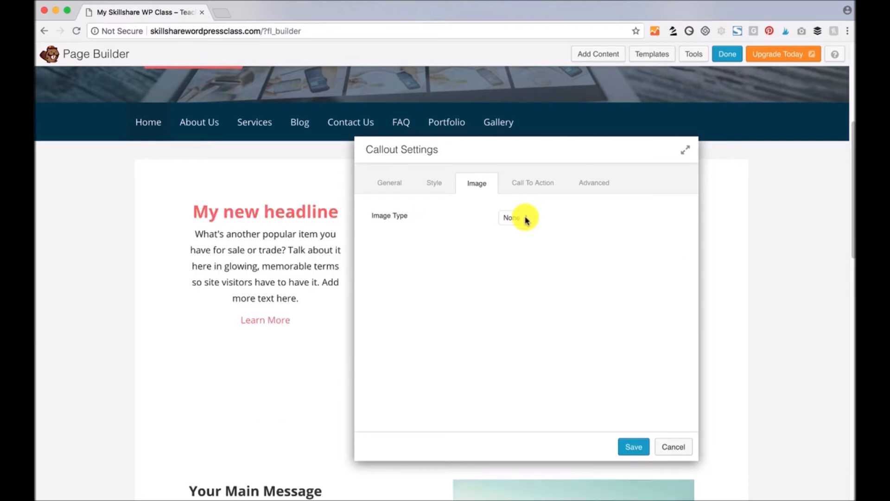
{"action": "left_click", "coordinate": [527, 219]}
{"action": "left_click", "coordinate": [527, 227]}
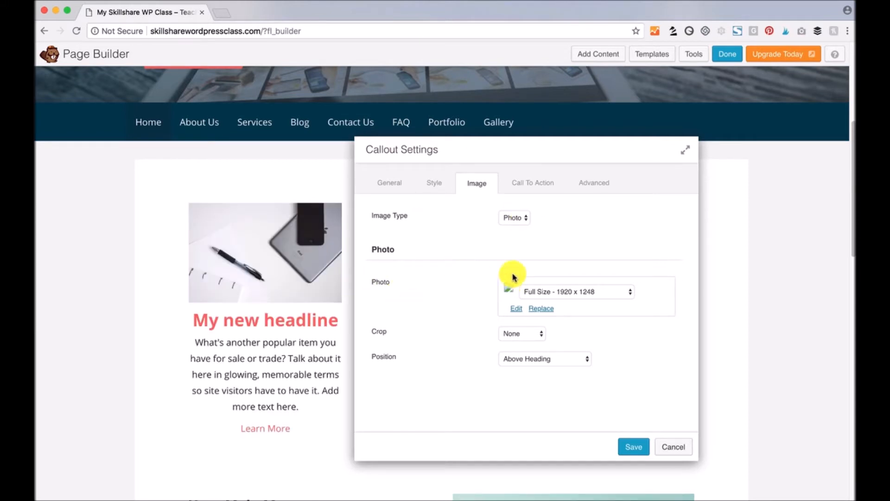
- Replace the callout photo with the picture of people working with cameras
{"action": "left_click", "coordinate": [541, 308]}
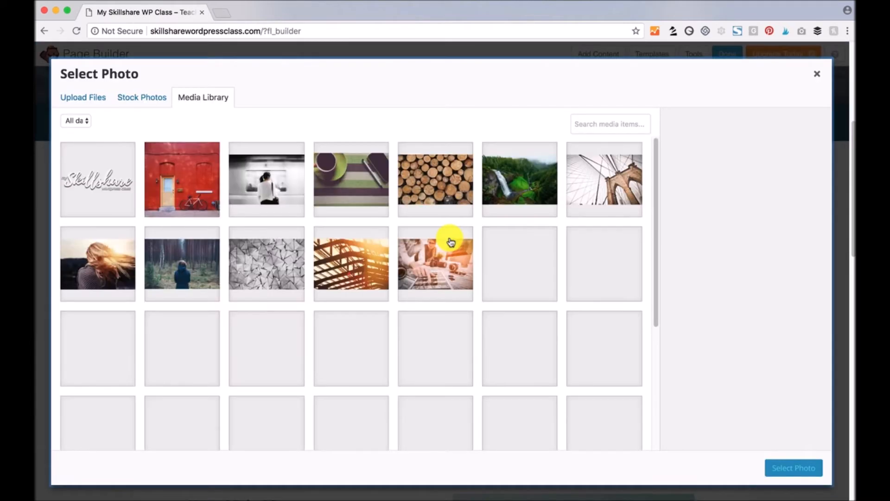
{"action": "left_click", "coordinate": [431, 262]}
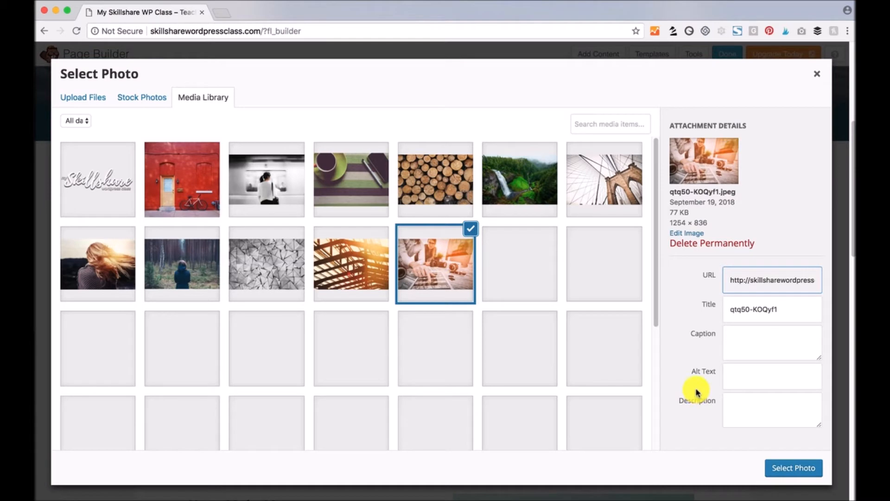
{"action": "left_click", "coordinate": [791, 470]}
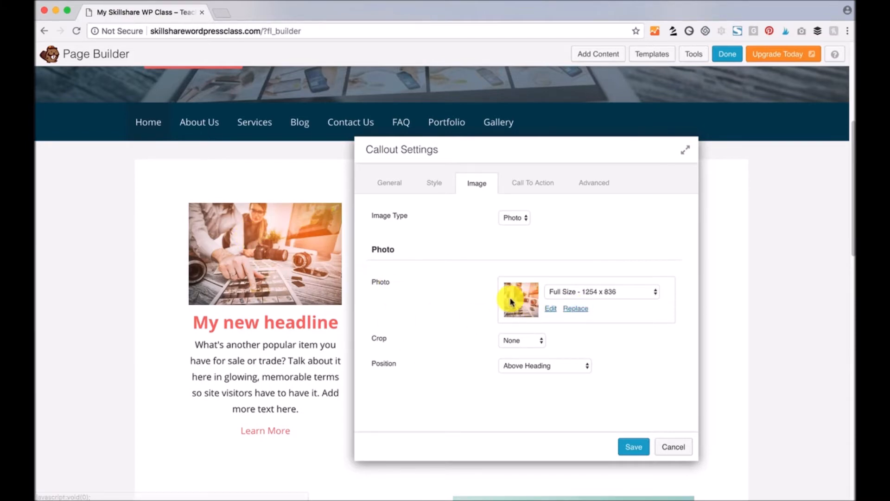
{"action": "left_click", "coordinate": [575, 308]}
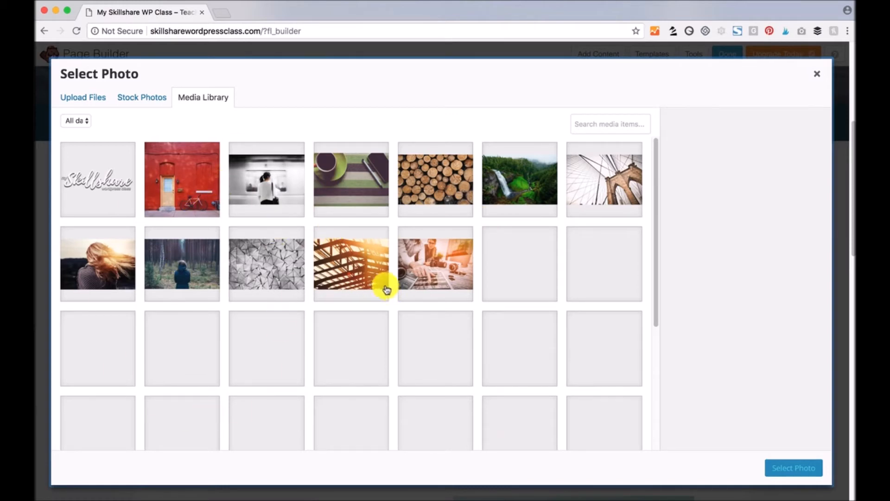
- Import the autumn park bench stock photo and set it as the callout's image
{"action": "left_click", "coordinate": [138, 98]}
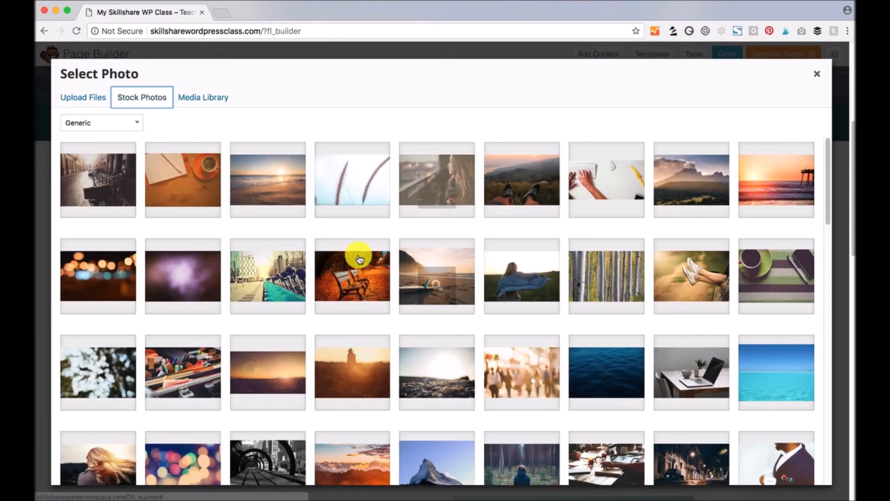
{"action": "left_click", "coordinate": [327, 289]}
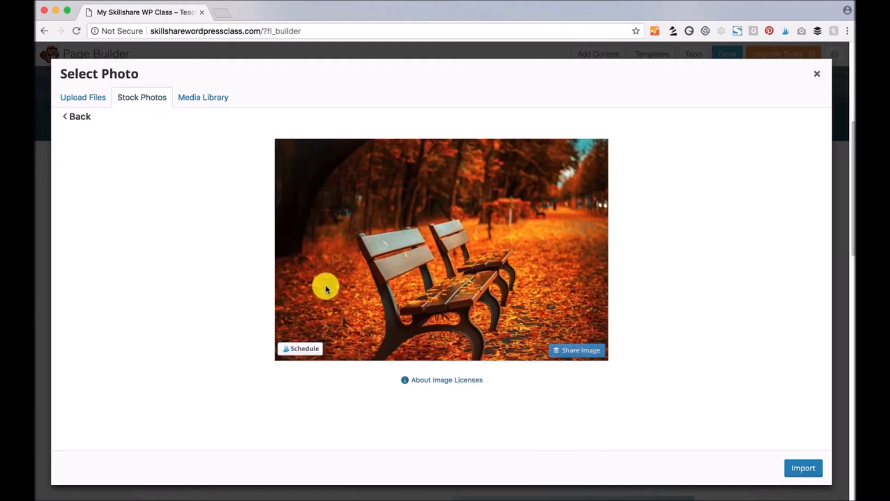
{"action": "left_click", "coordinate": [462, 384]}
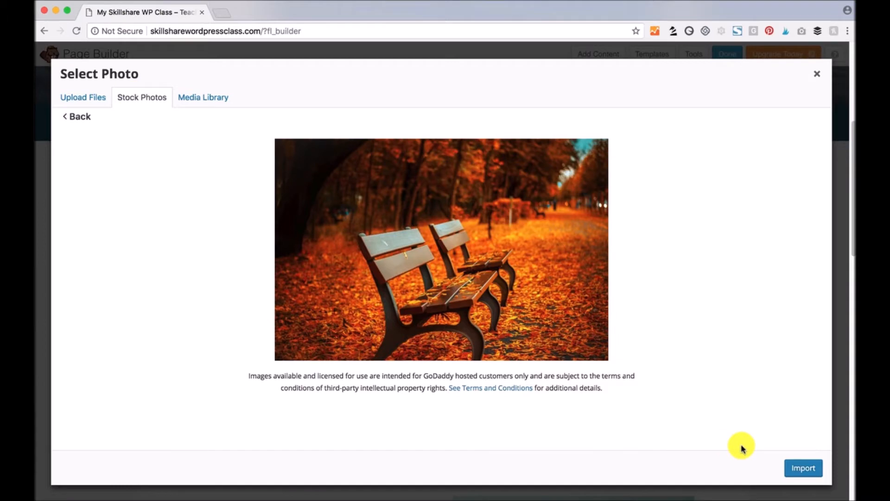
{"action": "left_click", "coordinate": [805, 470]}
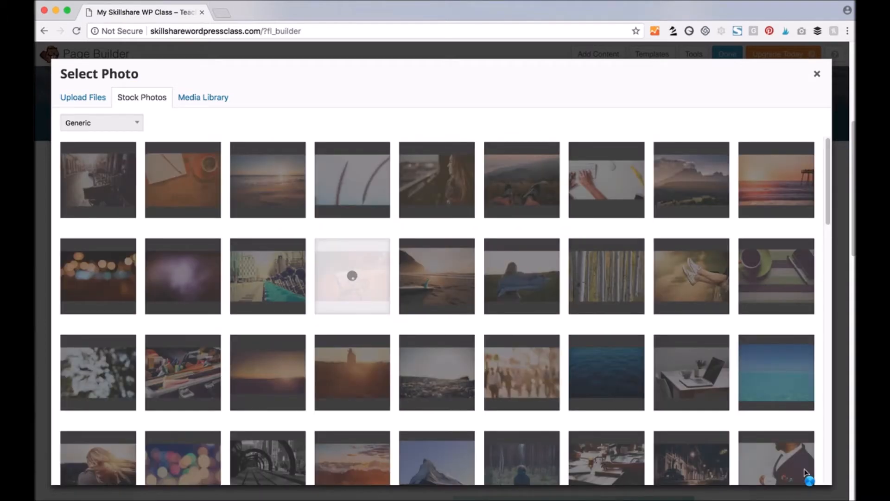
{"action": "left_click", "coordinate": [399, 277]}
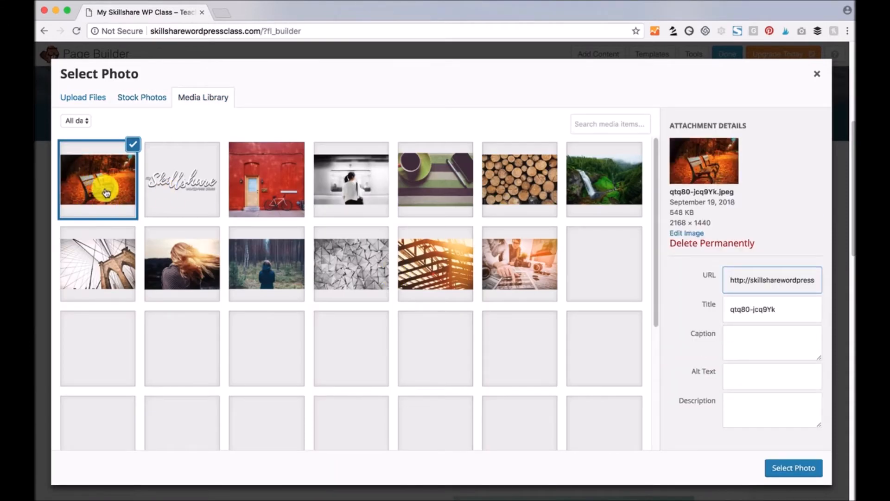
{"action": "left_click", "coordinate": [789, 468]}
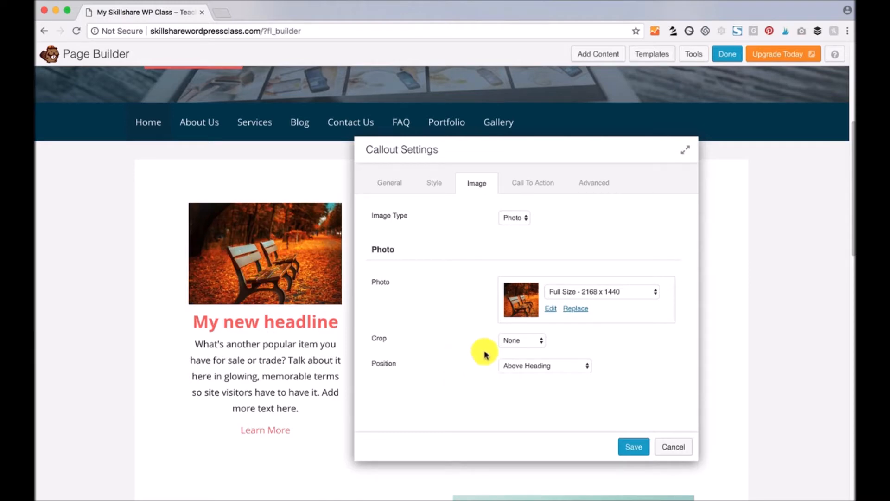
- Set the callout photo's Crop to Circle and Position to Below Heading
{"action": "left_click", "coordinate": [540, 342]}
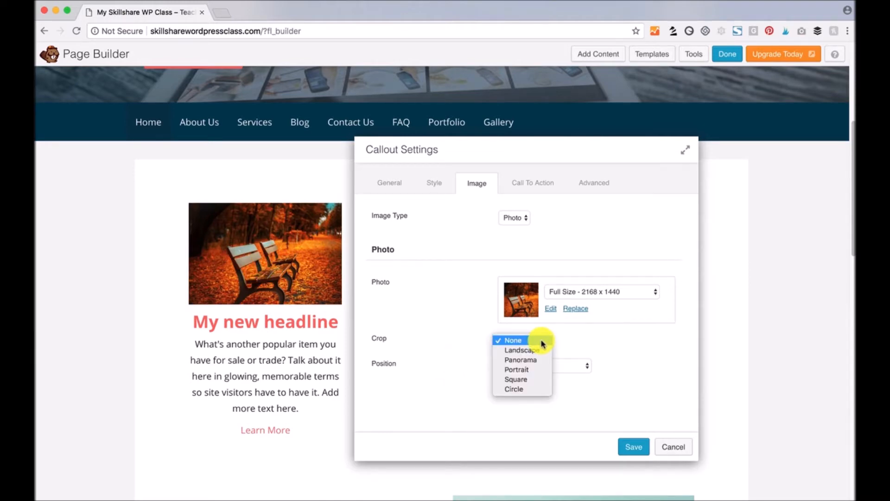
{"action": "left_click", "coordinate": [529, 388]}
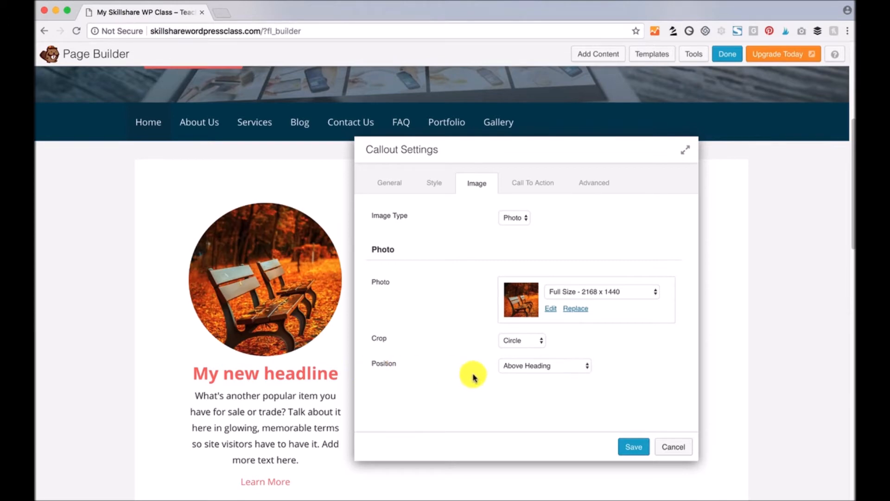
{"action": "left_click", "coordinate": [546, 368]}
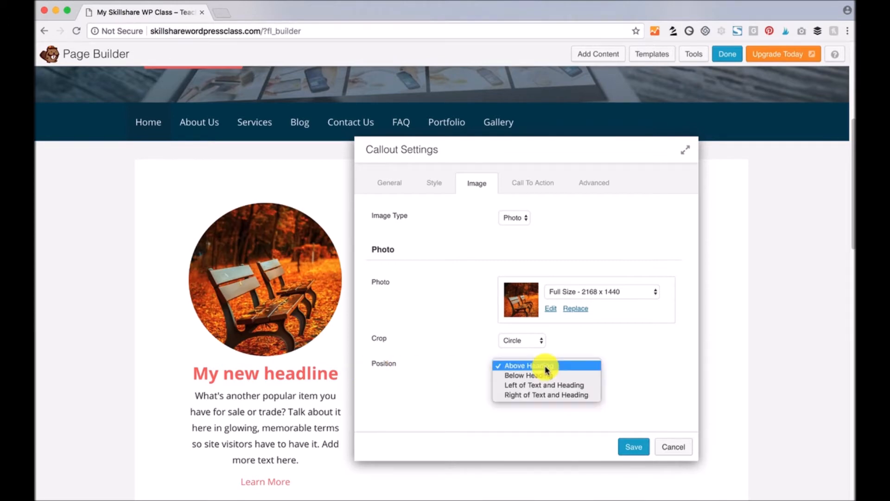
{"action": "left_click", "coordinate": [583, 377]}
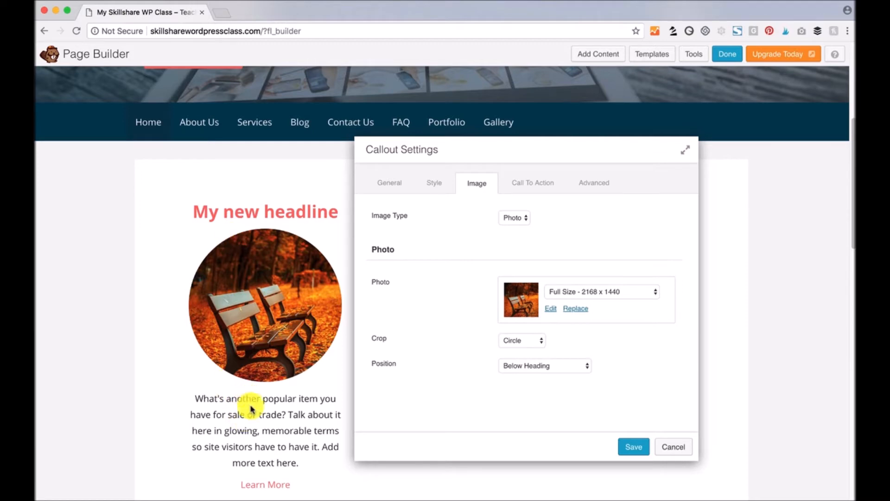
{"action": "scroll", "coordinate": [273, 445], "scroll_direction": "down", "scroll_amount": 2}
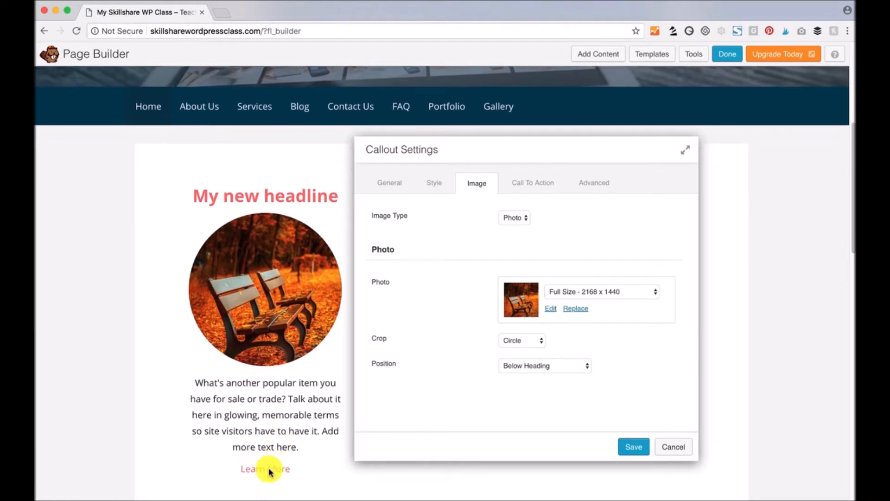
- Change the call-to-action text from Learn More to CLICK HERE
{"action": "left_click", "coordinate": [525, 185]}
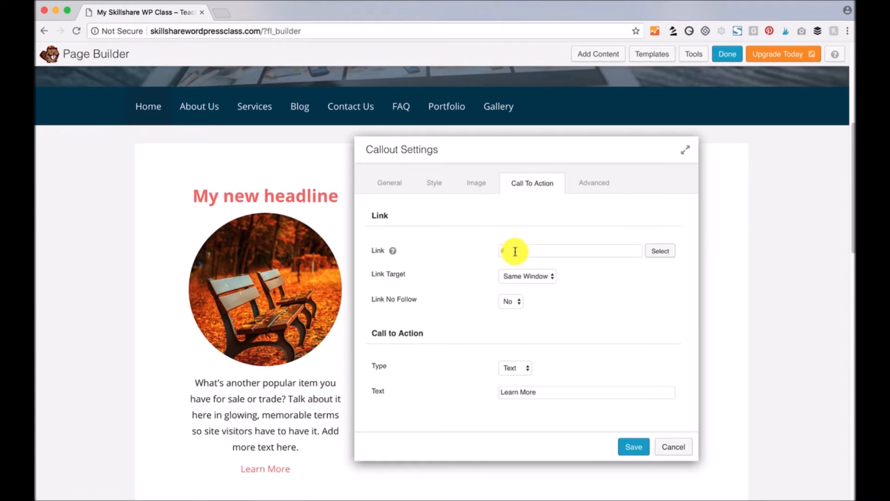
{"action": "left_click_drag", "start_coordinate": [540, 399], "coordinate": [460, 391]}
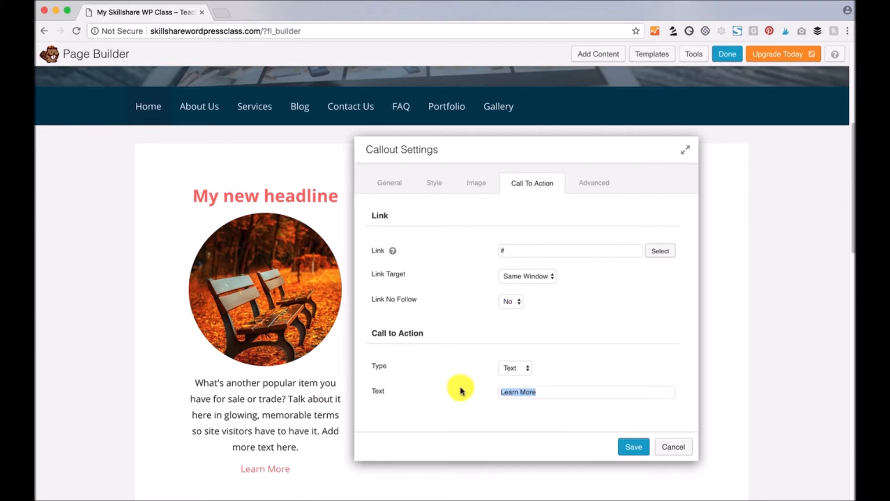
{"action": "type", "text": "CLICK HERE"}
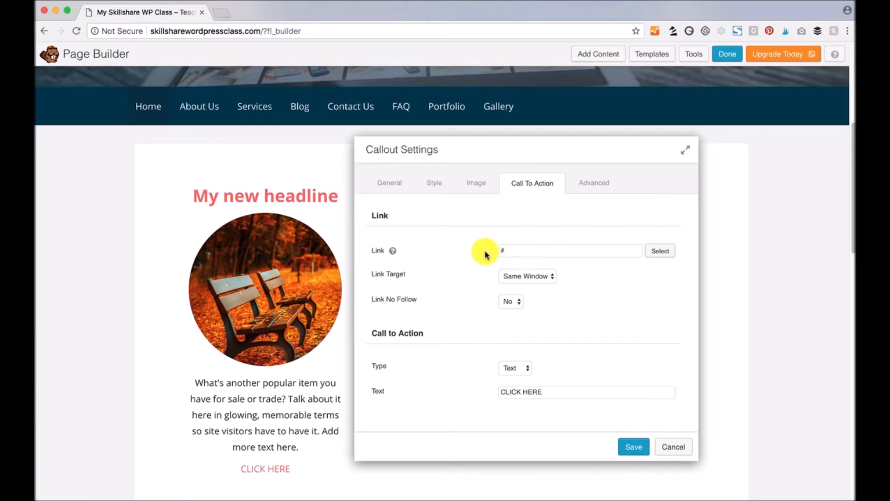
{"action": "left_click", "coordinate": [659, 251]}
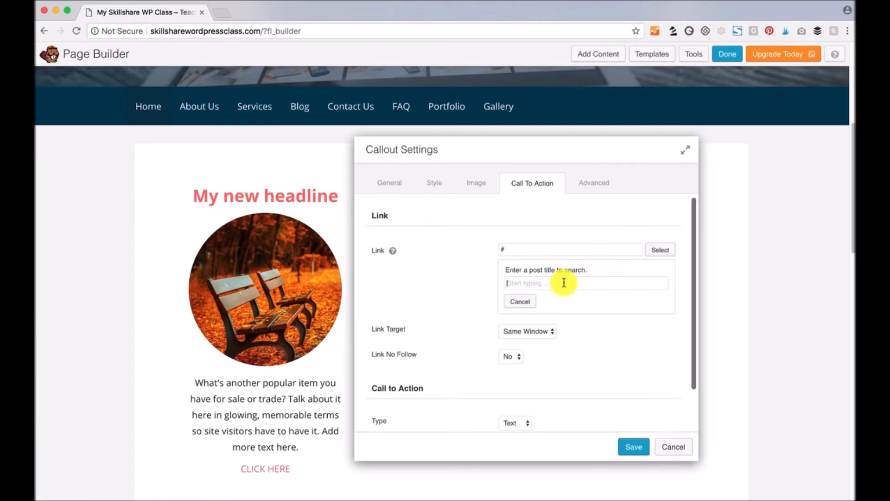
{"action": "type", "text": "ABout"}
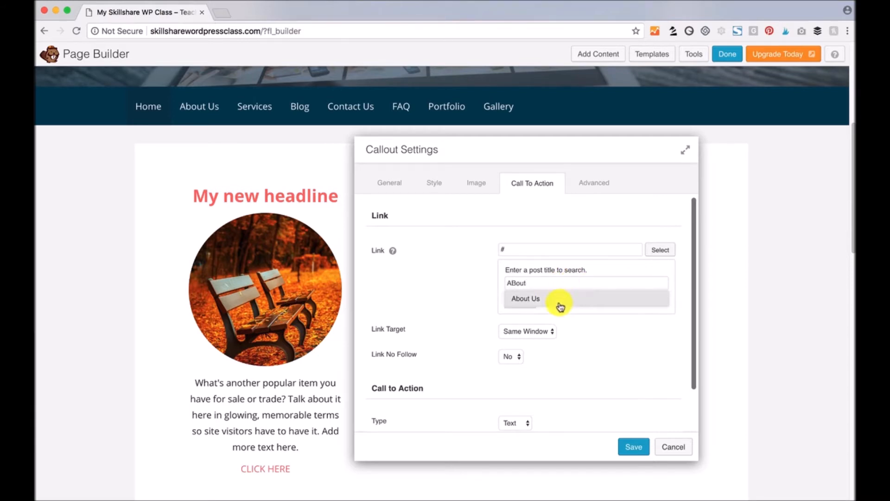
{"action": "left_click", "coordinate": [525, 301]}
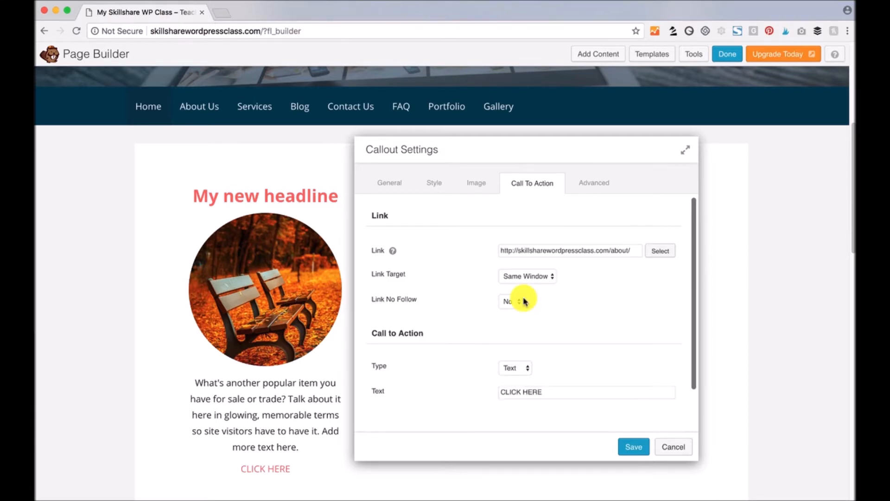
{"action": "left_click_drag", "start_coordinate": [630, 251], "coordinate": [497, 249]}
{"action": "left_click", "coordinate": [566, 237]}
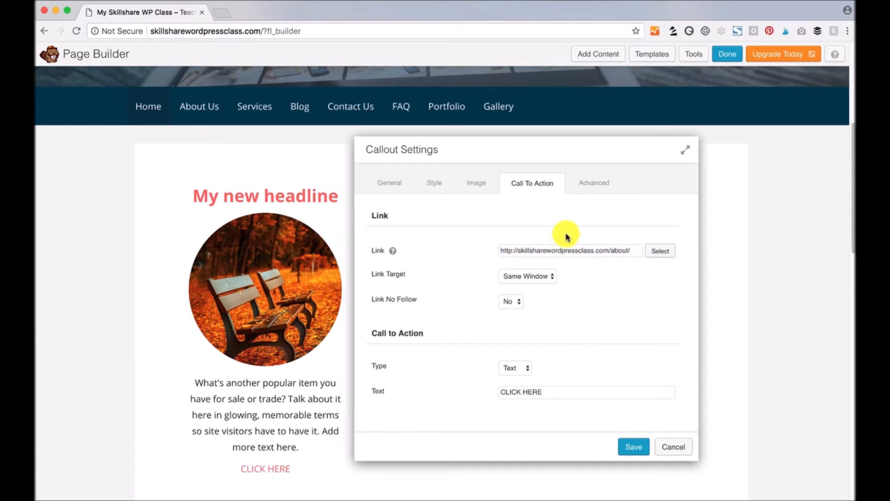
{"action": "left_click_drag", "start_coordinate": [632, 249], "coordinate": [473, 250]}
{"action": "left_click", "coordinate": [483, 218]}
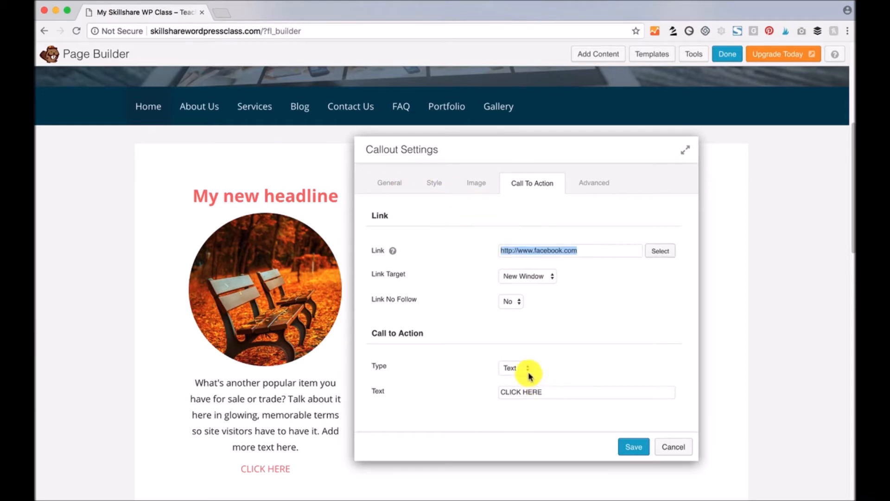
- Set the call-to-action type to Button
{"action": "left_click", "coordinate": [528, 370]}
{"action": "left_click", "coordinate": [545, 395]}
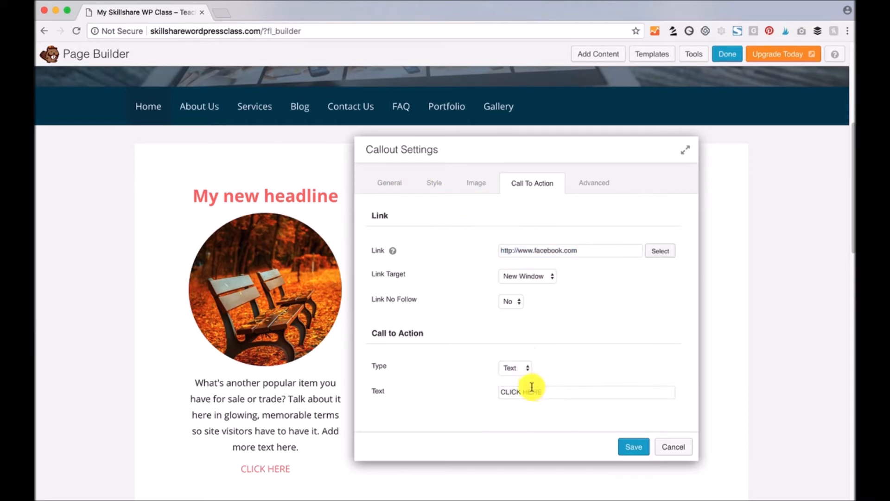
{"action": "left_click", "coordinate": [520, 365]}
{"action": "left_click", "coordinate": [526, 378]}
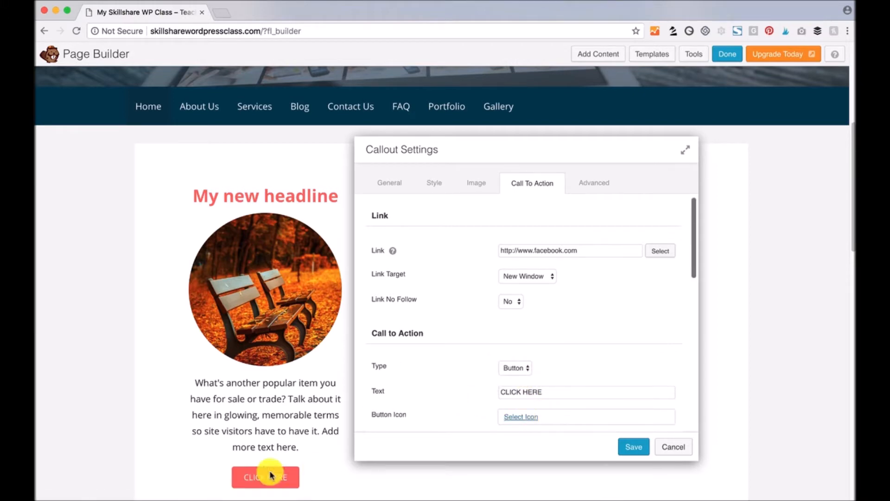
- Add the Font Awesome right-arrow icon to the CLICK HERE button, positioned after the text
{"action": "scroll", "coordinate": [461, 388], "scroll_direction": "down", "scroll_amount": 1}
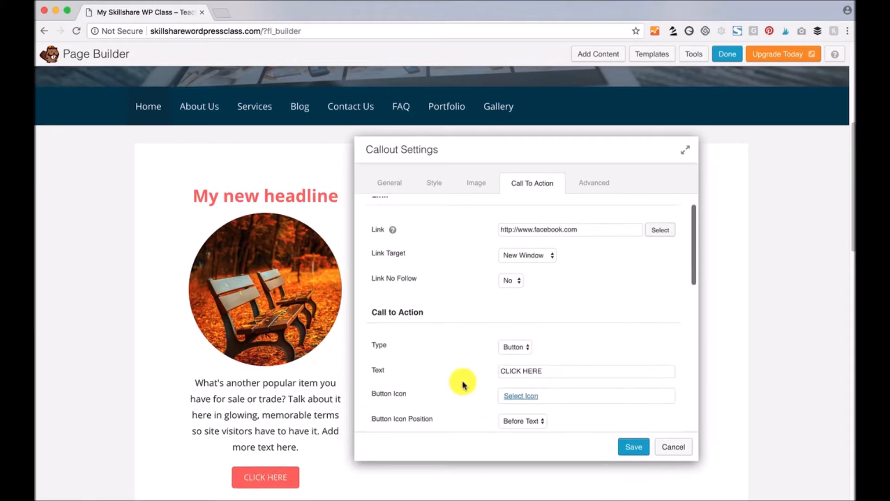
{"action": "scroll", "coordinate": [462, 384], "scroll_direction": "down", "scroll_amount": 1}
{"action": "left_click", "coordinate": [521, 370]}
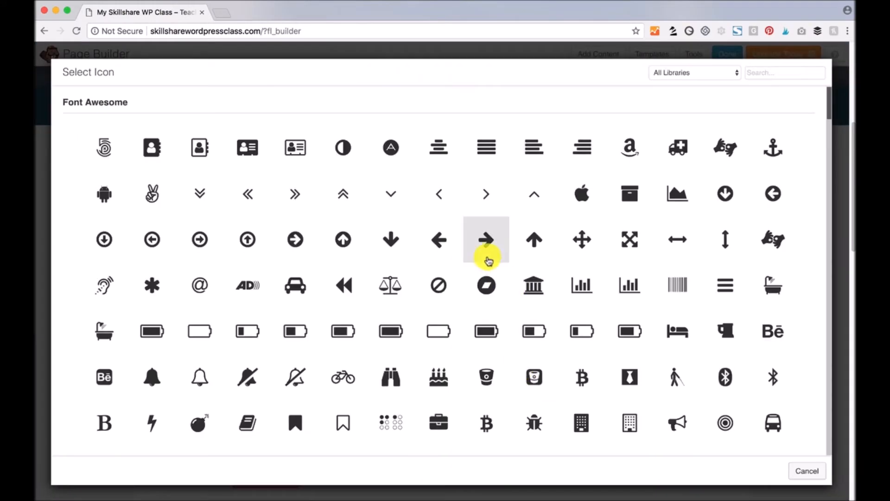
{"action": "left_click", "coordinate": [487, 241]}
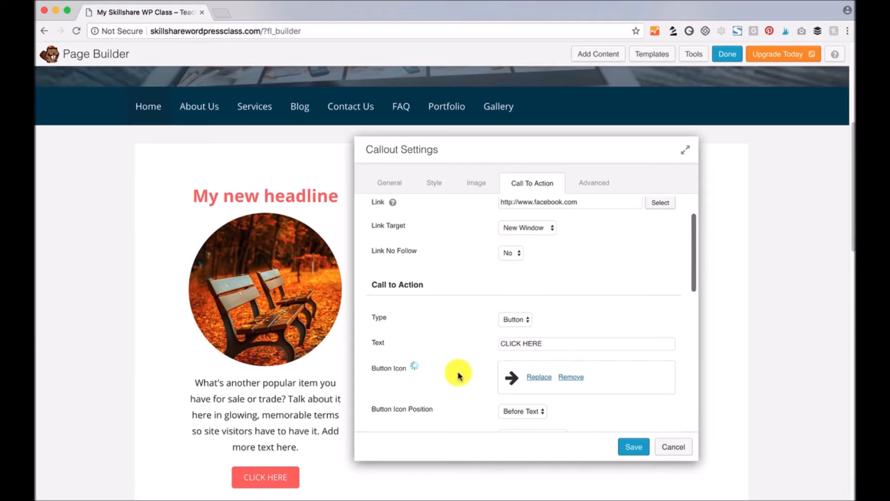
{"action": "scroll", "coordinate": [457, 371], "scroll_direction": "down", "scroll_amount": 3}
{"action": "left_click", "coordinate": [537, 355]}
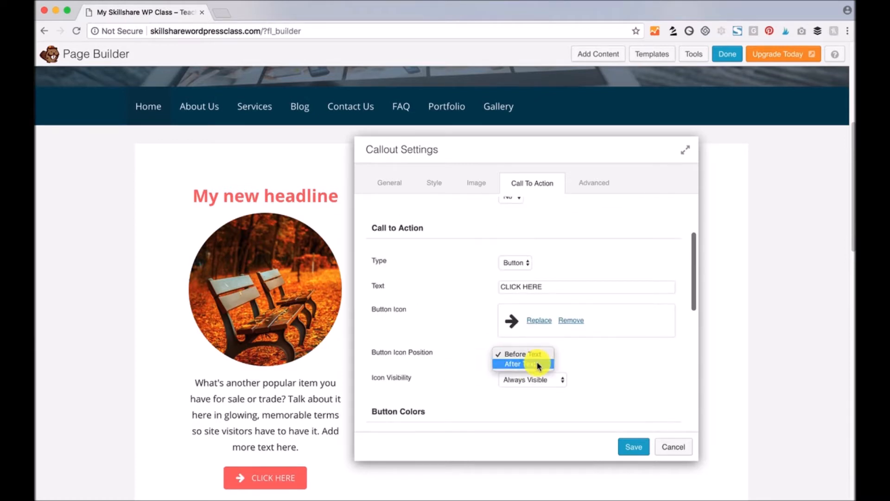
{"action": "left_click", "coordinate": [539, 364]}
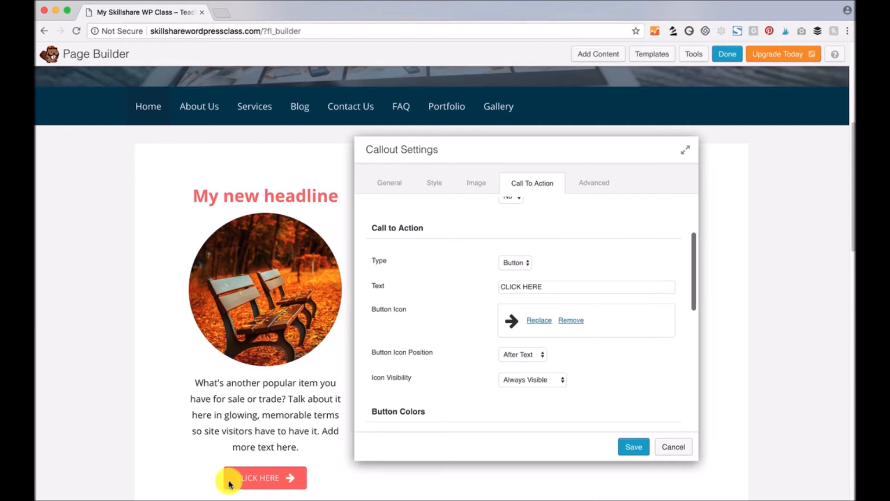
{"action": "scroll", "coordinate": [455, 379], "scroll_direction": "down", "scroll_amount": 1}
{"action": "scroll", "coordinate": [456, 379], "scroll_direction": "down", "scroll_amount": 5}
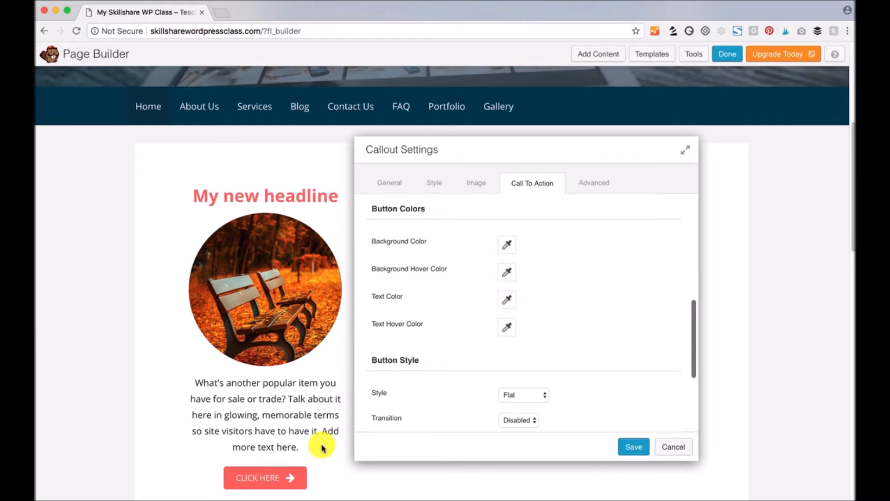
- Set the CLICK HERE button's text hover colour to blue
{"action": "left_click", "coordinate": [506, 333]}
{"action": "left_click_drag", "start_coordinate": [550, 246], "coordinate": [579, 185]}
{"action": "left_click", "coordinate": [585, 348]}
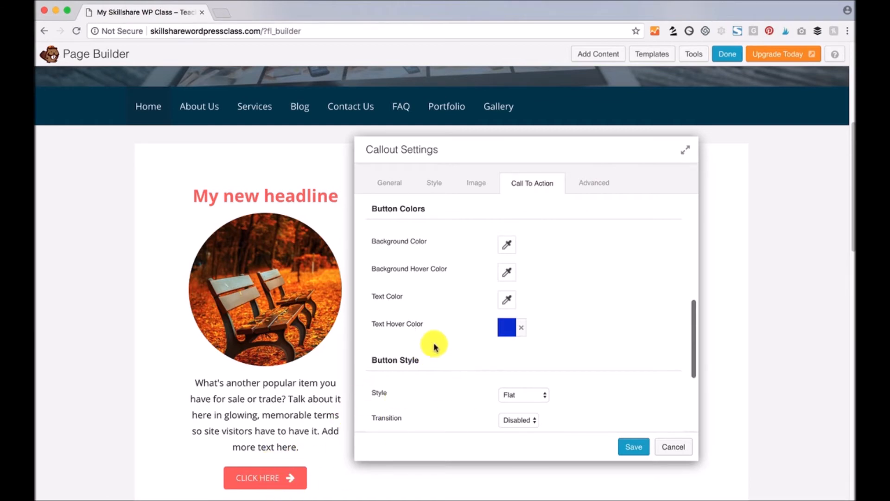
- Make the button span full width and change its font size to 16 px
{"action": "scroll", "coordinate": [443, 343], "scroll_direction": "down", "scroll_amount": 6}
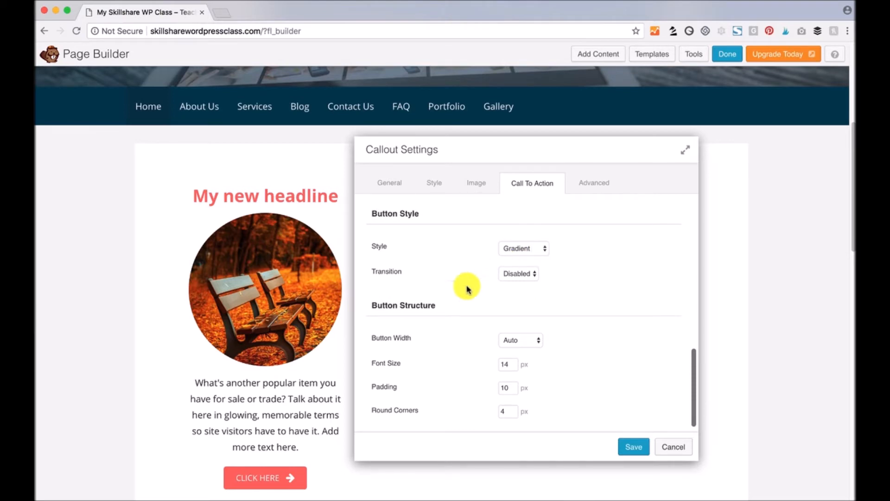
{"action": "scroll", "coordinate": [431, 355], "scroll_direction": "down", "scroll_amount": 1}
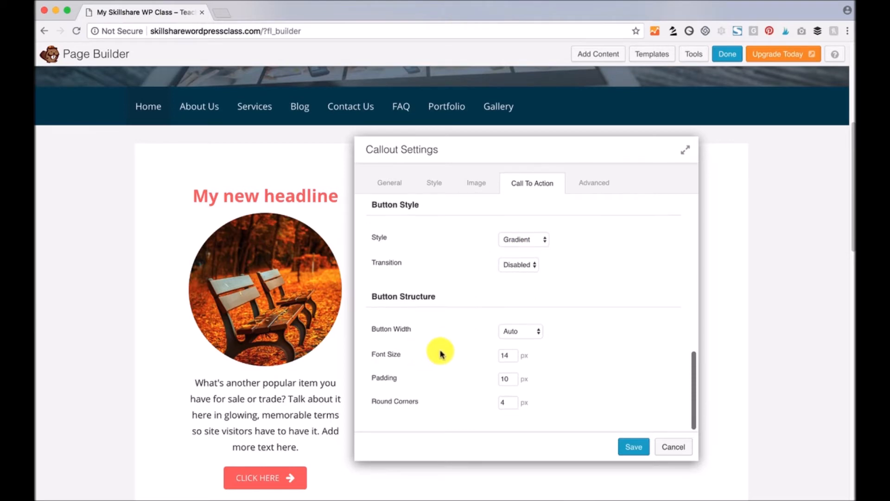
{"action": "left_click", "coordinate": [530, 331]}
{"action": "left_click", "coordinate": [539, 341]}
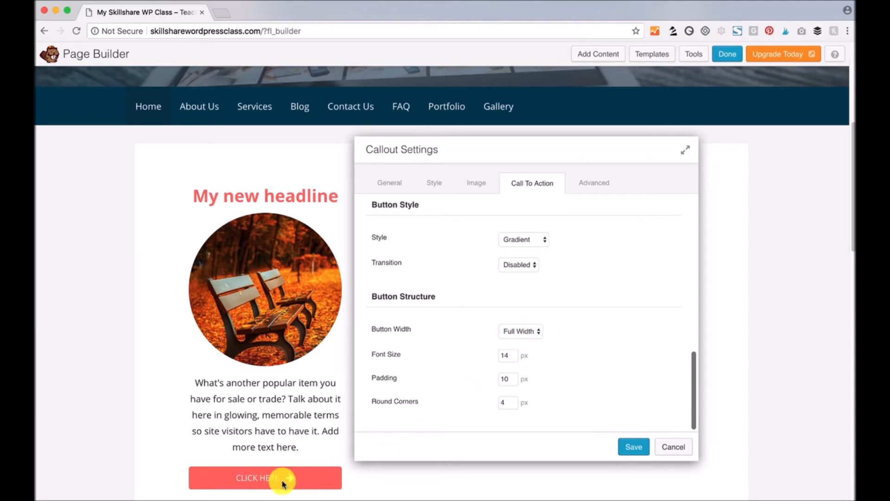
{"action": "left_click_drag", "start_coordinate": [505, 352], "coordinate": [531, 354]}
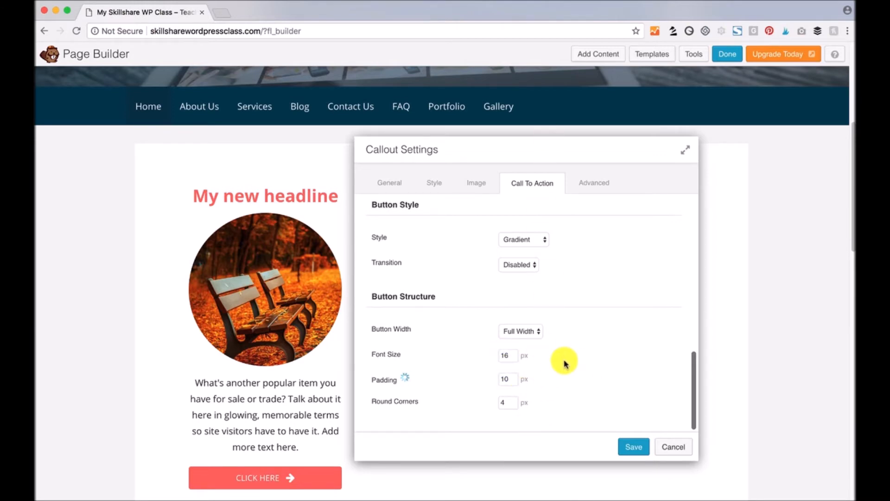
{"action": "scroll", "coordinate": [564, 363], "scroll_direction": "up", "scroll_amount": 10}
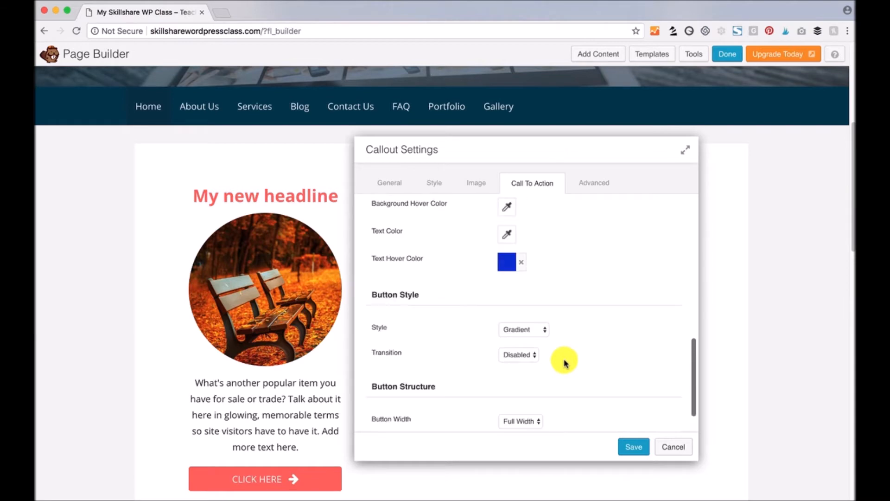
- In the callout's Advanced settings, try a 50 px top margin, then restore it to 20 px
{"action": "left_click", "coordinate": [593, 186]}
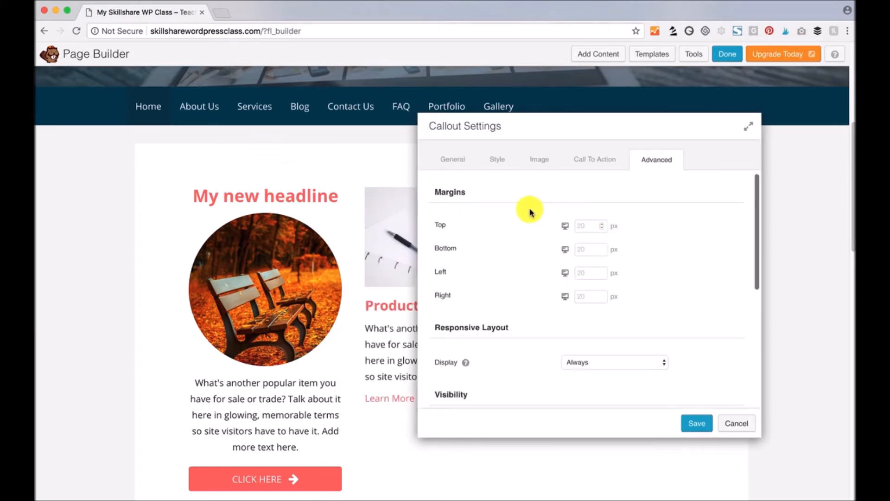
{"action": "type", "text": "50"}
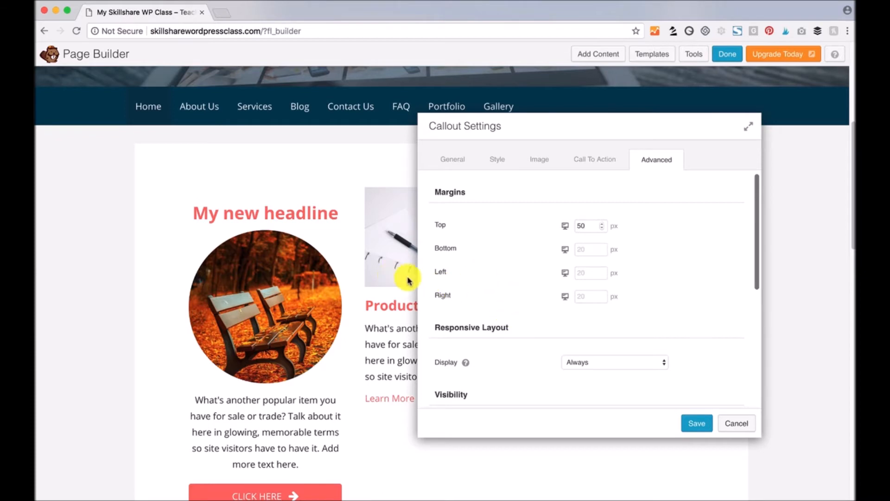
{"action": "scroll", "coordinate": [532, 338], "scroll_direction": "down", "scroll_amount": 1}
{"action": "scroll", "coordinate": [537, 334], "scroll_direction": "up", "scroll_amount": 1}
{"action": "left_click_drag", "start_coordinate": [587, 226], "coordinate": [569, 225]}
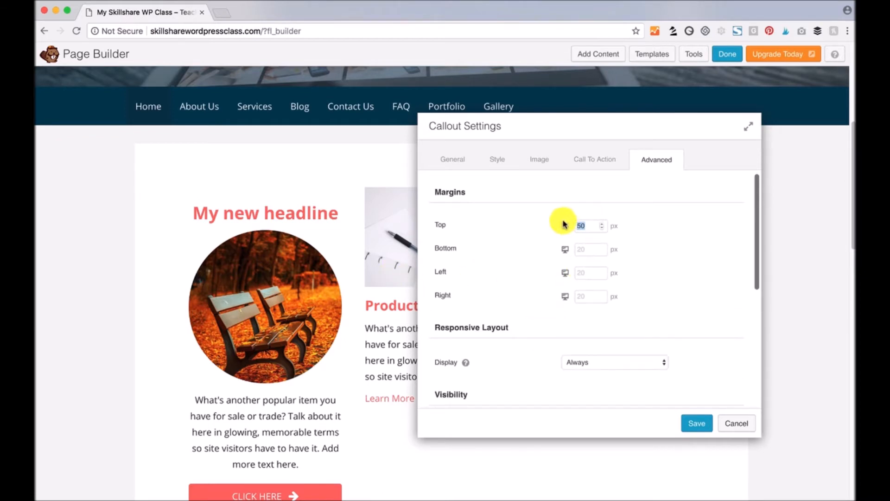
{"action": "type", "text": "20"}
{"action": "key", "text": "Tab"}
{"action": "scroll", "coordinate": [501, 311], "scroll_direction": "down", "scroll_amount": 2}
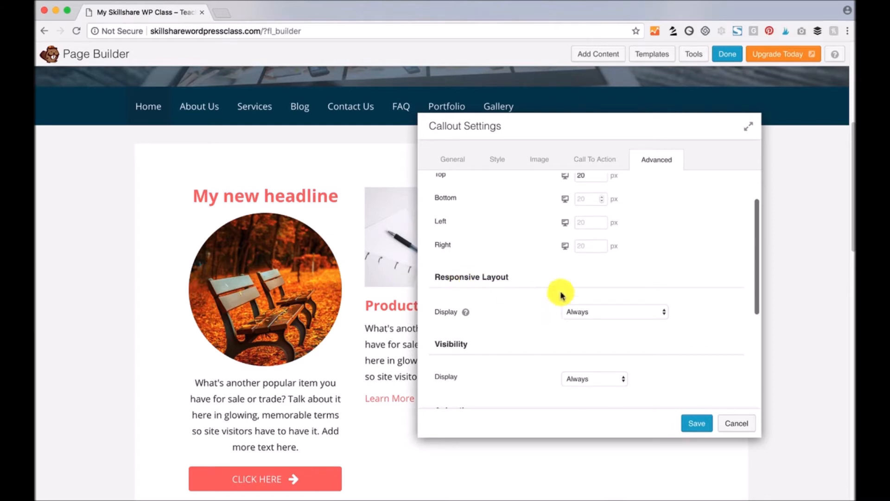
- Set the callout's animation style to Slide Left and save its settings
{"action": "left_click", "coordinate": [653, 314]}
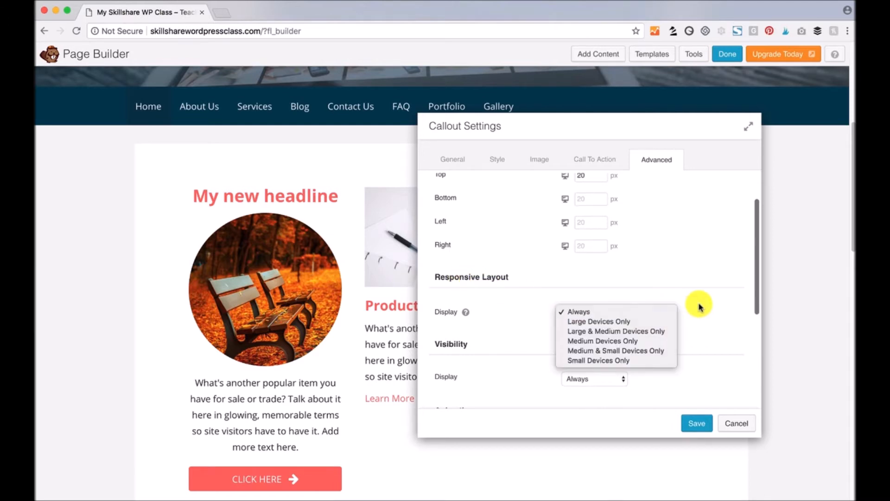
{"action": "left_click", "coordinate": [699, 307]}
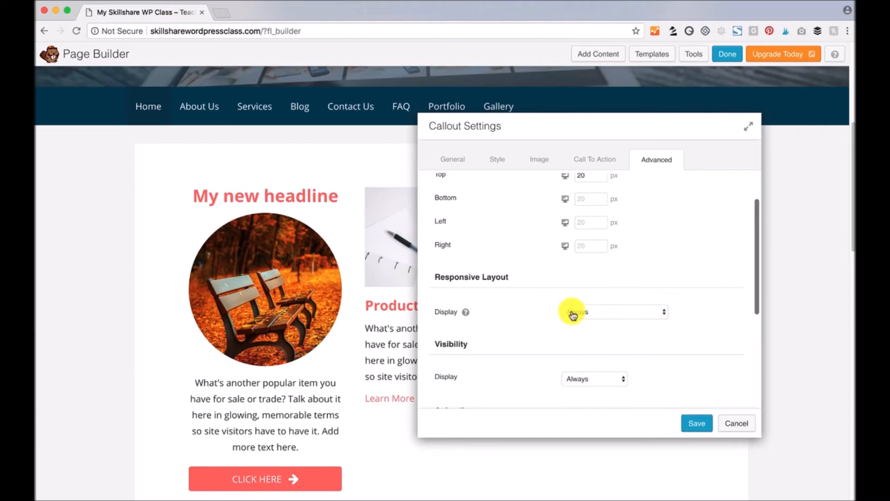
{"action": "scroll", "coordinate": [505, 335], "scroll_direction": "down", "scroll_amount": 2}
{"action": "scroll", "coordinate": [505, 334], "scroll_direction": "down", "scroll_amount": 3}
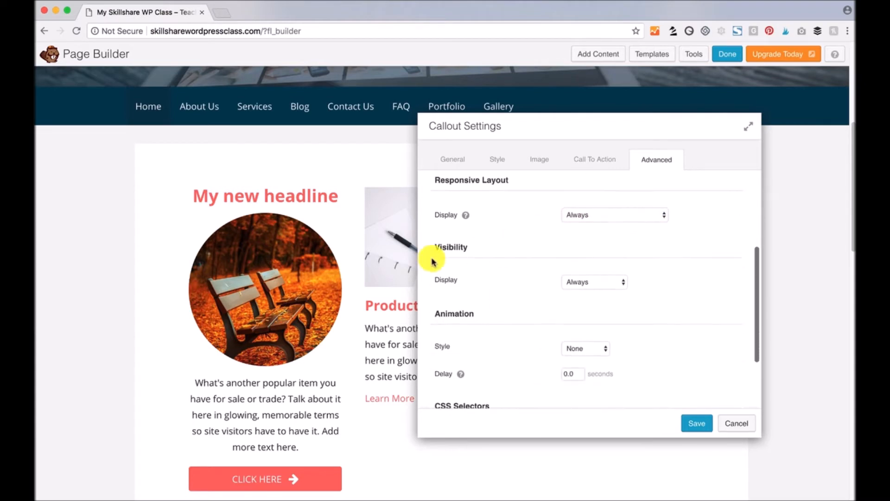
{"action": "scroll", "coordinate": [498, 333], "scroll_direction": "down", "scroll_amount": 2}
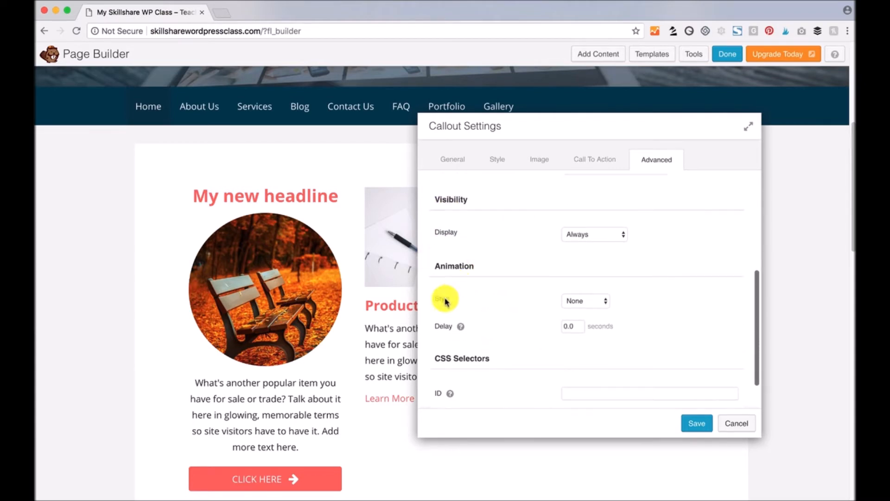
{"action": "left_click", "coordinate": [604, 304]}
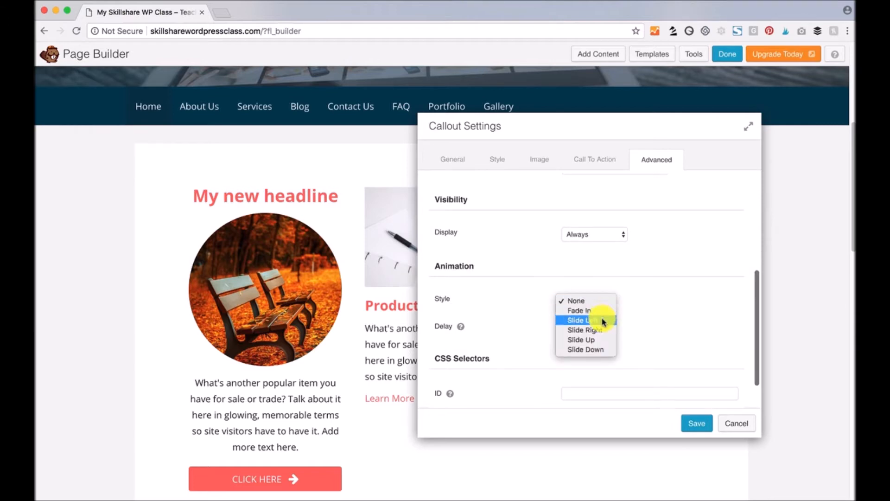
{"action": "left_click", "coordinate": [603, 320]}
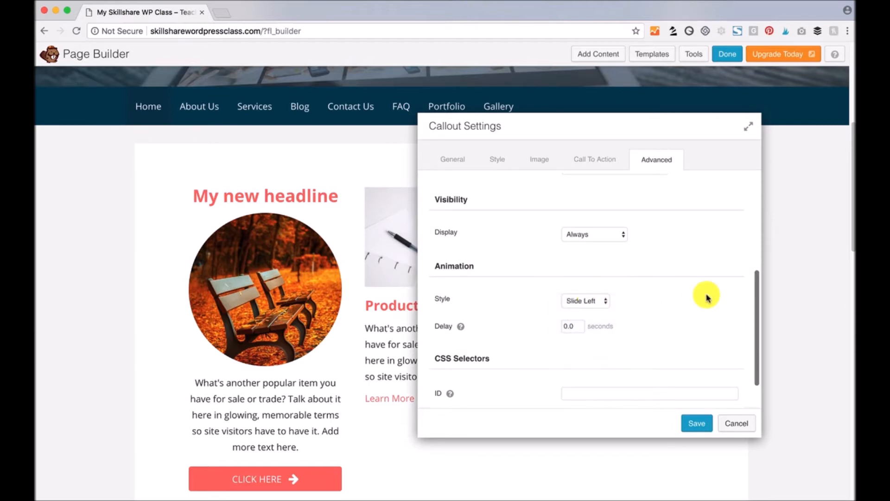
{"action": "scroll", "coordinate": [702, 297], "scroll_direction": "down", "scroll_amount": 2}
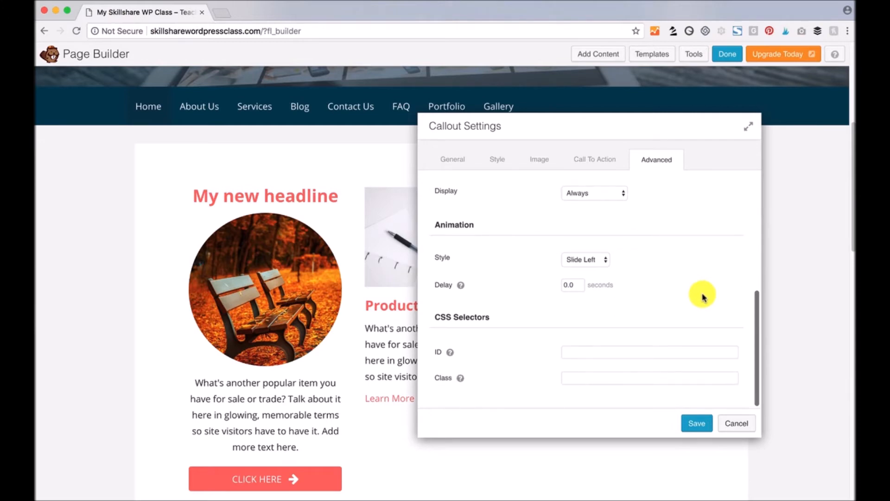
{"action": "scroll", "coordinate": [693, 304], "scroll_direction": "up", "scroll_amount": 10}
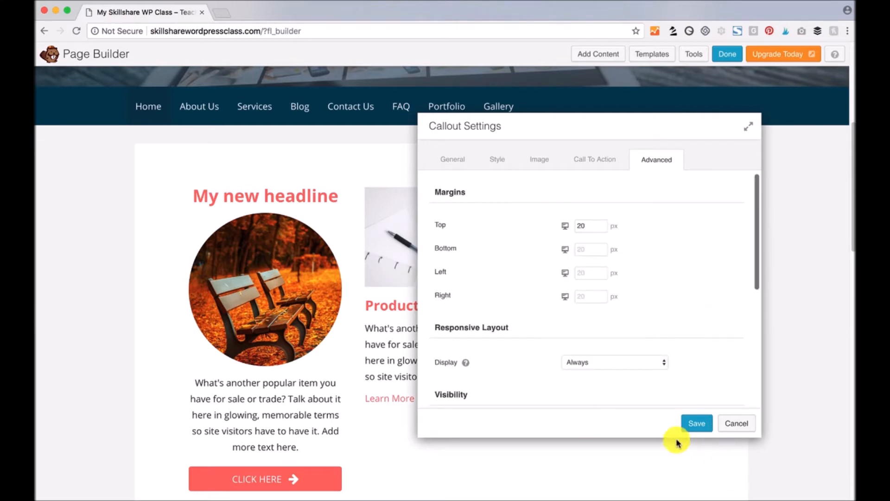
{"action": "left_click", "coordinate": [697, 423]}
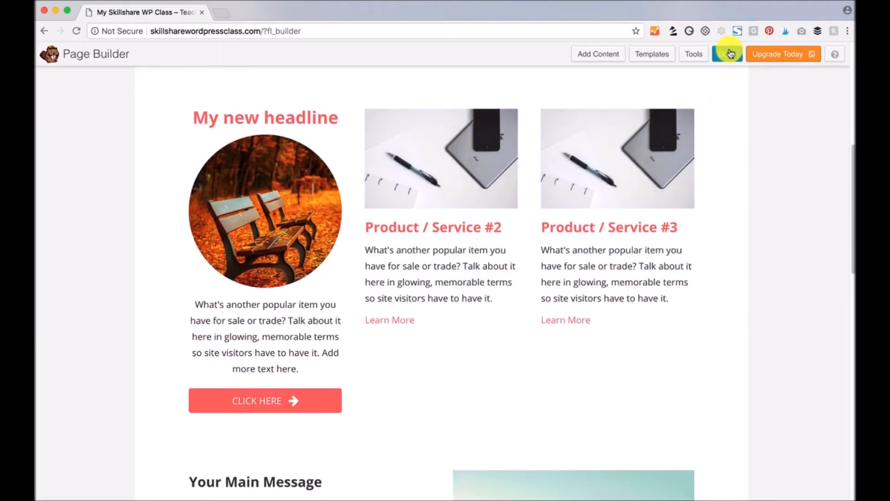
- Publish the page changes and scroll the live homepage to review the new headline callout
{"action": "left_click", "coordinate": [729, 56]}
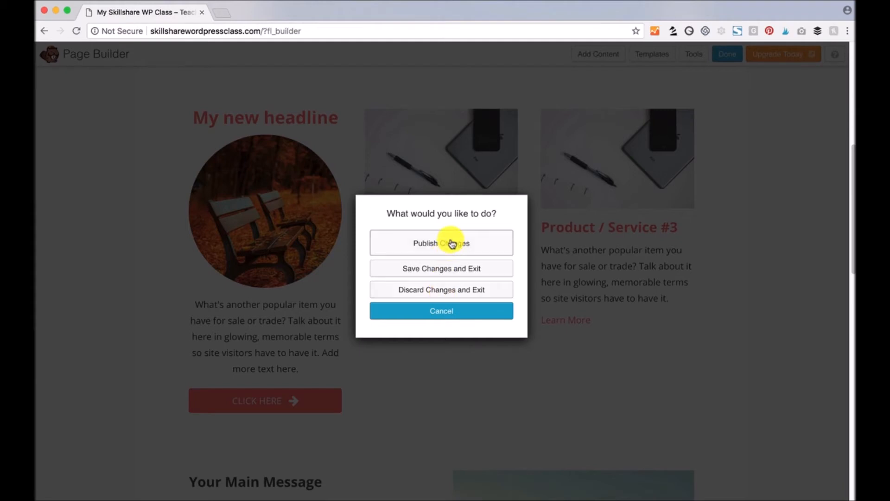
{"action": "left_click", "coordinate": [418, 244]}
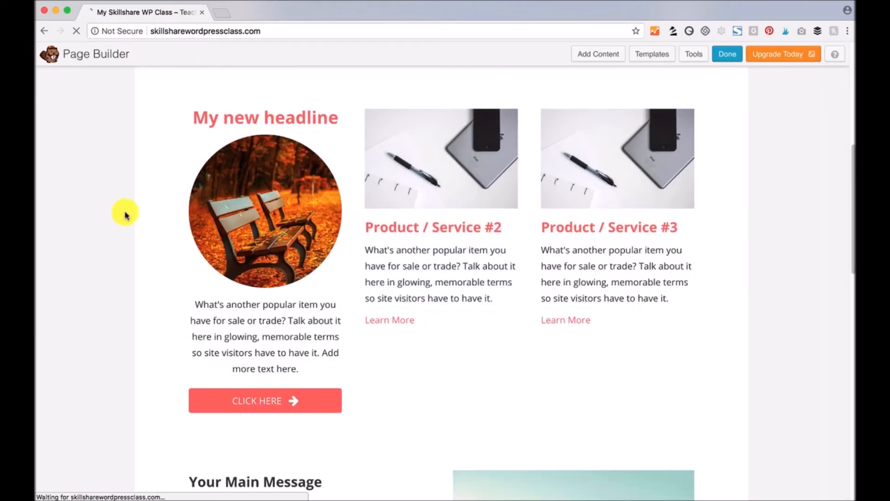
{"action": "scroll", "coordinate": [132, 288], "scroll_direction": "down", "scroll_amount": 5}
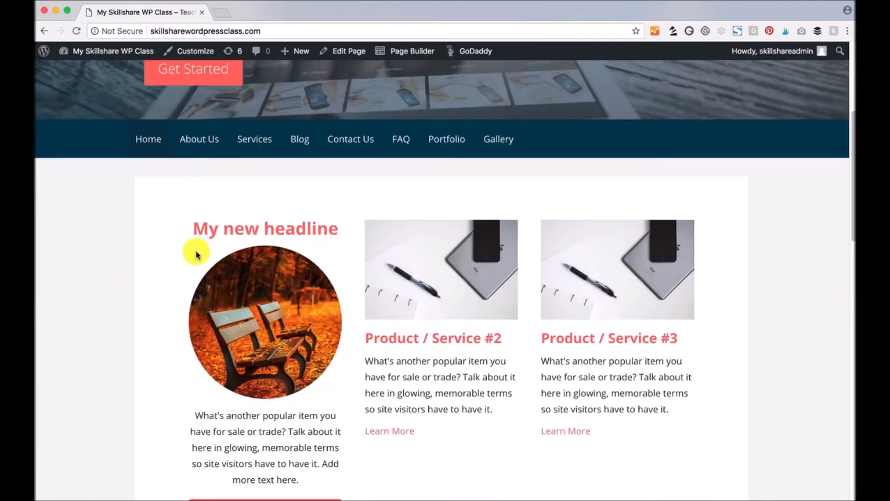
{"action": "scroll", "coordinate": [130, 282], "scroll_direction": "down", "scroll_amount": 2}
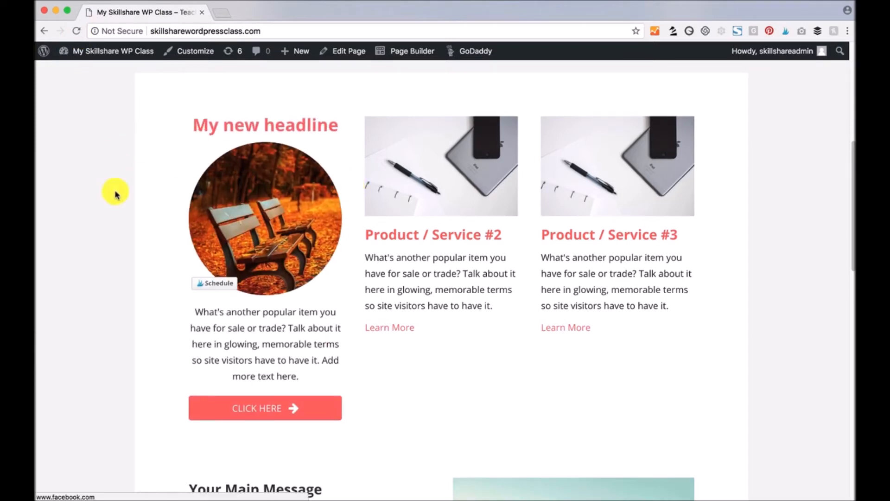
{"action": "scroll", "coordinate": [112, 204], "scroll_direction": "up", "scroll_amount": 7}
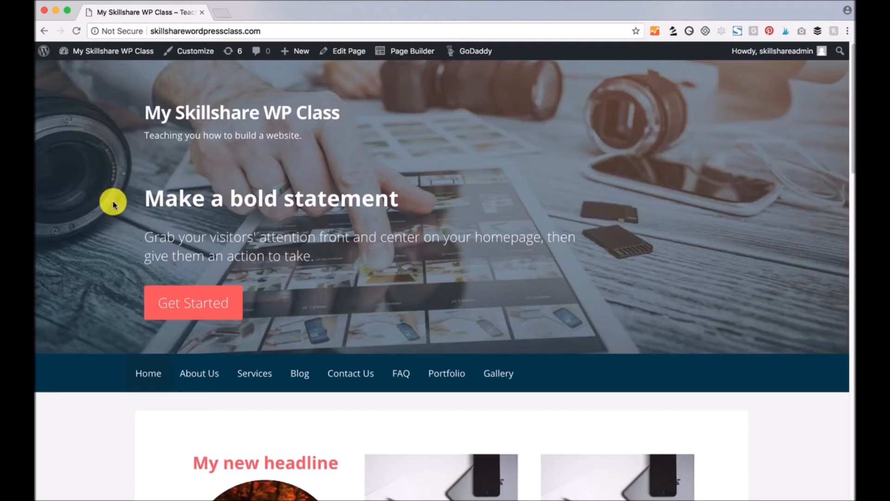
{"action": "scroll", "coordinate": [112, 204], "scroll_direction": "down", "scroll_amount": 4}
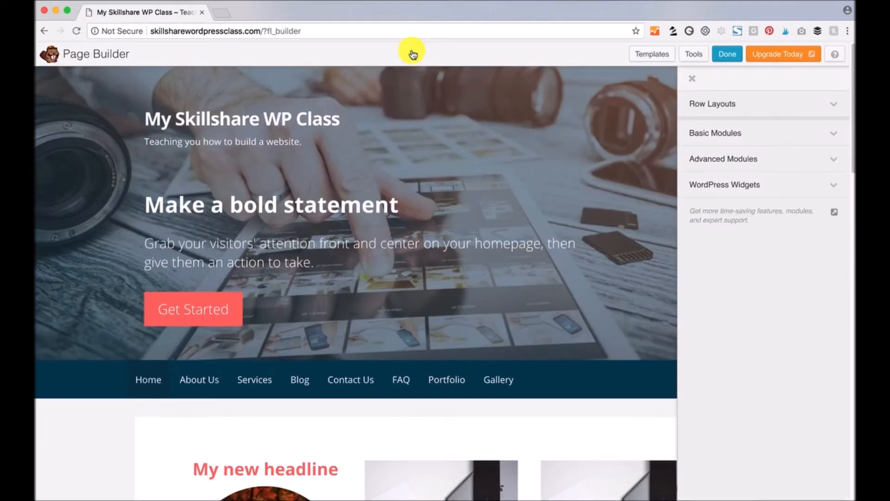
- Close the module panel and delete the Product / Service #2 and #3 modules
{"action": "scroll", "coordinate": [453, 199], "scroll_direction": "down", "scroll_amount": 3}
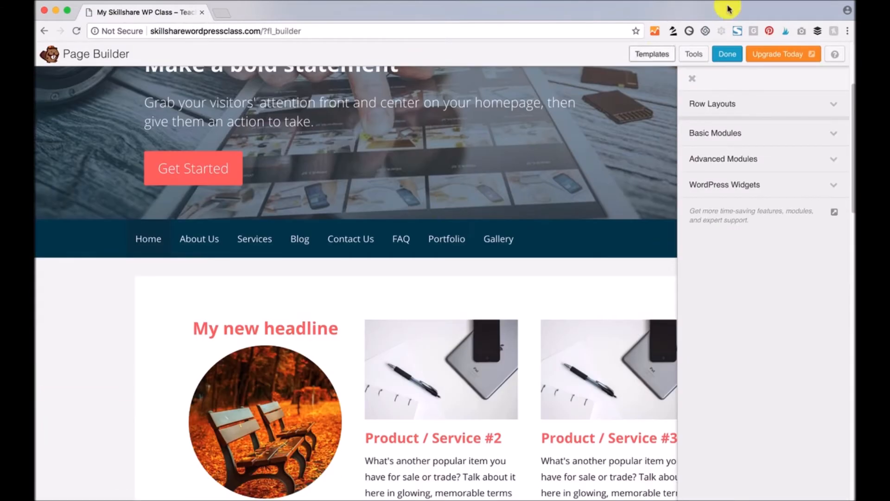
{"action": "left_click", "coordinate": [692, 80]}
{"action": "scroll", "coordinate": [473, 283], "scroll_direction": "down", "scroll_amount": 2}
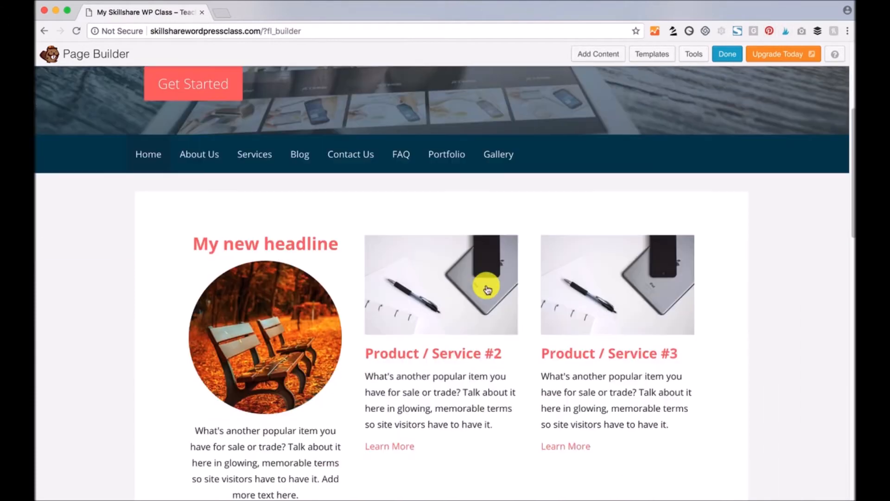
{"action": "scroll", "coordinate": [149, 294], "scroll_direction": "down", "scroll_amount": 2}
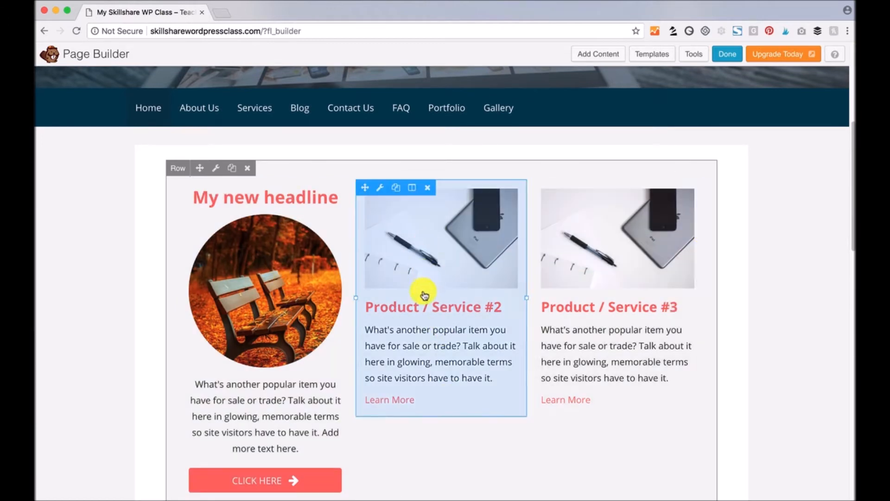
{"action": "left_click", "coordinate": [428, 188]}
{"action": "left_click", "coordinate": [537, 93]}
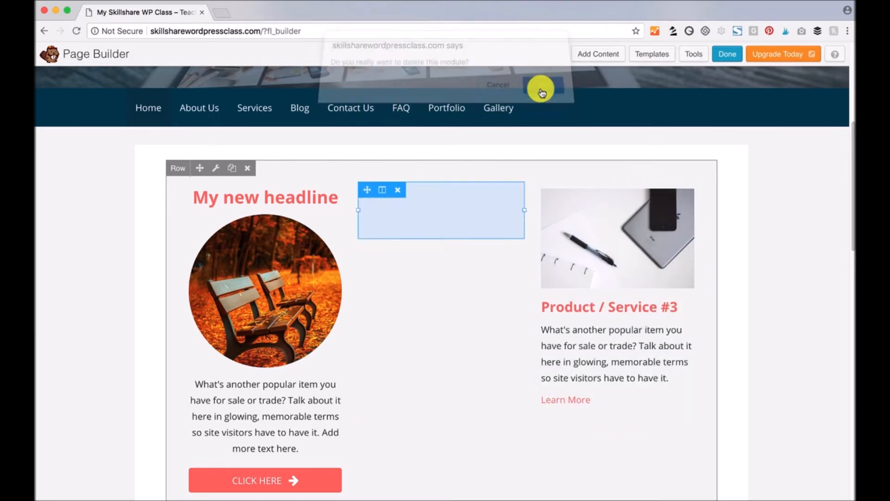
{"action": "left_click", "coordinate": [603, 188]}
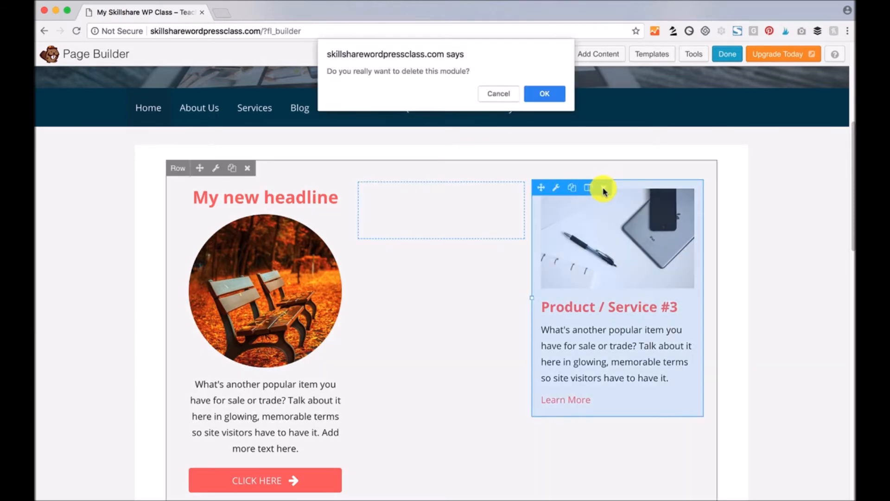
{"action": "left_click", "coordinate": [546, 93]}
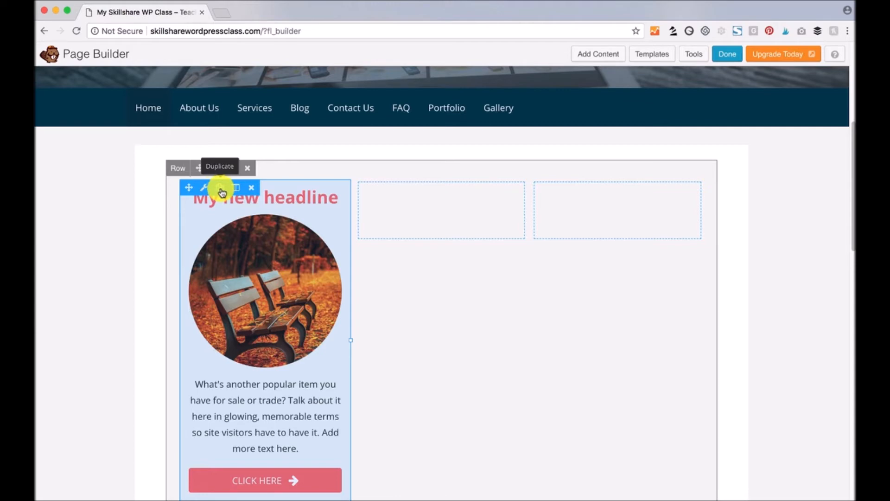
- Duplicate the 'My new headline' callout and move the copy into the middle column
{"action": "left_click", "coordinate": [221, 188]}
{"action": "scroll", "coordinate": [200, 290], "scroll_direction": "down", "scroll_amount": 5}
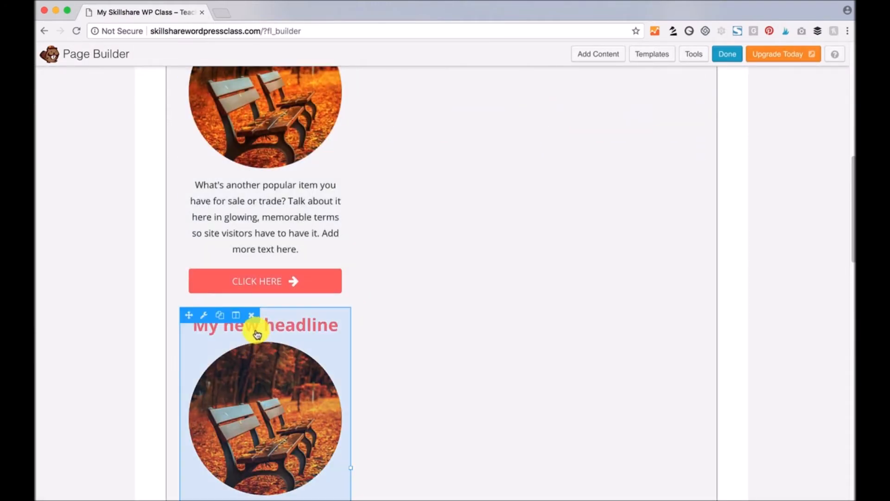
{"action": "left_click_drag", "start_coordinate": [190, 316], "coordinate": [439, 209]}
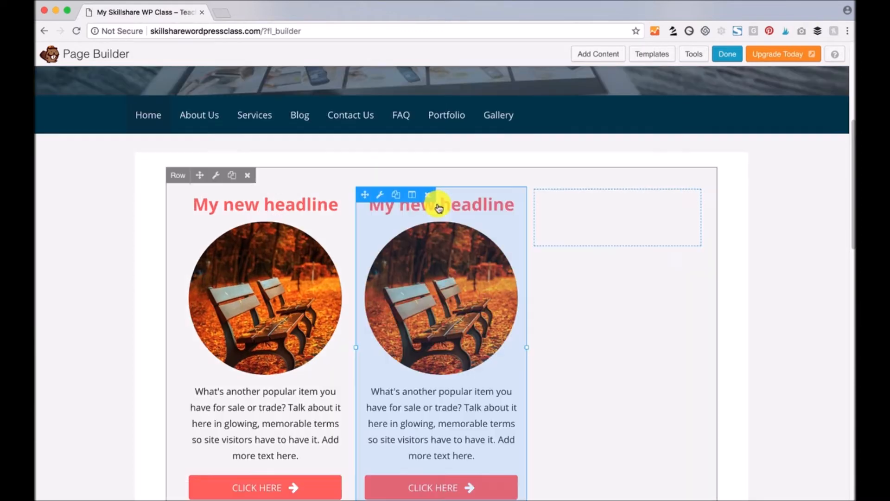
{"action": "mouse_move", "coordinate": [429, 426]}
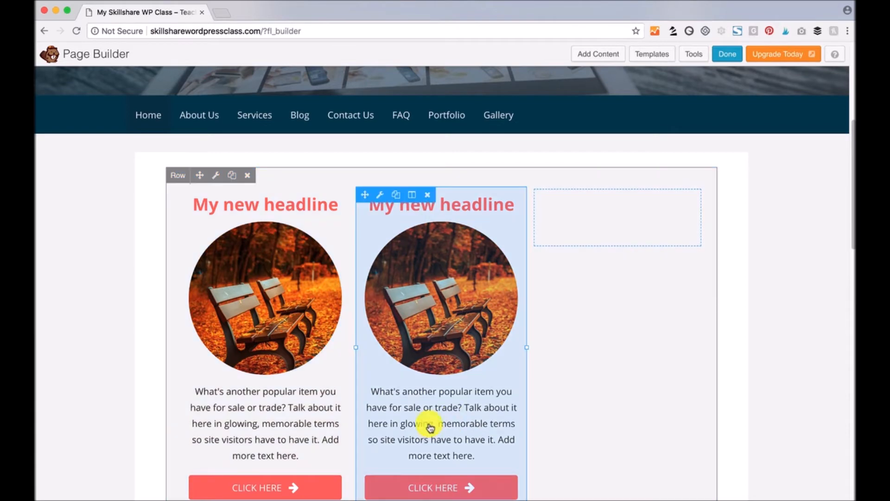
- Retitle the middle callout 'My other headline', give it the red-door photo, save, and duplicate it
{"action": "left_click", "coordinate": [379, 195]}
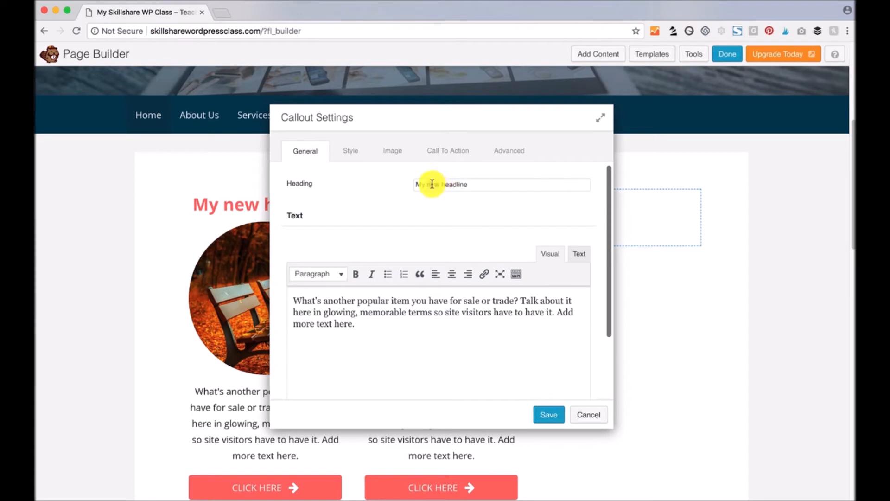
{"action": "type", "text": "her"}
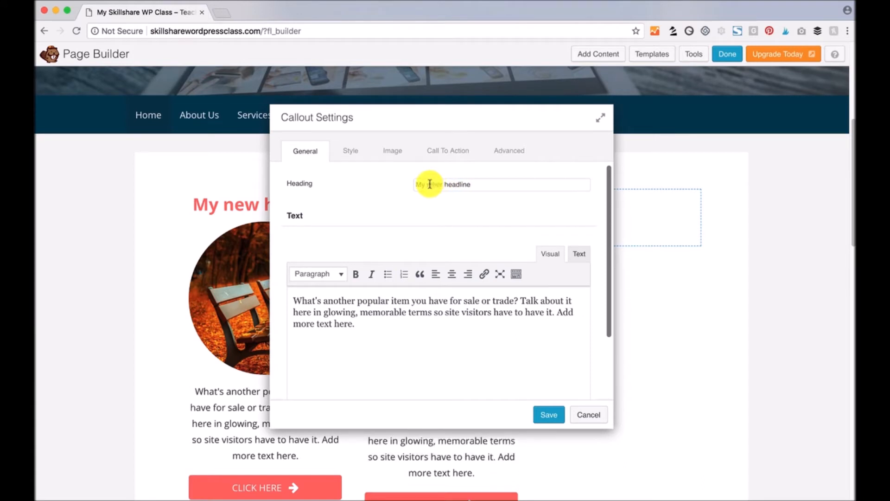
{"action": "left_click", "coordinate": [393, 152]}
{"action": "left_click", "coordinate": [487, 277]}
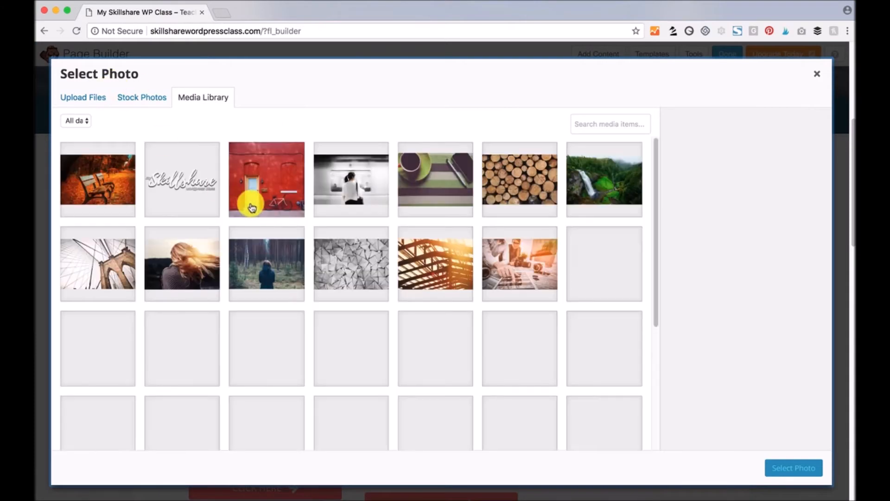
{"action": "left_click", "coordinate": [252, 208]}
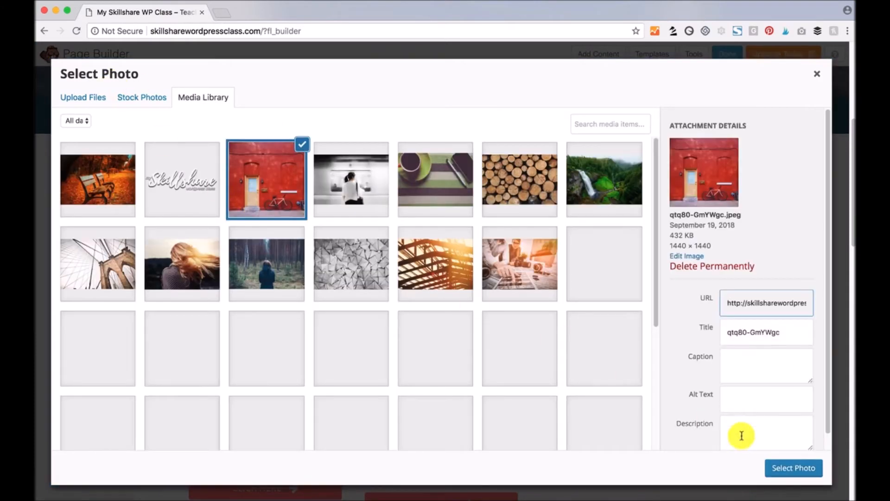
{"action": "left_click", "coordinate": [782, 464]}
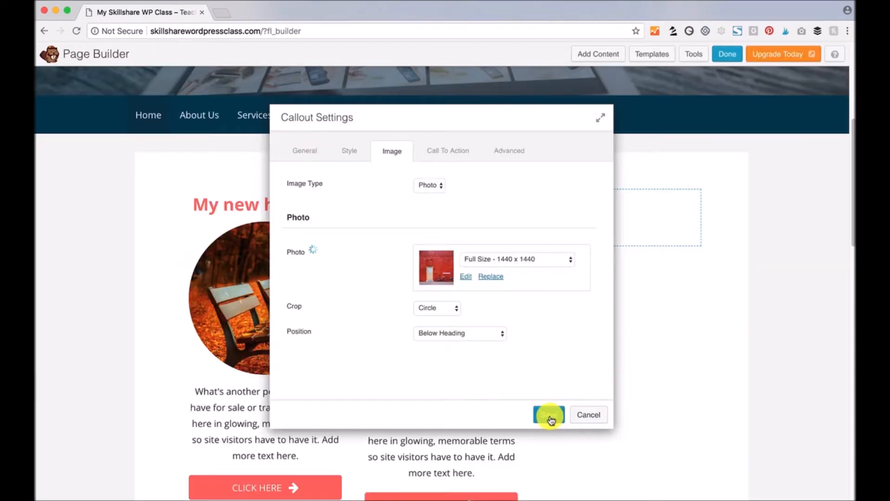
{"action": "left_click", "coordinate": [550, 415]}
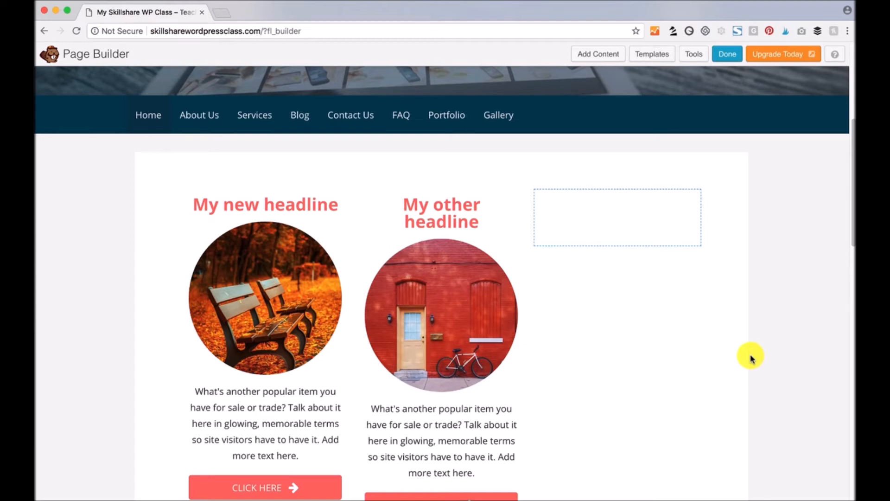
{"action": "mouse_move", "coordinate": [431, 186]}
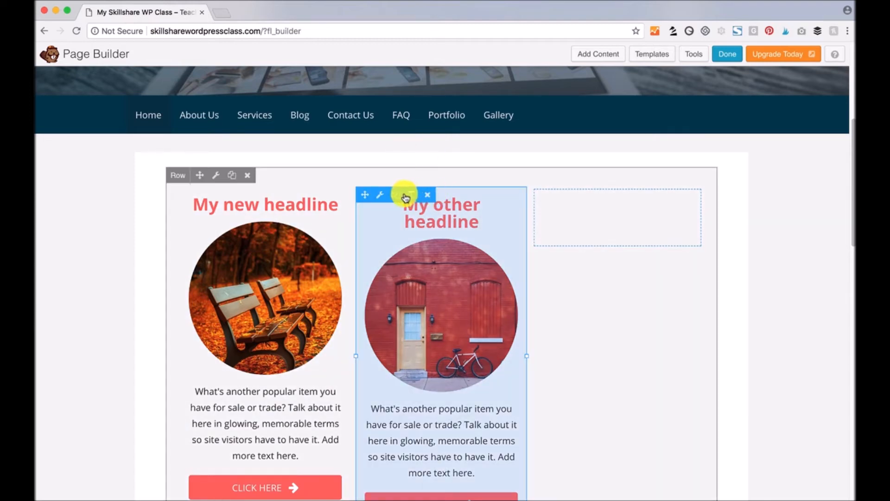
{"action": "left_click", "coordinate": [396, 195]}
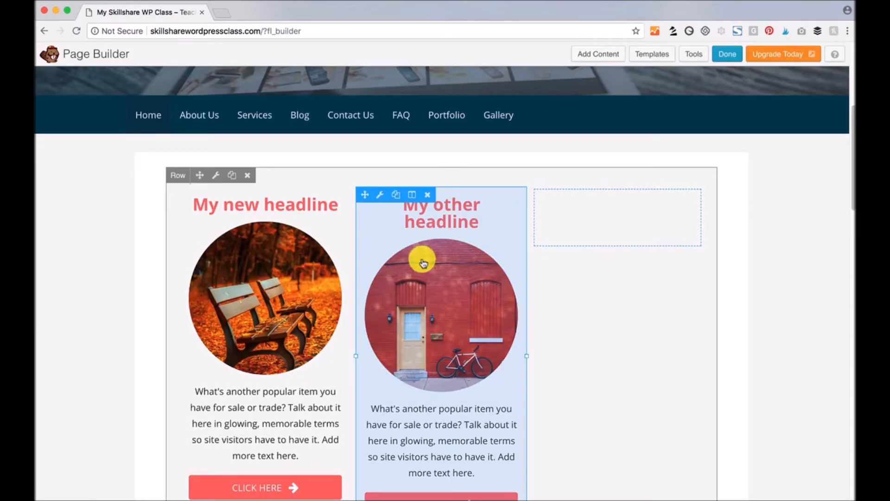
- Drag the 'My other headline' copy into the empty right column
{"action": "scroll", "coordinate": [412, 334], "scroll_direction": "down", "scroll_amount": 3}
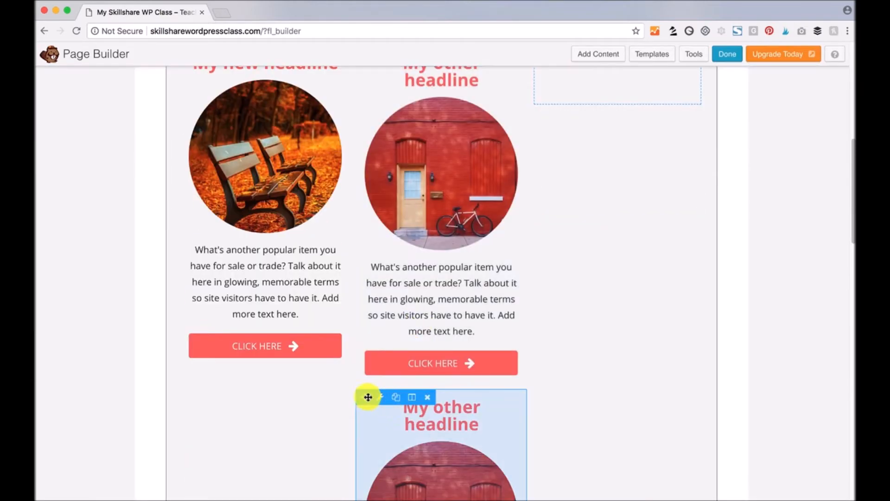
{"action": "left_click_drag", "start_coordinate": [363, 397], "coordinate": [619, 95]}
{"action": "scroll", "coordinate": [743, 304], "scroll_direction": "up", "scroll_amount": 3}
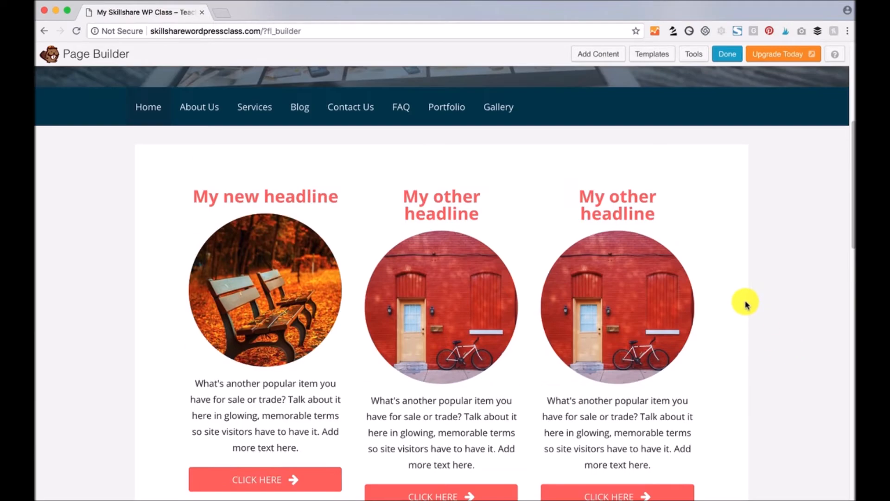
{"action": "scroll", "coordinate": [745, 304], "scroll_direction": "down", "scroll_amount": 10}
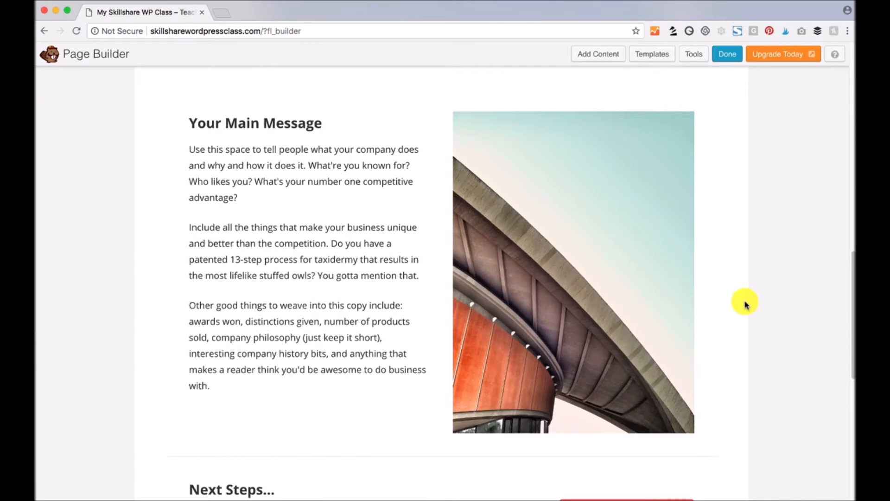
{"action": "mouse_move", "coordinate": [532, 242]}
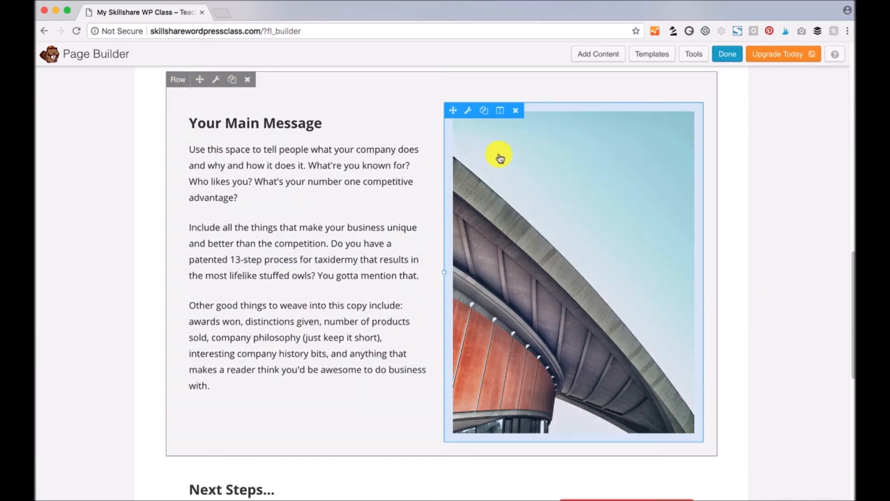
{"action": "mouse_move", "coordinate": [208, 113]}
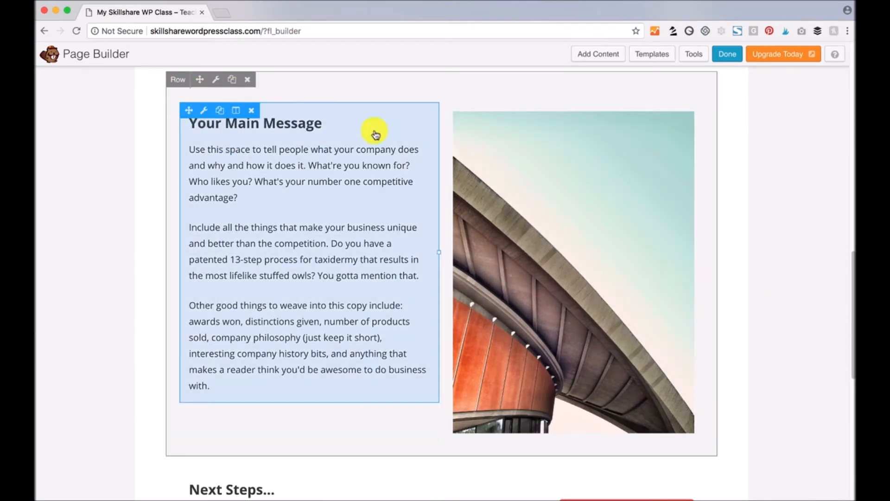
{"action": "mouse_move", "coordinate": [499, 115]}
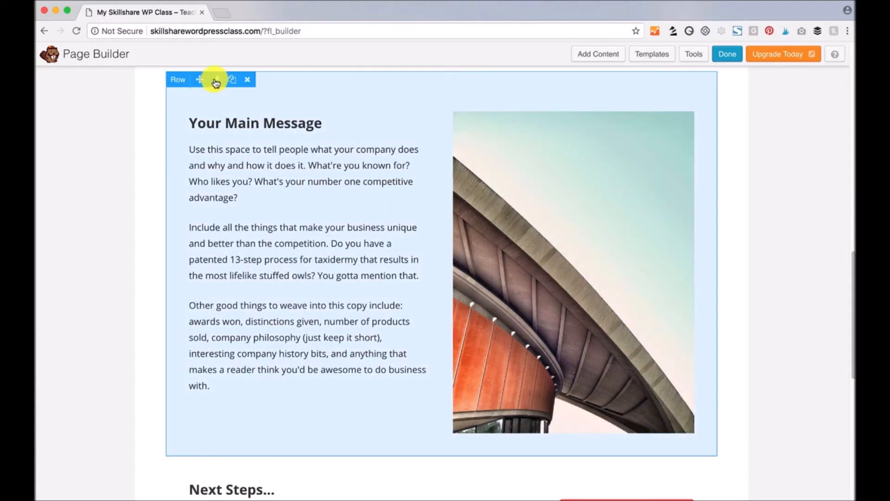
{"action": "left_click", "coordinate": [216, 81]}
{"action": "left_click", "coordinate": [217, 82]}
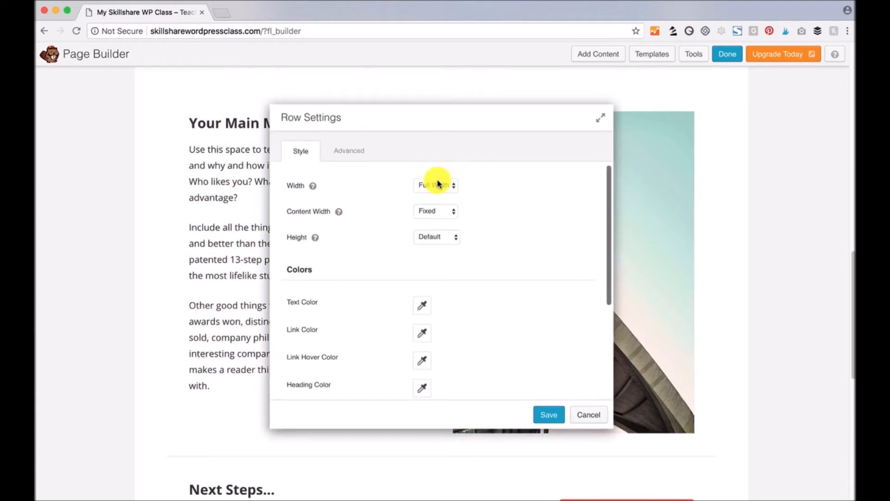
{"action": "left_click", "coordinate": [436, 184]}
{"action": "left_click", "coordinate": [453, 185]}
{"action": "left_click", "coordinate": [457, 236]}
{"action": "left_click", "coordinate": [349, 151]}
{"action": "scroll", "coordinate": [369, 300], "scroll_direction": "down", "scroll_amount": 10}
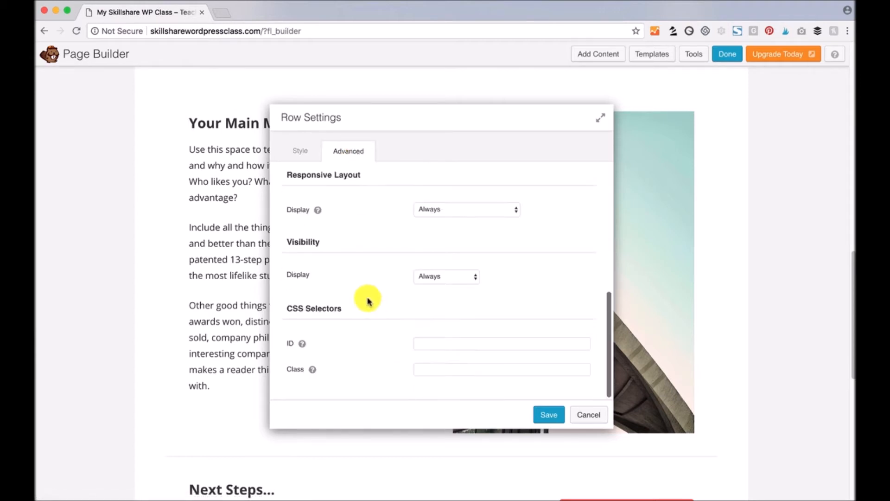
{"action": "scroll", "coordinate": [368, 301], "scroll_direction": "up", "scroll_amount": 5}
{"action": "scroll", "coordinate": [363, 294], "scroll_direction": "down", "scroll_amount": 5}
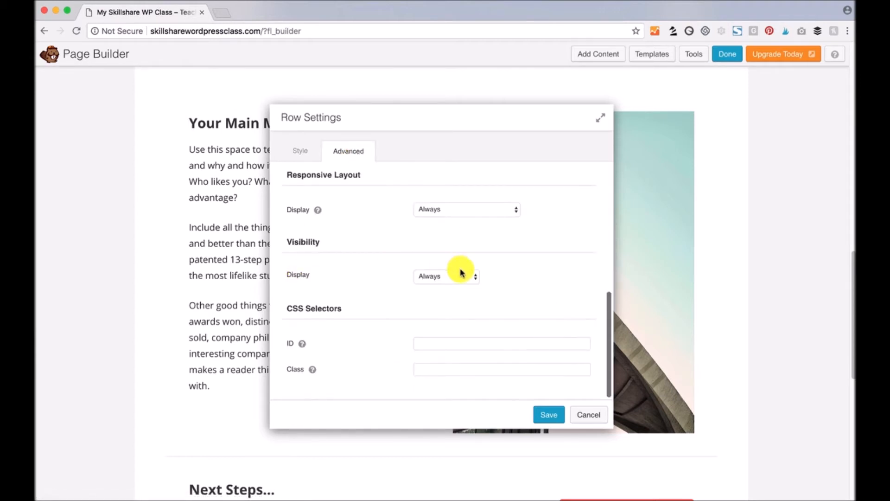
{"action": "left_click", "coordinate": [474, 277]}
{"action": "left_click", "coordinate": [547, 281]}
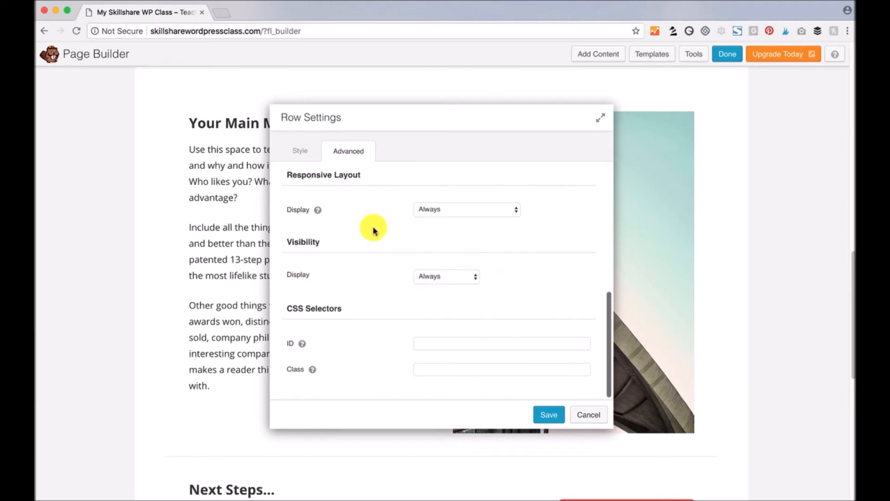
{"action": "left_click", "coordinate": [485, 209]}
{"action": "left_click", "coordinate": [344, 227]}
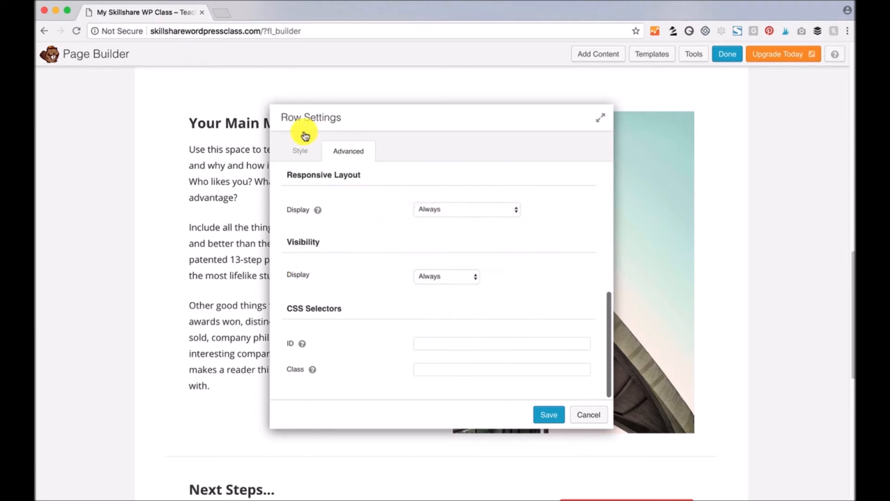
{"action": "left_click", "coordinate": [301, 150]}
{"action": "left_click", "coordinate": [593, 416]}
{"action": "scroll", "coordinate": [417, 399], "scroll_direction": "down", "scroll_amount": 5}
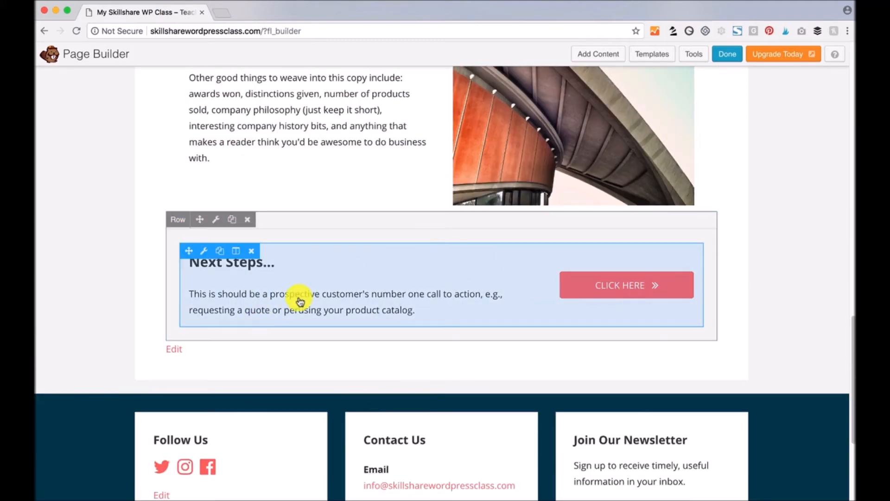
- Drop a Callout from Advanced Modules as a new row above Your Main Message
{"action": "scroll", "coordinate": [766, 350], "scroll_direction": "up", "scroll_amount": 1}
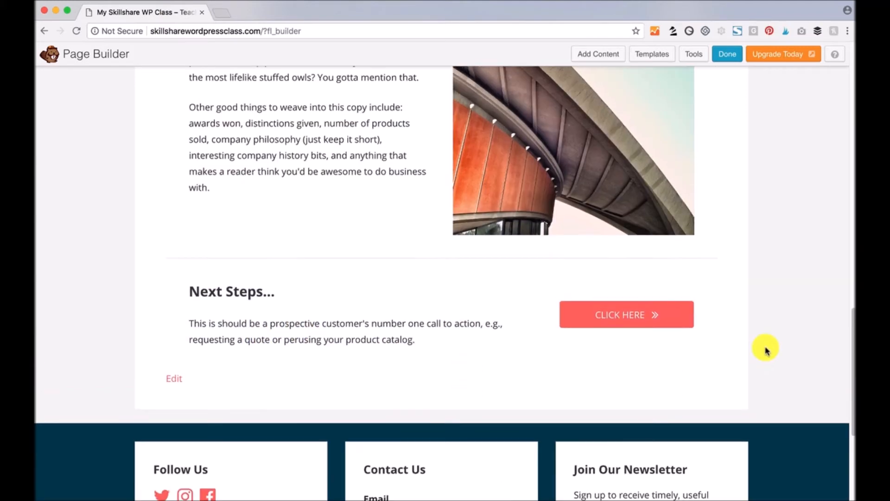
{"action": "scroll", "coordinate": [765, 350], "scroll_direction": "up", "scroll_amount": 3}
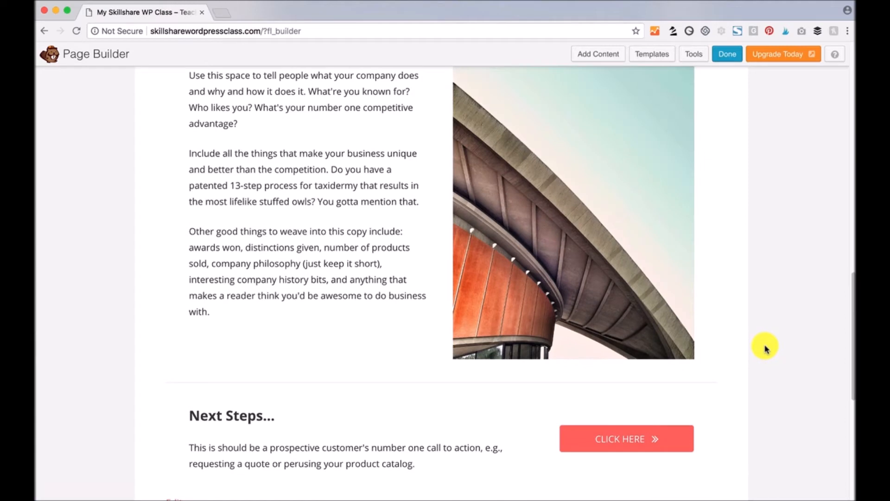
{"action": "left_click", "coordinate": [592, 55]}
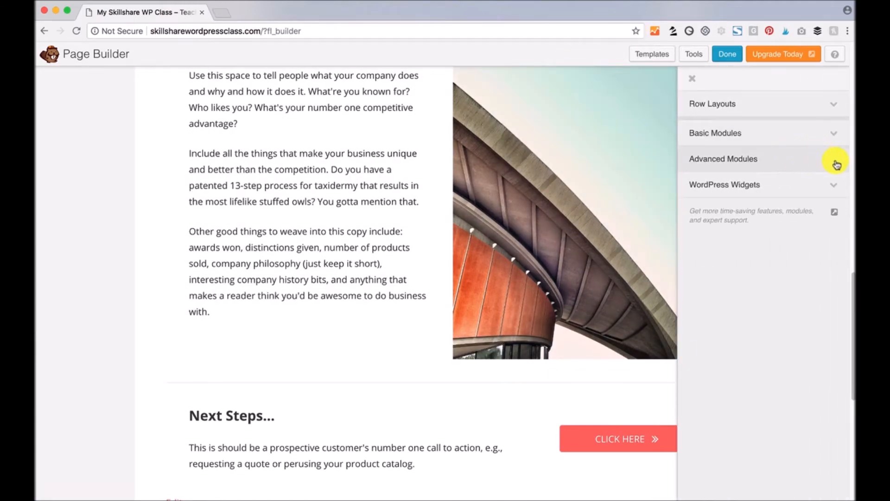
{"action": "left_click", "coordinate": [837, 165]}
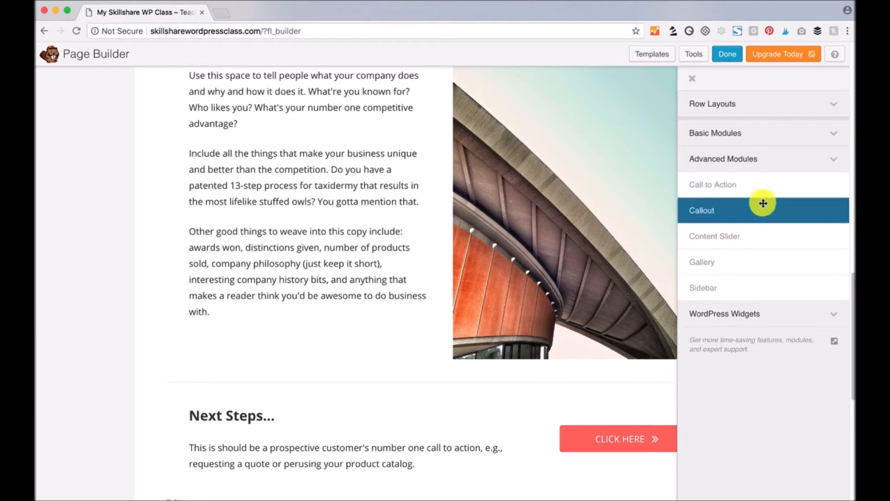
{"action": "left_click_drag", "start_coordinate": [709, 213], "coordinate": [416, 134]}
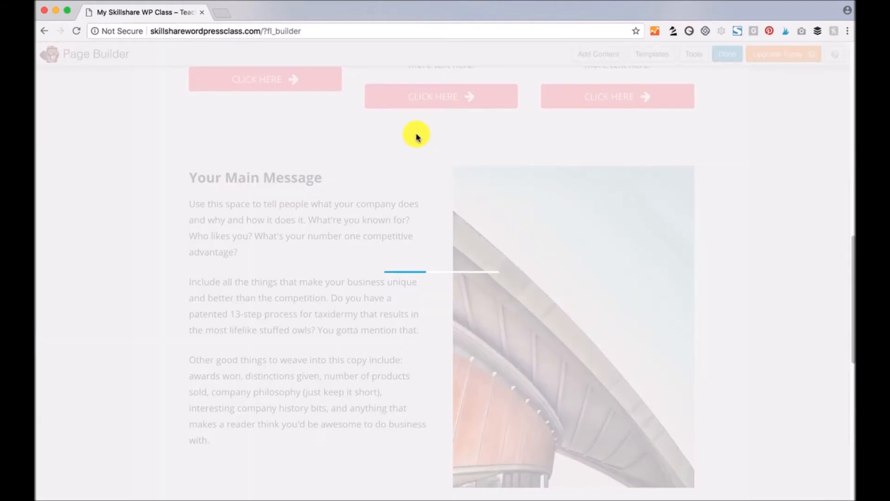
- Write the callout text 'Get in touch today! Everything is on sale!'
{"action": "left_click", "coordinate": [387, 343]}
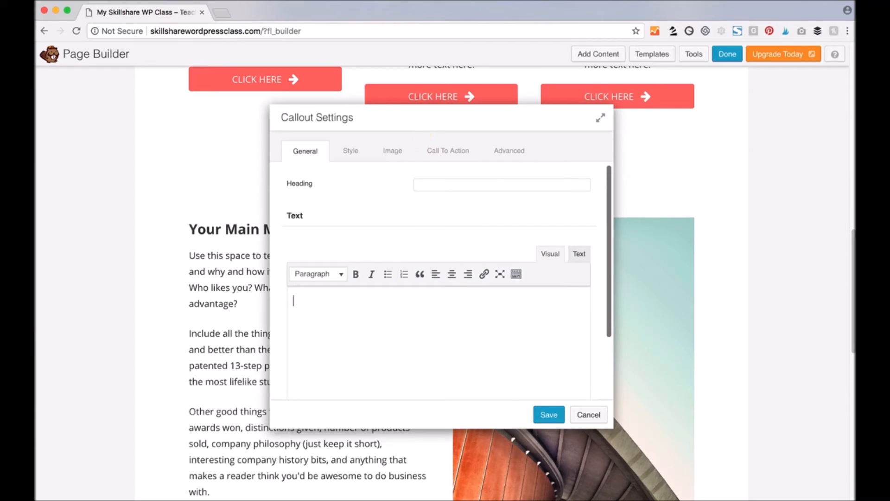
{"action": "type", "text": "Get in touch today! Everything is on sale!"}
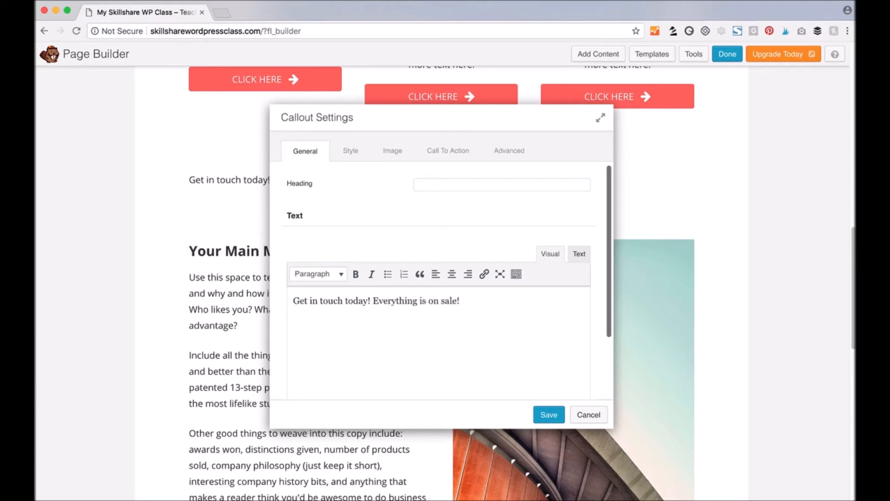
{"action": "left_click_drag", "start_coordinate": [408, 120], "coordinate": [593, 183]}
- Center the callout's content, make its heading h2, and switch the image type to Icon
{"action": "left_click", "coordinate": [534, 215]}
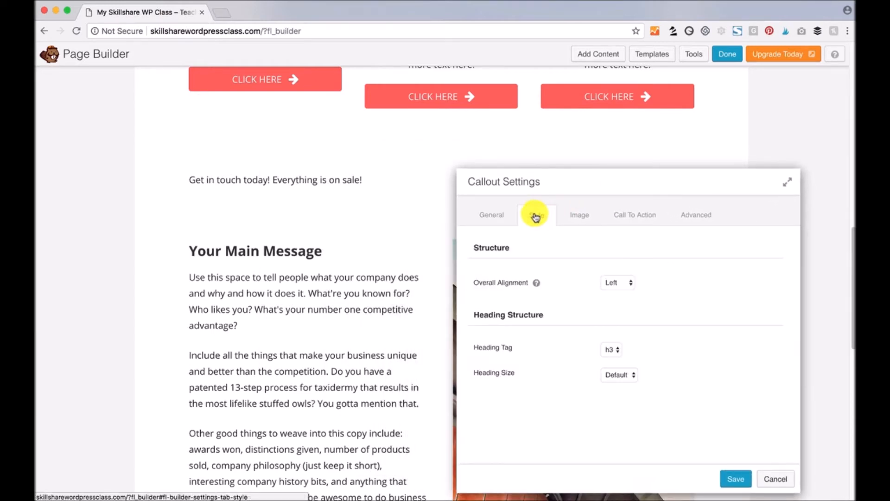
{"action": "left_click", "coordinate": [621, 278]}
{"action": "left_click", "coordinate": [622, 278]}
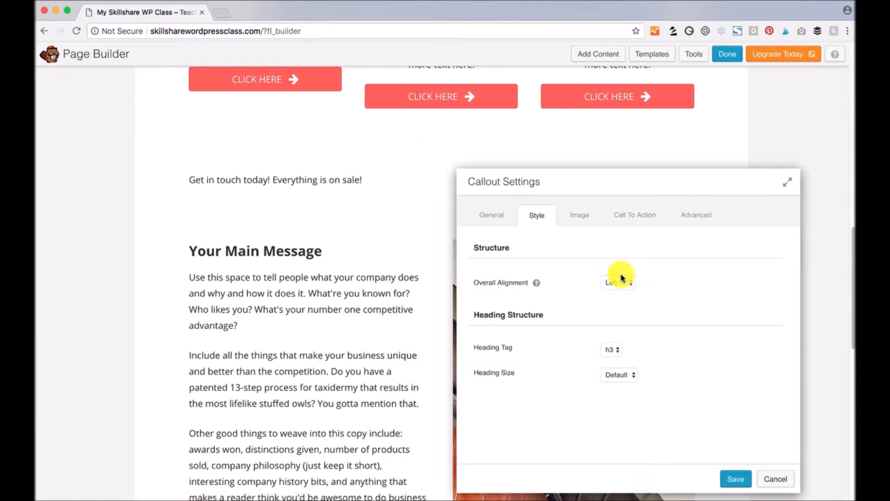
{"action": "left_click", "coordinate": [614, 351]}
{"action": "left_click", "coordinate": [612, 339]}
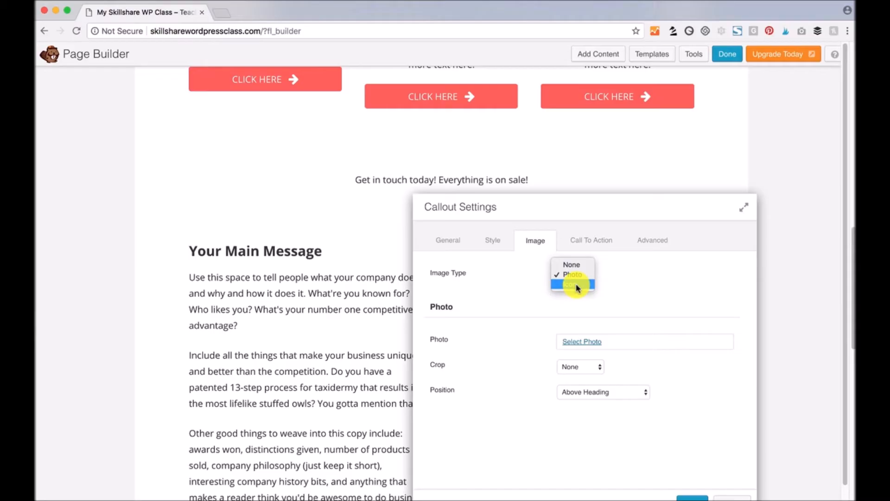
{"action": "left_click", "coordinate": [575, 286]}
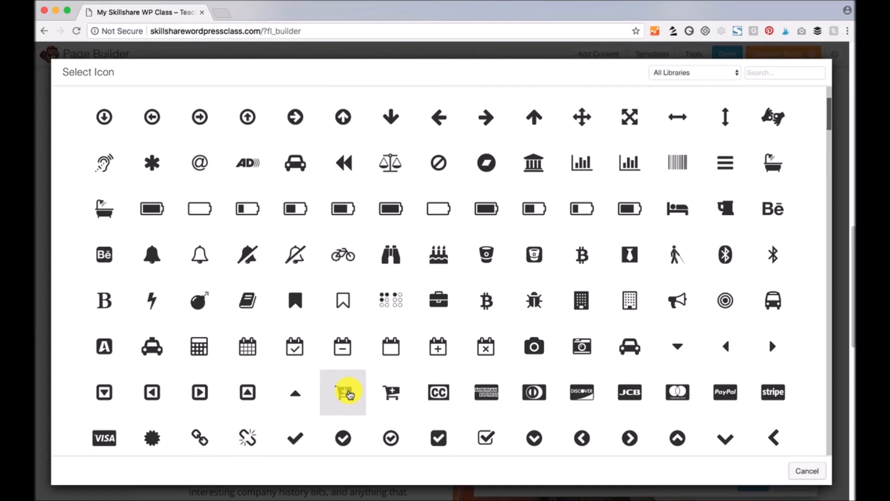
- Choose the shopping cart icon and place it above the heading
{"action": "left_click", "coordinate": [342, 392]}
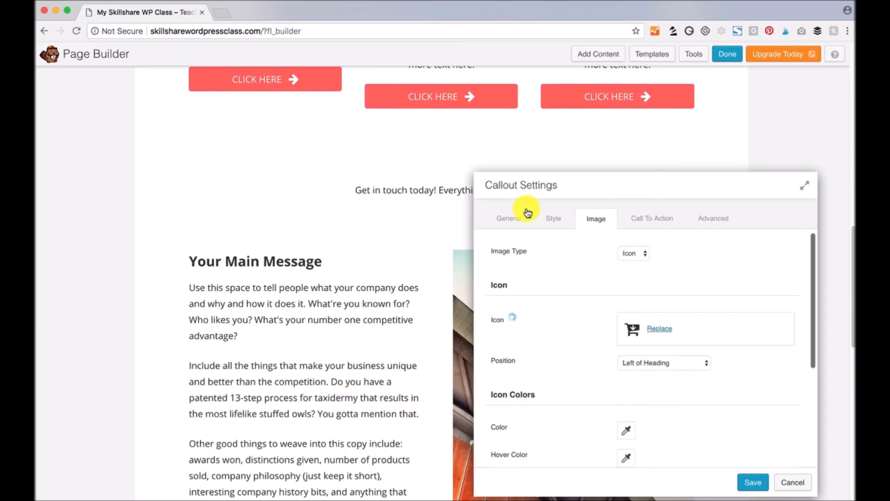
{"action": "left_click", "coordinate": [703, 364]}
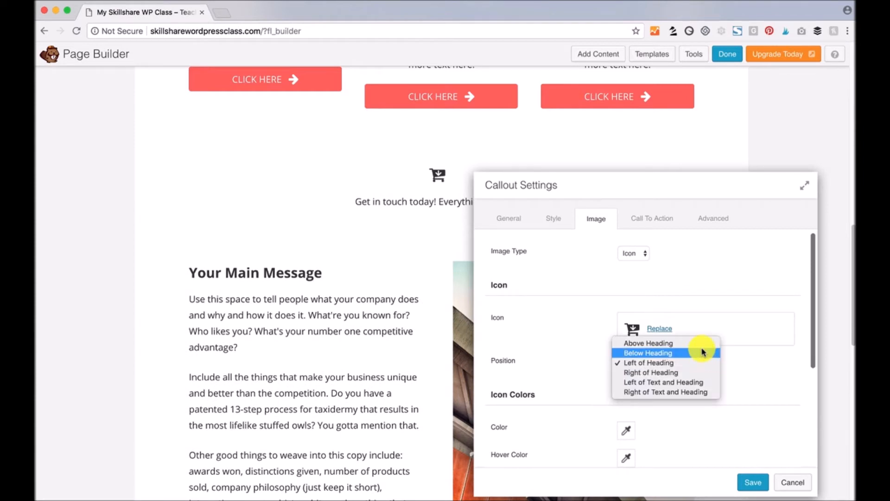
{"action": "left_click", "coordinate": [700, 343]}
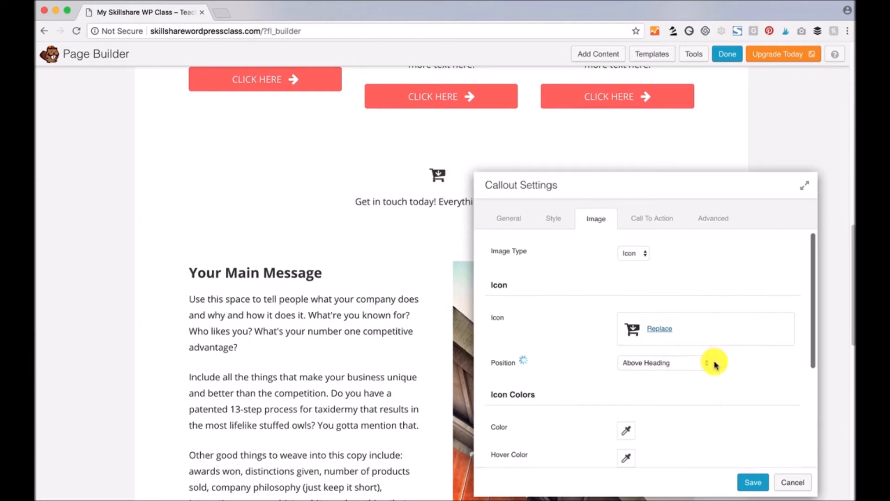
{"action": "scroll", "coordinate": [719, 366], "scroll_direction": "down", "scroll_amount": 3}
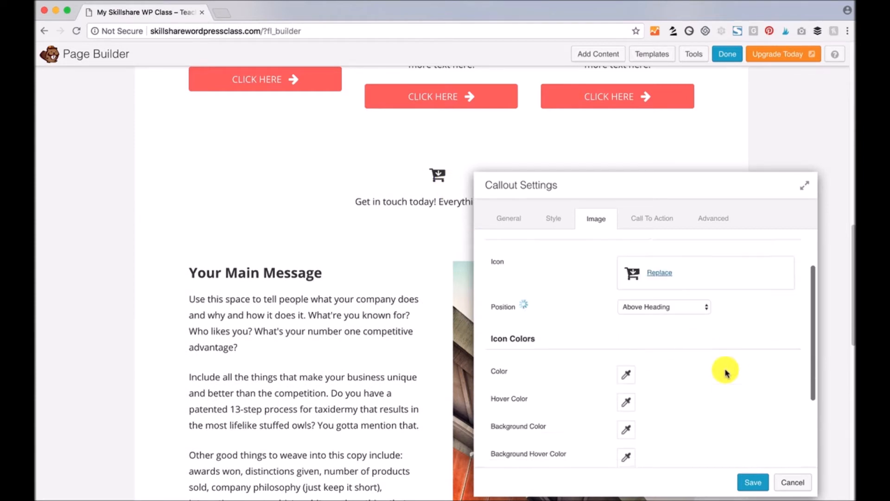
- Colour the cart icon deep blue (#1f00ba) and enlarge it from 30 to 100 px
{"action": "left_click", "coordinate": [627, 371]}
{"action": "left_click_drag", "start_coordinate": [695, 251], "coordinate": [697, 245]}
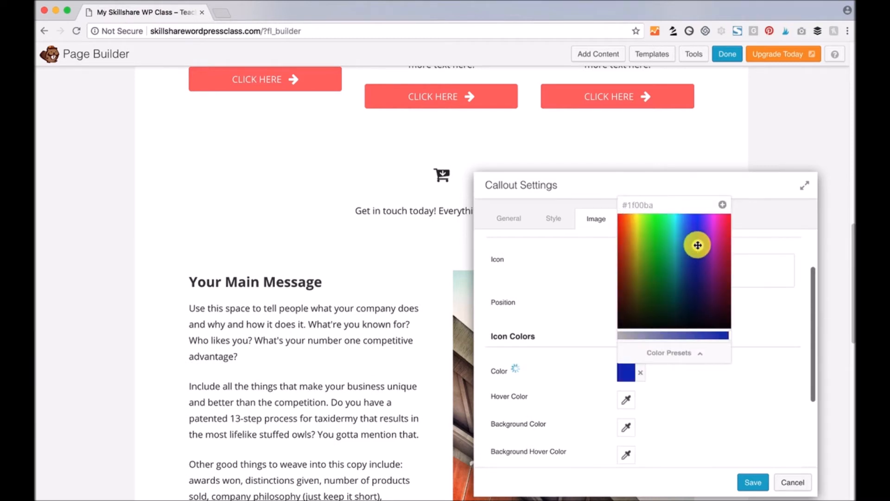
{"action": "left_click", "coordinate": [691, 408]}
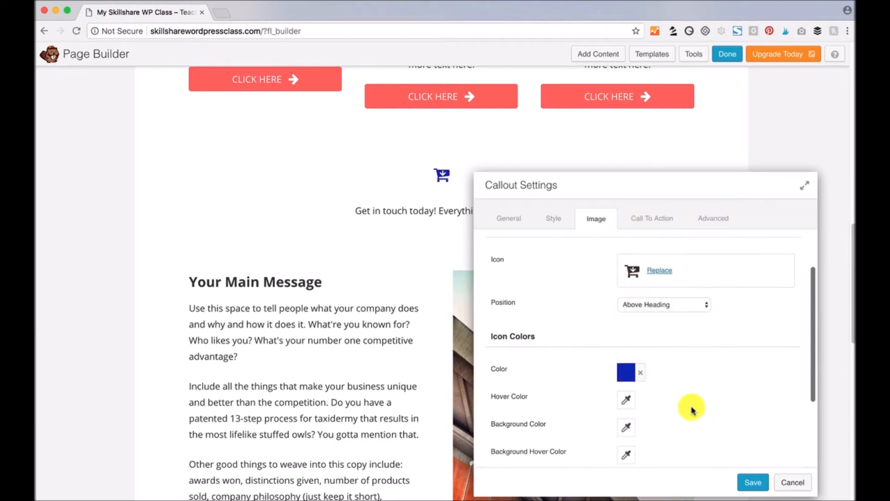
{"action": "scroll", "coordinate": [691, 408], "scroll_direction": "down", "scroll_amount": 5}
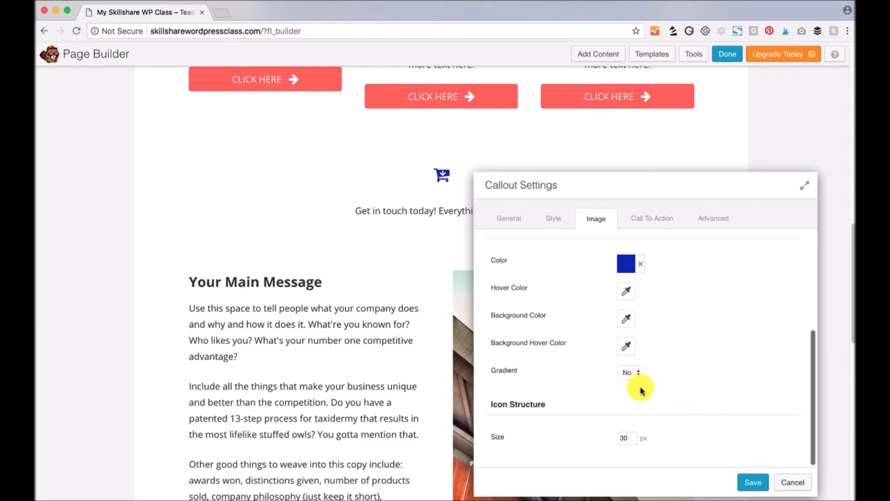
{"action": "left_click_drag", "start_coordinate": [634, 438], "coordinate": [598, 438]}
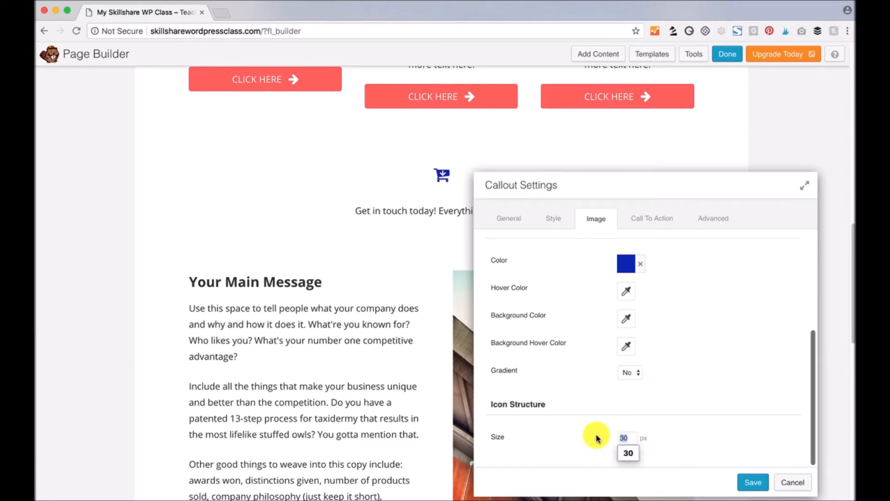
{"action": "type", "text": "100"}
{"action": "key", "text": "super+l"}
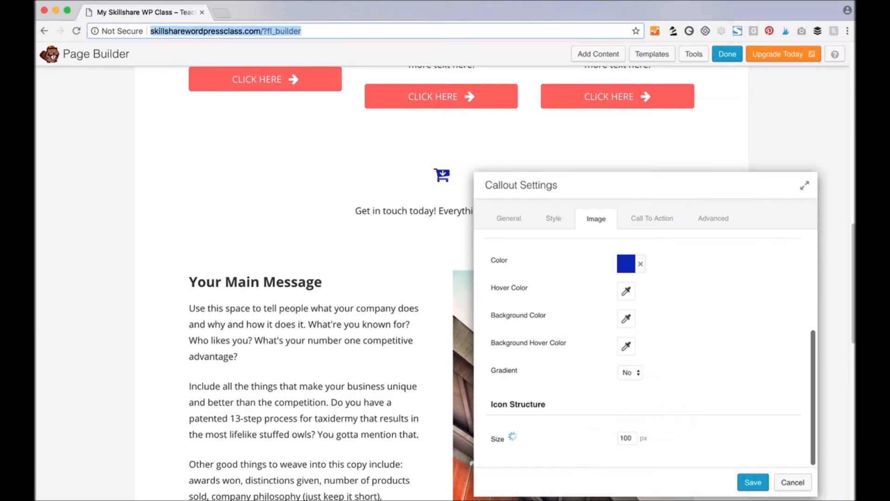
{"action": "left_click", "coordinate": [642, 220]}
- Link the callout to the about page URL and set its Type to Button
{"action": "left_click", "coordinate": [687, 286]}
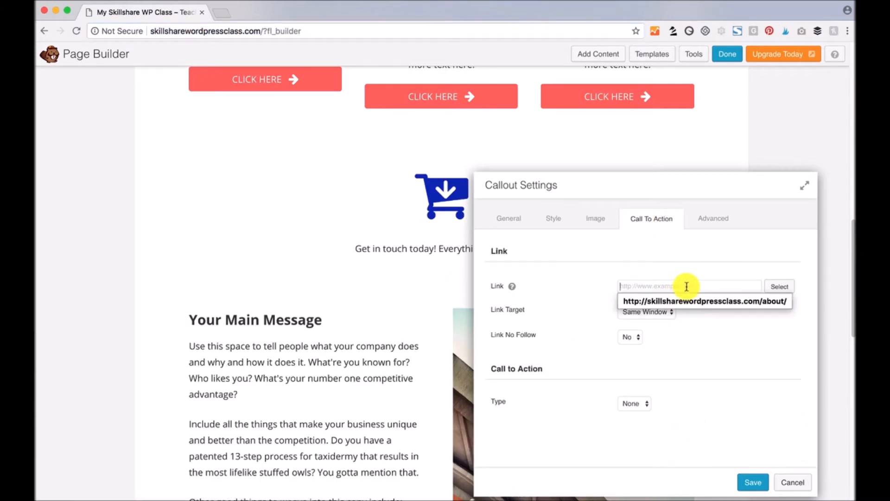
{"action": "left_click", "coordinate": [770, 300]}
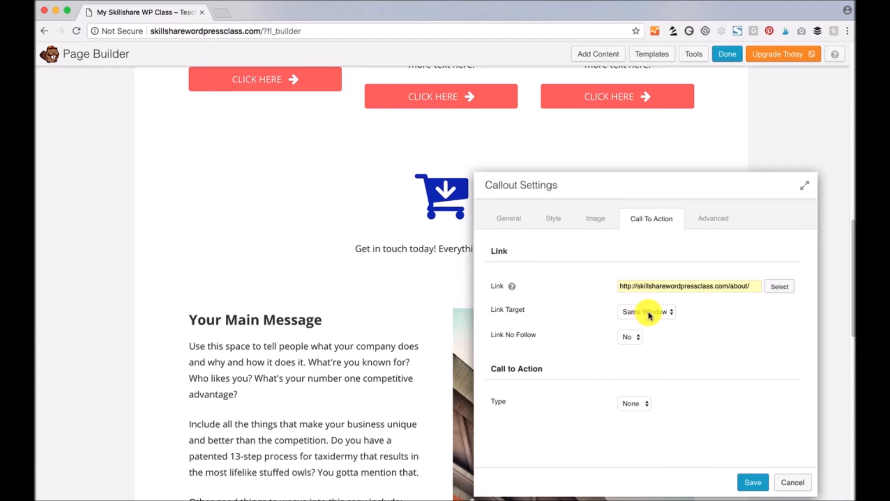
{"action": "left_click", "coordinate": [644, 405]}
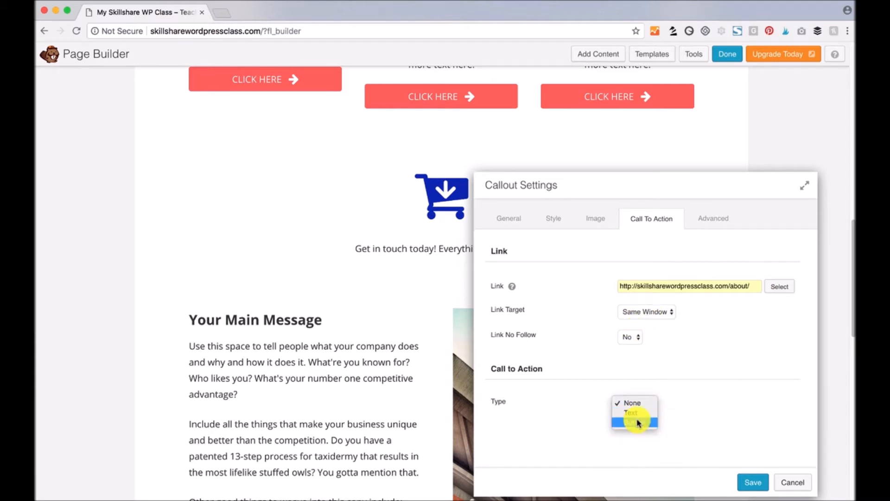
{"action": "left_click", "coordinate": [733, 366]}
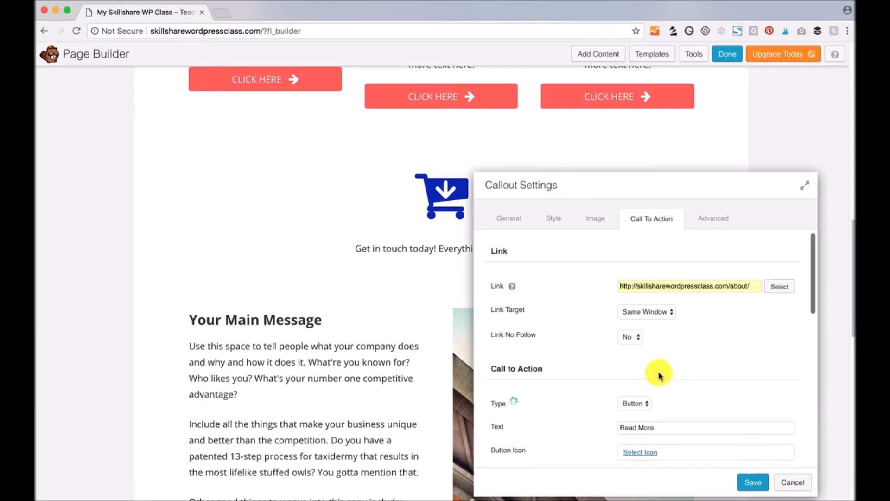
- Replace the Read More label with 'BUY TODAY!' and save the callout settings
{"action": "left_click_drag", "start_coordinate": [620, 181], "coordinate": [683, 121]}
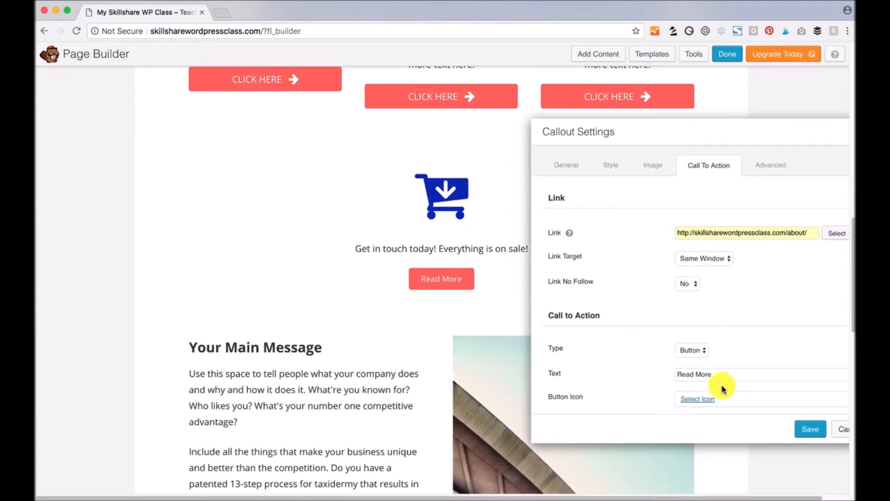
{"action": "left_click_drag", "start_coordinate": [716, 373], "coordinate": [648, 372]}
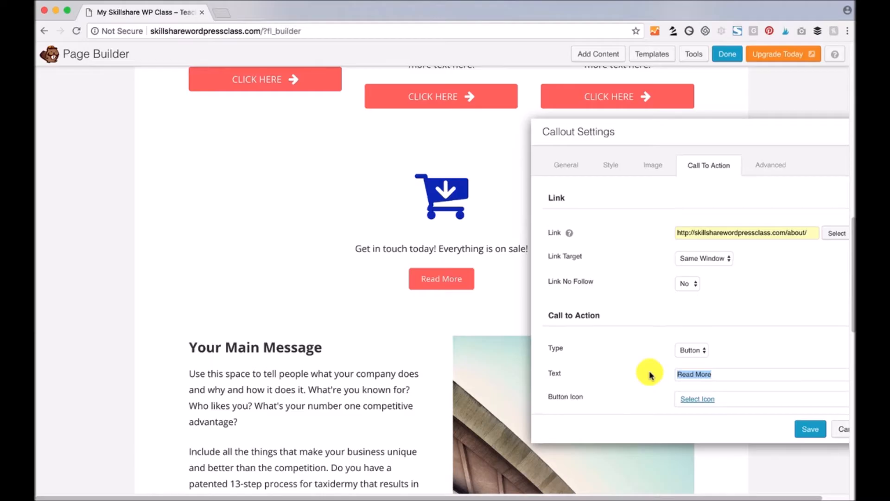
{"action": "type", "text": "BUY TODAY!"}
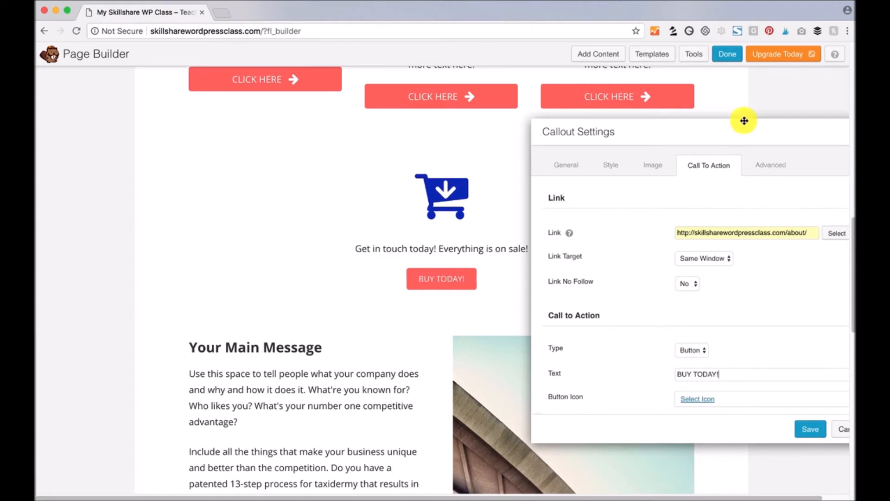
{"action": "left_click_drag", "start_coordinate": [743, 127], "coordinate": [700, 122]}
{"action": "left_click", "coordinate": [765, 420]}
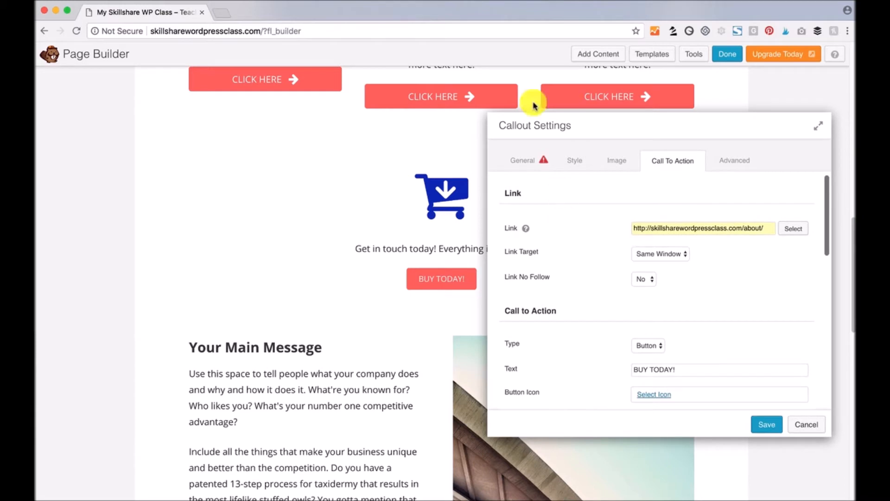
{"action": "left_click", "coordinate": [528, 163]}
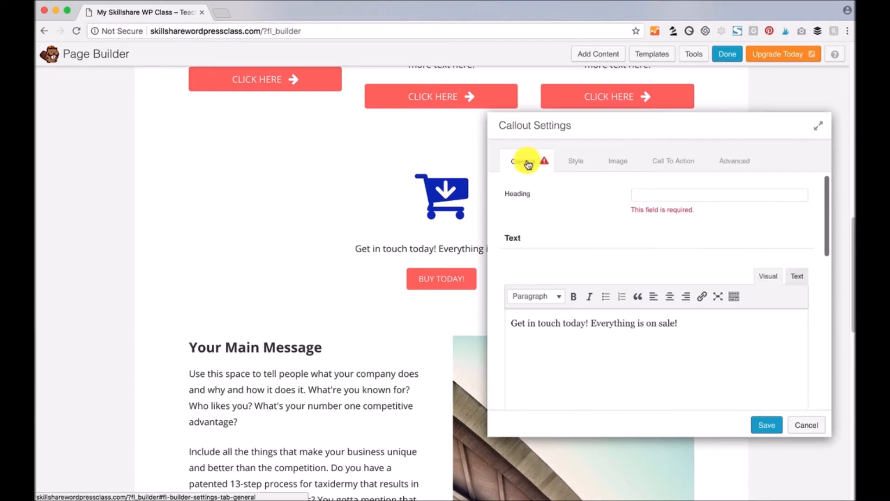
{"action": "left_click", "coordinate": [669, 197]}
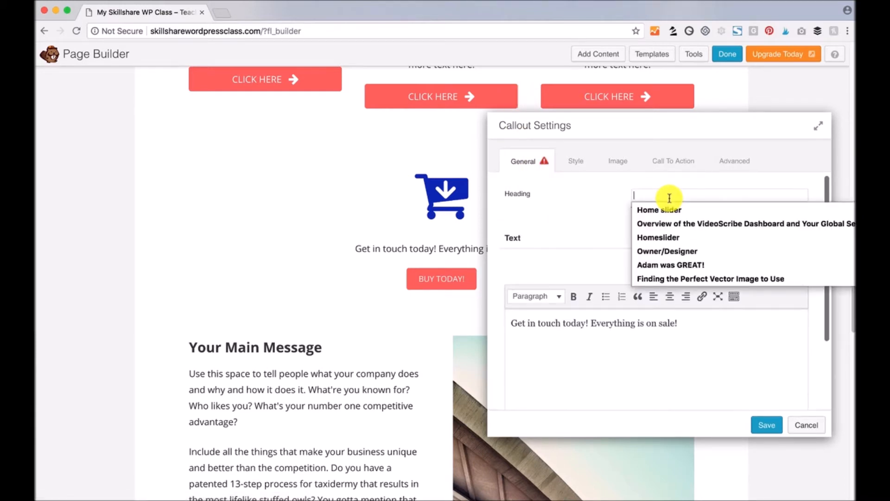
- Enter the heading 'Don't Miss Out On Our Sale!' and save the callout
{"action": "type", "text": "Don't M"}
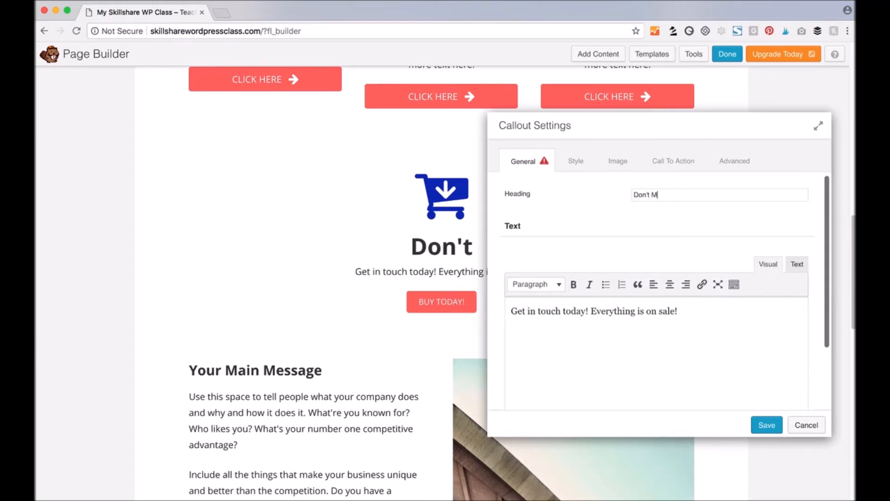
{"action": "type", "text": "iss Out On O"}
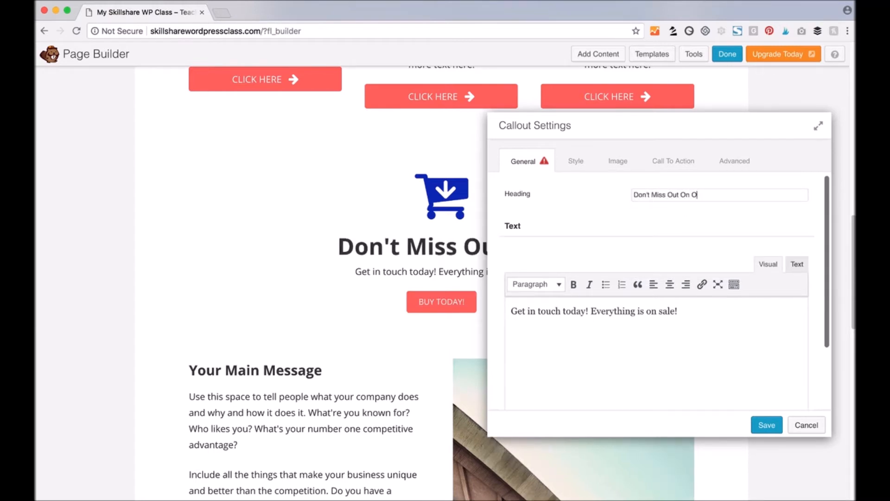
{"action": "type", "text": "ur Sale!"}
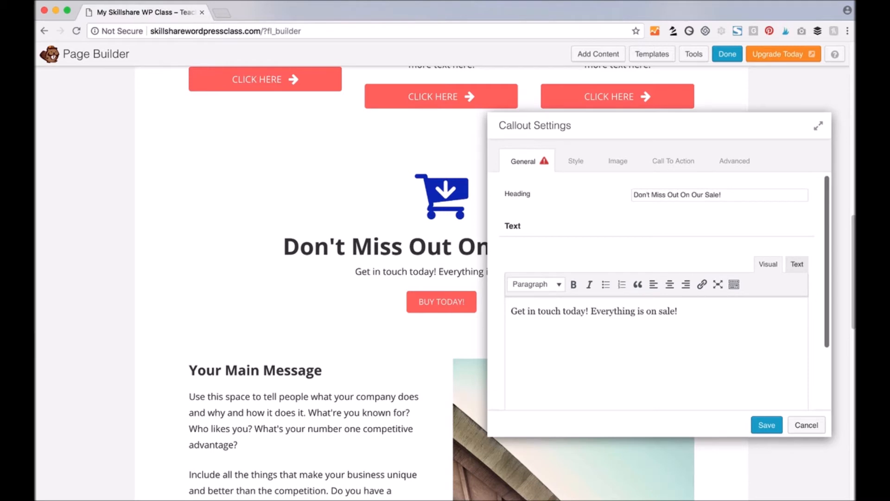
{"action": "left_click", "coordinate": [766, 424]}
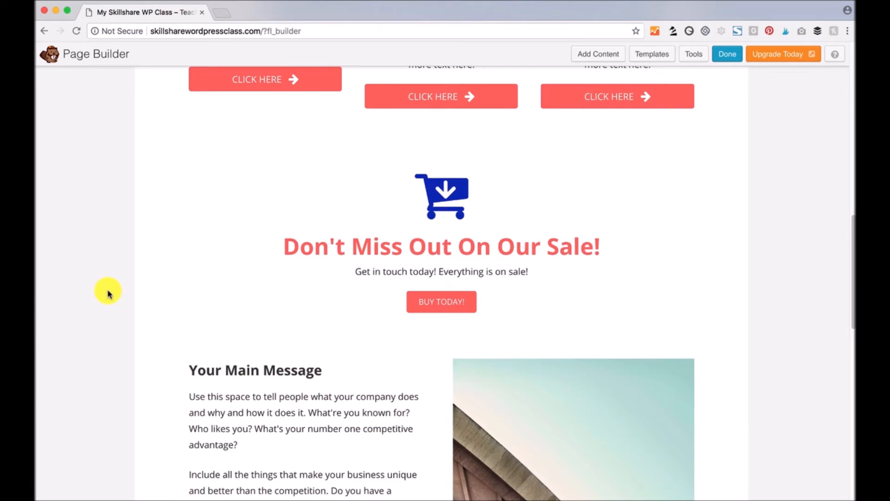
{"action": "mouse_move", "coordinate": [419, 239]}
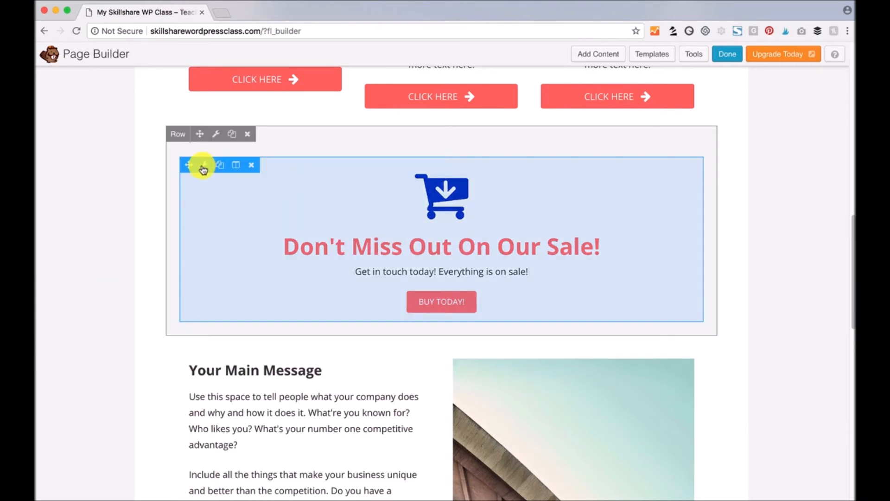
- Give the callout's row a bright yellow solid colour background
{"action": "left_click", "coordinate": [217, 135]}
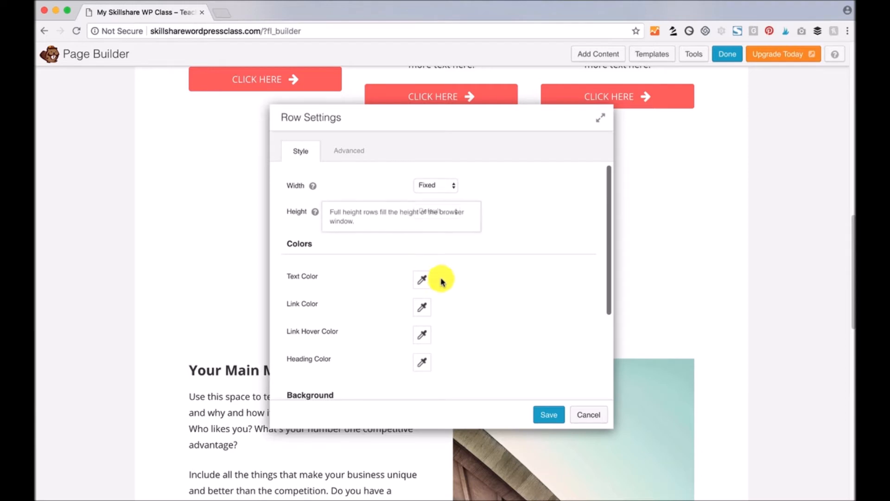
{"action": "scroll", "coordinate": [514, 303], "scroll_direction": "down", "scroll_amount": 2}
{"action": "scroll", "coordinate": [514, 303], "scroll_direction": "down", "scroll_amount": 4}
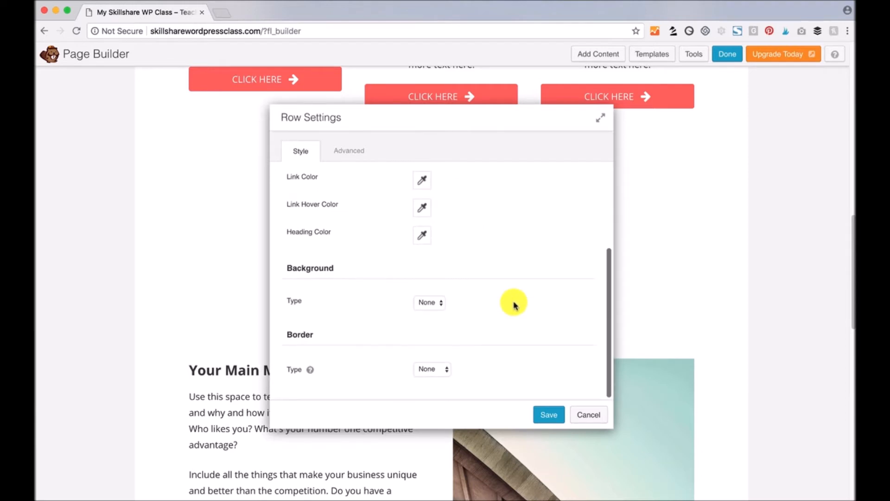
{"action": "left_click", "coordinate": [436, 302]}
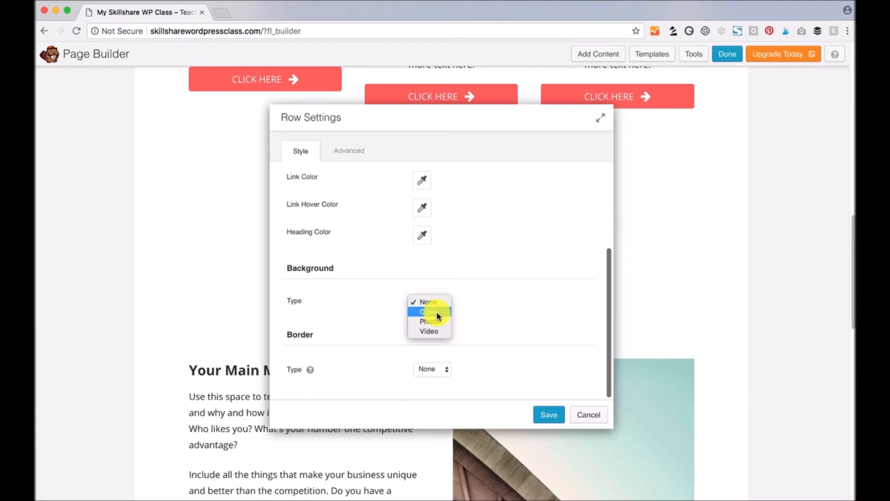
{"action": "left_click", "coordinate": [439, 312]}
{"action": "scroll", "coordinate": [533, 315], "scroll_direction": "down", "scroll_amount": 4}
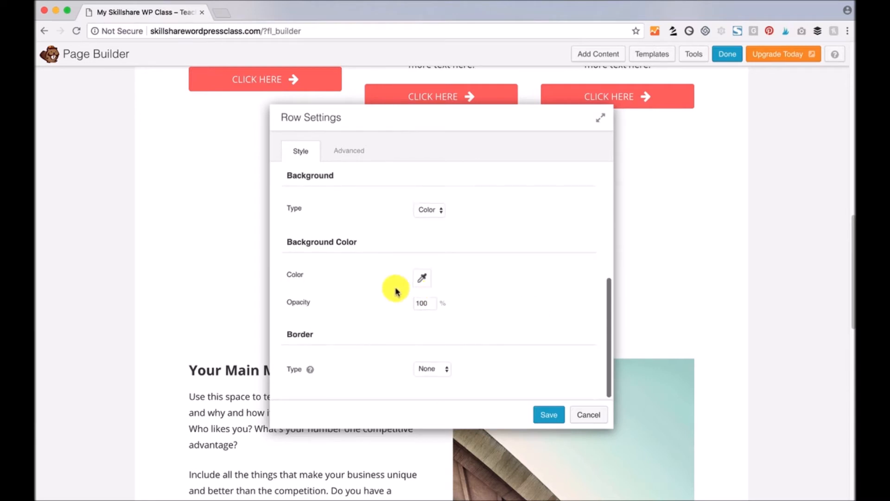
{"action": "left_click", "coordinate": [424, 280]}
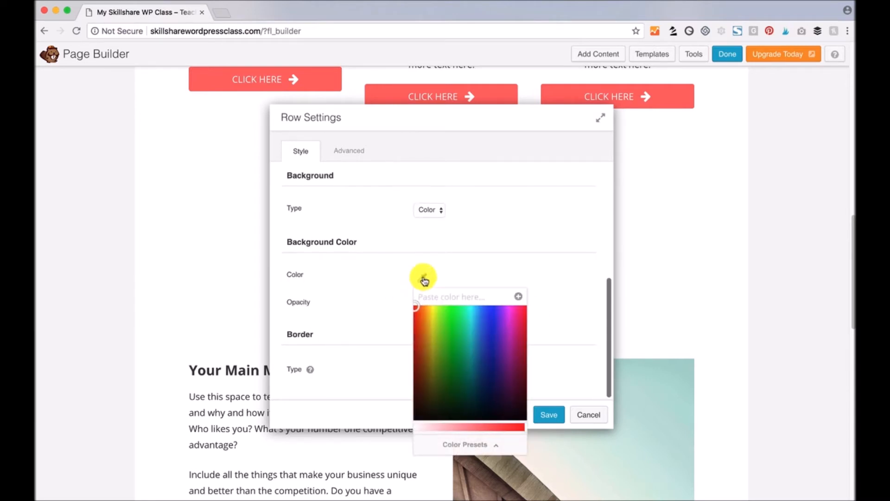
{"action": "left_click", "coordinate": [432, 316]}
{"action": "left_click_drag", "start_coordinate": [432, 316], "coordinate": [434, 314]}
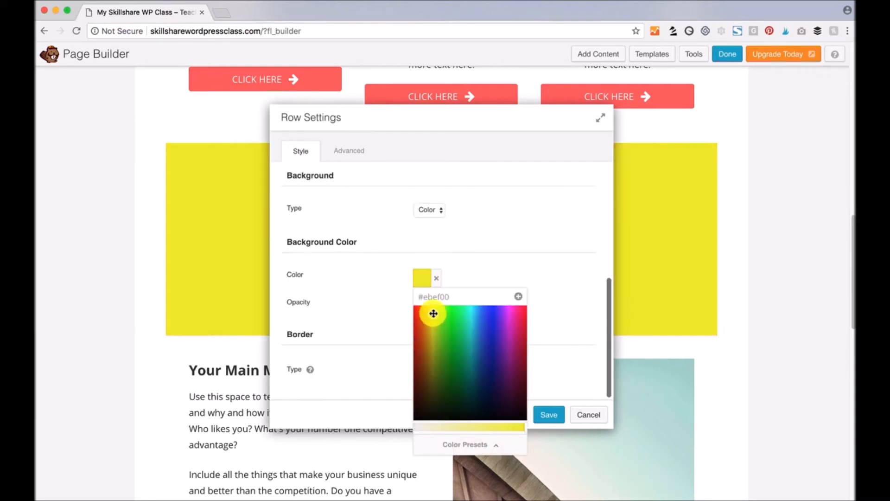
{"action": "left_click", "coordinate": [513, 208]}
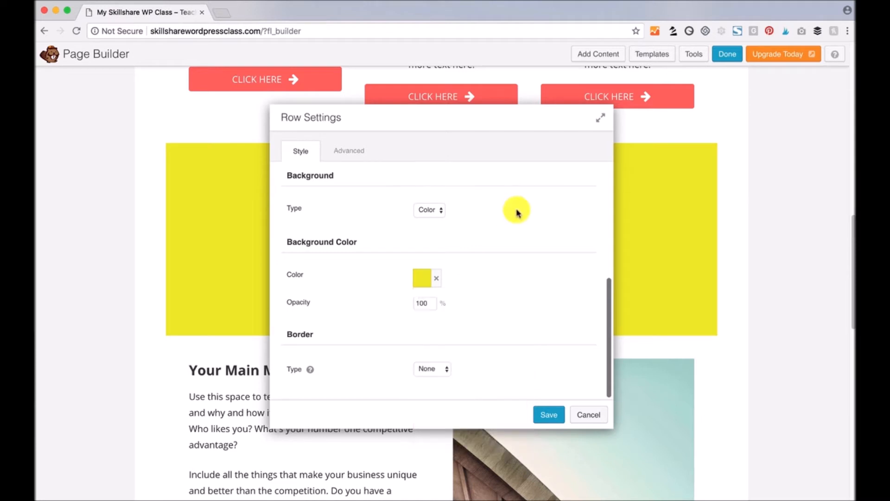
- Switch the row background to the grey geometric wood photo from the media library
{"action": "left_click", "coordinate": [439, 210]}
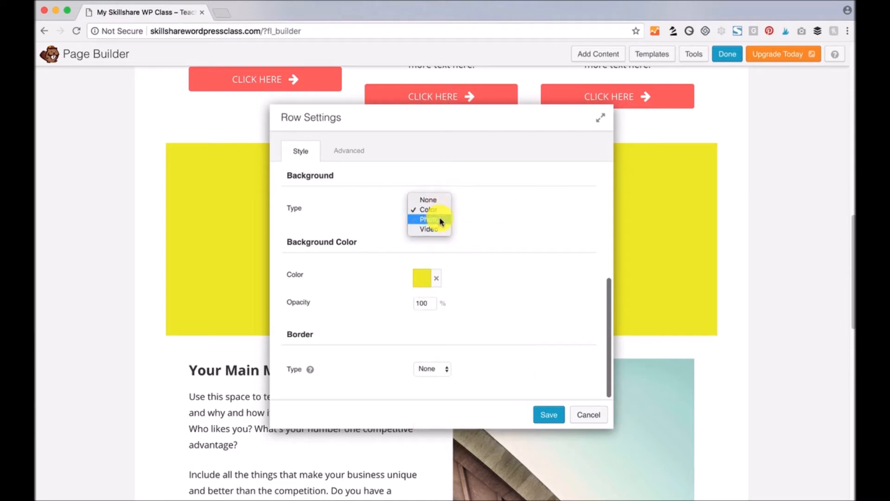
{"action": "left_click", "coordinate": [441, 220]}
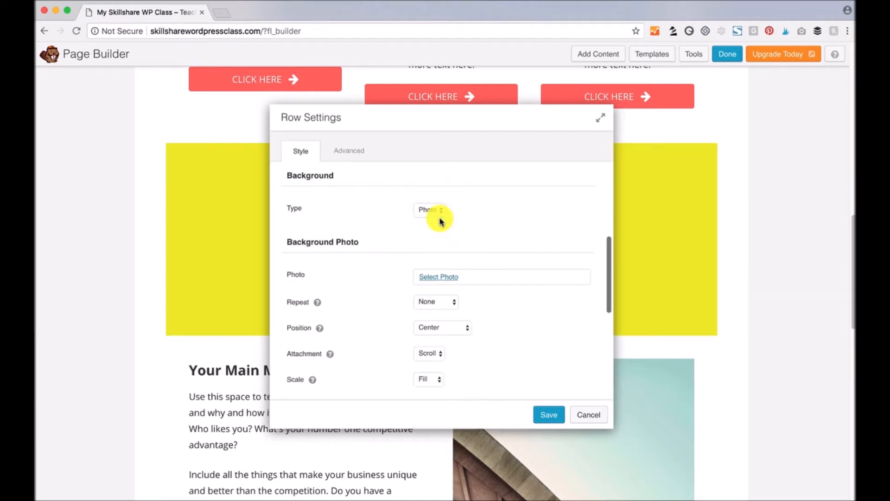
{"action": "left_click", "coordinate": [445, 277]}
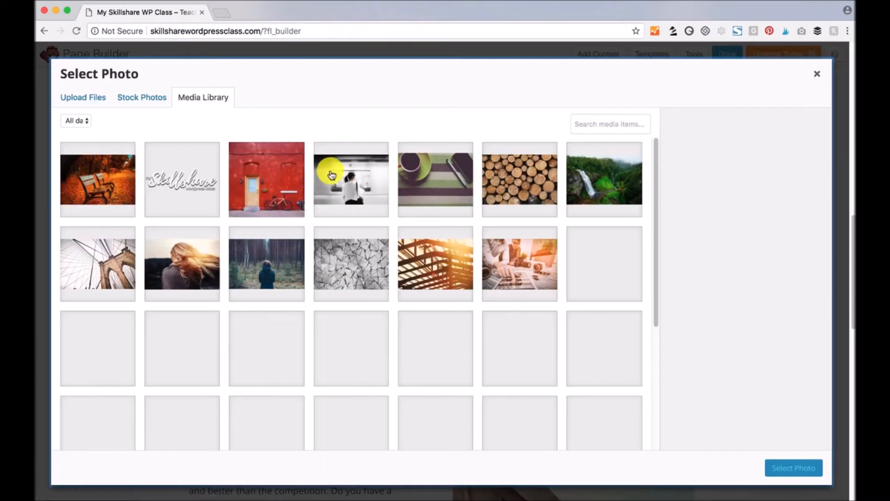
{"action": "left_click", "coordinate": [350, 272]}
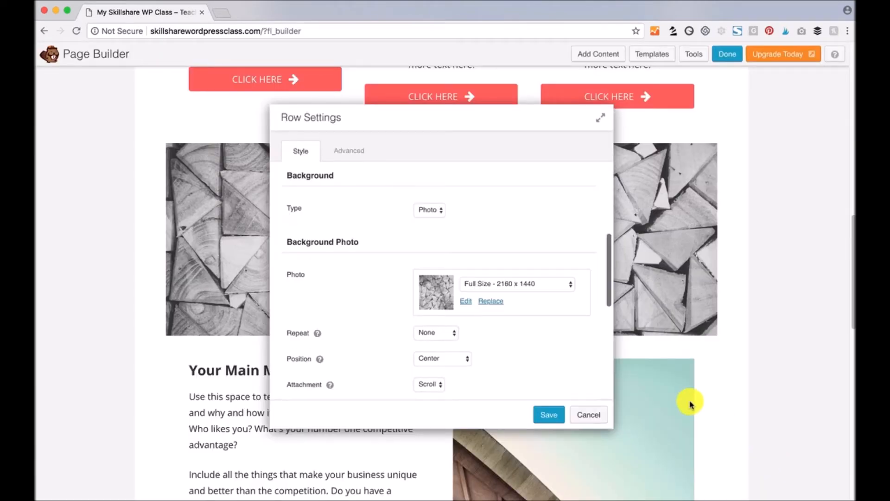
{"action": "left_click_drag", "start_coordinate": [441, 111], "coordinate": [623, 138]}
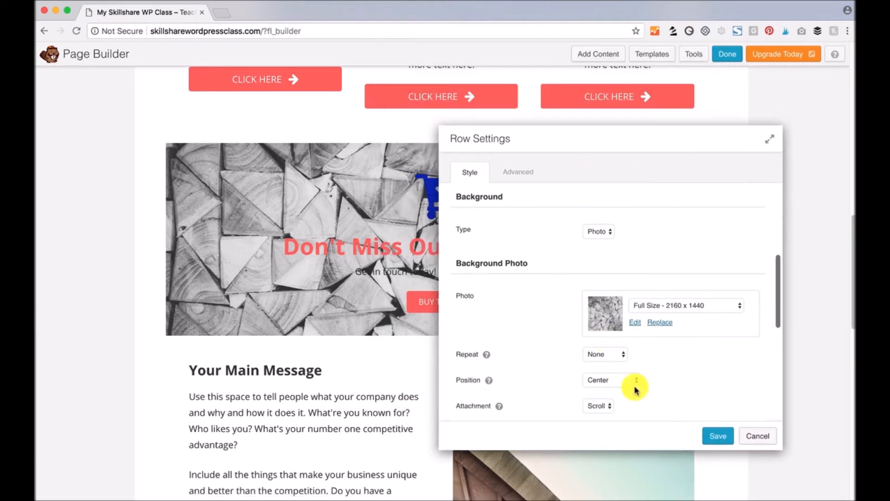
{"action": "scroll", "coordinate": [695, 380], "scroll_direction": "down", "scroll_amount": 3}
{"action": "scroll", "coordinate": [699, 378], "scroll_direction": "down", "scroll_amount": 2}
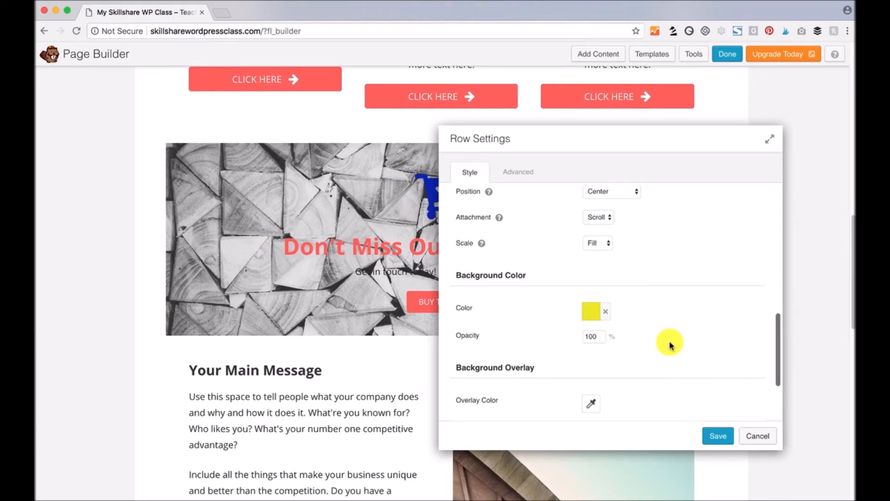
{"action": "scroll", "coordinate": [670, 346], "scroll_direction": "down", "scroll_amount": 2}
{"action": "scroll", "coordinate": [670, 344], "scroll_direction": "up", "scroll_amount": 5}
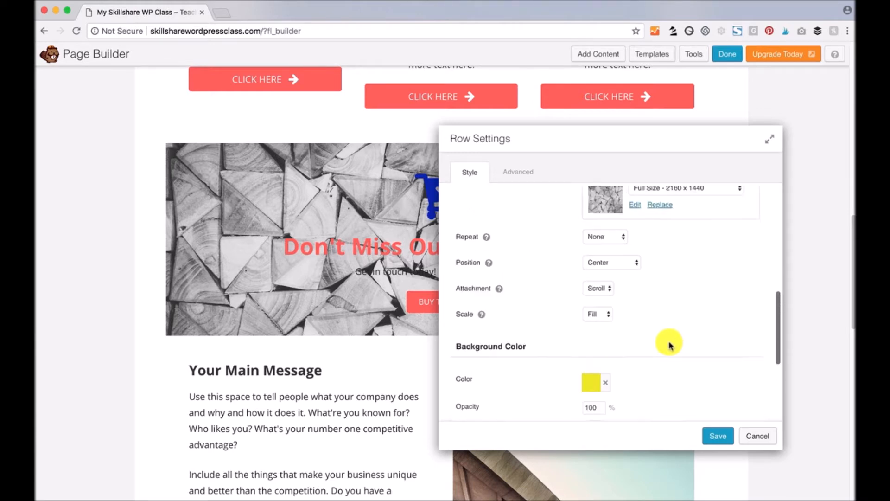
- Set the row background back to colour with 20% opacity
{"action": "left_click", "coordinate": [598, 217]}
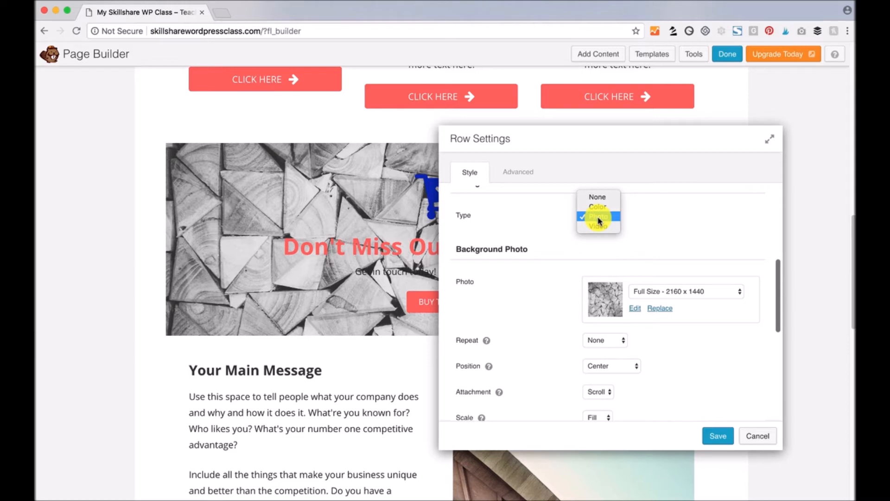
{"action": "left_click", "coordinate": [603, 208]}
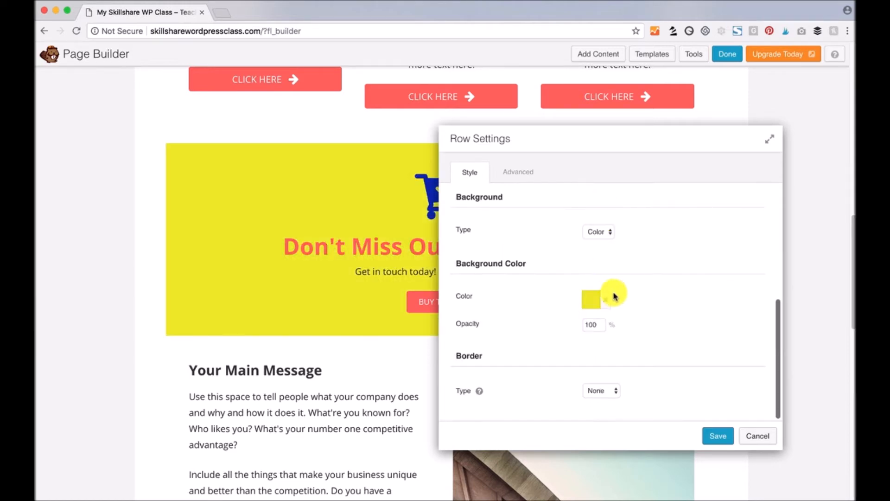
{"action": "double_click", "coordinate": [593, 325]}
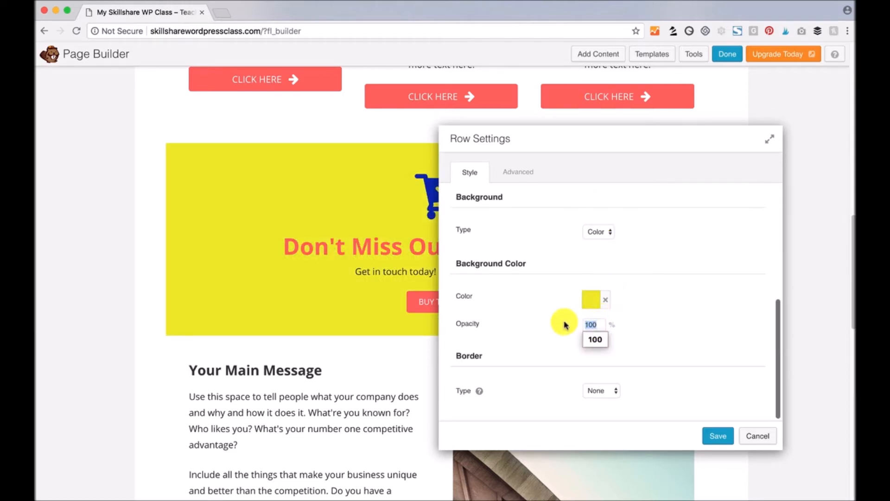
{"action": "type", "text": "20"}
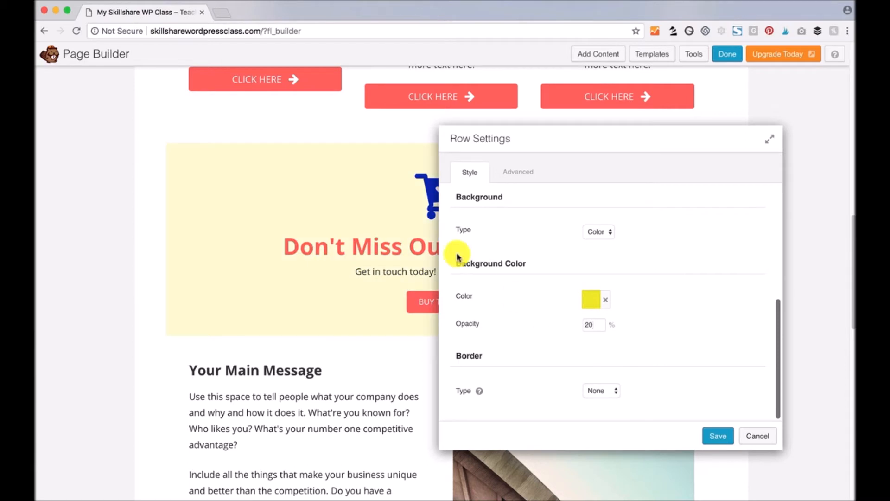
- Give the row a dashed, near-black border
{"action": "left_click", "coordinate": [612, 390]}
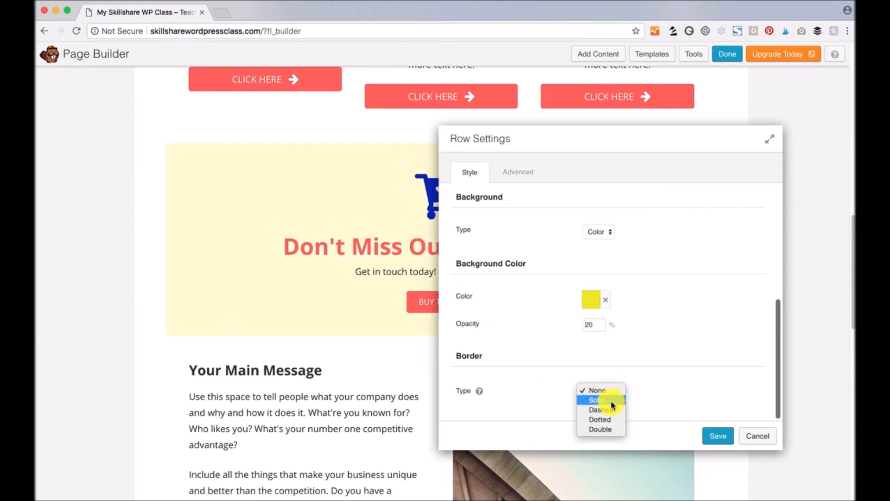
{"action": "scroll", "coordinate": [677, 334], "scroll_direction": "down", "scroll_amount": 1}
{"action": "left_click", "coordinate": [612, 376]}
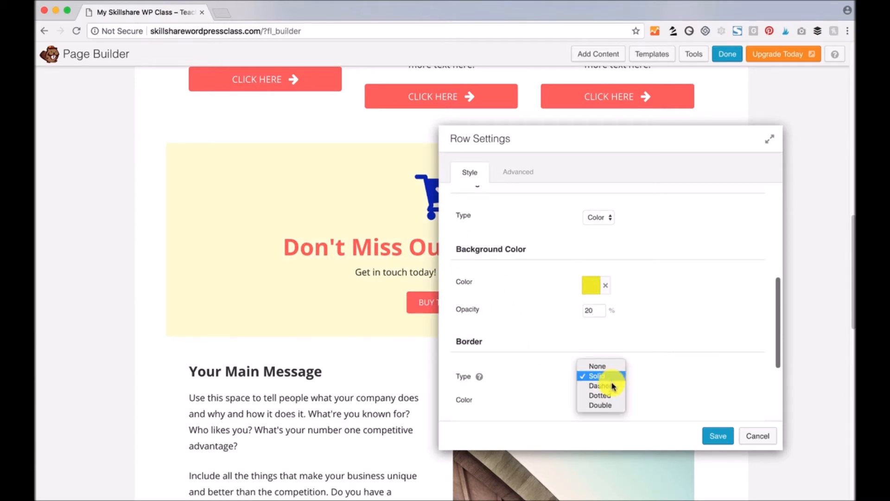
{"action": "left_click", "coordinate": [613, 387]}
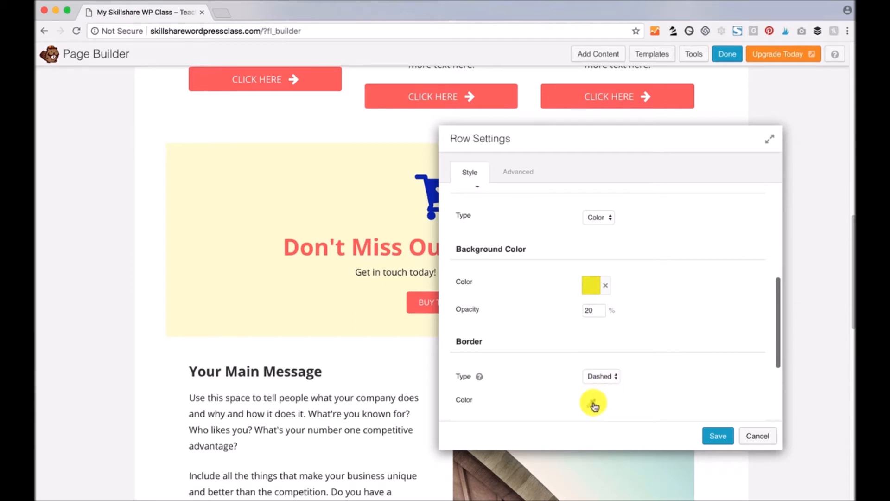
{"action": "left_click", "coordinate": [595, 405]}
{"action": "left_click", "coordinate": [671, 349]}
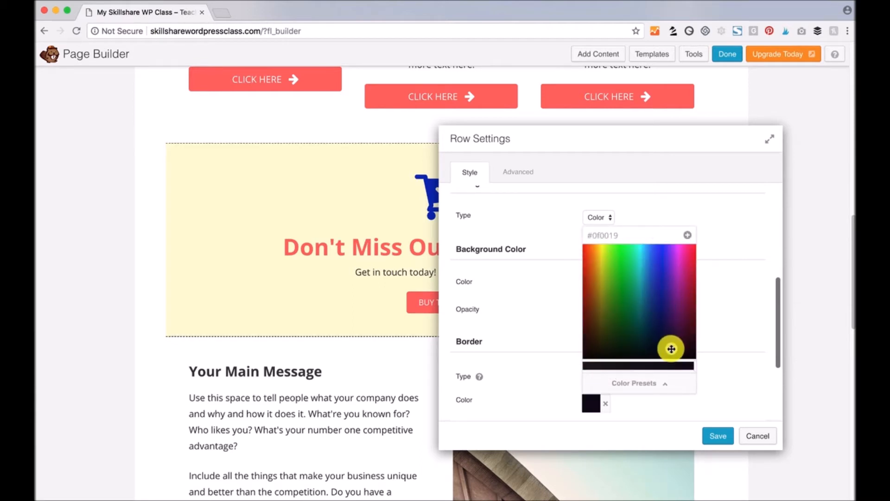
{"action": "left_click", "coordinate": [632, 417]}
- Set the top and bottom border widths to 5 and save the row settings
{"action": "scroll", "coordinate": [629, 408], "scroll_direction": "down", "scroll_amount": 3}
{"action": "left_click_drag", "start_coordinate": [610, 331], "coordinate": [577, 336]}
{"action": "type", "text": "5"}
{"action": "key", "text": "Tab"}
{"action": "type", "text": "5"}
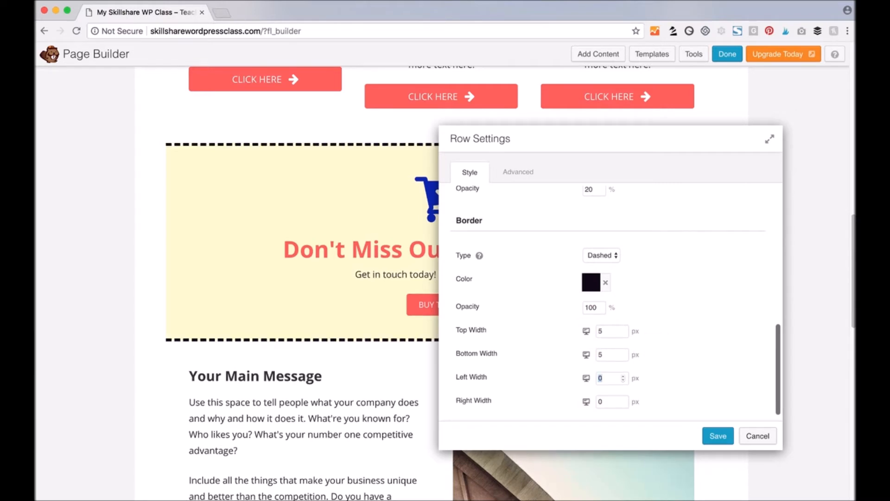
{"action": "scroll", "coordinate": [727, 350], "scroll_direction": "down", "scroll_amount": 1}
{"action": "left_click", "coordinate": [717, 435]}
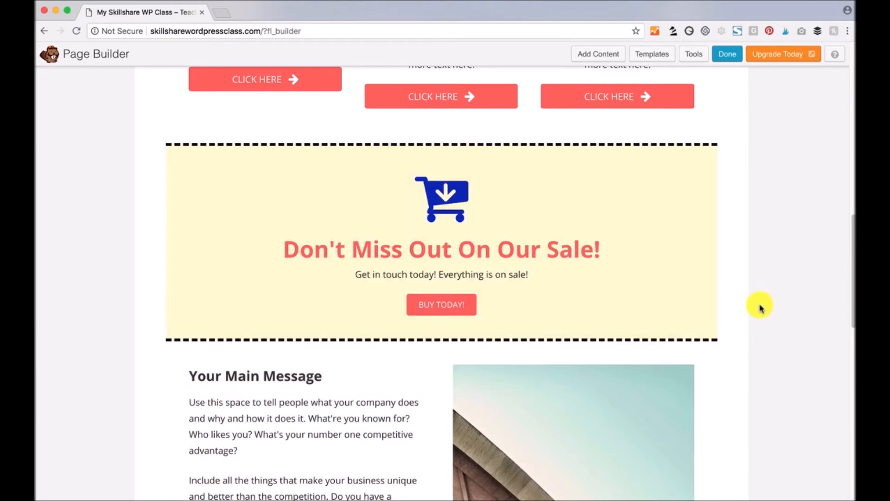
- Scroll through the finished sale page, then choose Done to bring up the publishing options
{"action": "scroll", "coordinate": [739, 320], "scroll_direction": "up", "scroll_amount": 15}
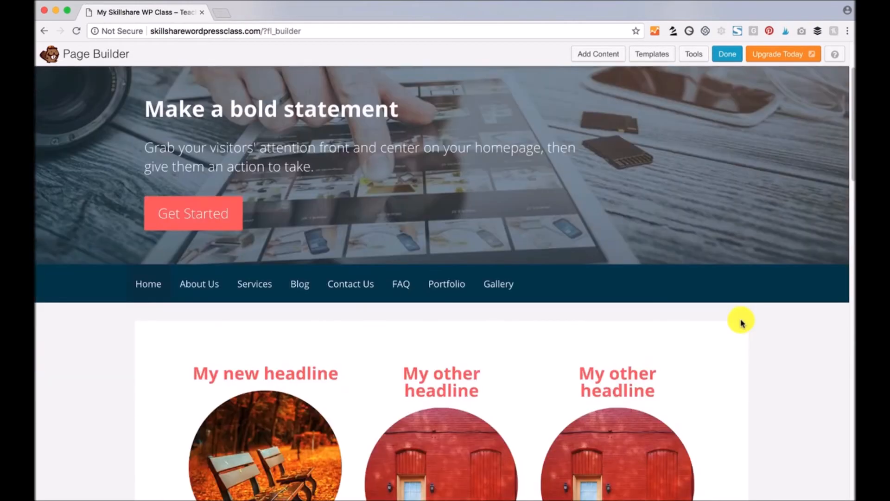
{"action": "scroll", "coordinate": [741, 323], "scroll_direction": "down", "scroll_amount": 15}
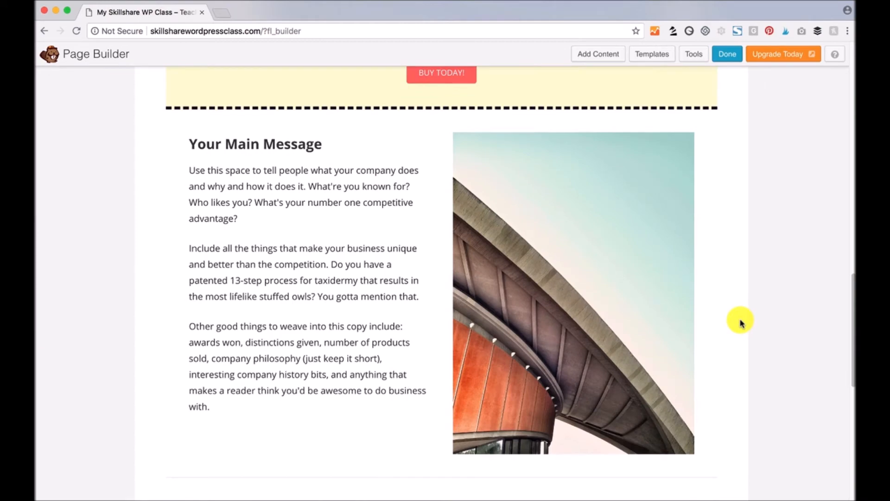
{"action": "scroll", "coordinate": [740, 323], "scroll_direction": "down", "scroll_amount": 5}
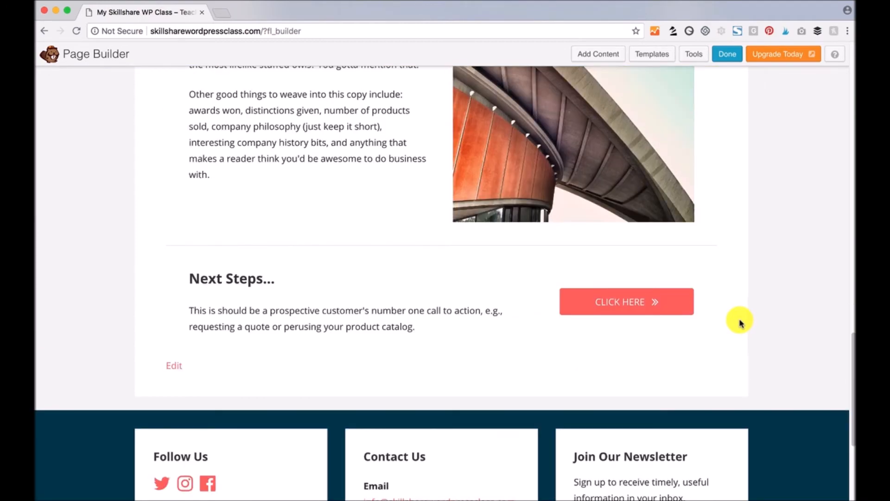
{"action": "scroll", "coordinate": [740, 323], "scroll_direction": "up", "scroll_amount": 15}
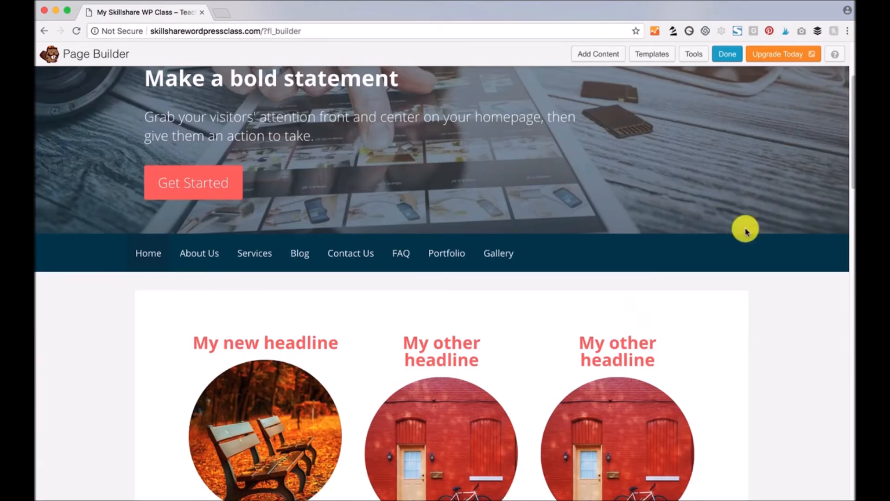
{"action": "left_click", "coordinate": [727, 54]}
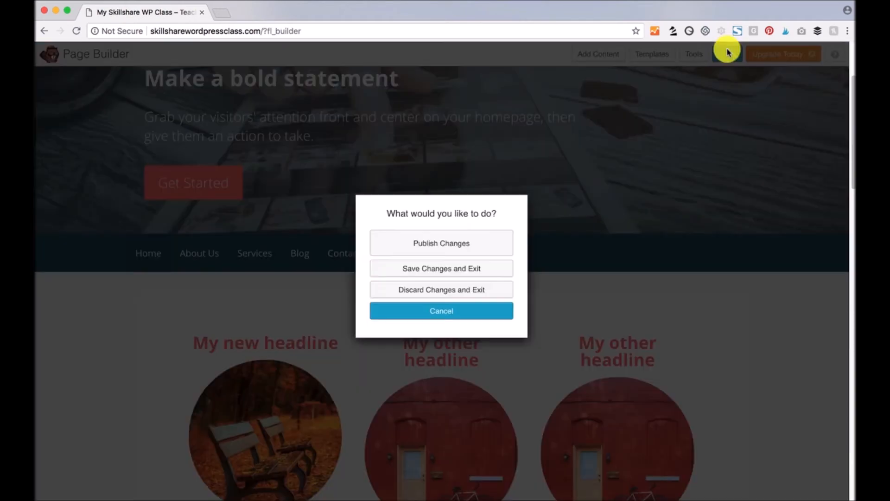
- Publish the changes and check the live homepage's dashed pale yellow sale row
{"action": "left_click", "coordinate": [464, 250]}
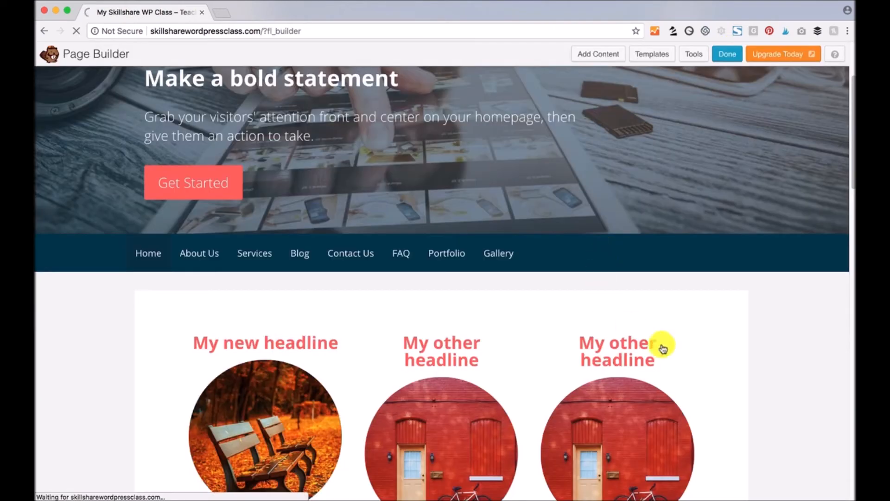
{"action": "scroll", "coordinate": [661, 344], "scroll_direction": "up", "scroll_amount": 3}
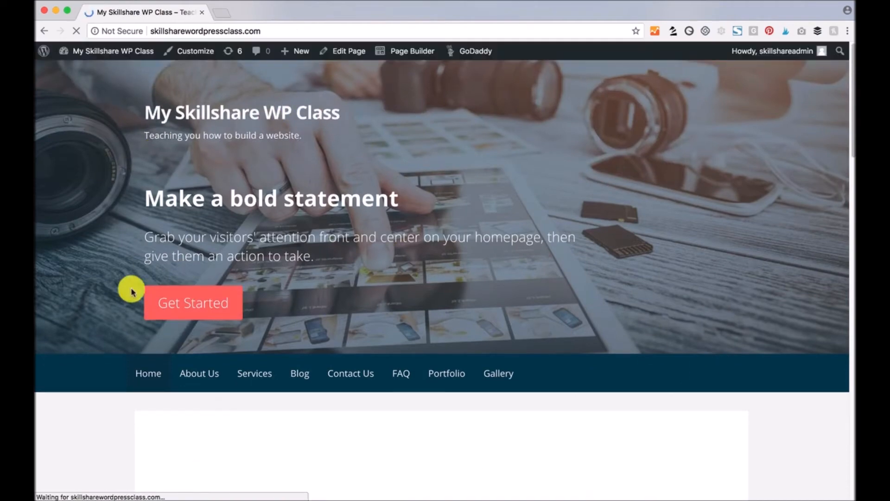
{"action": "scroll", "coordinate": [338, 380], "scroll_direction": "down", "scroll_amount": 15}
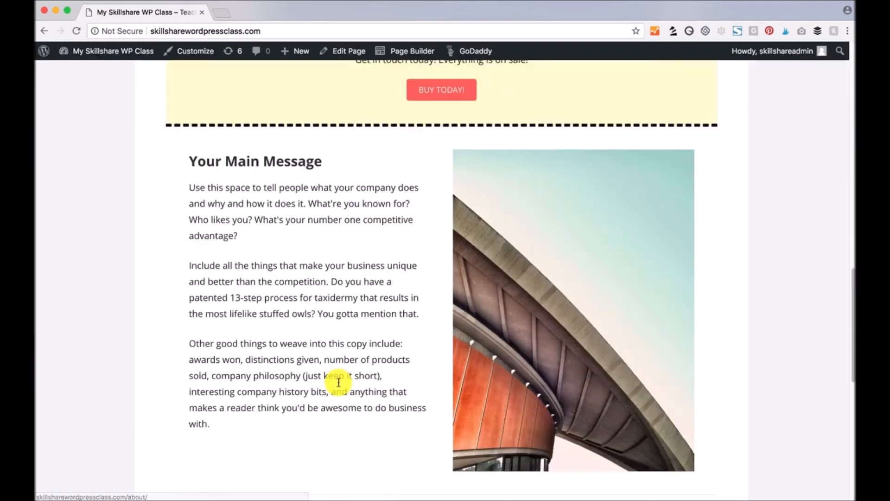
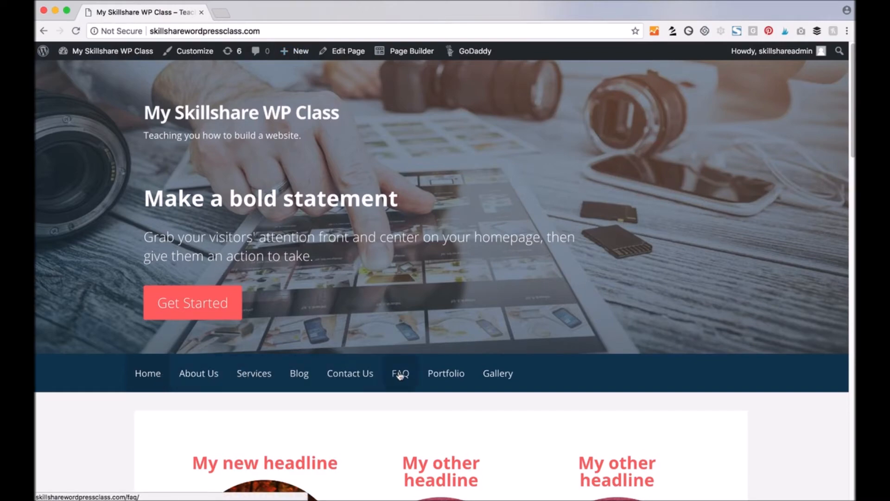
- Go from the Dashboard to Appearance > Customize to preview the homepage with the Primer theme
{"action": "scroll", "coordinate": [138, 409], "scroll_direction": "down", "scroll_amount": 15}
{"action": "scroll", "coordinate": [138, 408], "scroll_direction": "down", "scroll_amount": 10}
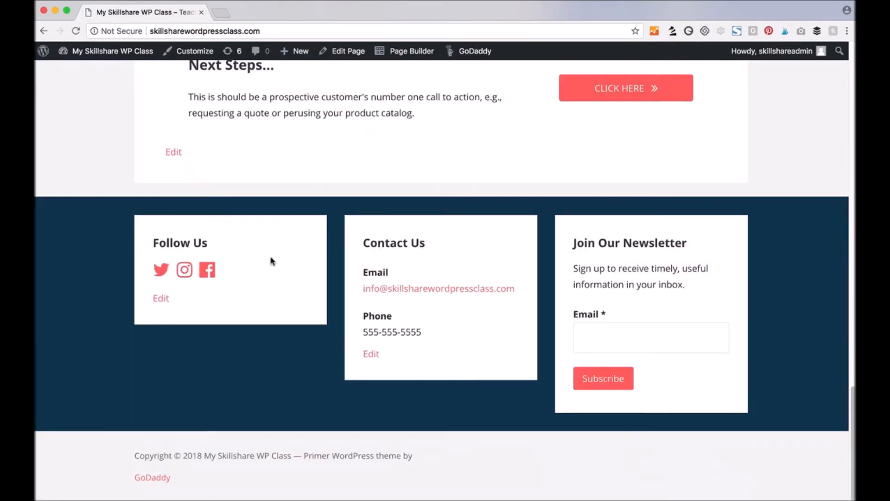
{"action": "scroll", "coordinate": [267, 452], "scroll_direction": "up", "scroll_amount": 3}
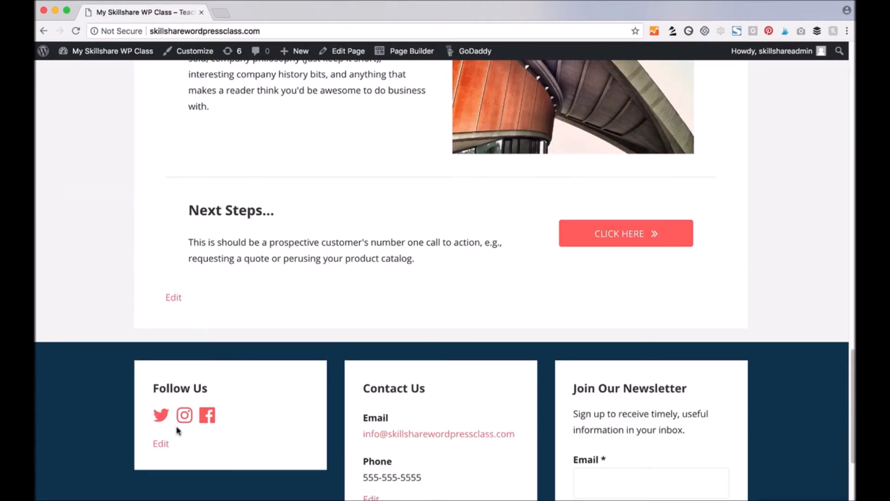
{"action": "scroll", "coordinate": [264, 418], "scroll_direction": "up", "scroll_amount": 20}
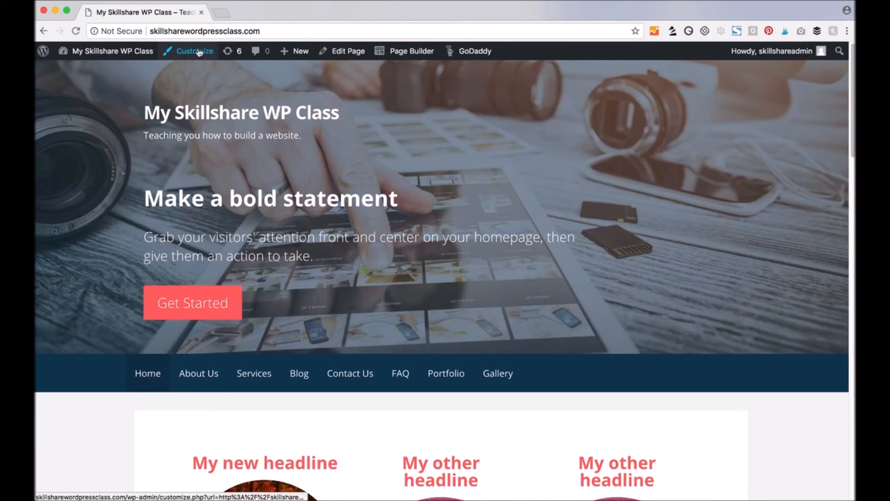
{"action": "mouse_move", "coordinate": [88, 53]}
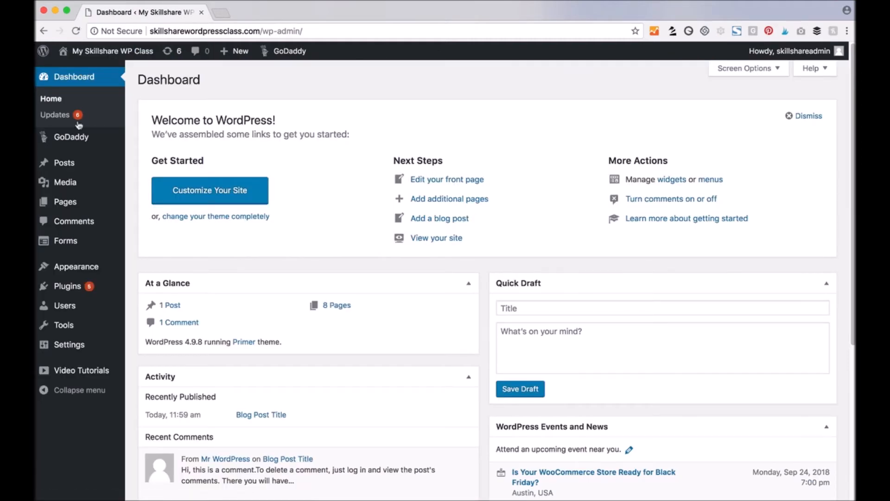
{"action": "mouse_move", "coordinate": [87, 262]}
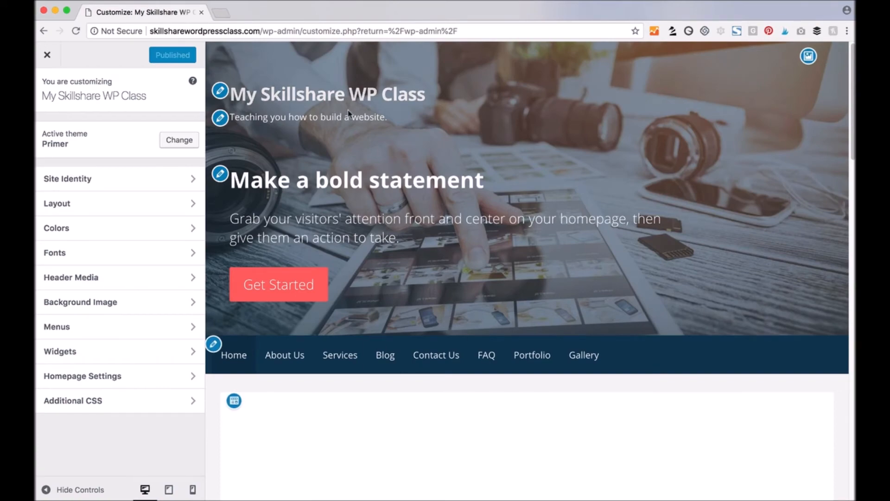
{"action": "scroll", "coordinate": [397, 203], "scroll_direction": "down", "scroll_amount": 10}
{"action": "scroll", "coordinate": [396, 202], "scroll_direction": "up", "scroll_amount": 10}
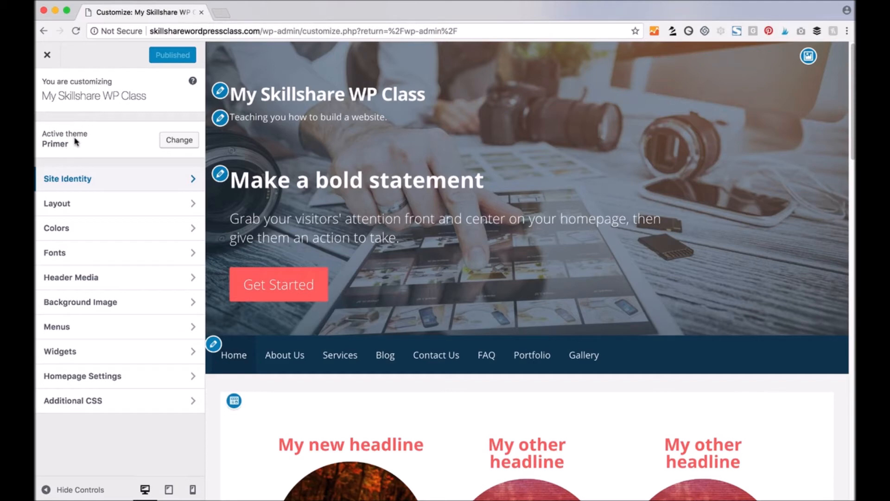
- In Site Identity, turn off Display theme author credit to hide the footer credit
{"action": "left_click", "coordinate": [55, 181]}
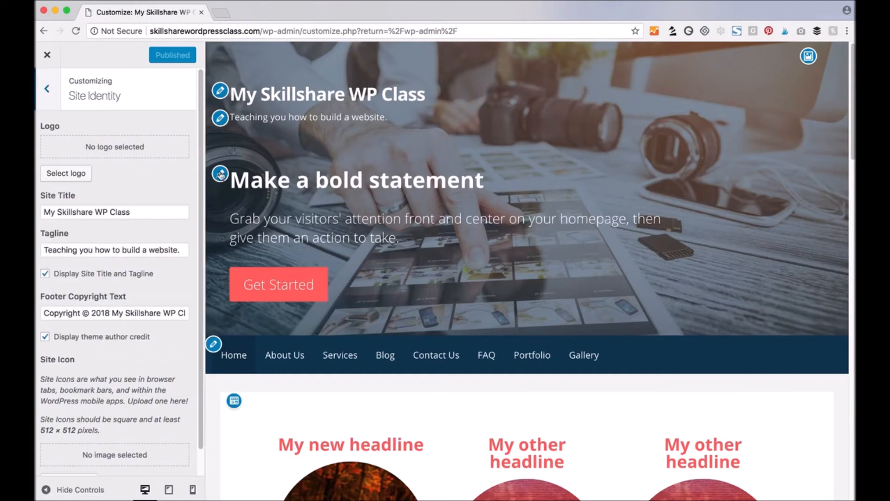
{"action": "triple_click", "coordinate": [159, 212]}
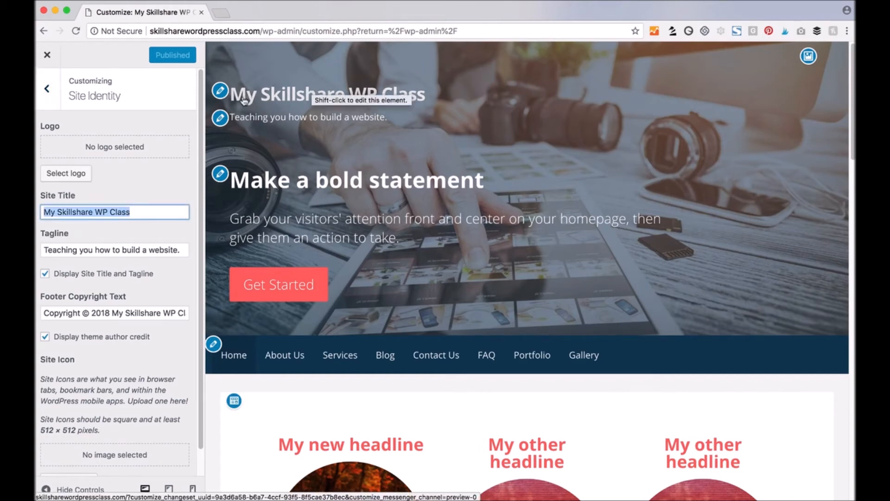
{"action": "left_click", "coordinate": [141, 249]}
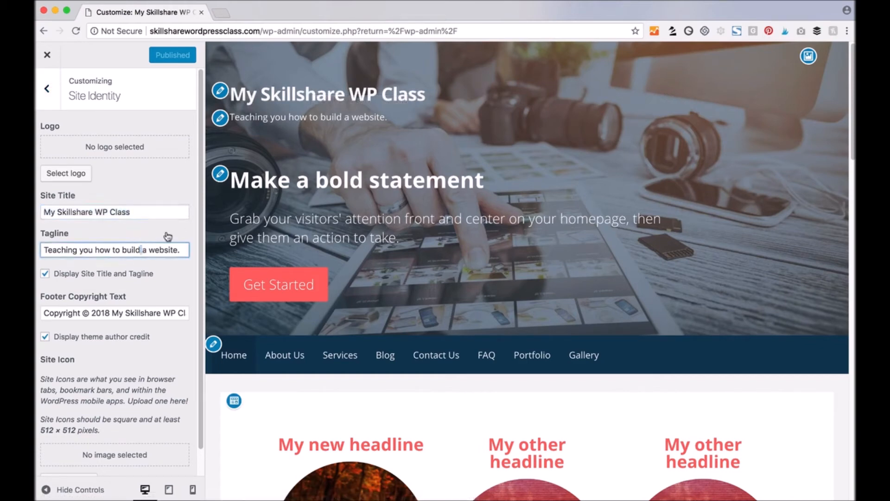
{"action": "triple_click", "coordinate": [115, 314]}
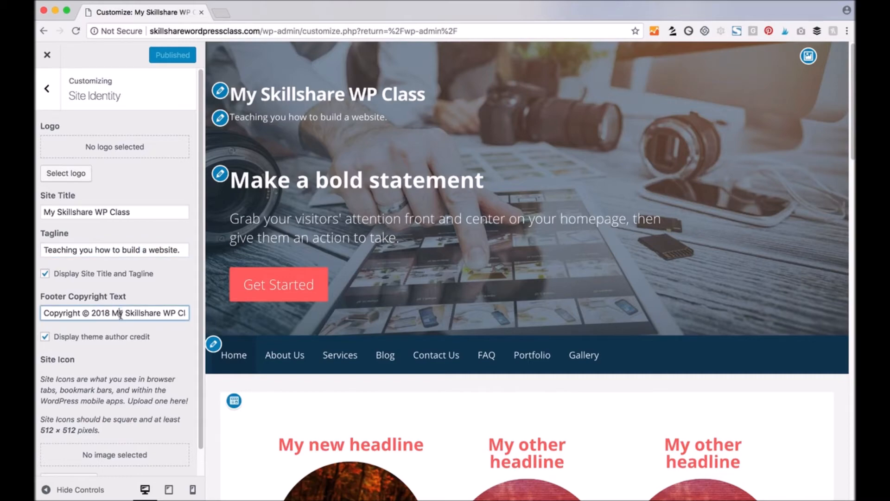
{"action": "left_click", "coordinate": [285, 355]}
{"action": "scroll", "coordinate": [300, 377], "scroll_direction": "down", "scroll_amount": 10}
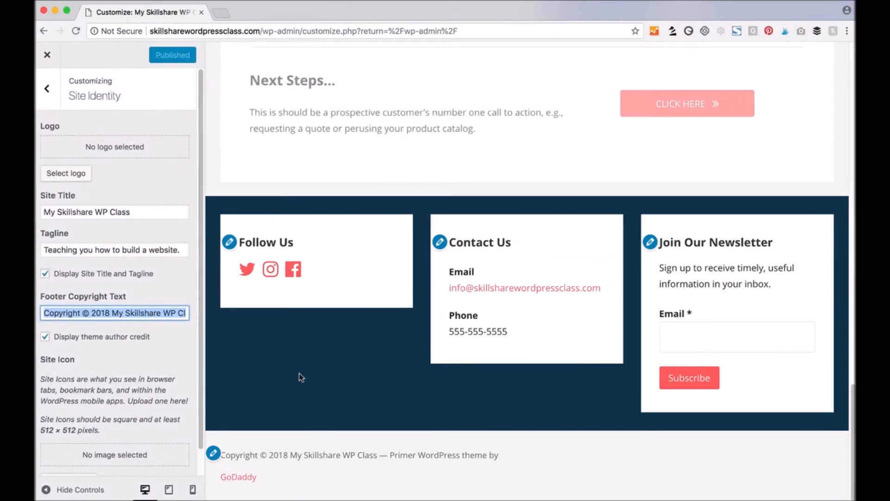
{"action": "left_click", "coordinate": [246, 457]}
{"action": "left_click_drag", "start_coordinate": [246, 457], "coordinate": [399, 457]}
{"action": "left_click", "coordinate": [501, 458]}
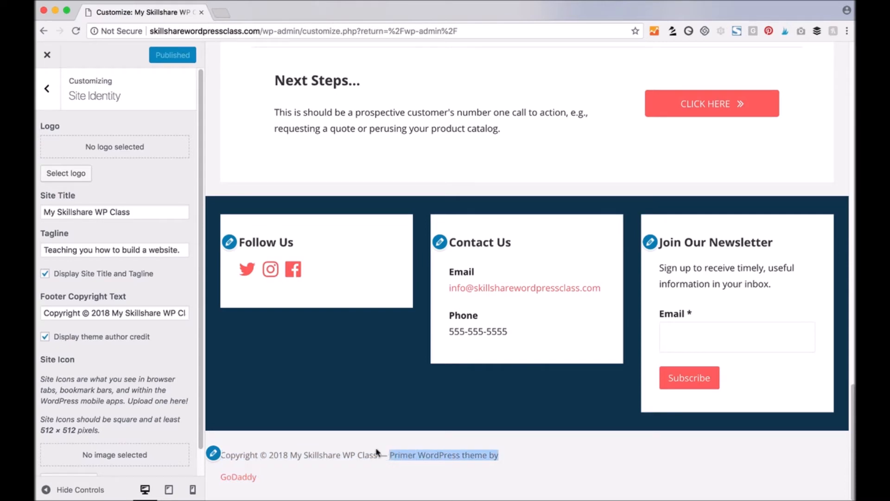
{"action": "left_click", "coordinate": [45, 337]}
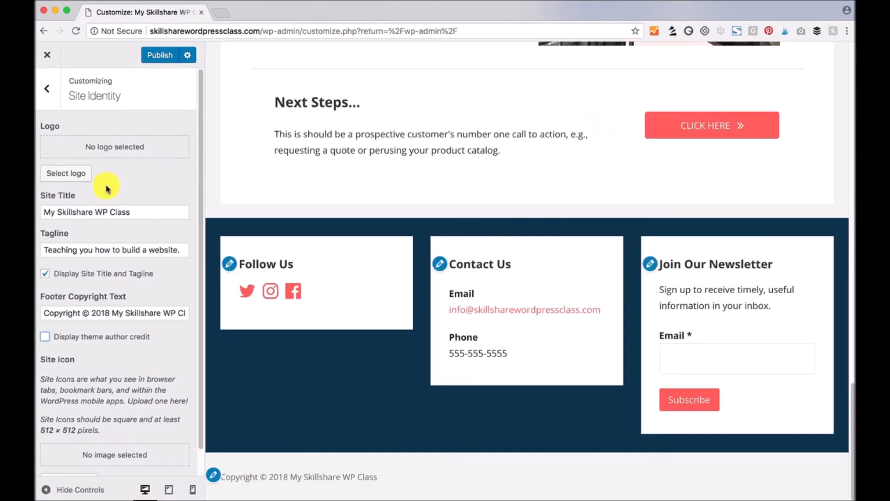
- Delete the Site Title and Tagline text so both fields are empty
{"action": "scroll", "coordinate": [277, 184], "scroll_direction": "up", "scroll_amount": 20}
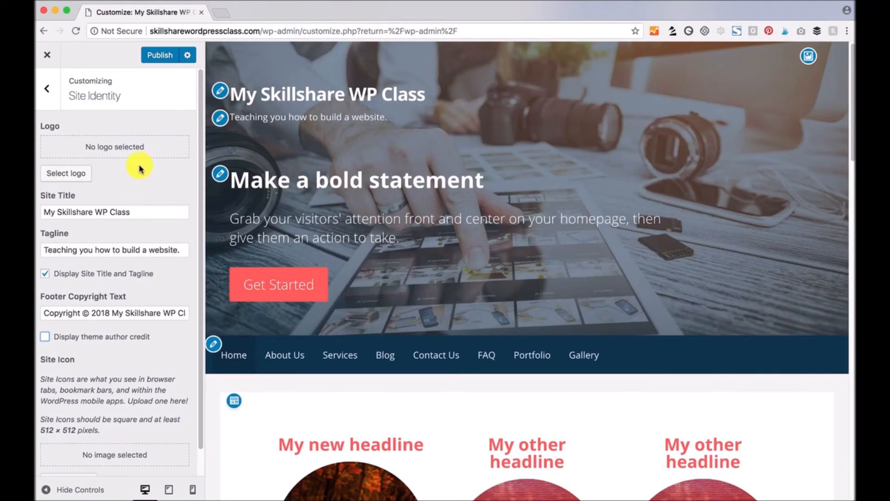
{"action": "left_click_drag", "start_coordinate": [148, 211], "coordinate": [45, 212]}
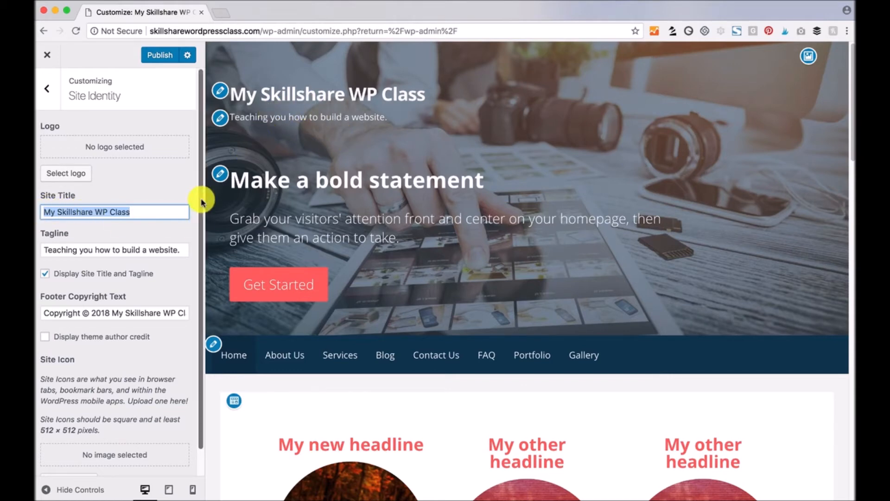
{"action": "key", "text": "BackSpace"}
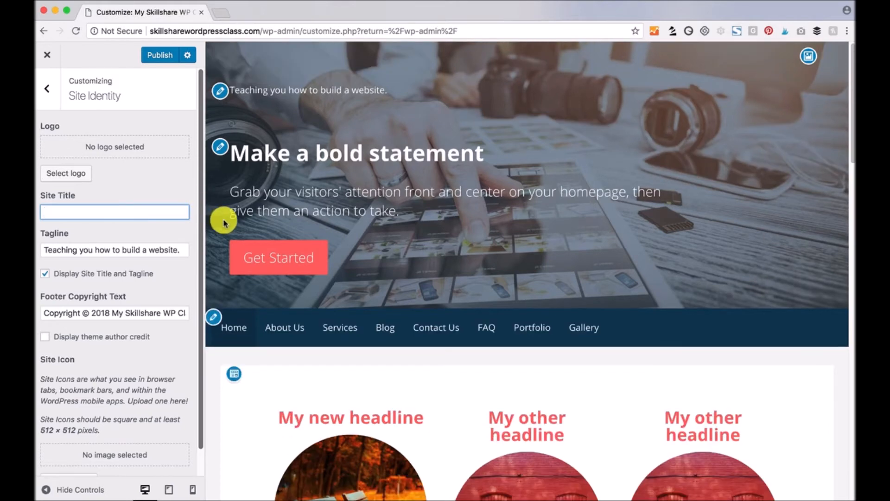
{"action": "left_click", "coordinate": [166, 242]}
{"action": "key", "text": "super+a"}
{"action": "key", "text": "BackSpace"}
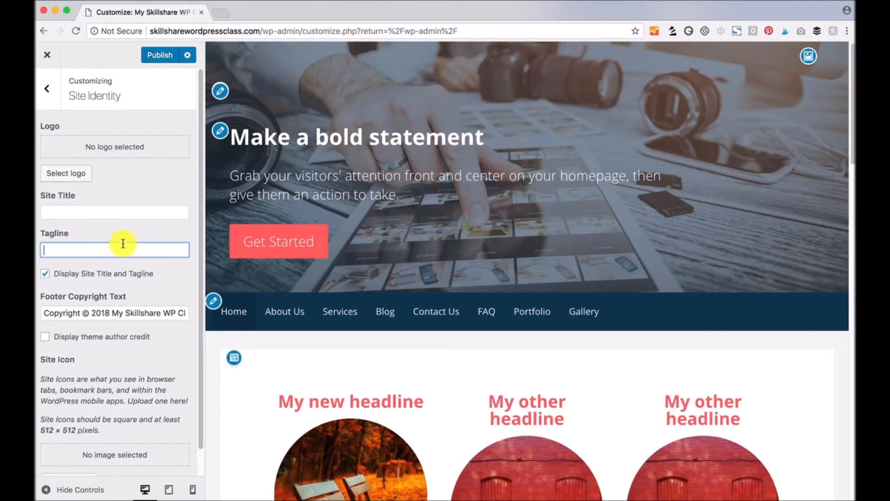
- Set the my Skillshare wordpress class image as the logo, skipping cropping, and return to the main list
{"action": "left_click", "coordinate": [57, 174]}
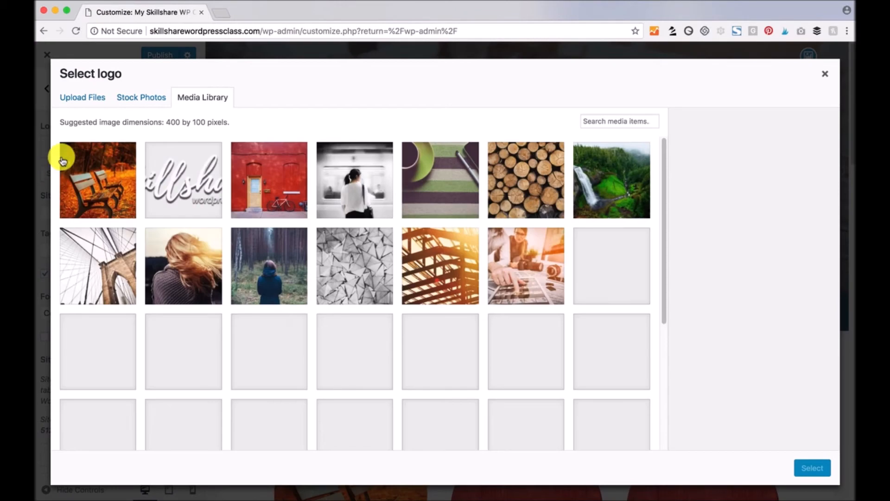
{"action": "left_click", "coordinate": [199, 182]}
{"action": "left_click", "coordinate": [812, 467]}
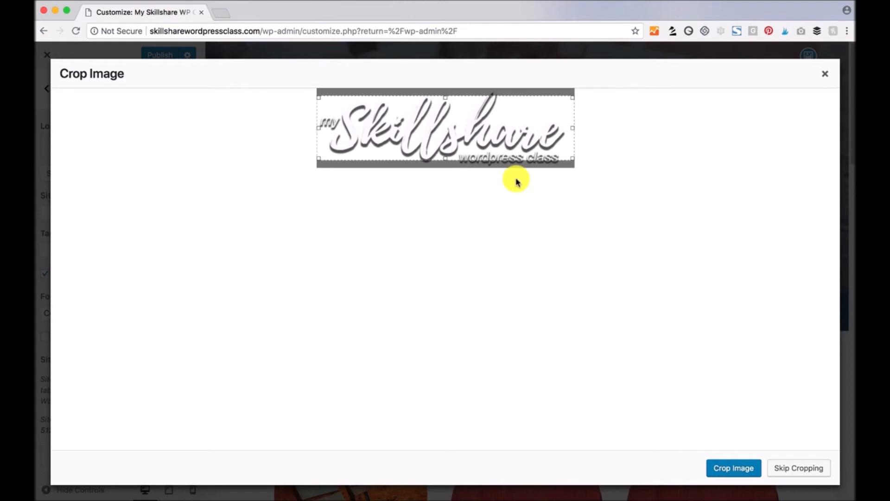
{"action": "left_click", "coordinate": [796, 468]}
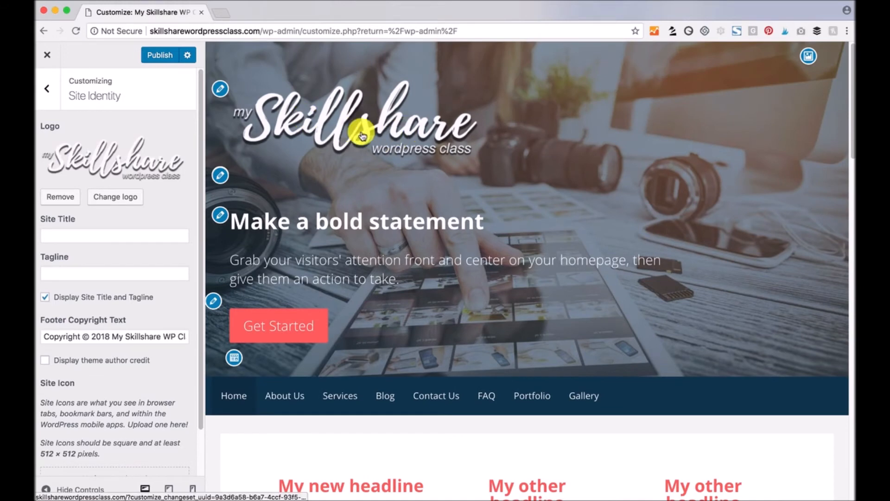
{"action": "scroll", "coordinate": [143, 342], "scroll_direction": "down", "scroll_amount": 2}
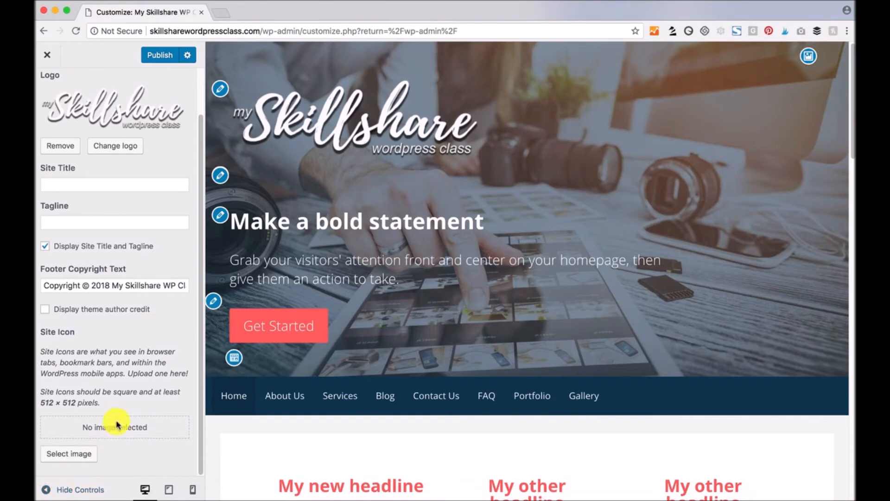
{"action": "scroll", "coordinate": [116, 424], "scroll_direction": "up", "scroll_amount": 2}
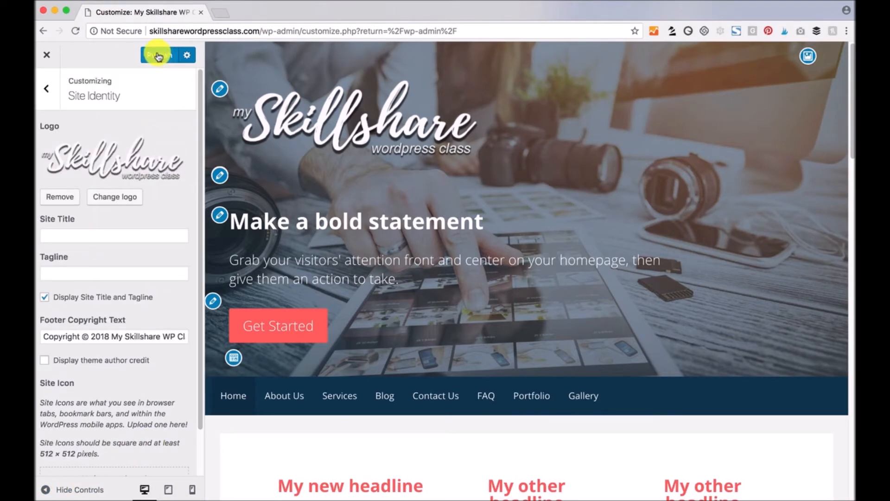
{"action": "left_click", "coordinate": [48, 90]}
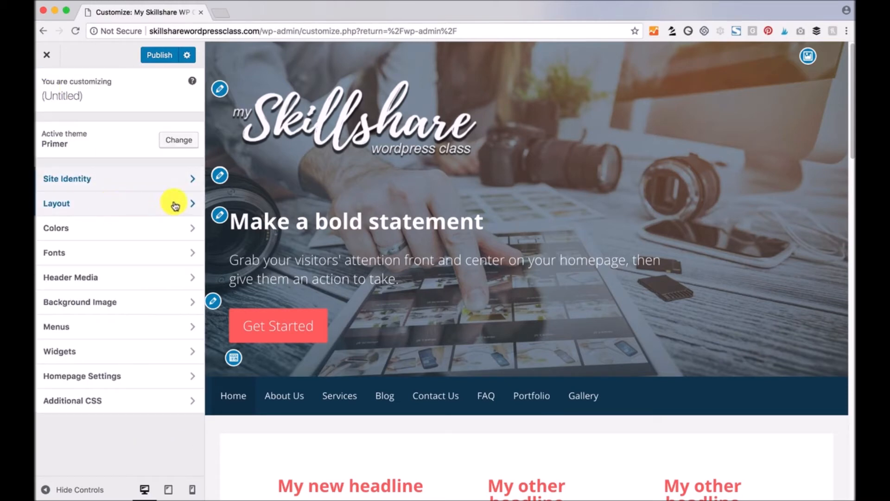
{"action": "left_click", "coordinate": [193, 202]}
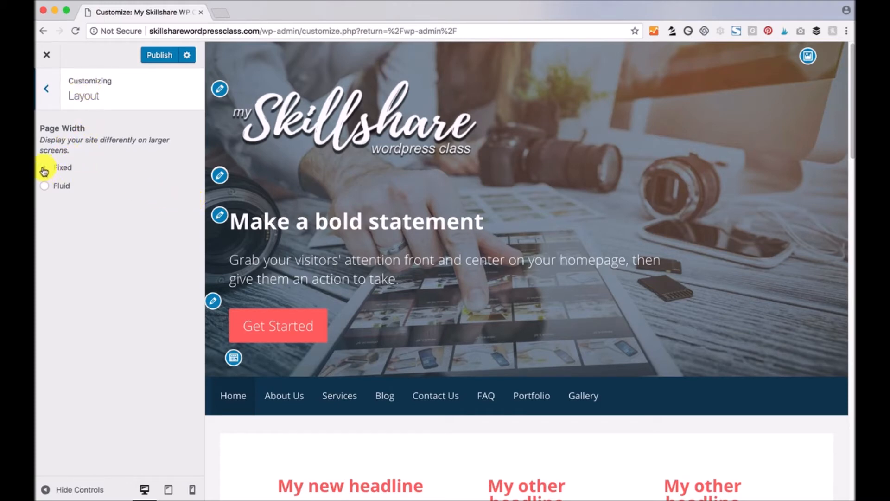
{"action": "left_click", "coordinate": [45, 186]}
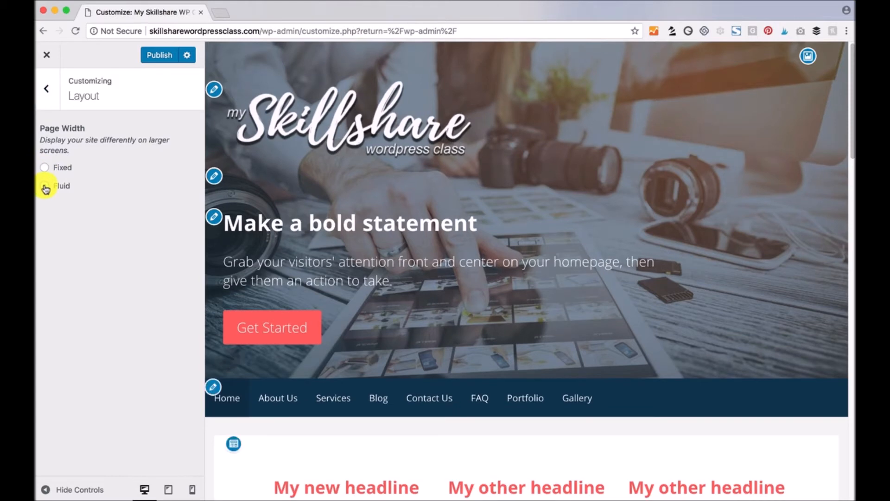
{"action": "mouse_move", "coordinate": [854, 499]}
{"action": "left_mouse_down"}
{"action": "mouse_move", "coordinate": [815, 493]}
{"action": "mouse_move", "coordinate": [849, 490]}
{"action": "left_mouse_up"}
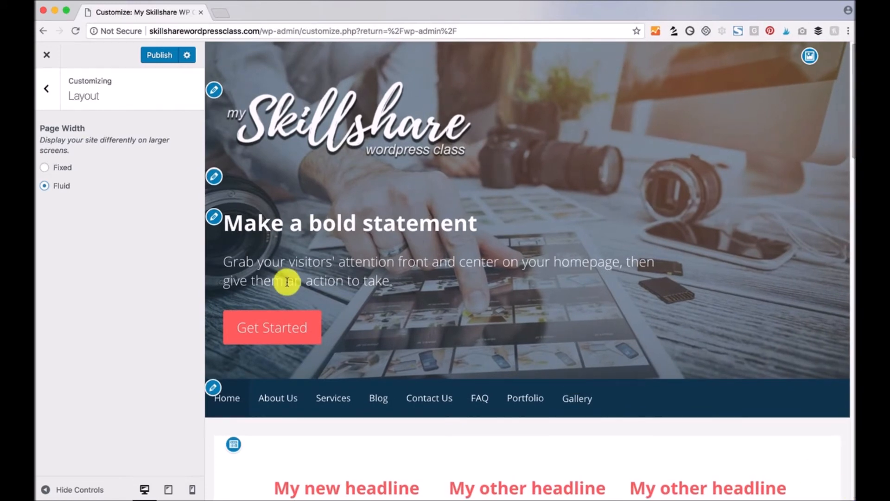
{"action": "left_click", "coordinate": [45, 170]}
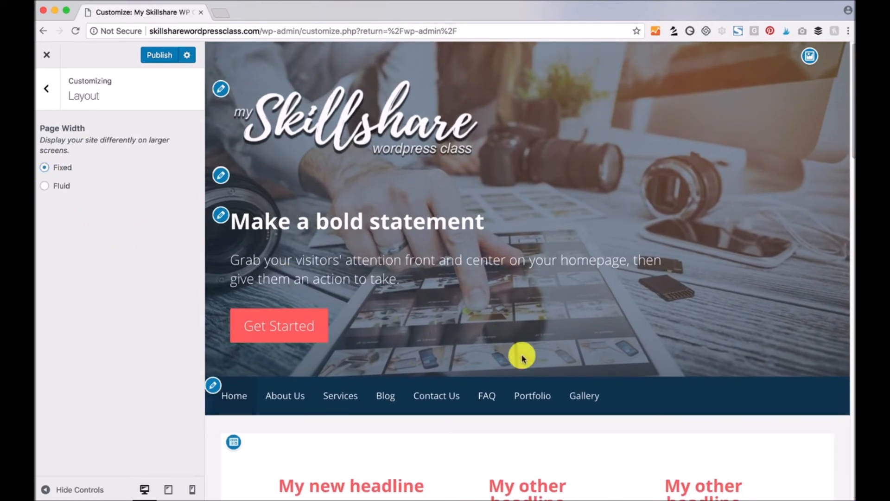
{"action": "mouse_move", "coordinate": [844, 495]}
{"action": "left_mouse_down"}
{"action": "mouse_move", "coordinate": [680, 484]}
{"action": "mouse_move", "coordinate": [854, 492]}
{"action": "left_mouse_up"}
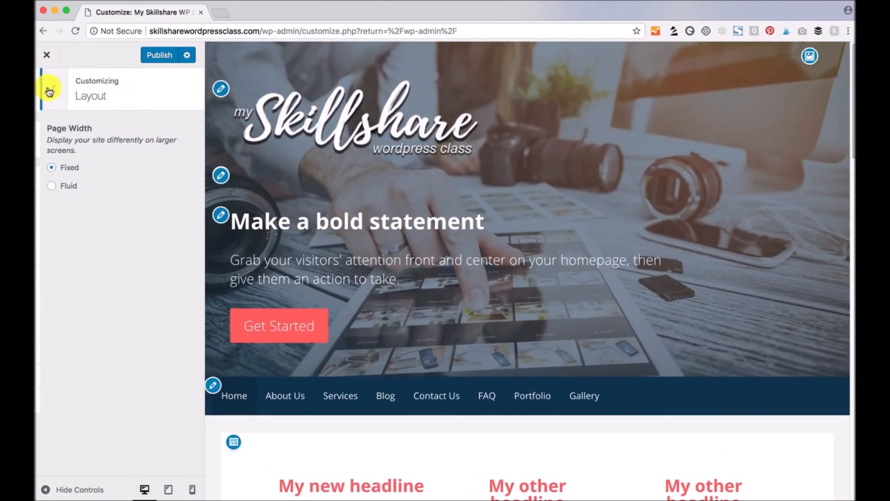
{"action": "left_click", "coordinate": [48, 91]}
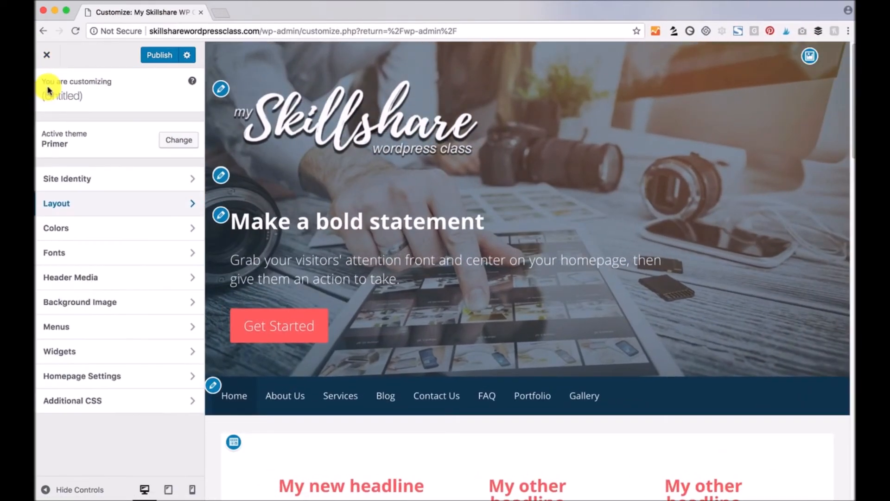
- Apply the Plum base colour scheme and scroll the preview to review it
{"action": "left_click", "coordinate": [192, 231]}
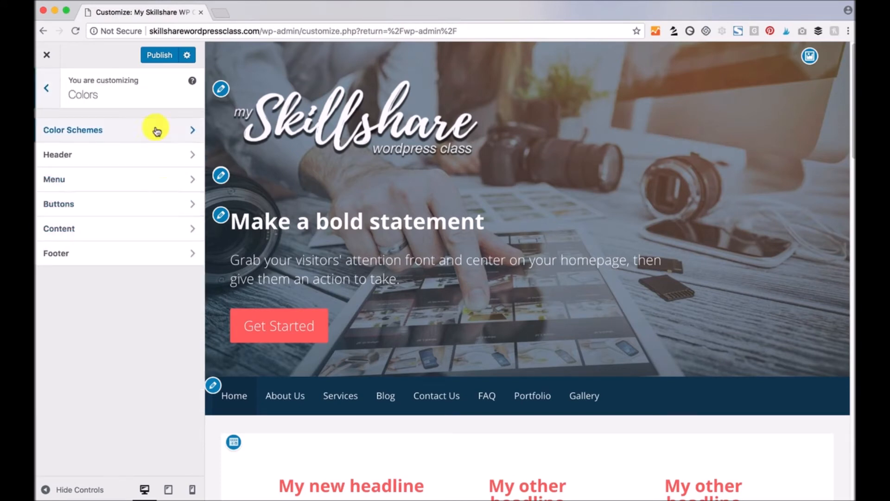
{"action": "left_click", "coordinate": [103, 132]}
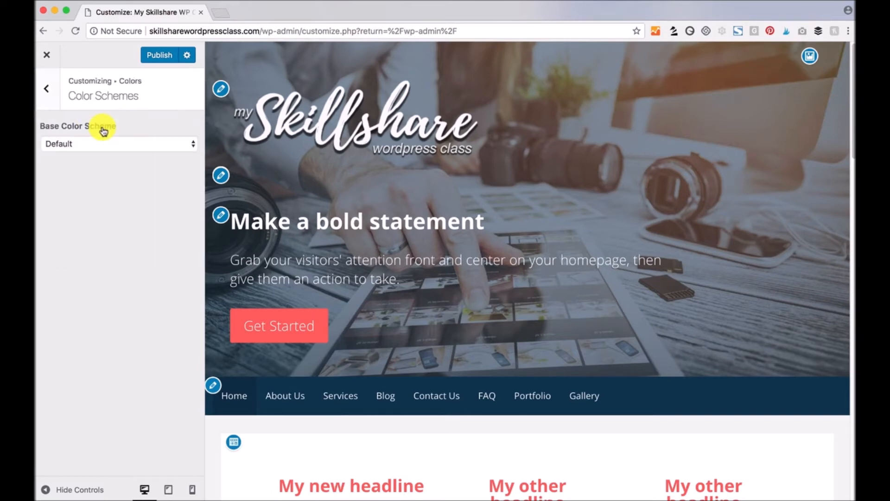
{"action": "left_click", "coordinate": [193, 144]}
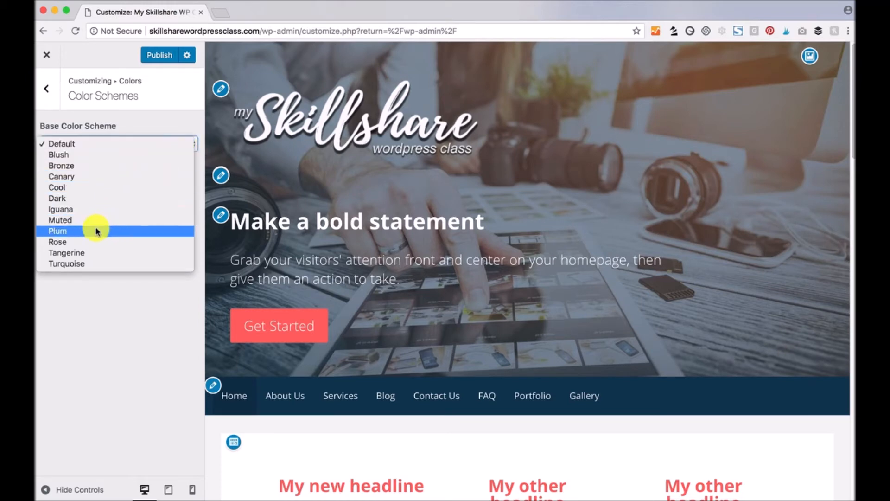
{"action": "left_click", "coordinate": [70, 232]}
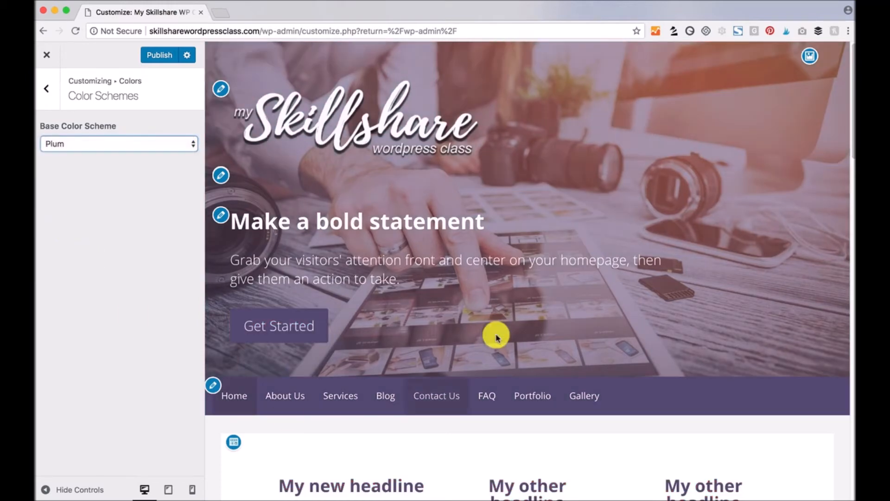
{"action": "scroll", "coordinate": [306, 340], "scroll_direction": "down", "scroll_amount": 6}
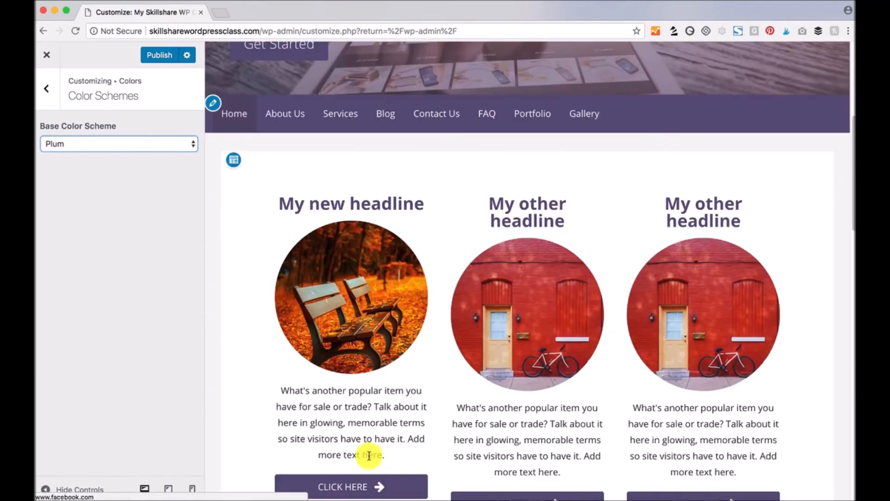
{"action": "scroll", "coordinate": [369, 449], "scroll_direction": "down", "scroll_amount": 1}
{"action": "scroll", "coordinate": [435, 432], "scroll_direction": "down", "scroll_amount": 15}
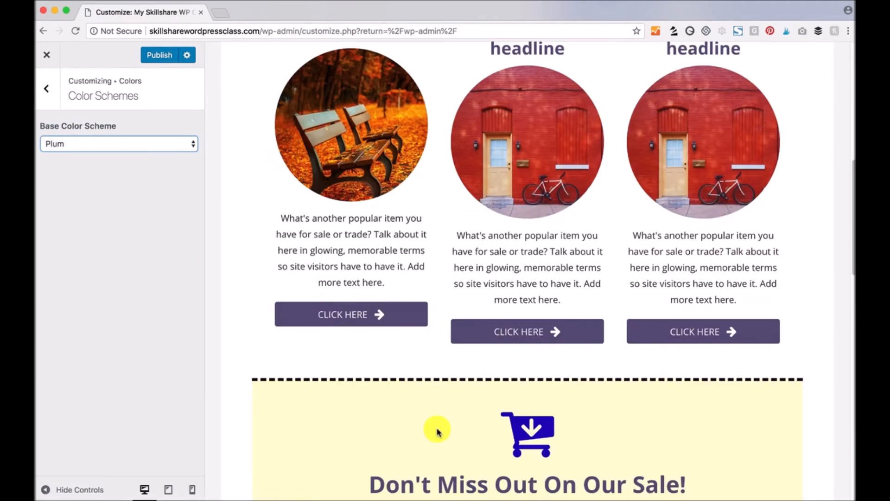
{"action": "scroll", "coordinate": [436, 431], "scroll_direction": "down", "scroll_amount": 5}
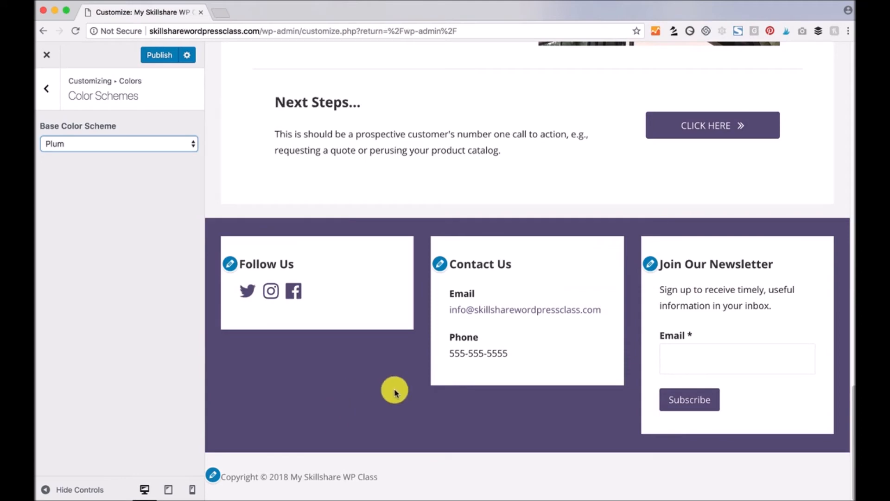
{"action": "scroll", "coordinate": [396, 391], "scroll_direction": "up", "scroll_amount": 20}
- Switch the Base Color Scheme to Muted instead of Plum
{"action": "left_click", "coordinate": [135, 145]}
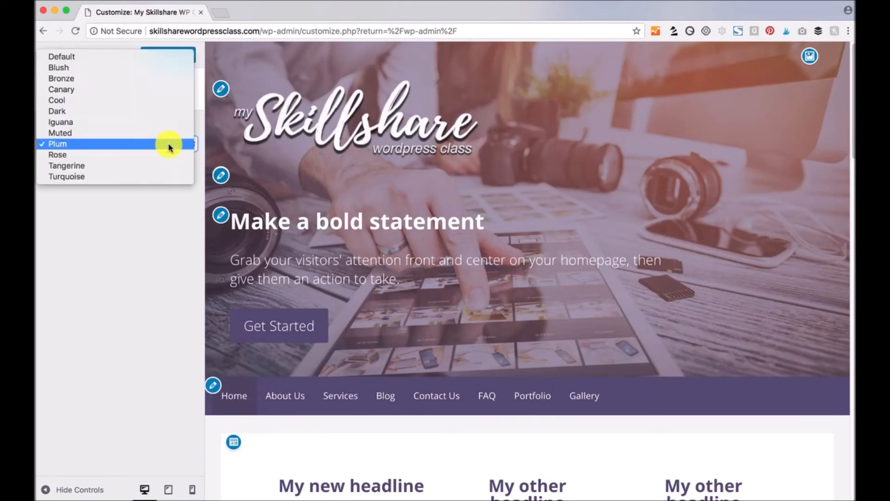
{"action": "left_click", "coordinate": [165, 133]}
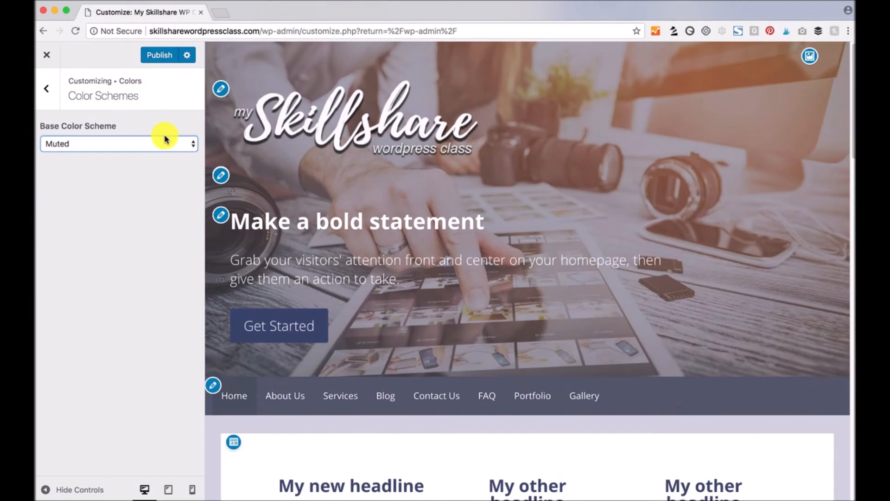
{"action": "scroll", "coordinate": [459, 373], "scroll_direction": "down", "scroll_amount": 15}
{"action": "scroll", "coordinate": [457, 372], "scroll_direction": "up", "scroll_amount": 15}
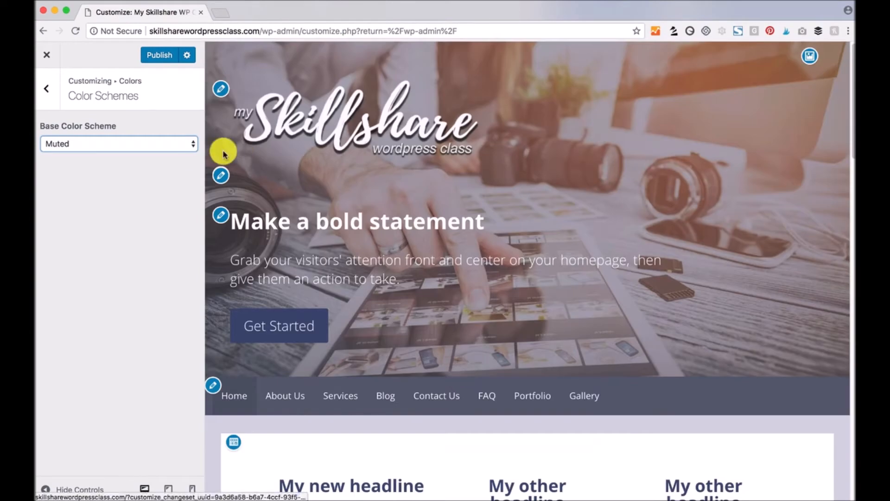
{"action": "left_click", "coordinate": [47, 89]}
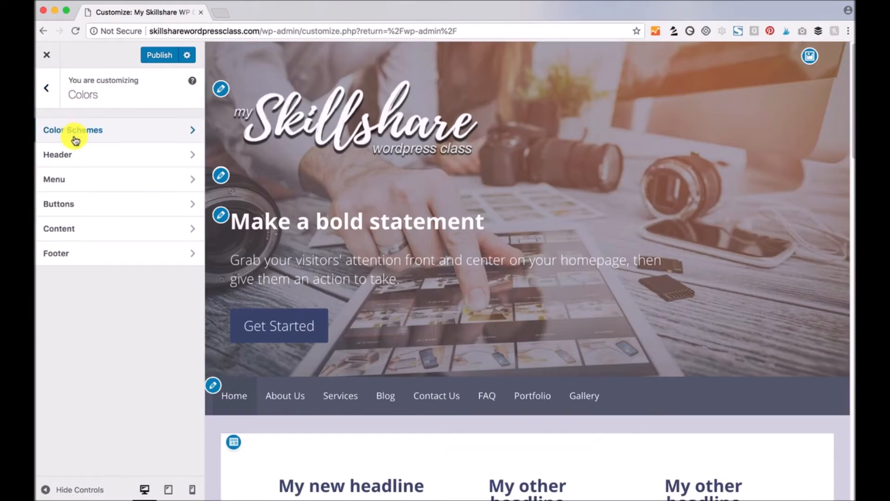
- Set the Header colours to Hero Background #c195b9 with adjusted overlay and black Hero Text
{"action": "left_click", "coordinate": [80, 155]}
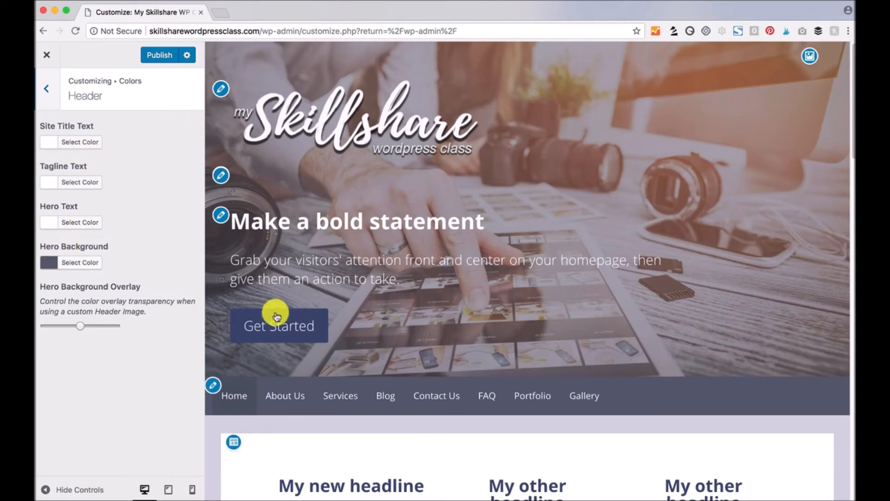
{"action": "left_click", "coordinate": [51, 263]}
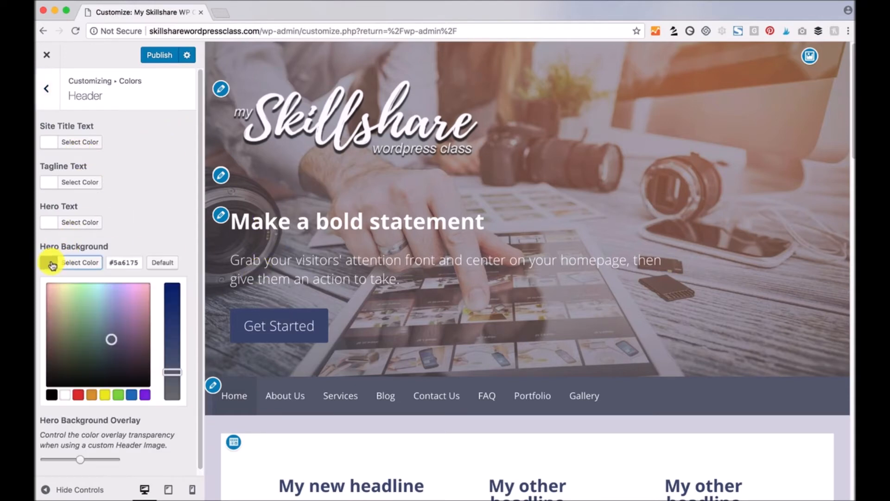
{"action": "left_click_drag", "start_coordinate": [111, 336], "coordinate": [134, 303]}
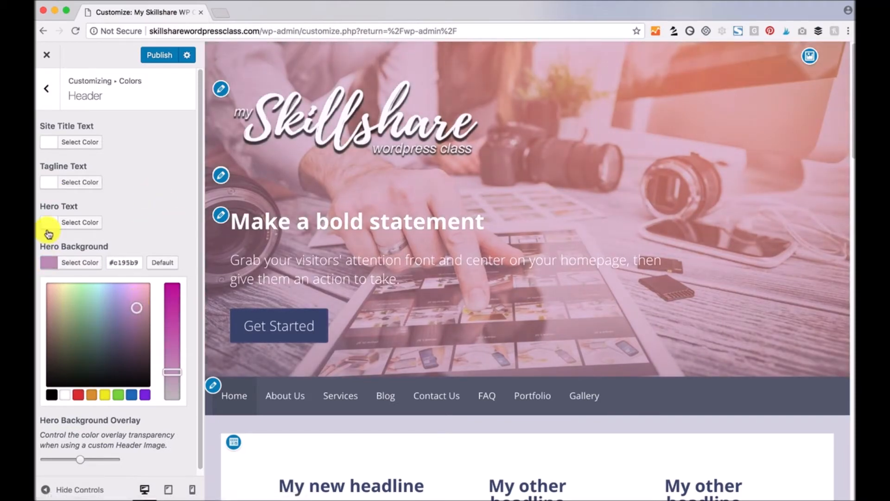
{"action": "left_click", "coordinate": [51, 225]}
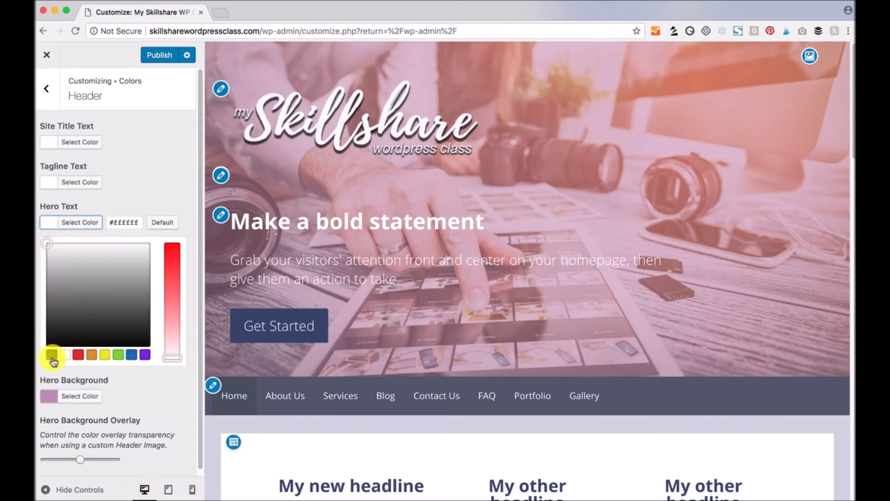
{"action": "left_click", "coordinate": [52, 355]}
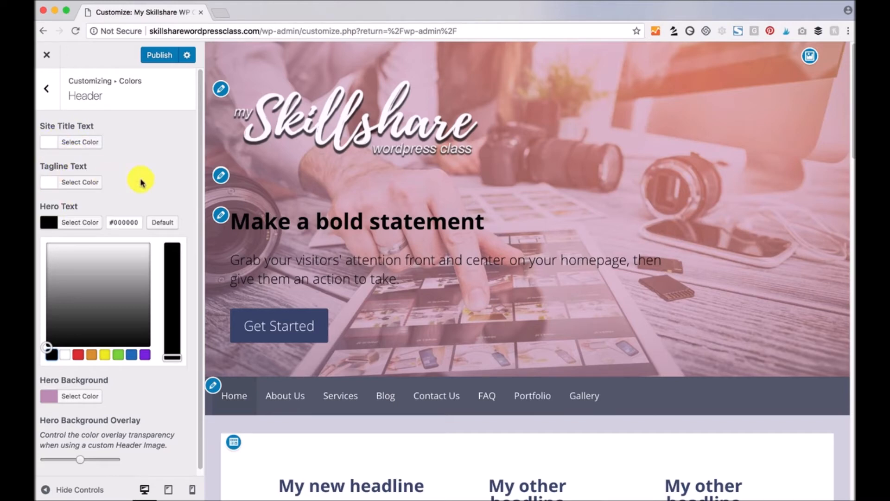
{"action": "scroll", "coordinate": [181, 172], "scroll_direction": "down", "scroll_amount": 1}
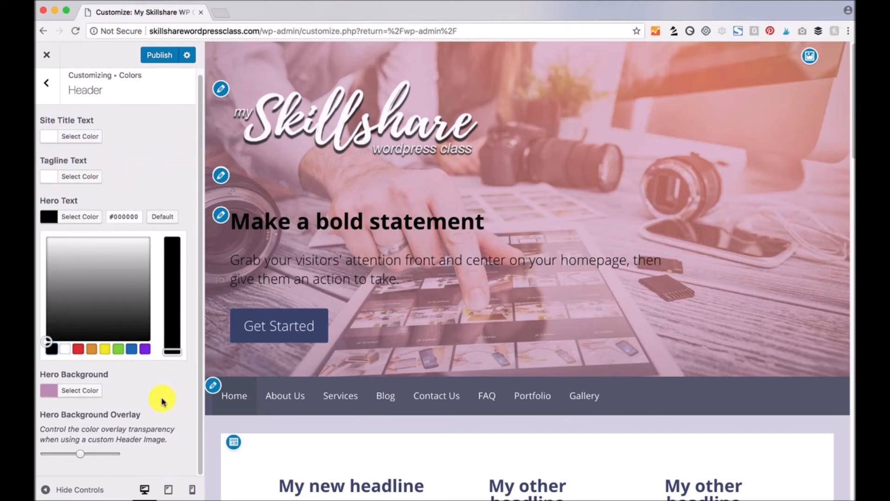
{"action": "left_click", "coordinate": [88, 459]}
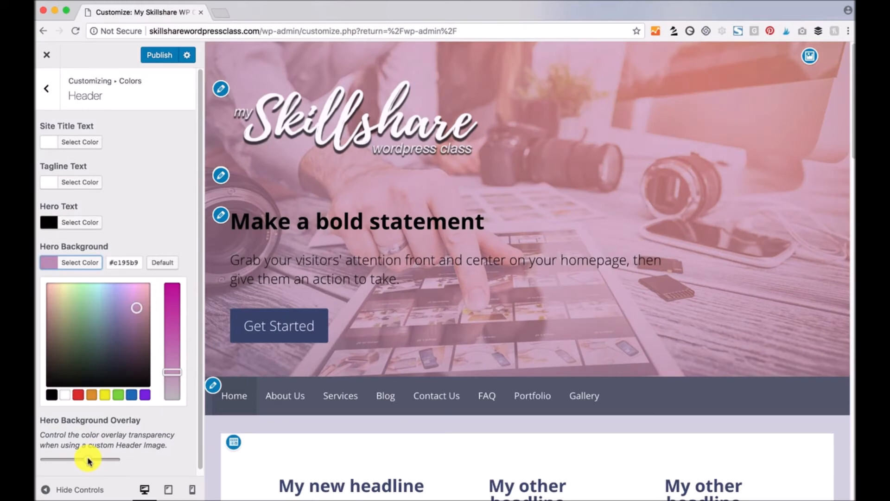
{"action": "mouse_move", "coordinate": [80, 461]}
{"action": "left_mouse_down"}
{"action": "mouse_move", "coordinate": [71, 459]}
{"action": "mouse_move", "coordinate": [91, 459]}
{"action": "left_mouse_up"}
{"action": "left_click", "coordinate": [87, 458]}
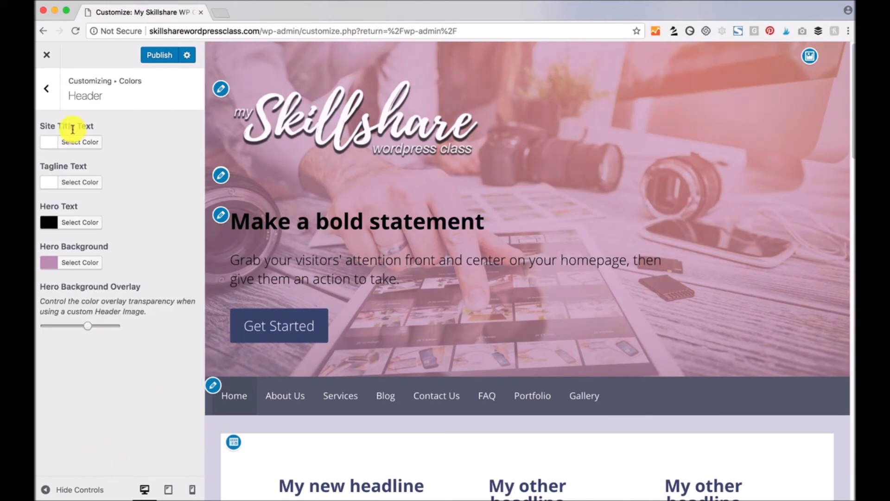
{"action": "left_click", "coordinate": [47, 88]}
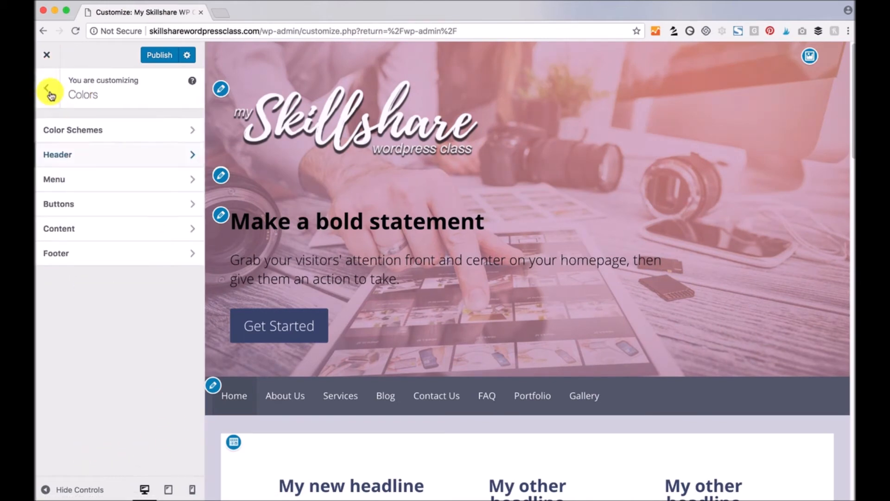
- Make the menu Background colour magenta-purple (#a81aad)
{"action": "left_click", "coordinate": [89, 184]}
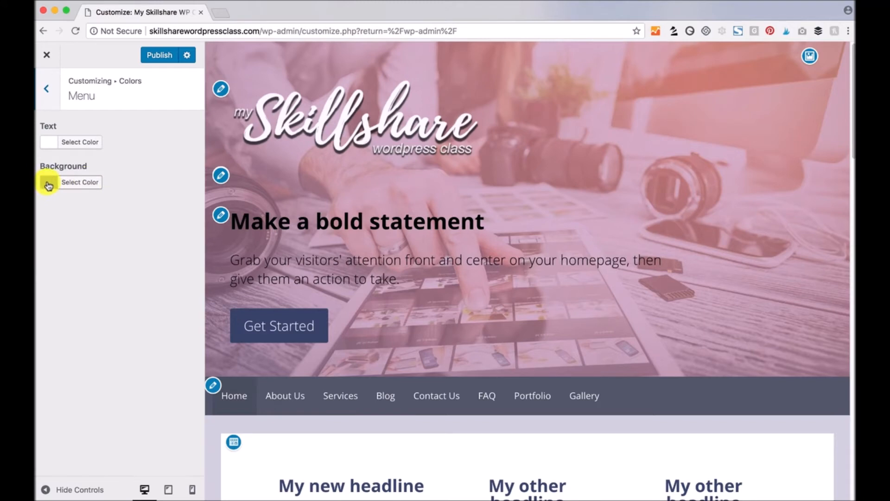
{"action": "left_click", "coordinate": [48, 185]}
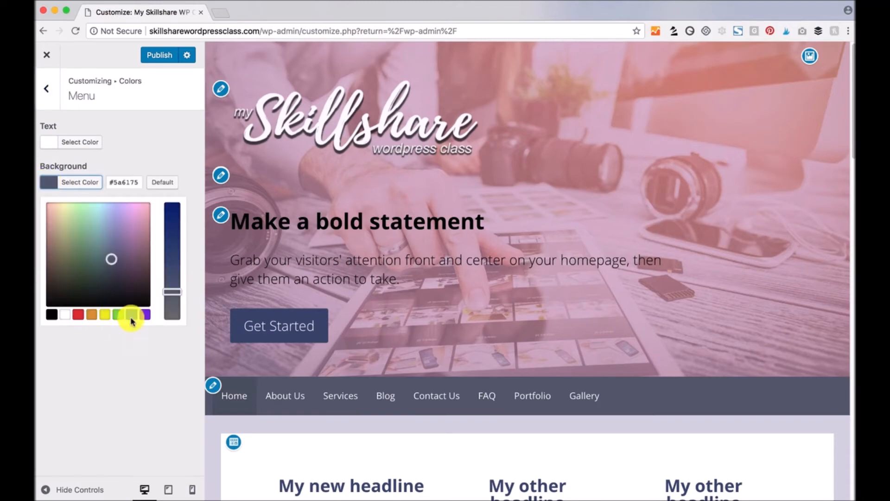
{"action": "left_click", "coordinate": [145, 316]}
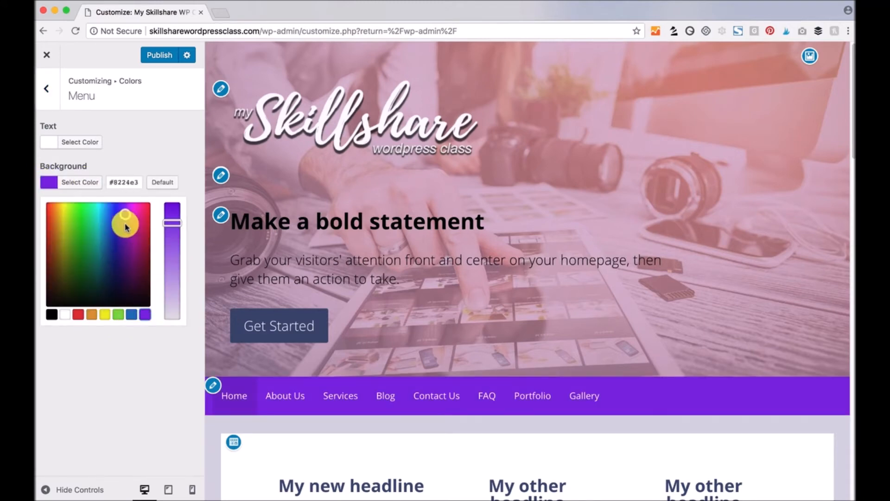
{"action": "left_click_drag", "start_coordinate": [126, 216], "coordinate": [137, 236]}
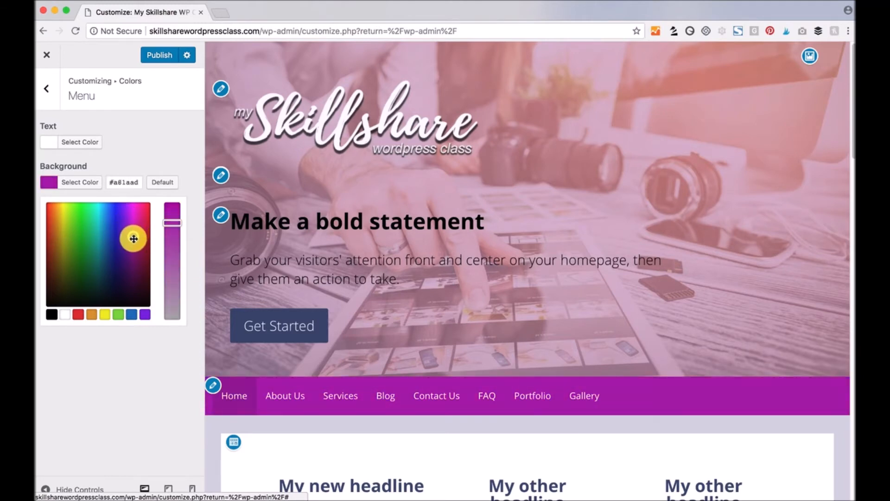
{"action": "left_click", "coordinate": [142, 371]}
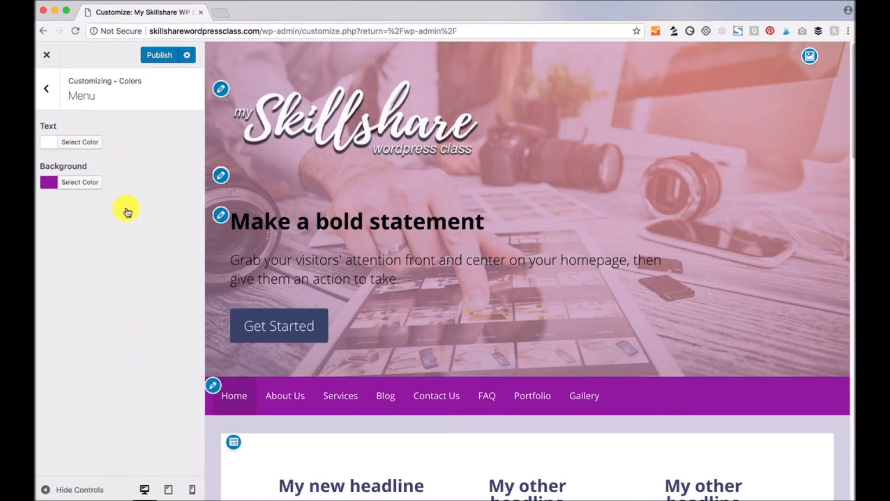
- Set the menu Text colour to white (#ffffff) from the palette
{"action": "left_click", "coordinate": [51, 149]}
{"action": "left_click", "coordinate": [53, 276]}
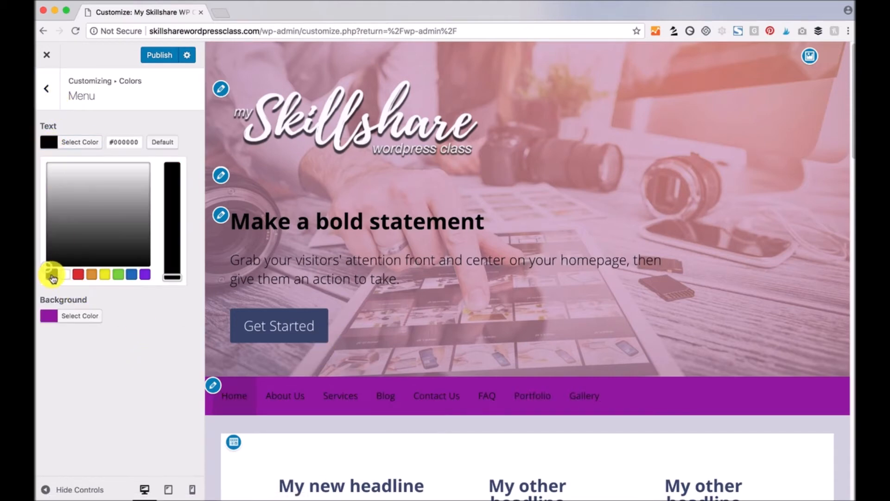
{"action": "left_click", "coordinate": [105, 276]}
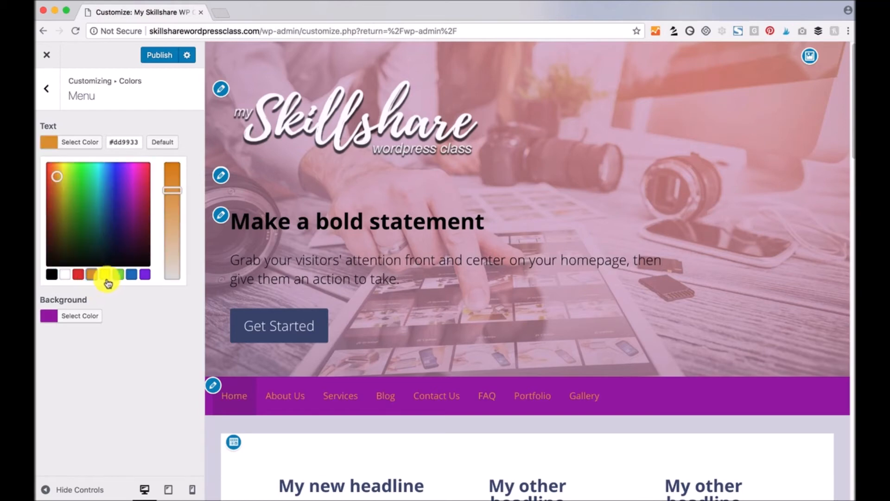
{"action": "left_click", "coordinate": [65, 274]}
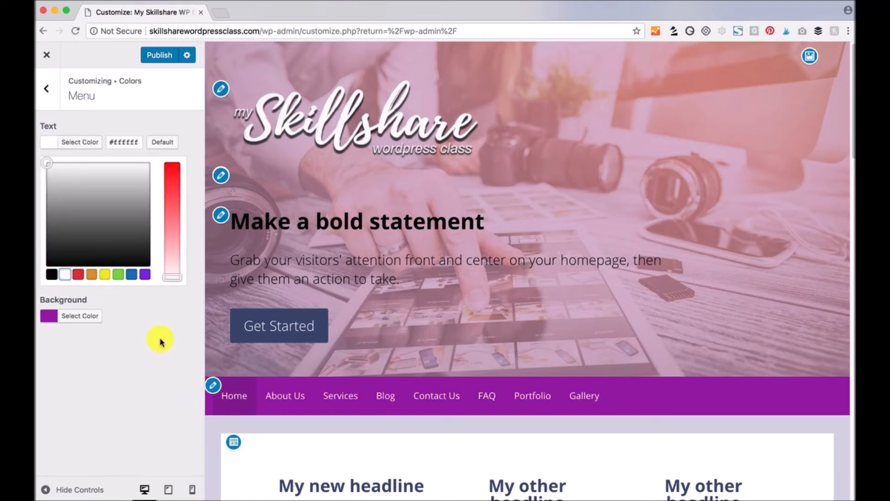
{"action": "left_click", "coordinate": [177, 354]}
{"action": "left_click", "coordinate": [47, 89]}
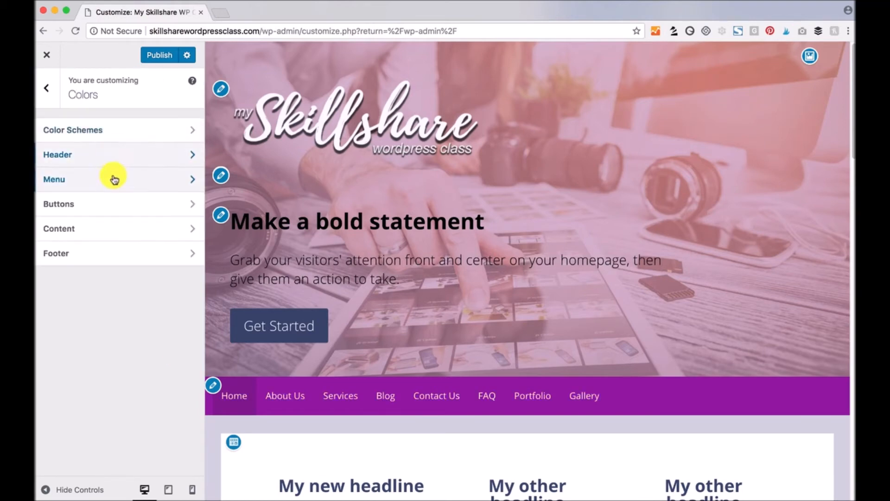
- Change the Buttons Background colour from dark navy to purple #a85592
{"action": "left_click", "coordinate": [86, 212]}
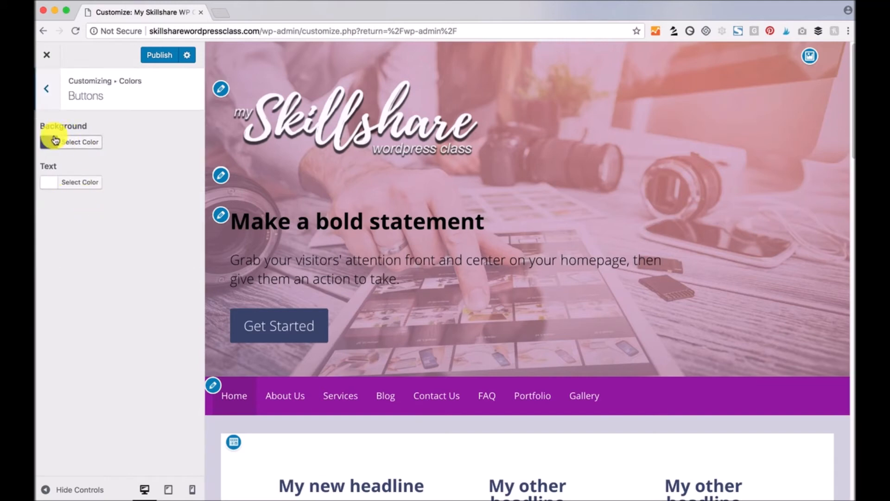
{"action": "scroll", "coordinate": [342, 324], "scroll_direction": "down", "scroll_amount": 10}
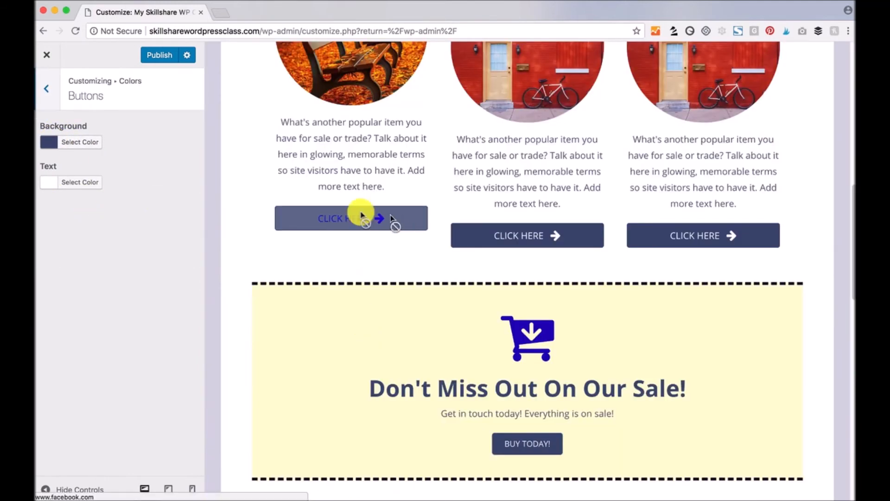
{"action": "left_click", "coordinate": [49, 144]}
{"action": "left_click", "coordinate": [111, 216]}
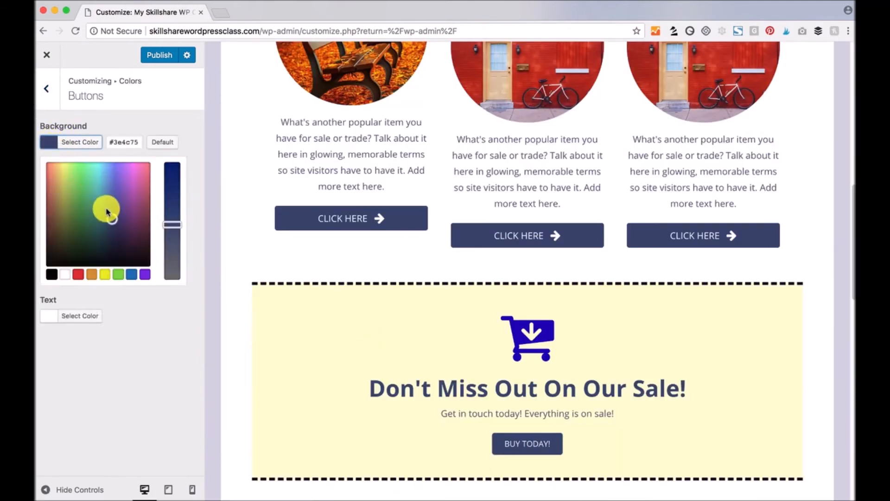
{"action": "left_click", "coordinate": [122, 200]}
{"action": "left_click_drag", "start_coordinate": [122, 201], "coordinate": [139, 195]}
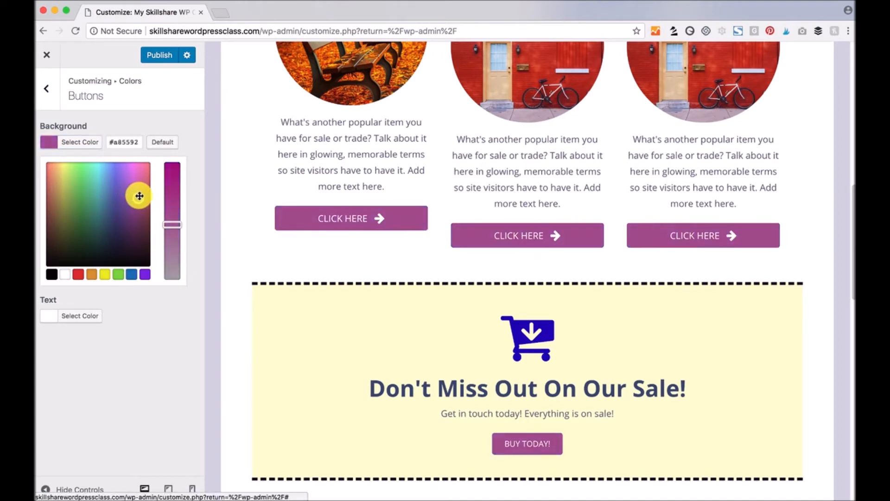
{"action": "left_click", "coordinate": [151, 342]}
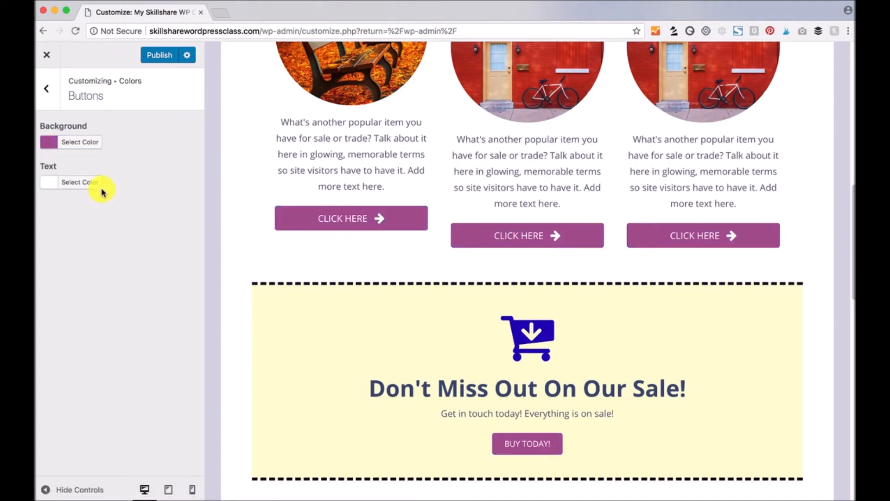
{"action": "left_click", "coordinate": [47, 89]}
- Set the Content Heading colour to black
{"action": "left_click", "coordinate": [145, 226]}
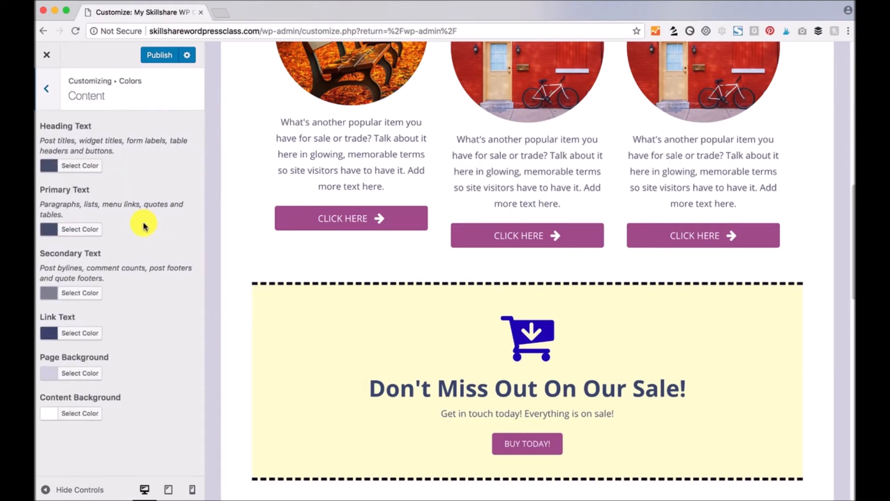
{"action": "scroll", "coordinate": [222, 227], "scroll_direction": "up", "scroll_amount": 10}
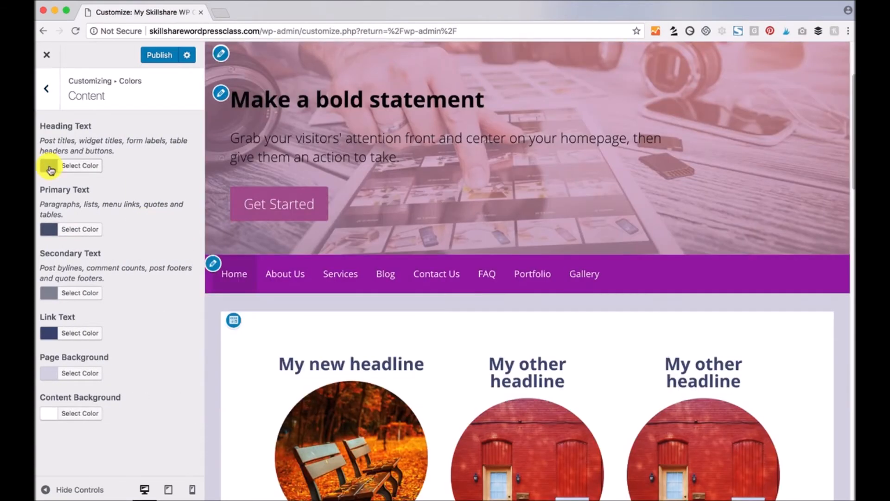
{"action": "left_click", "coordinate": [50, 167]}
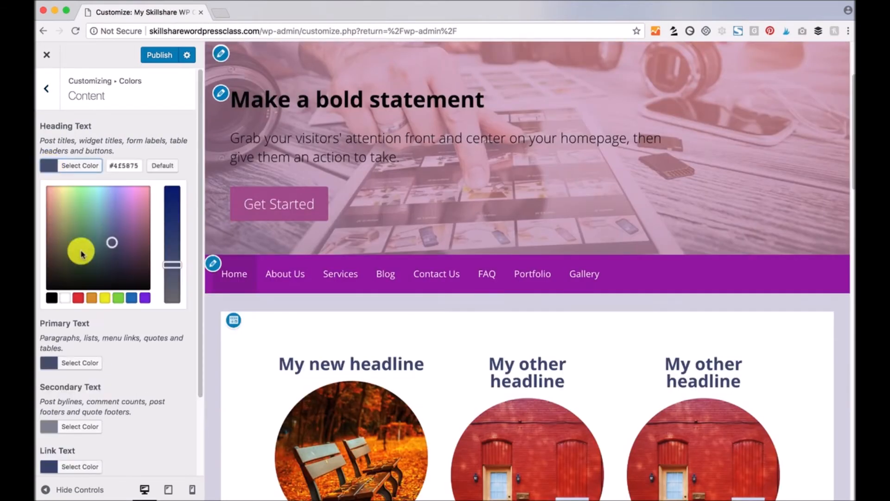
{"action": "left_click", "coordinate": [54, 299]}
{"action": "left_click", "coordinate": [162, 332]}
{"action": "scroll", "coordinate": [468, 315], "scroll_direction": "down", "scroll_amount": 3}
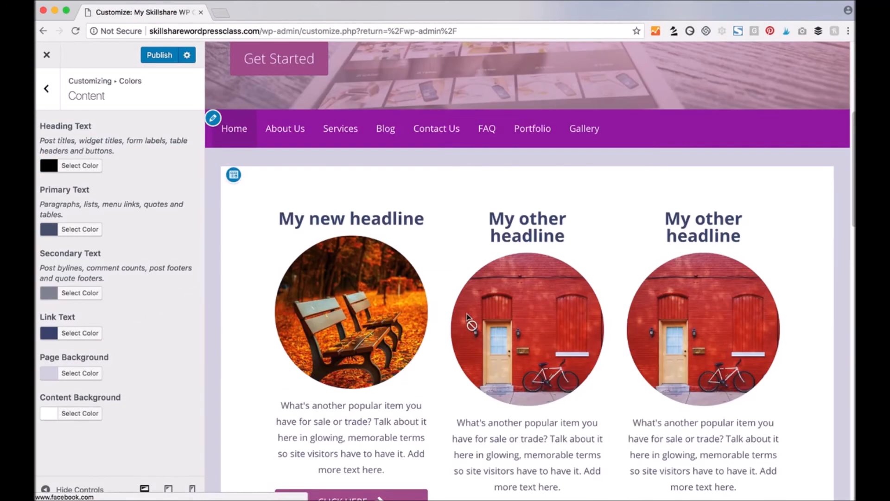
{"action": "scroll", "coordinate": [466, 315], "scroll_direction": "down", "scroll_amount": 15}
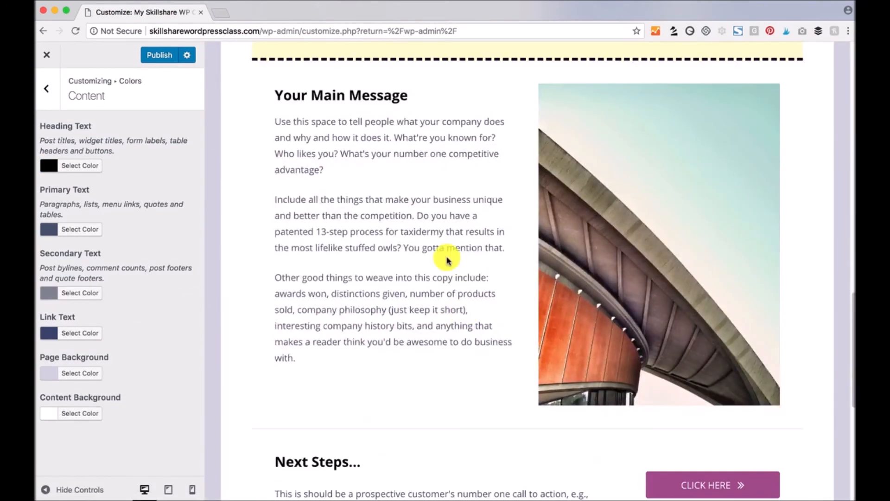
{"action": "left_click_drag", "start_coordinate": [410, 95], "coordinate": [273, 95]}
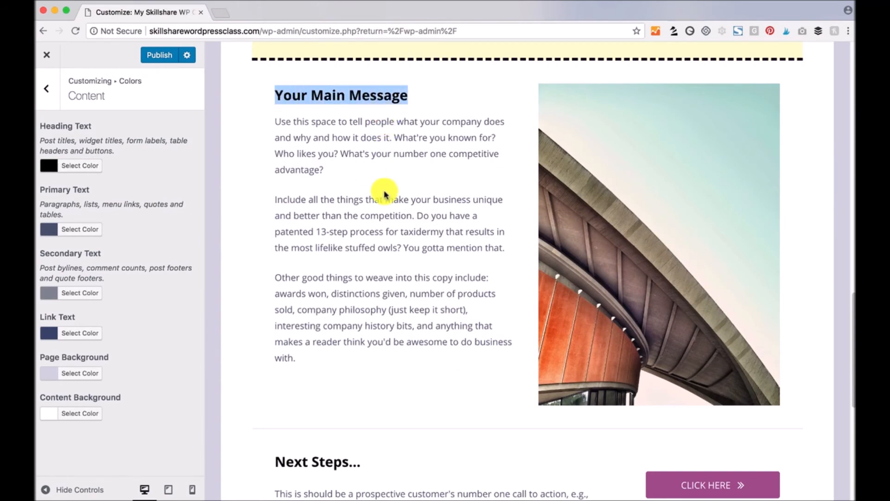
{"action": "scroll", "coordinate": [384, 193], "scroll_direction": "up", "scroll_amount": 15}
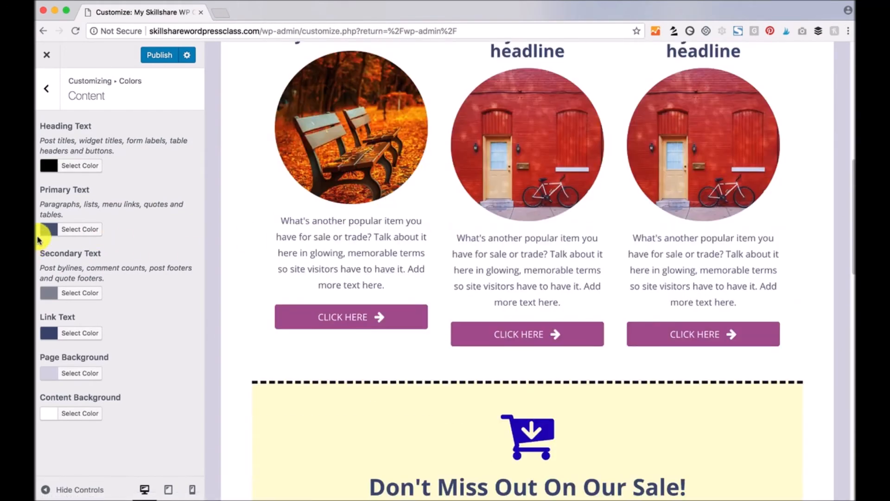
- Make Primary Text black and Secondary Text red
{"action": "left_click", "coordinate": [48, 229]}
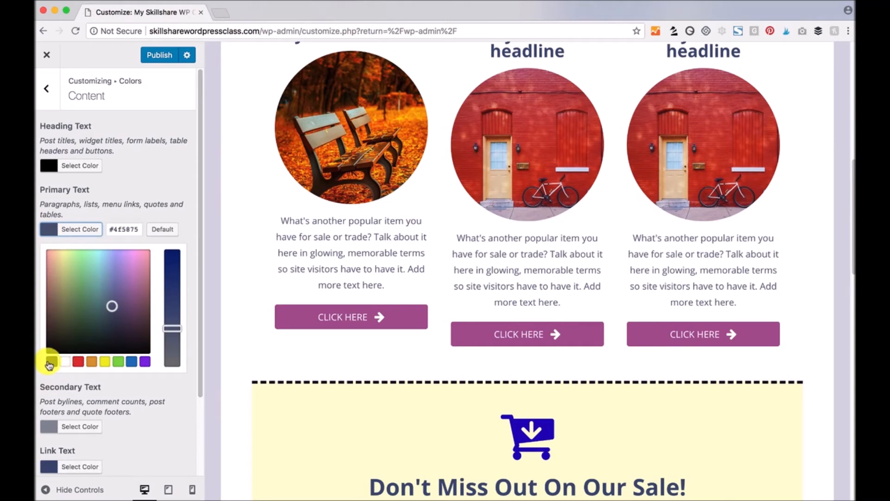
{"action": "left_click", "coordinate": [50, 364]}
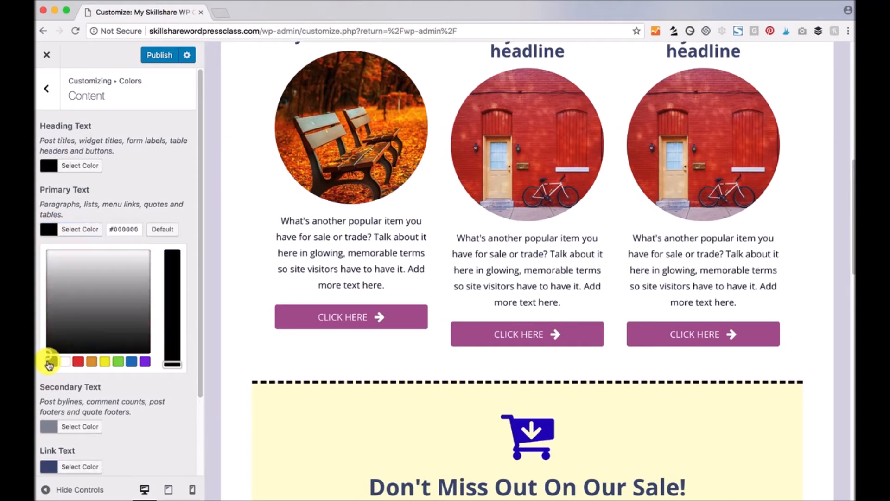
{"action": "left_click", "coordinate": [137, 303]}
{"action": "left_click", "coordinate": [51, 363]}
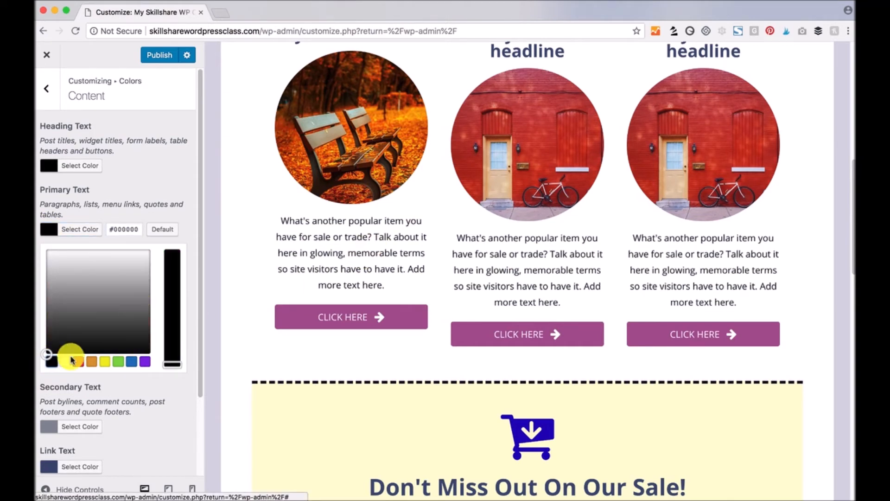
{"action": "left_click", "coordinate": [193, 247]}
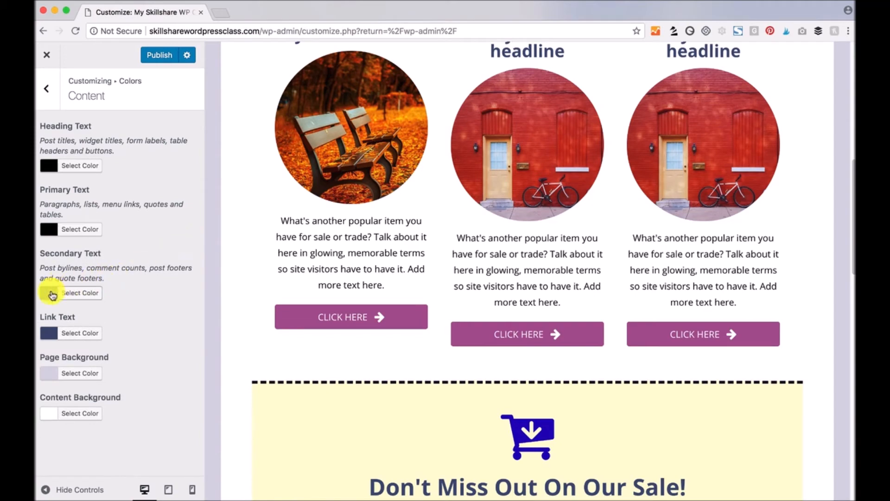
{"action": "left_click", "coordinate": [53, 294]}
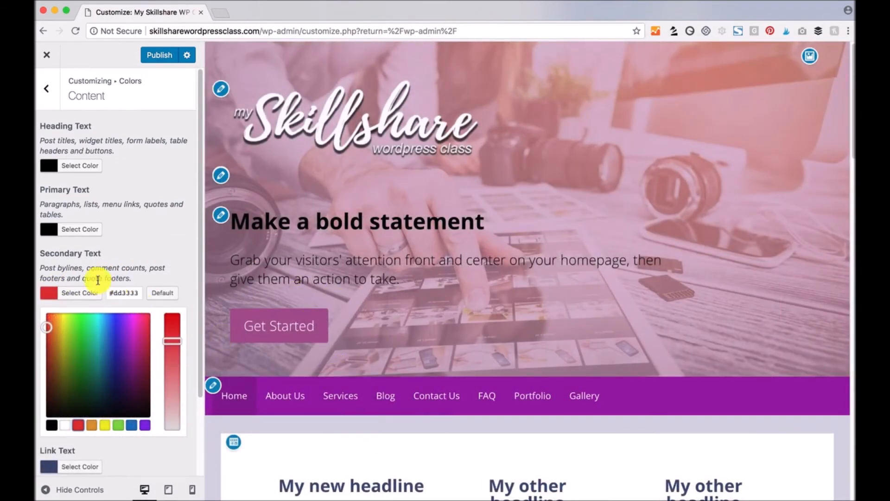
{"action": "left_click", "coordinate": [47, 270]}
{"action": "left_click_drag", "start_coordinate": [41, 268], "coordinate": [146, 268]}
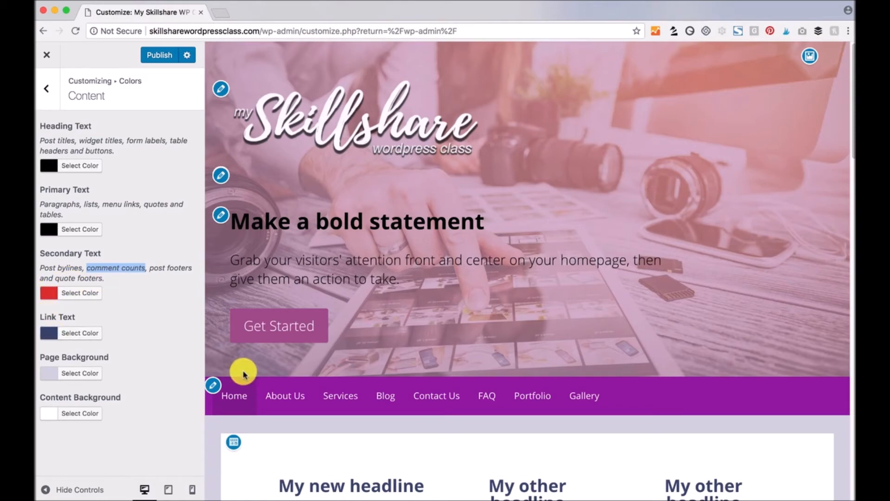
- Set Link Text to green #81d742
{"action": "scroll", "coordinate": [239, 367], "scroll_direction": "down", "scroll_amount": 10}
{"action": "scroll", "coordinate": [294, 344], "scroll_direction": "down", "scroll_amount": 4}
{"action": "scroll", "coordinate": [293, 347], "scroll_direction": "down", "scroll_amount": 15}
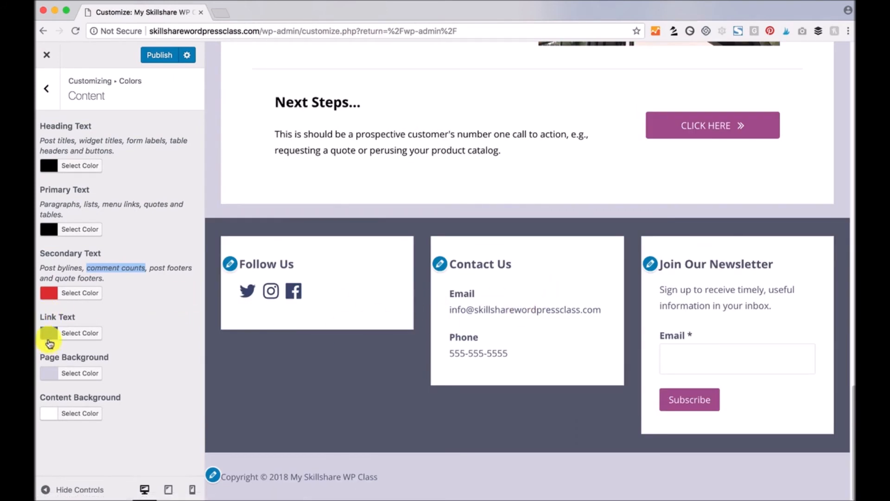
{"action": "left_click", "coordinate": [46, 332]}
{"action": "left_click", "coordinate": [118, 465]}
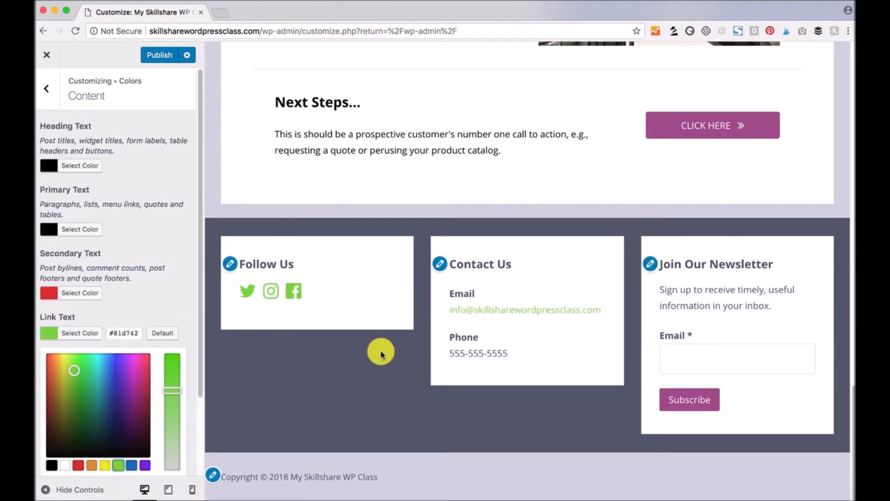
{"action": "left_click", "coordinate": [170, 273]}
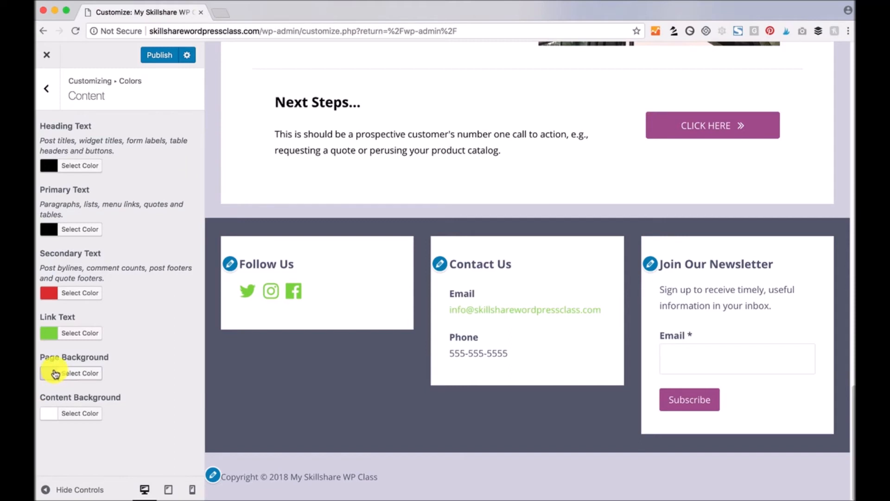
- Tint the Page Background pale grey-green #d2ddd7
{"action": "left_click", "coordinate": [55, 372]}
{"action": "scroll", "coordinate": [137, 336], "scroll_direction": "down", "scroll_amount": 3}
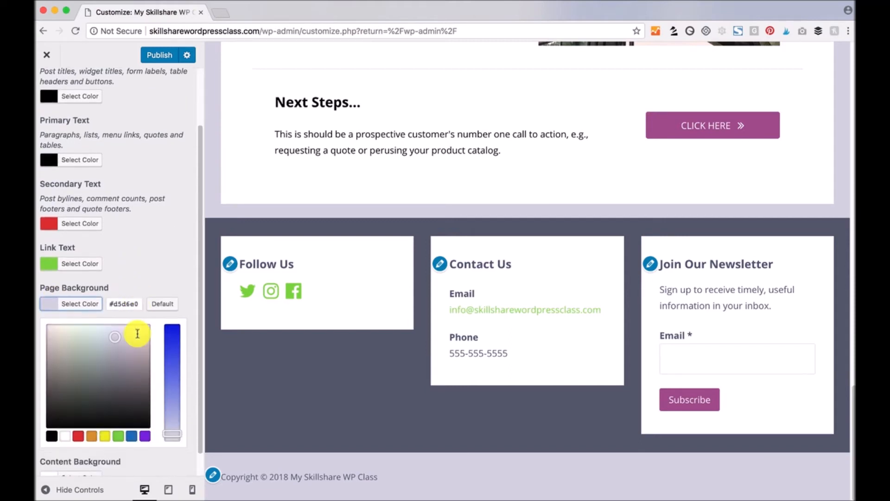
{"action": "left_click_drag", "start_coordinate": [111, 336], "coordinate": [86, 336]}
{"action": "left_click", "coordinate": [150, 253]}
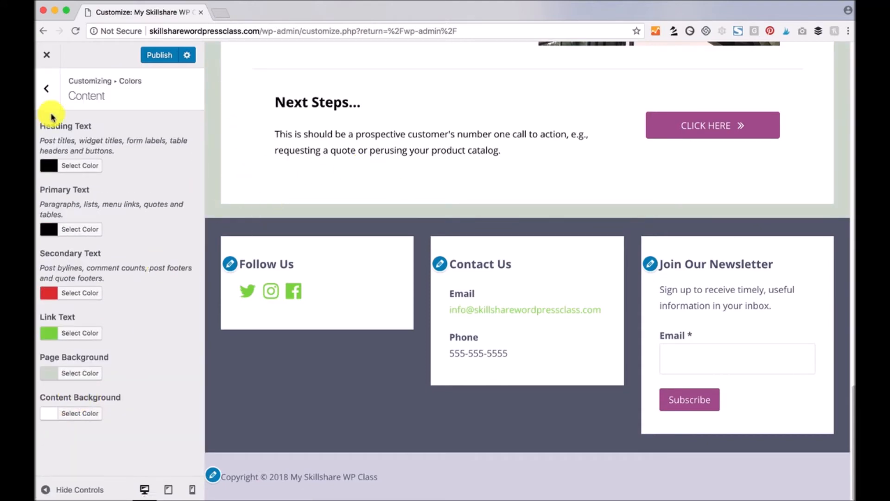
{"action": "left_click", "coordinate": [46, 92]}
- Try out colours for the footer Widget Heading and Widget Text
{"action": "left_click", "coordinate": [52, 253]}
{"action": "left_click", "coordinate": [48, 142]}
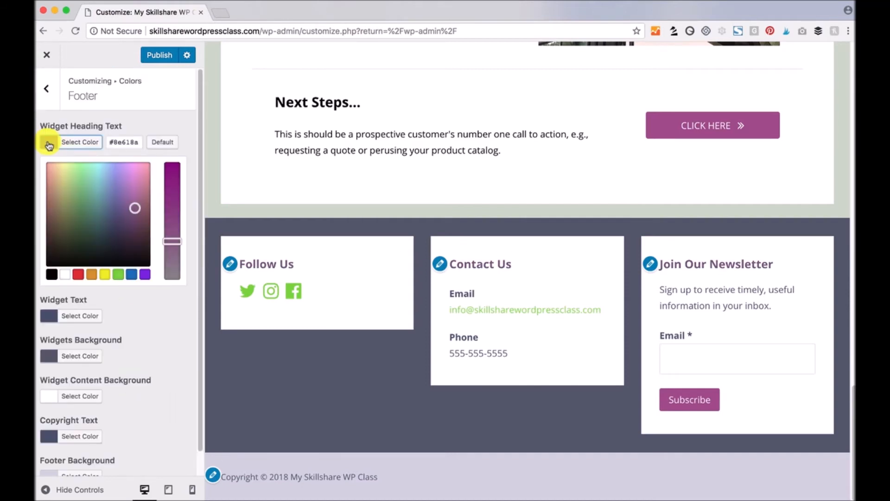
{"action": "left_click", "coordinate": [133, 206]}
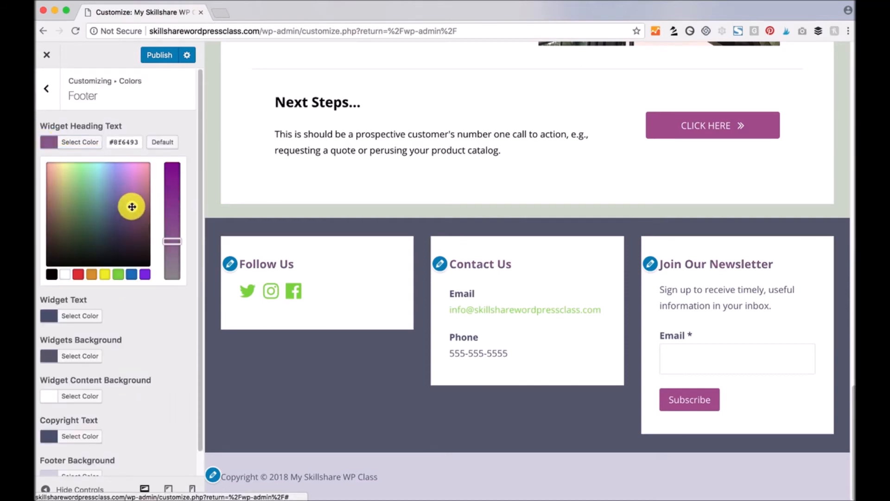
{"action": "left_click_drag", "start_coordinate": [288, 266], "coordinate": [264, 262]}
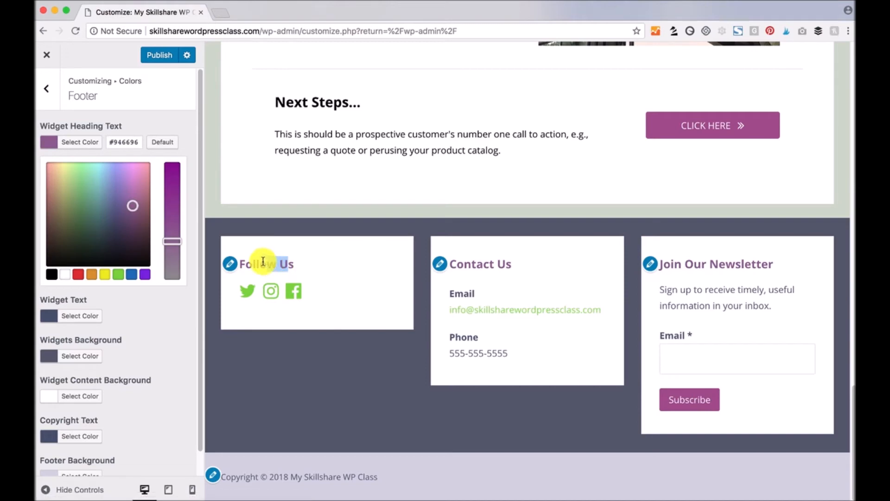
{"action": "left_click", "coordinate": [157, 312]}
{"action": "left_click", "coordinate": [49, 182]}
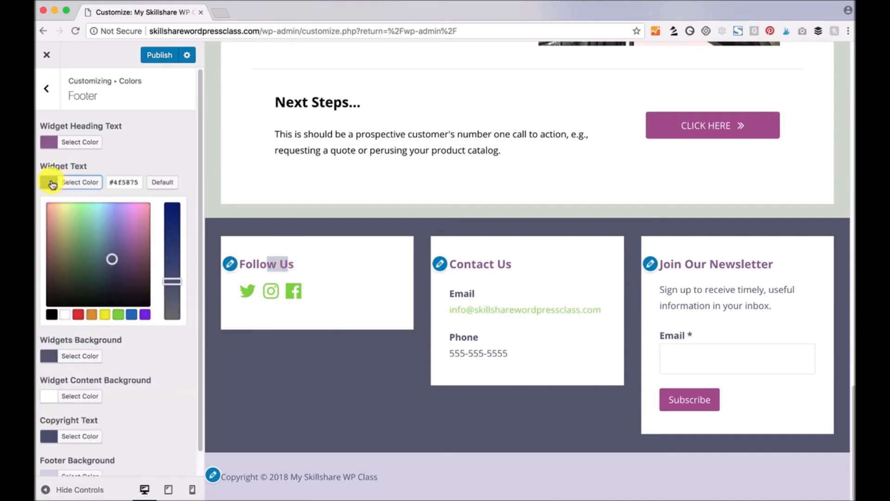
{"action": "left_click", "coordinate": [52, 315]}
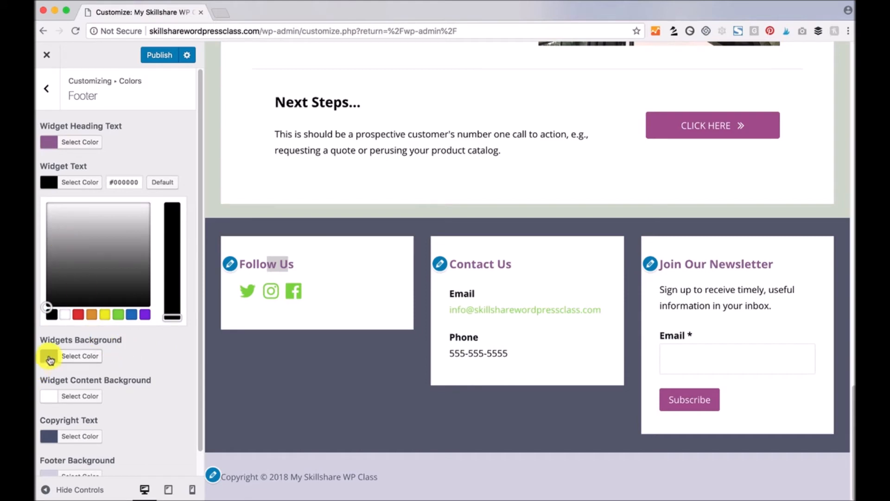
- Set both Widgets and Widget Content Background to dark purple #684a5f
{"action": "left_click", "coordinate": [49, 356]}
{"action": "mouse_move", "coordinate": [132, 306]}
{"action": "left_mouse_down"}
{"action": "mouse_move", "coordinate": [135, 318]}
{"action": "mouse_move", "coordinate": [135, 304]}
{"action": "left_mouse_up"}
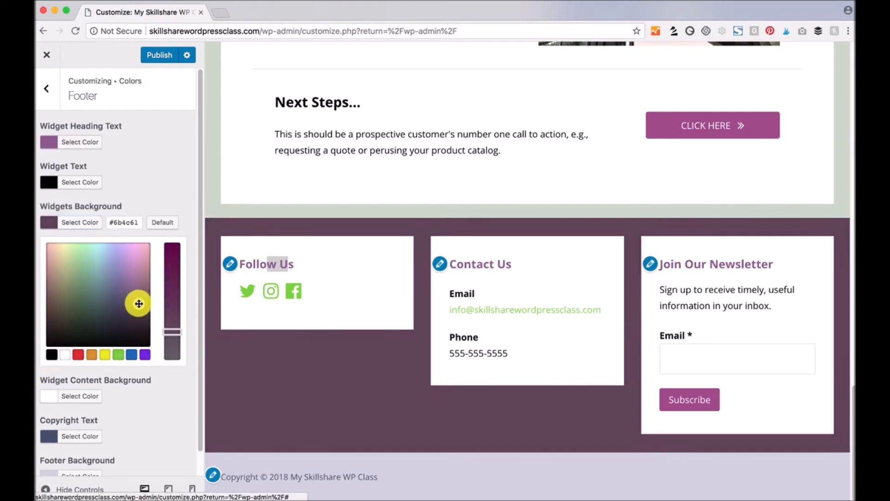
{"action": "left_click", "coordinate": [133, 409]}
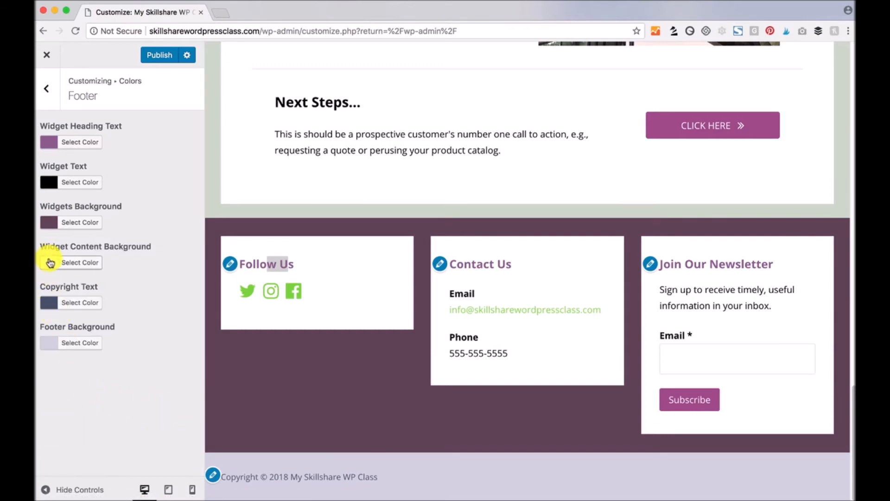
{"action": "left_click", "coordinate": [50, 263]}
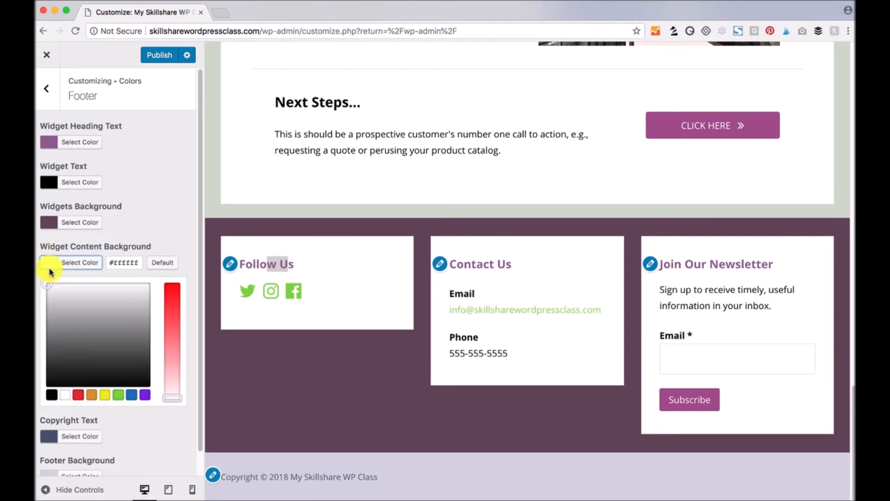
{"action": "left_click", "coordinate": [49, 222]}
{"action": "left_click", "coordinate": [135, 218]}
{"action": "left_click_drag", "start_coordinate": [136, 221], "coordinate": [102, 226]}
{"action": "key", "text": "super+c"}
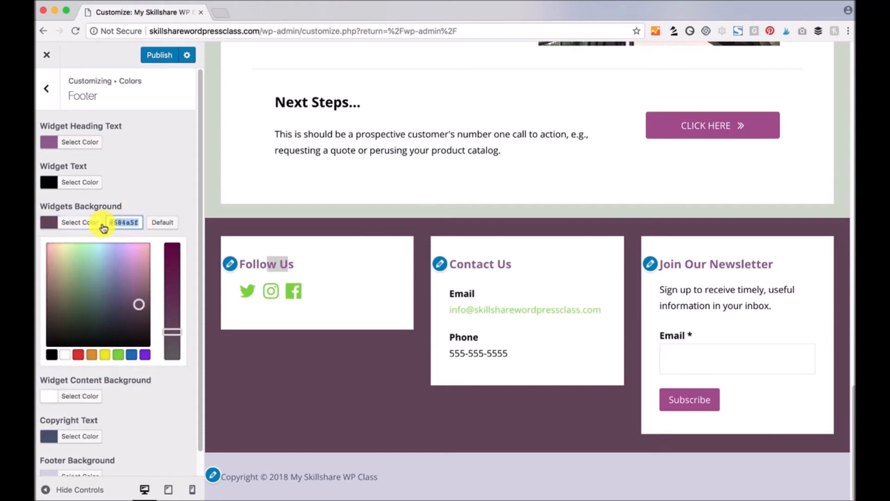
{"action": "left_click", "coordinate": [141, 438]}
{"action": "left_click", "coordinate": [52, 397]}
{"action": "left_click_drag", "start_coordinate": [135, 263], "coordinate": [103, 260]}
{"action": "key", "text": "super+v"}
{"action": "left_click", "coordinate": [168, 238]}
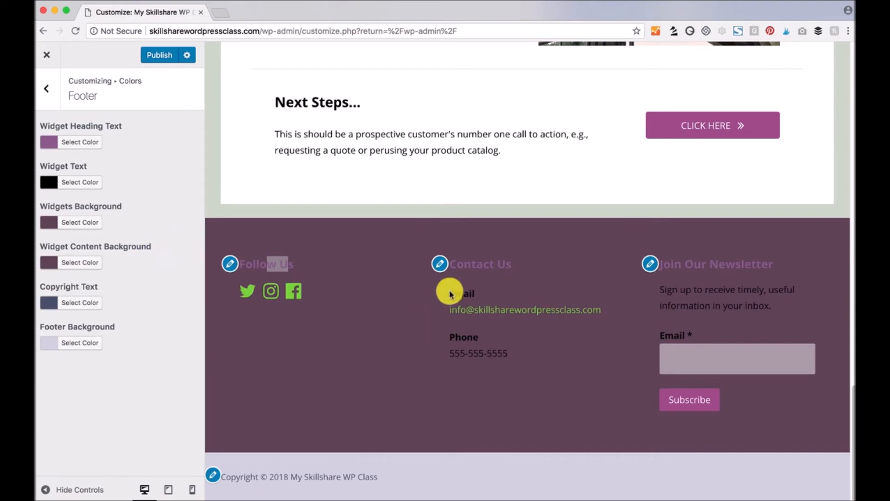
- Make the footer Widget Heading and Widget Text white
{"action": "left_click", "coordinate": [70, 142]}
{"action": "left_click", "coordinate": [66, 273]}
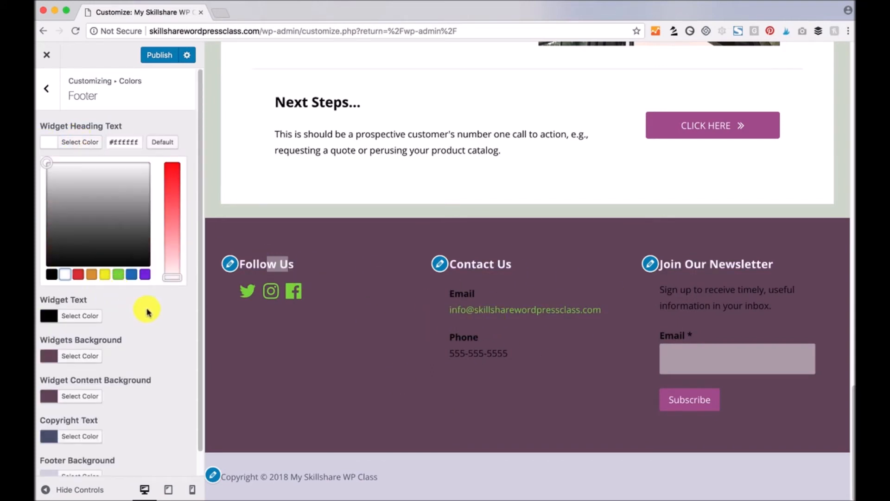
{"action": "left_click", "coordinate": [43, 313]}
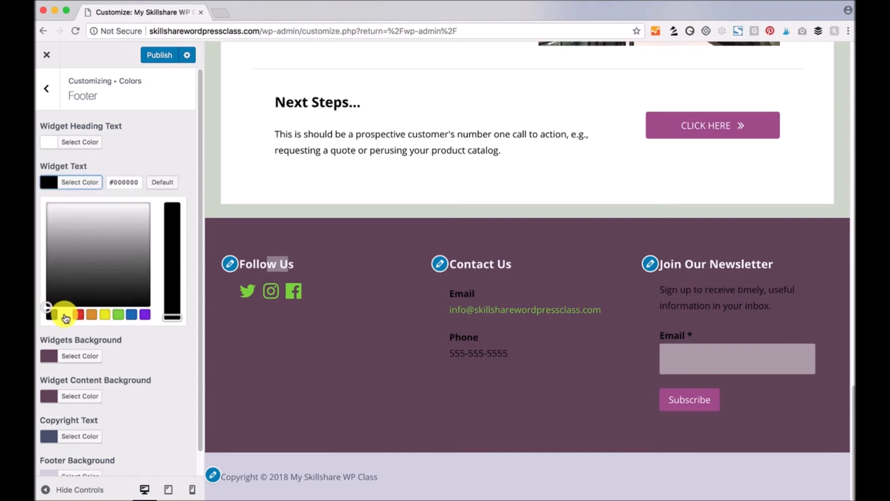
{"action": "left_click", "coordinate": [65, 313]}
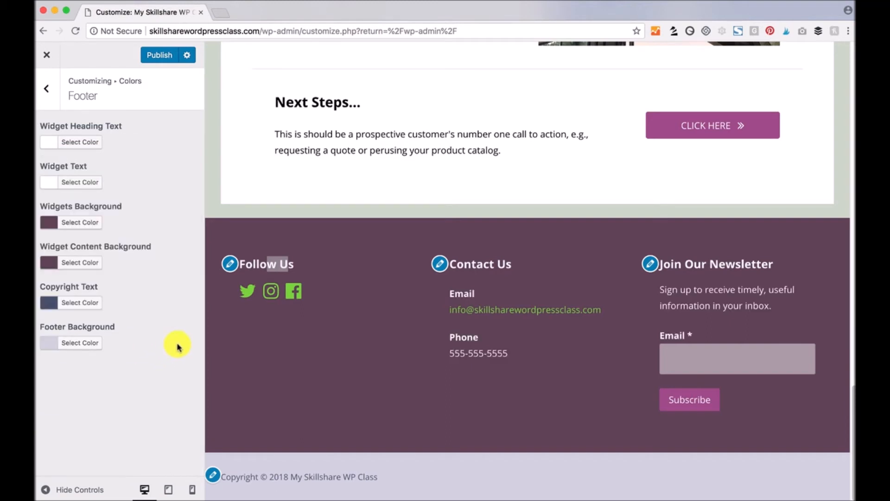
{"action": "left_click", "coordinate": [50, 91]}
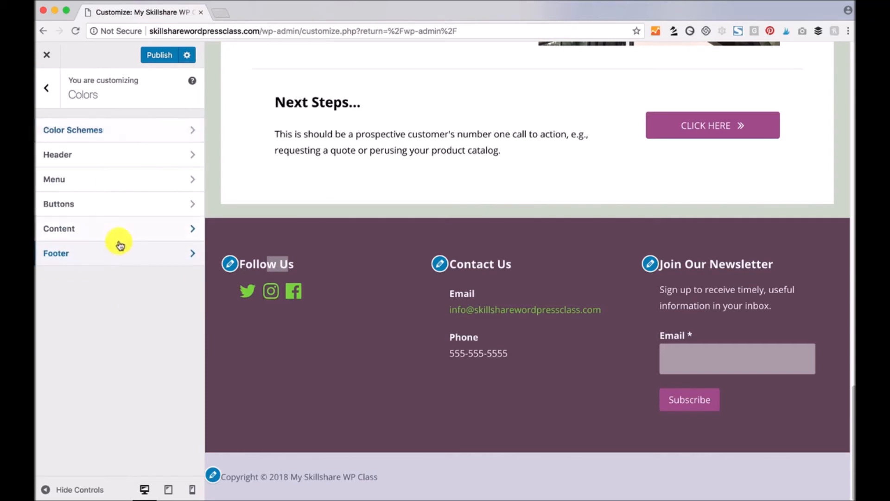
{"action": "left_click", "coordinate": [117, 233]}
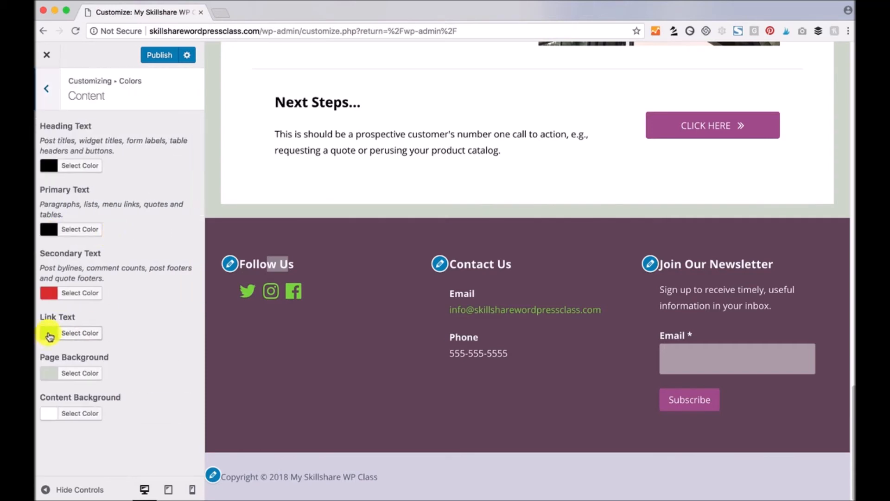
- Set the Link Text colour to a pale yellow
{"action": "left_click", "coordinate": [52, 332]}
{"action": "scroll", "coordinate": [140, 294], "scroll_direction": "down", "scroll_amount": 2}
{"action": "left_click", "coordinate": [65, 370]}
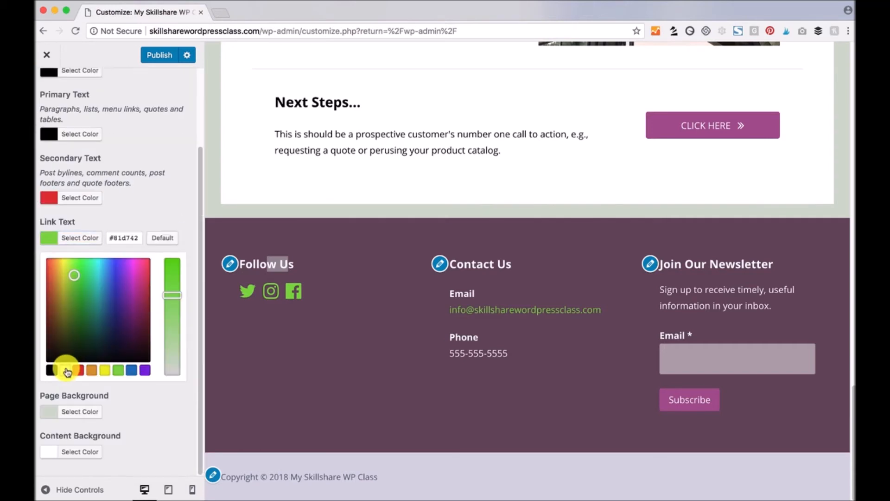
{"action": "left_click", "coordinate": [104, 369]}
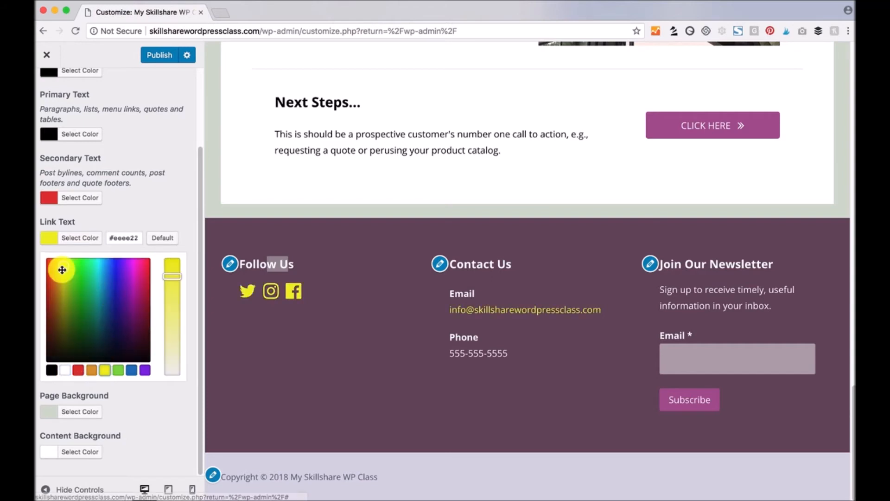
{"action": "left_click_drag", "start_coordinate": [171, 274], "coordinate": [182, 366]}
{"action": "left_click", "coordinate": [183, 179]}
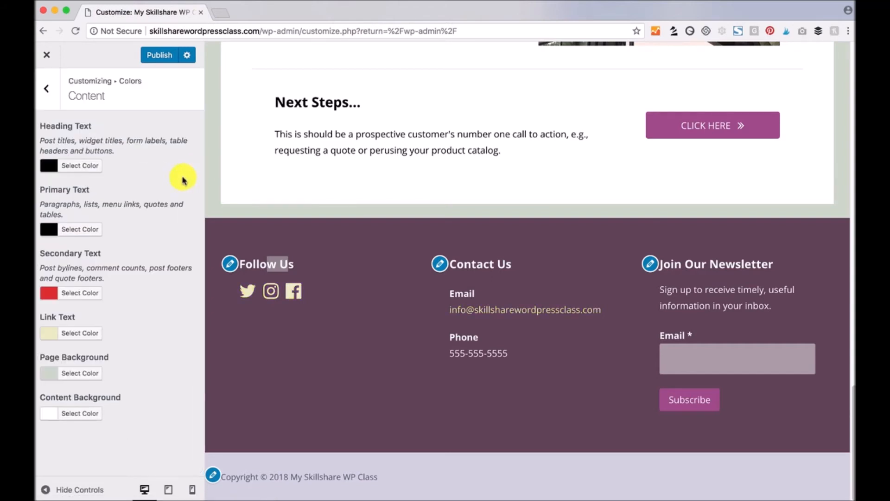
- Set the Footer Background colour to black
{"action": "left_click", "coordinate": [46, 88]}
{"action": "left_click", "coordinate": [111, 252]}
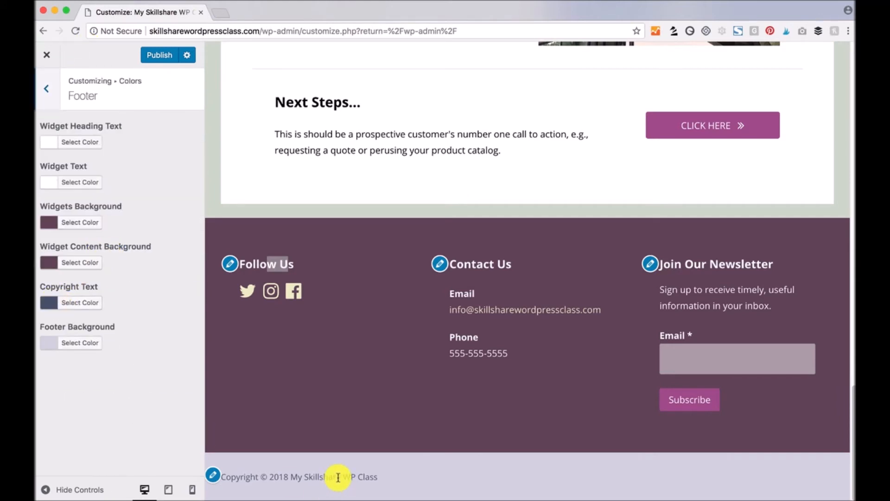
{"action": "left_click", "coordinate": [54, 345]}
{"action": "scroll", "coordinate": [73, 427], "scroll_direction": "down", "scroll_amount": 1}
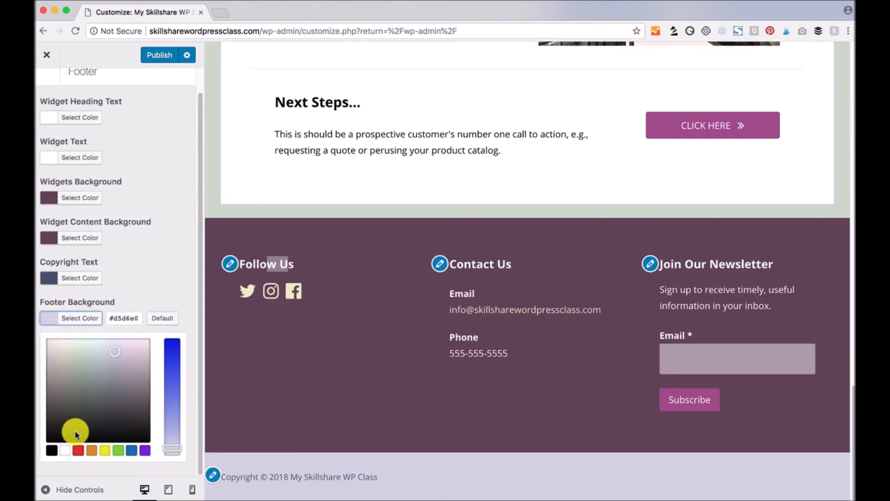
{"action": "left_click", "coordinate": [52, 449]}
- Set the footer Copyright Text colour to white
{"action": "left_click", "coordinate": [46, 278]}
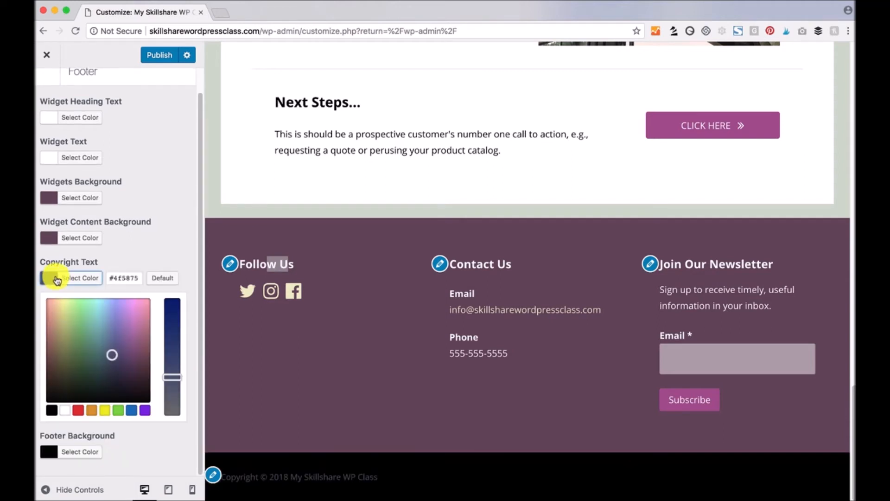
{"action": "left_click", "coordinate": [65, 409]}
{"action": "left_click", "coordinate": [189, 252]}
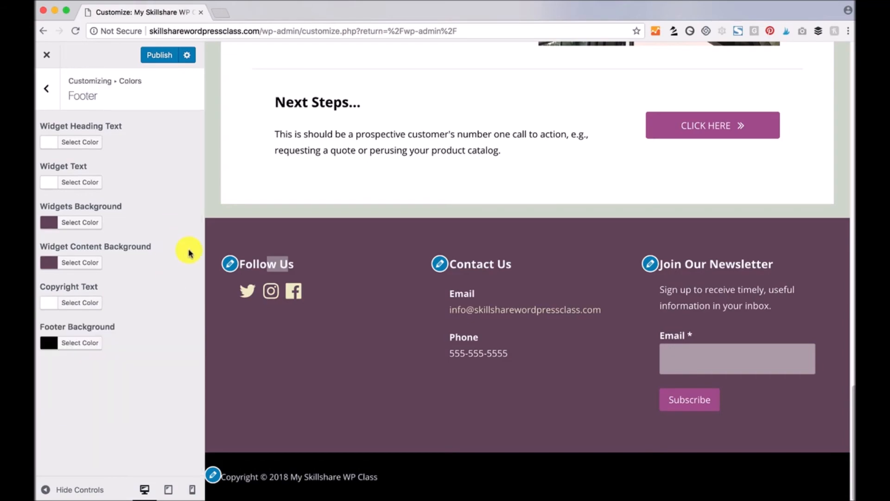
{"action": "scroll", "coordinate": [389, 340], "scroll_direction": "up", "scroll_amount": 20}
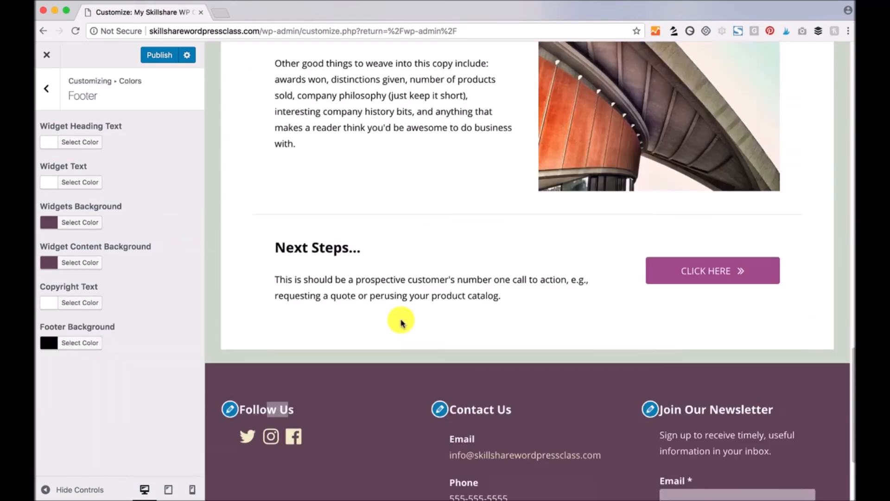
{"action": "scroll", "coordinate": [406, 365], "scroll_direction": "down", "scroll_amount": 12}
{"action": "scroll", "coordinate": [409, 387], "scroll_direction": "up", "scroll_amount": 12}
{"action": "scroll", "coordinate": [410, 390], "scroll_direction": "down", "scroll_amount": 3}
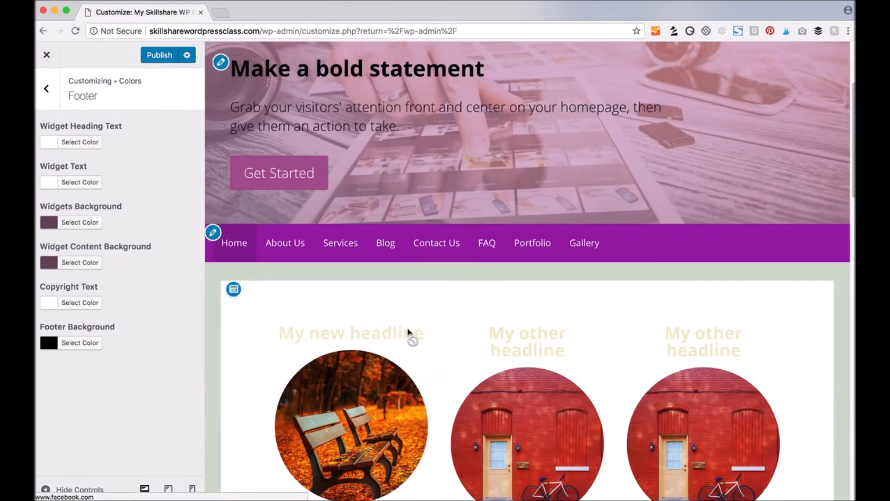
{"action": "scroll", "coordinate": [403, 357], "scroll_direction": "up", "scroll_amount": 4}
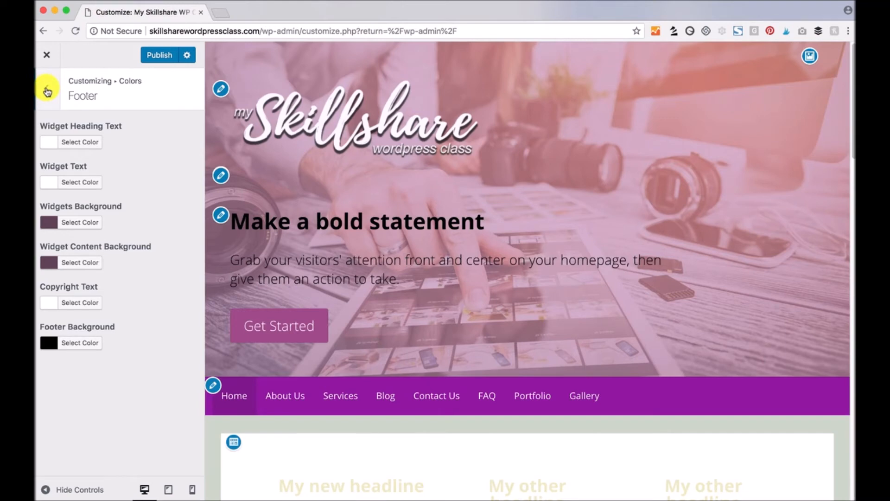
{"action": "left_click", "coordinate": [47, 91]}
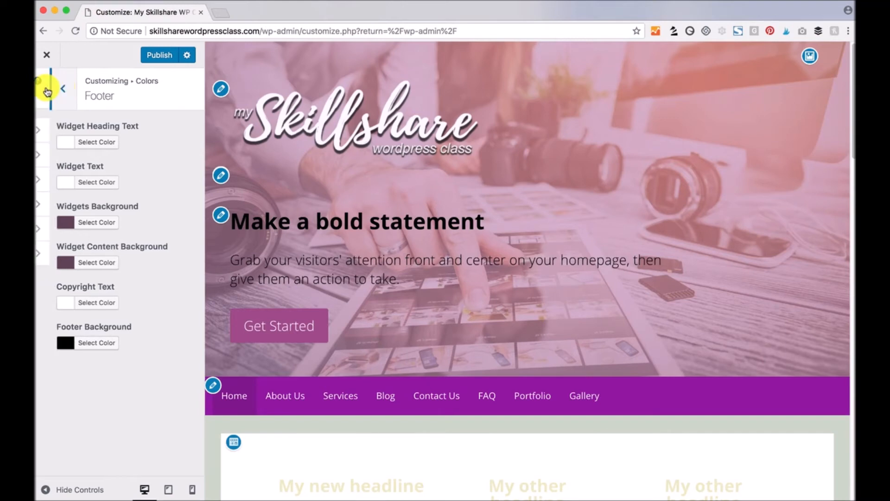
- Publish the colour changes, then set Site Title, Navigation and Headings fonts to Raleway
{"action": "left_click", "coordinate": [160, 55]}
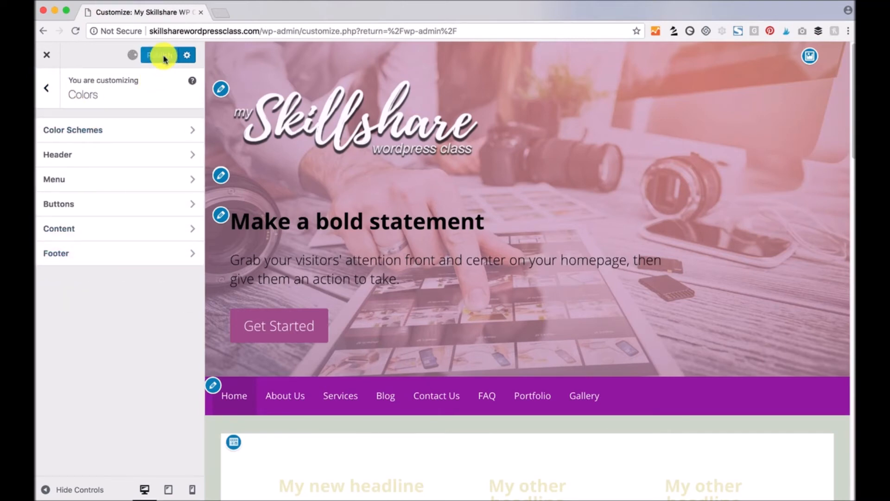
{"action": "left_click", "coordinate": [47, 90]}
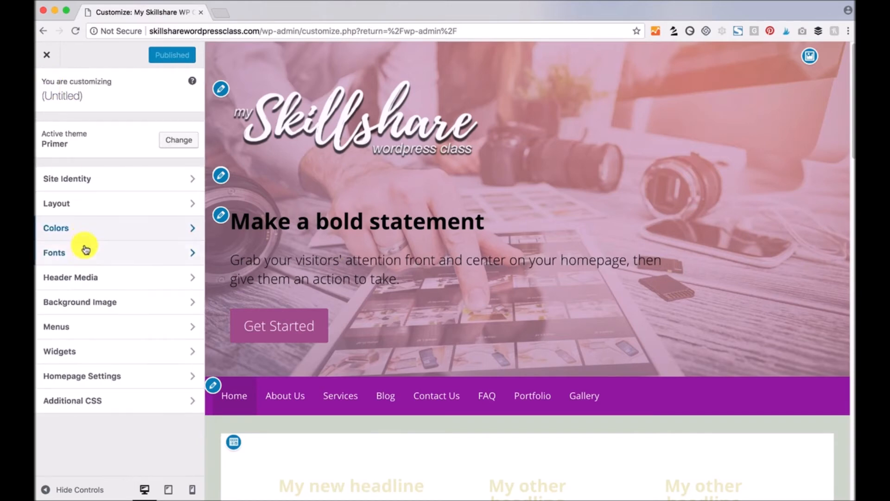
{"action": "left_click", "coordinate": [82, 254]}
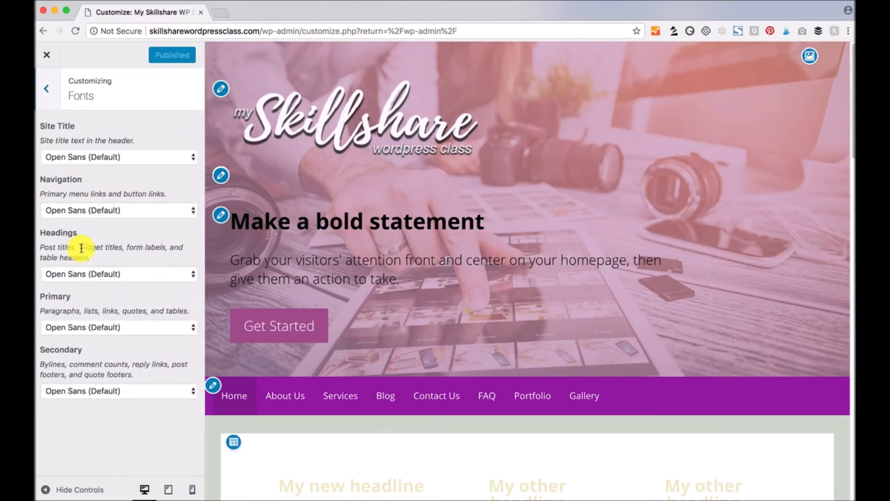
{"action": "left_click", "coordinate": [149, 157]}
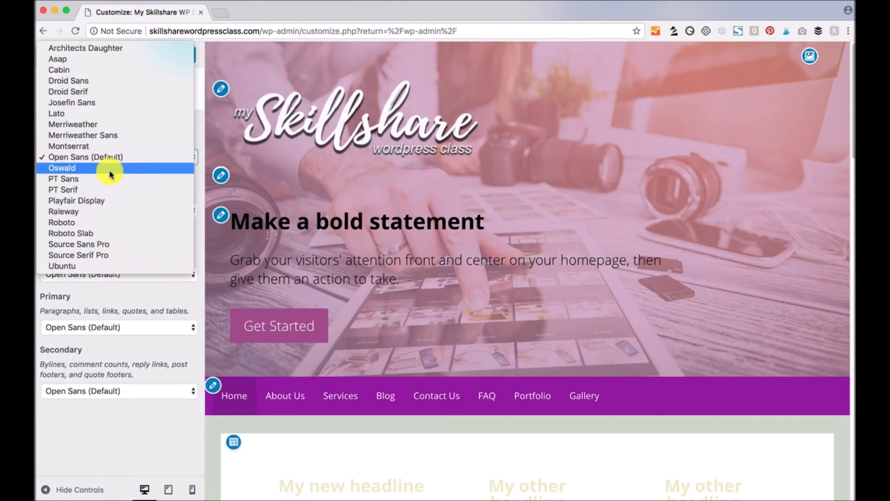
{"action": "left_click", "coordinate": [70, 215]}
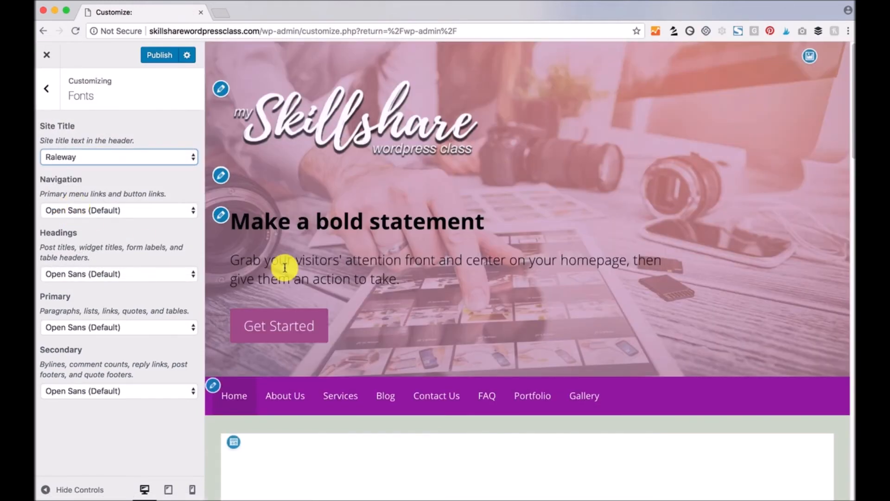
{"action": "left_click", "coordinate": [148, 211]}
{"action": "left_click", "coordinate": [88, 265]}
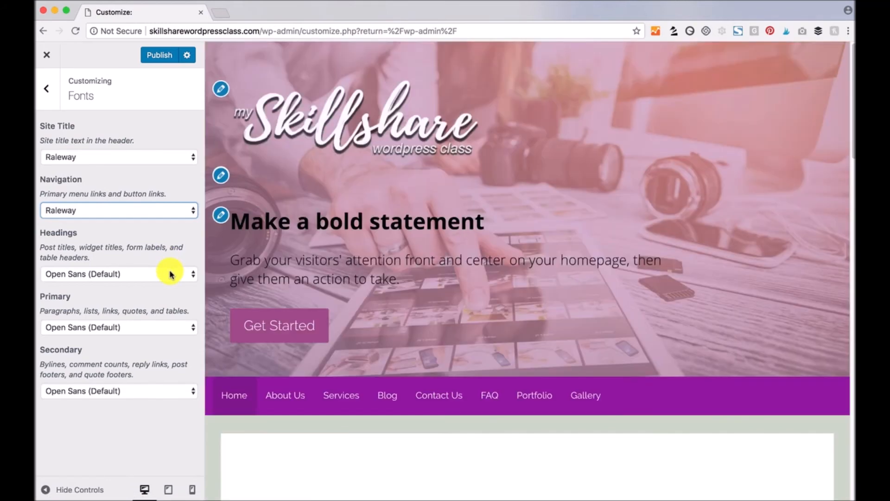
{"action": "left_click", "coordinate": [169, 271]}
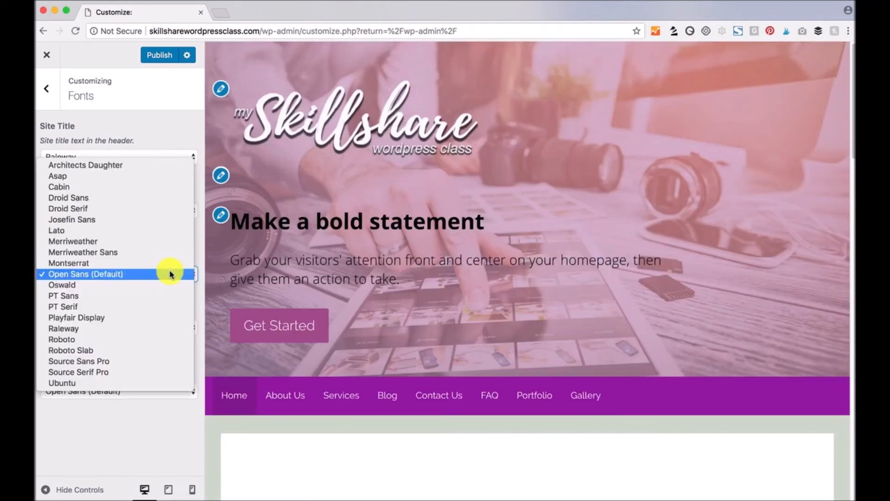
{"action": "left_click", "coordinate": [109, 329]}
{"action": "scroll", "coordinate": [407, 375], "scroll_direction": "down", "scroll_amount": 3}
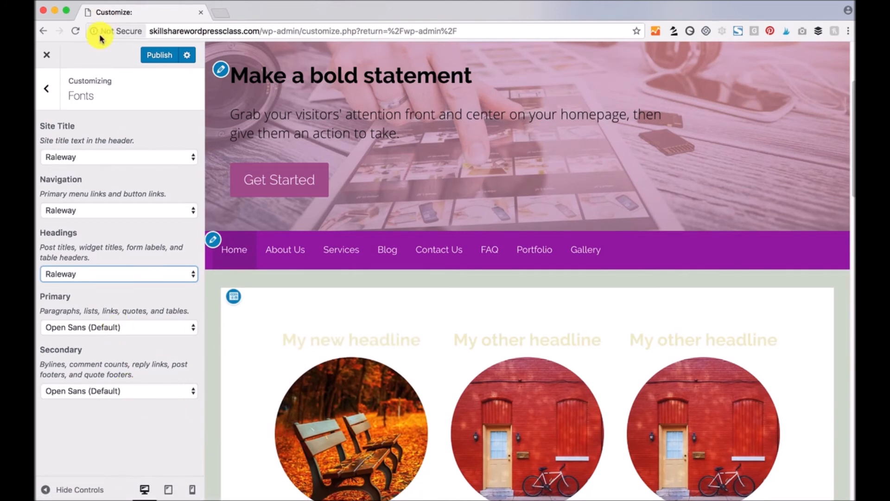
{"action": "left_click", "coordinate": [47, 89]}
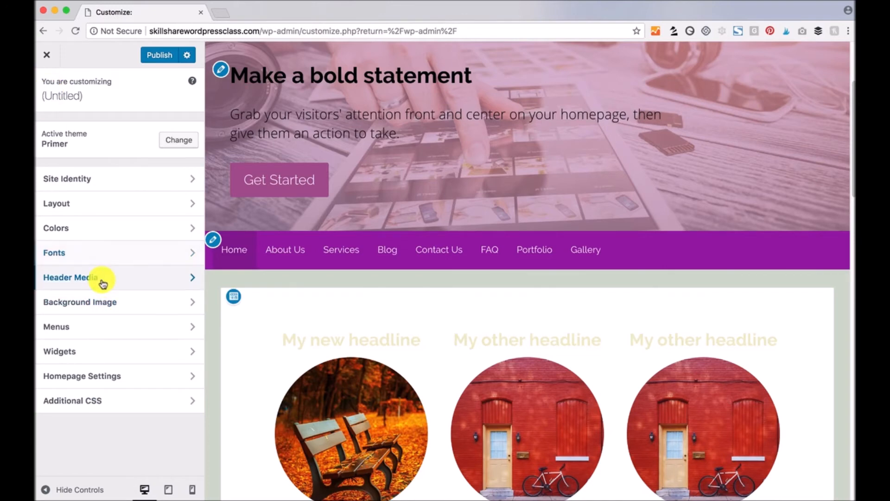
- Set the stacked-logs photo from the Media Library as the header image, skipping cropping
{"action": "left_click", "coordinate": [101, 279]}
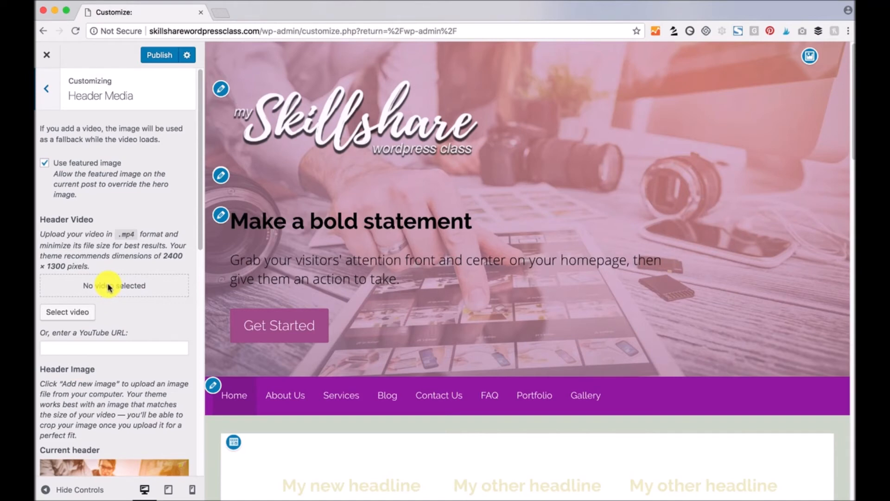
{"action": "scroll", "coordinate": [111, 342], "scroll_direction": "down", "scroll_amount": 5}
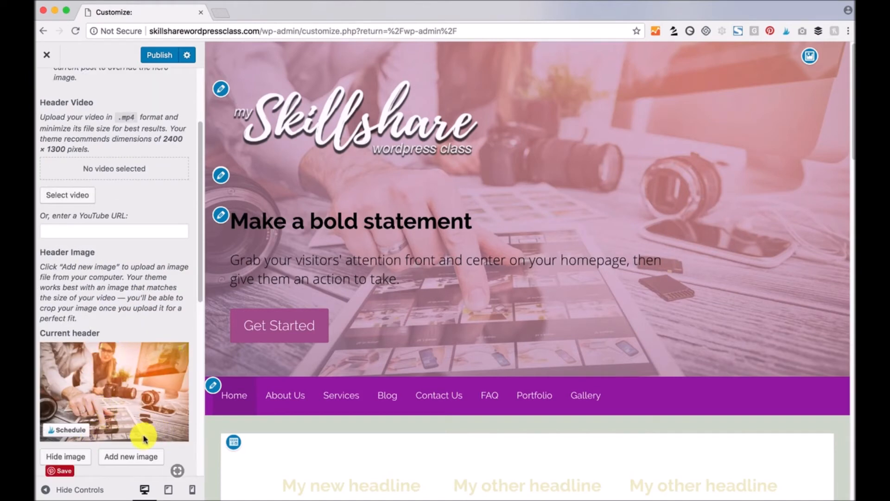
{"action": "left_click", "coordinate": [140, 458]}
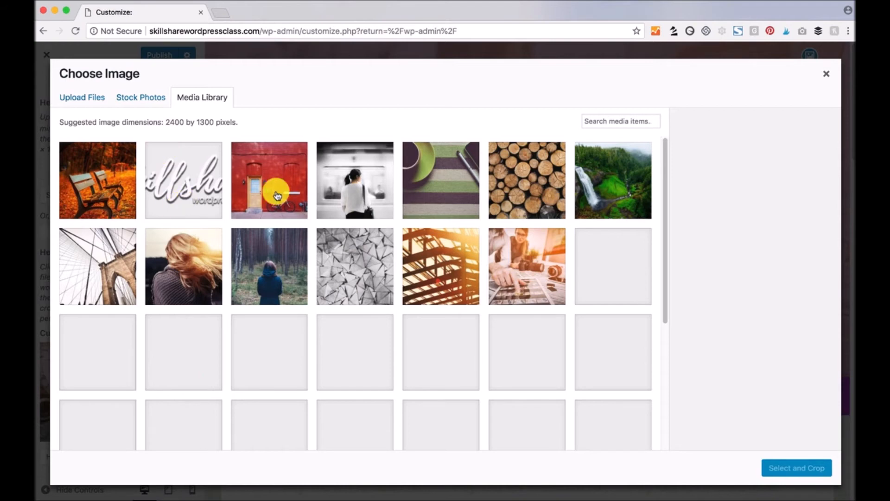
{"action": "left_click", "coordinate": [518, 187]}
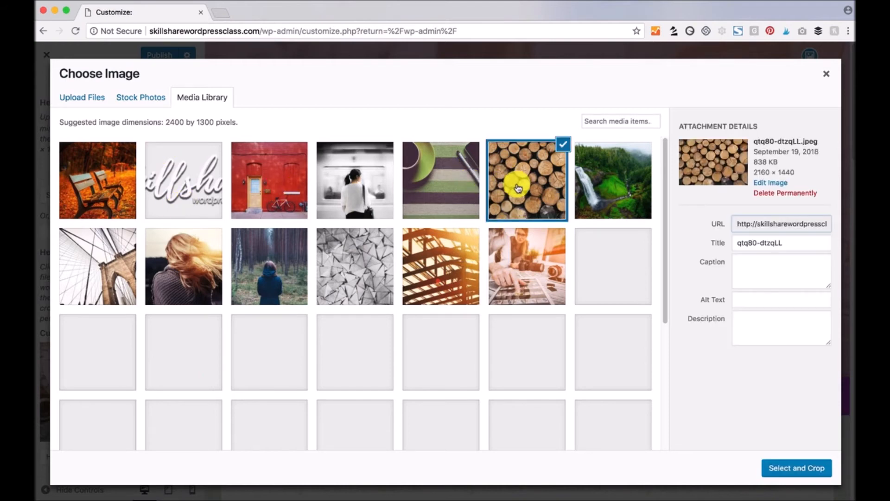
{"action": "left_click", "coordinate": [794, 468]}
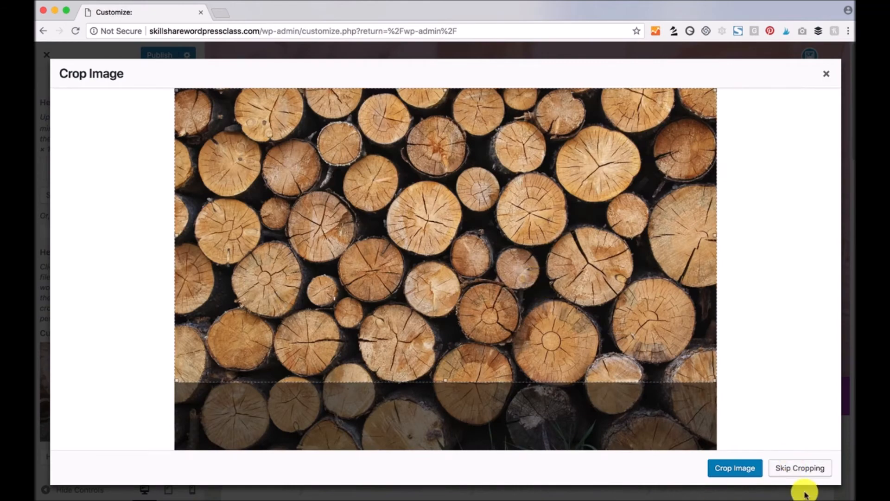
{"action": "left_click", "coordinate": [796, 478]}
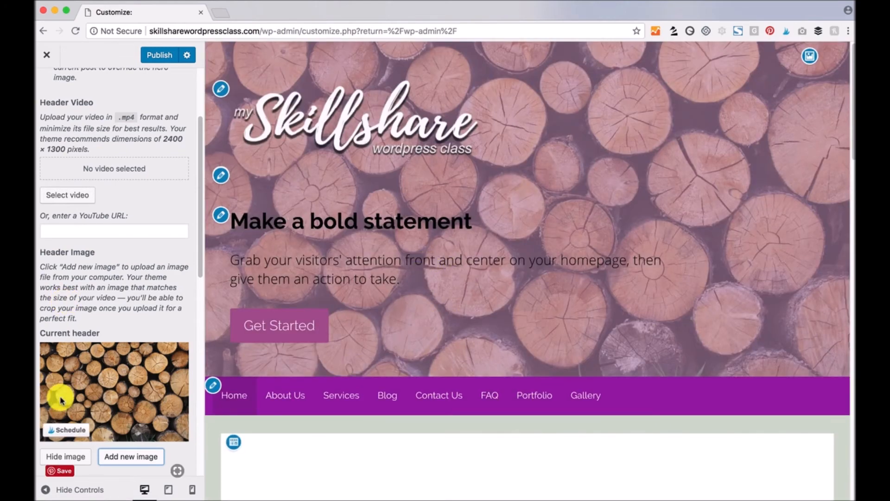
{"action": "scroll", "coordinate": [76, 370], "scroll_direction": "down", "scroll_amount": 1}
{"action": "scroll", "coordinate": [139, 272], "scroll_direction": "up", "scroll_amount": 5}
{"action": "scroll", "coordinate": [115, 217], "scroll_direction": "up", "scroll_amount": 2}
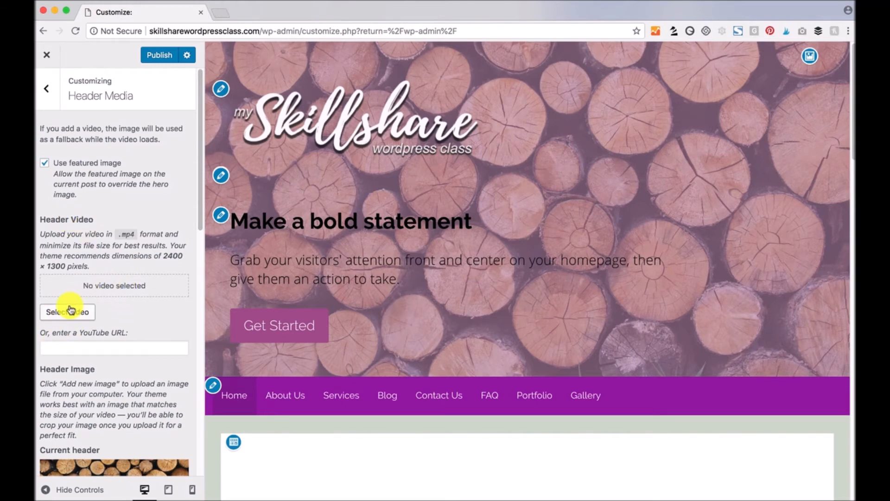
{"action": "left_click_drag", "start_coordinate": [98, 263], "coordinate": [166, 254]}
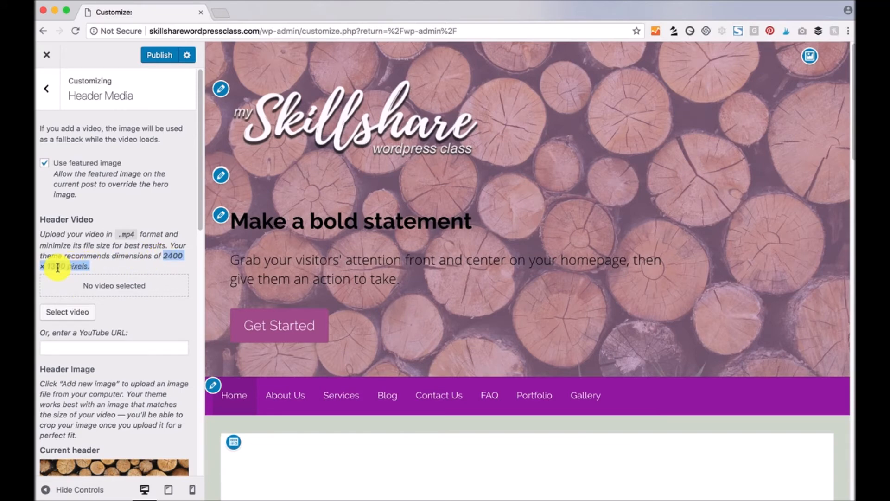
- Choose the grey geometric triangle image from the Media Library as the Background Image
{"action": "left_click", "coordinate": [120, 237]}
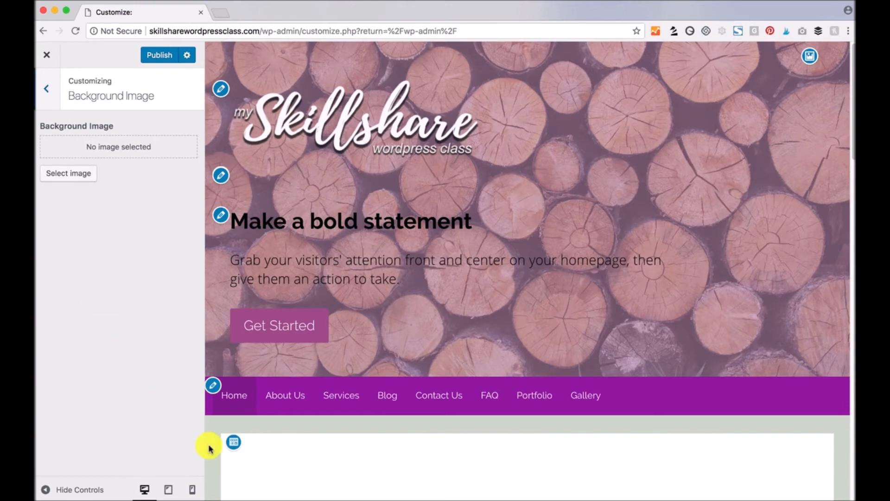
{"action": "scroll", "coordinate": [213, 445], "scroll_direction": "down", "scroll_amount": 10}
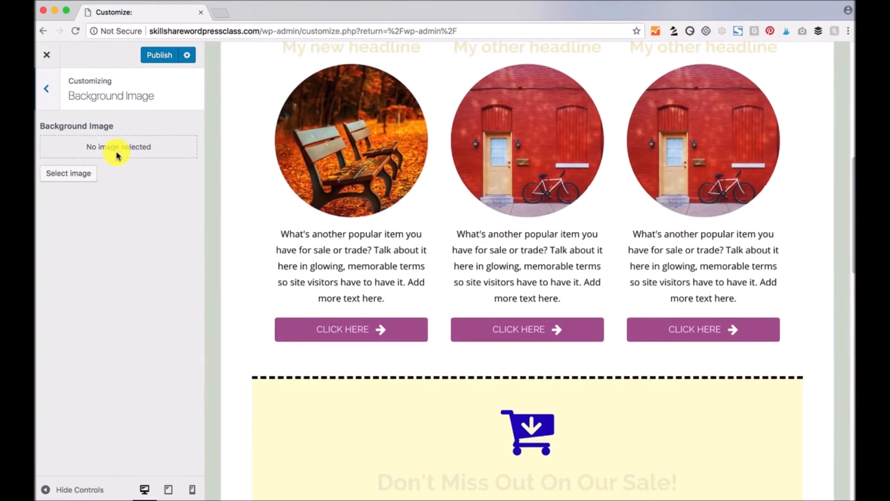
{"action": "left_click", "coordinate": [72, 175]}
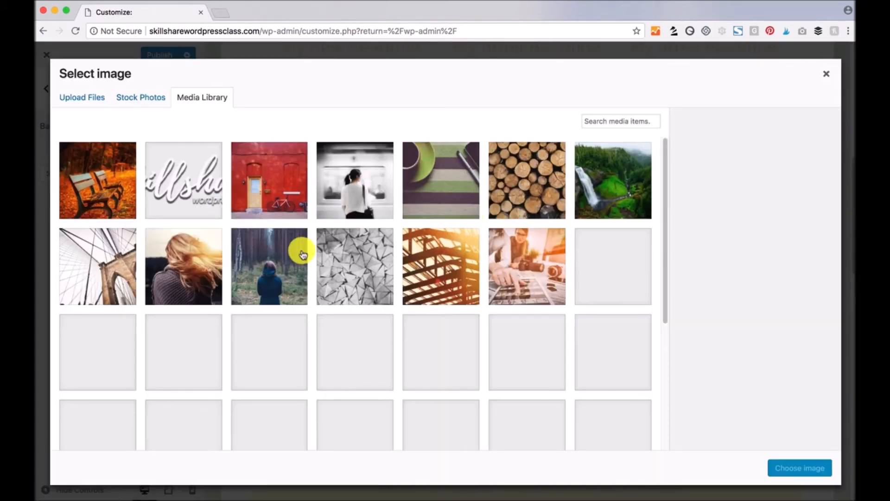
{"action": "left_click", "coordinate": [377, 245]}
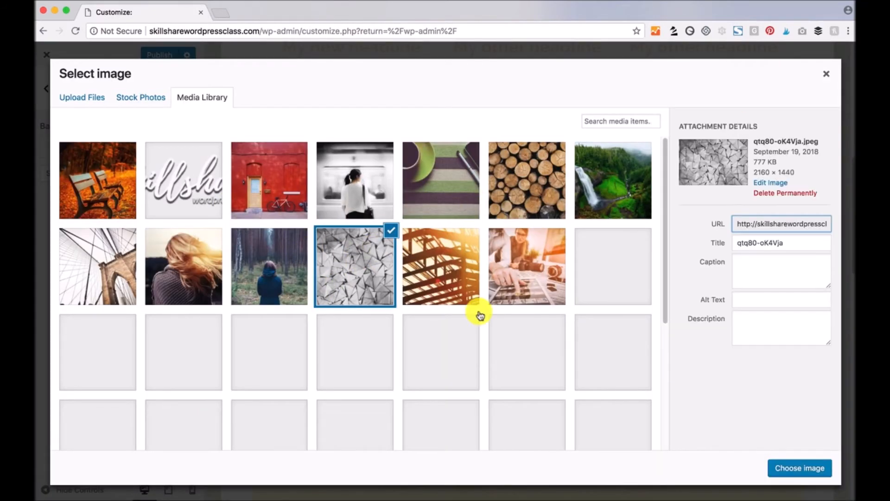
{"action": "left_click", "coordinate": [802, 467]}
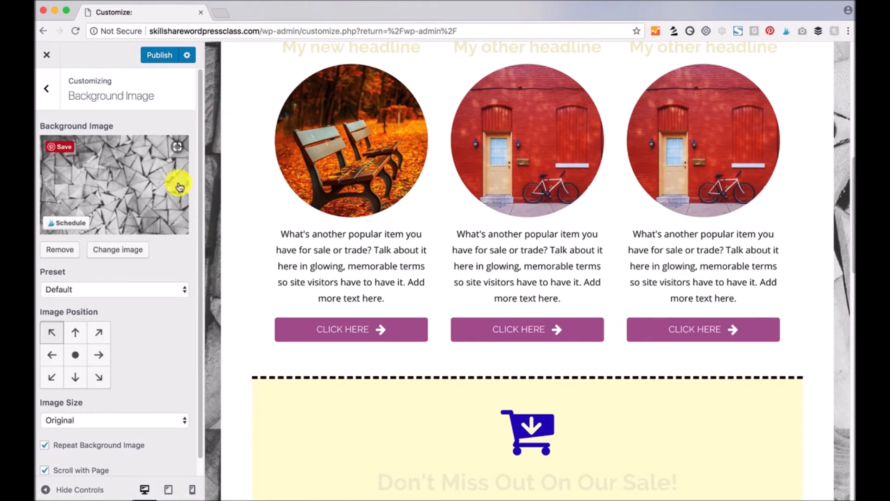
{"action": "left_click", "coordinate": [50, 94]}
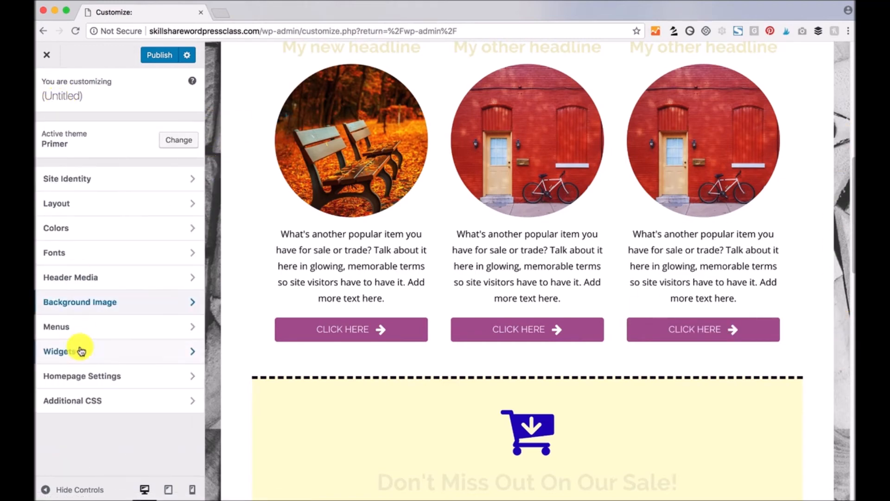
- In the Primary Menu, drag About Us below Services
{"action": "left_click", "coordinate": [58, 327]}
{"action": "scroll", "coordinate": [403, 250], "scroll_direction": "up", "scroll_amount": 10}
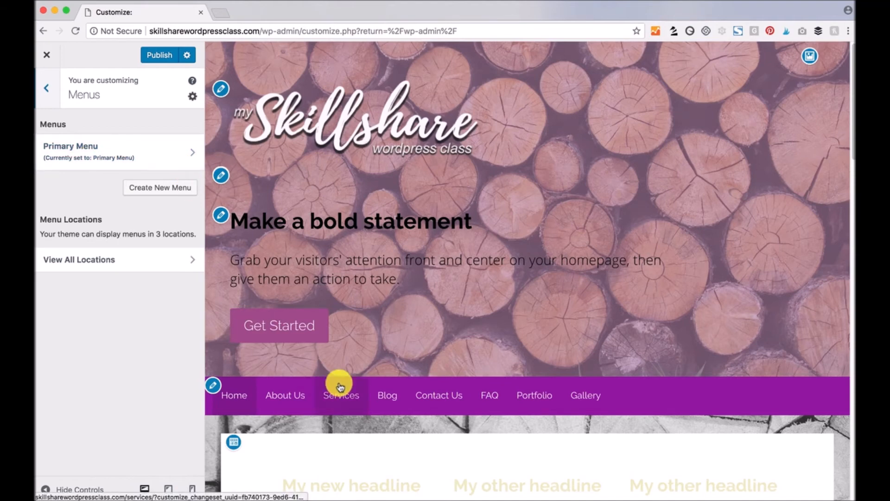
{"action": "left_click", "coordinate": [191, 153]}
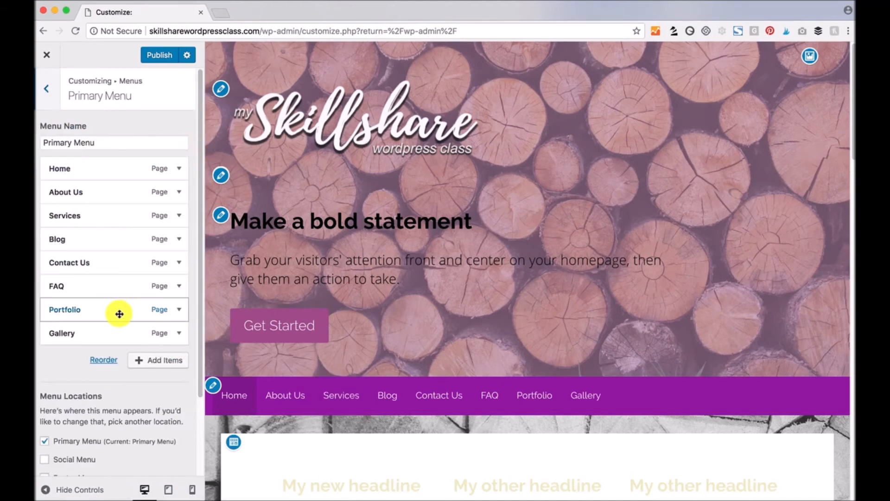
{"action": "left_click_drag", "start_coordinate": [94, 191], "coordinate": [91, 215]}
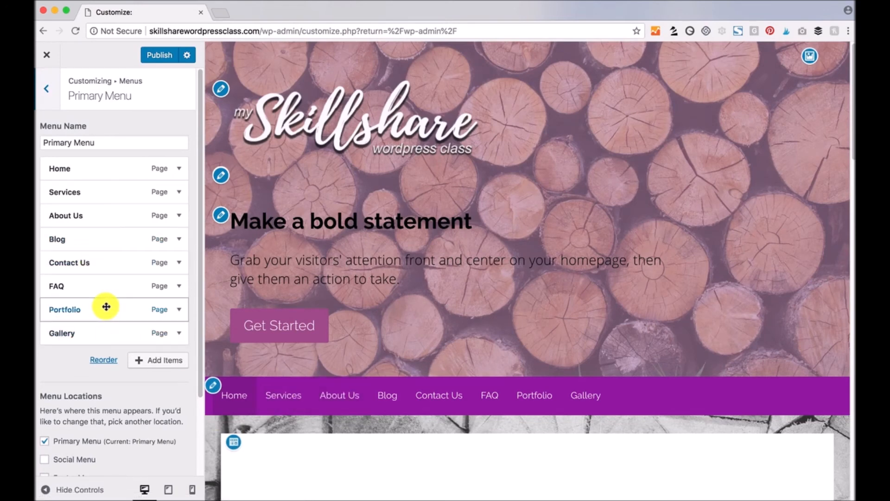
- Change the Services and Home navigation labels to SERVICES and HOME
{"action": "left_click", "coordinate": [180, 192]}
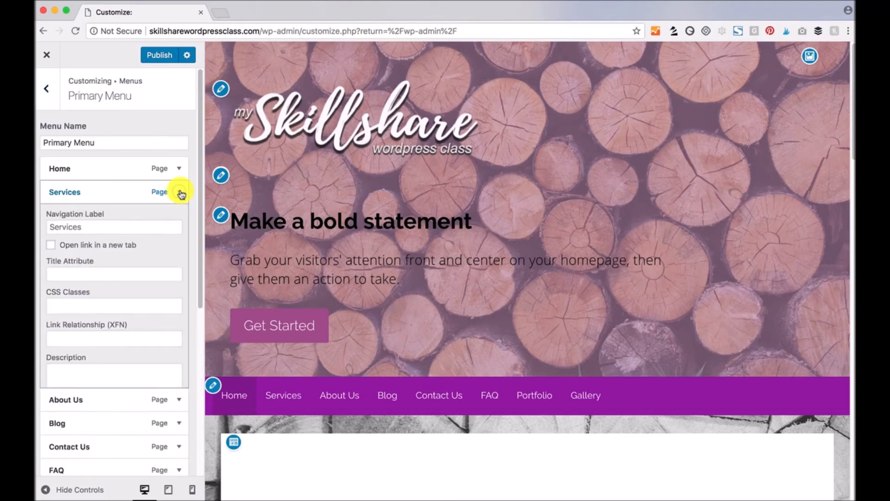
{"action": "left_click", "coordinate": [179, 192]}
{"action": "left_click", "coordinate": [180, 192]}
{"action": "left_click", "coordinate": [48, 228]}
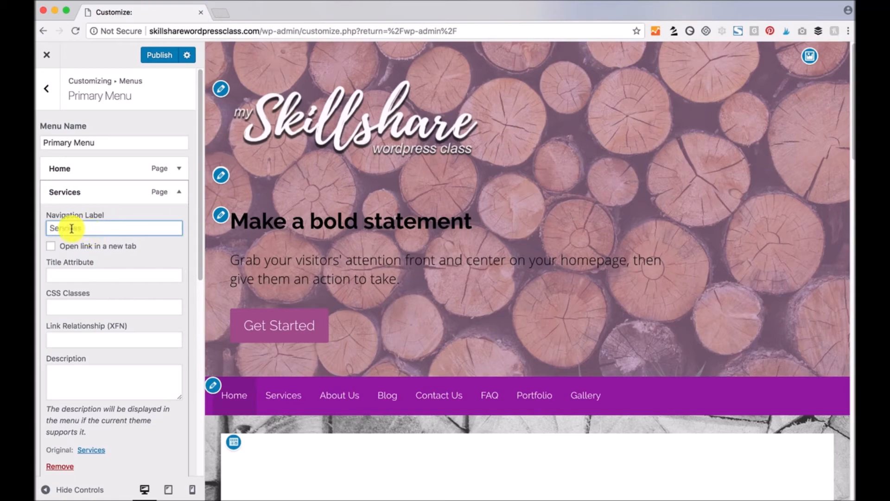
{"action": "type", "text": "SERVICES"}
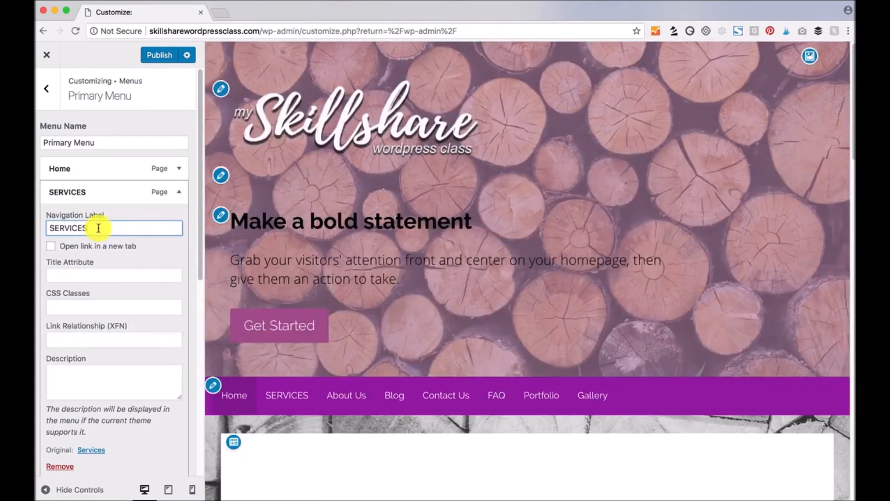
{"action": "left_click_drag", "start_coordinate": [98, 228], "coordinate": [38, 225]}
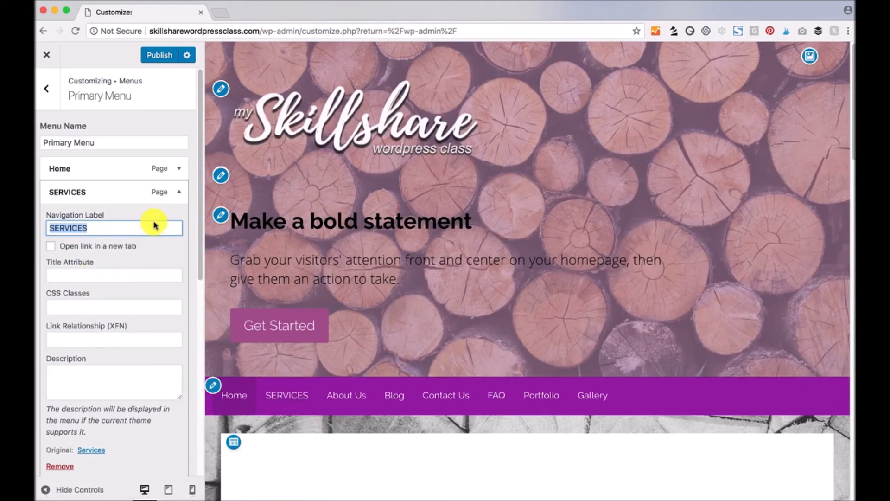
{"action": "left_click", "coordinate": [178, 191]}
{"action": "left_click", "coordinate": [179, 168]}
{"action": "left_click", "coordinate": [48, 204]}
{"action": "type", "text": "HOME"}
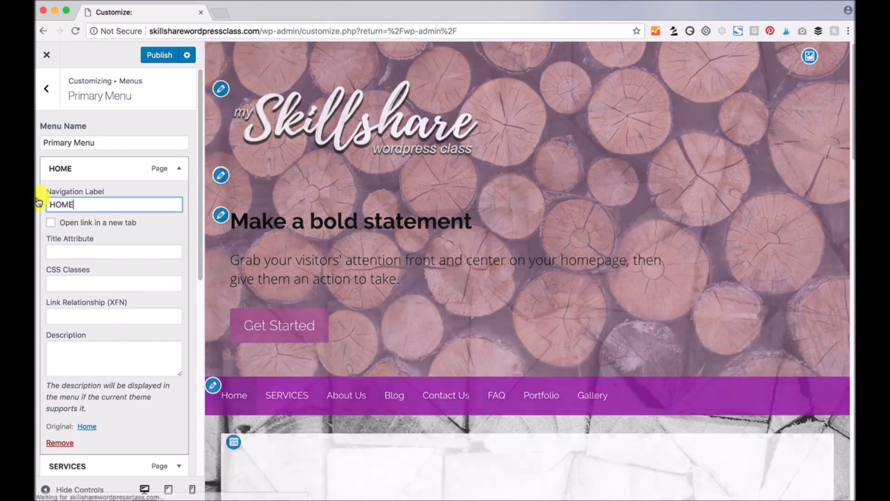
{"action": "left_click", "coordinate": [178, 169]}
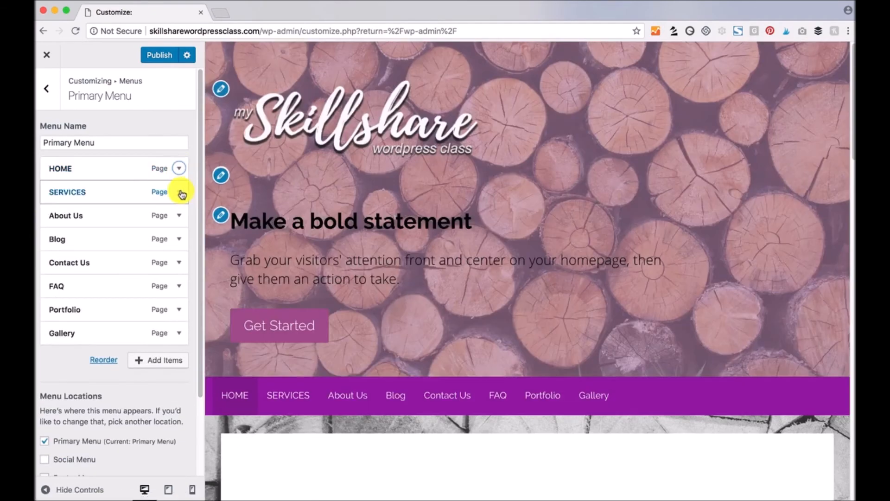
- Remove the SERVICES item from the Primary Menu
{"action": "left_click", "coordinate": [178, 191]}
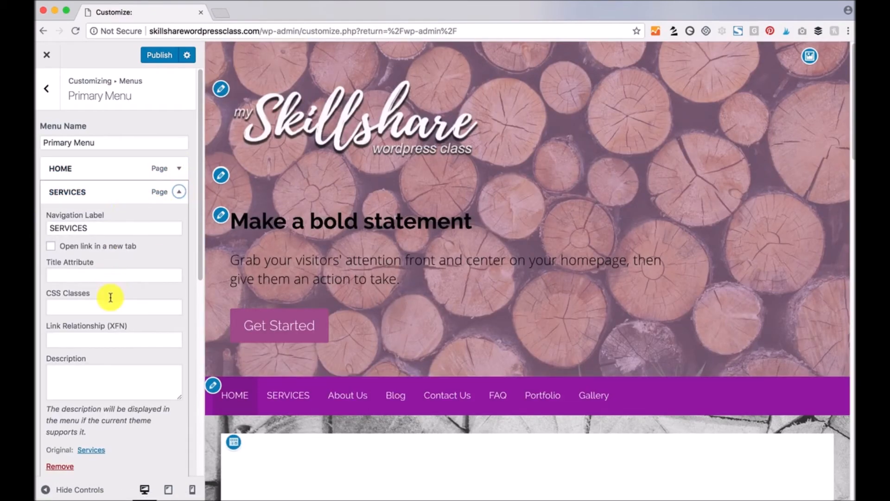
{"action": "scroll", "coordinate": [109, 359], "scroll_direction": "down", "scroll_amount": 5}
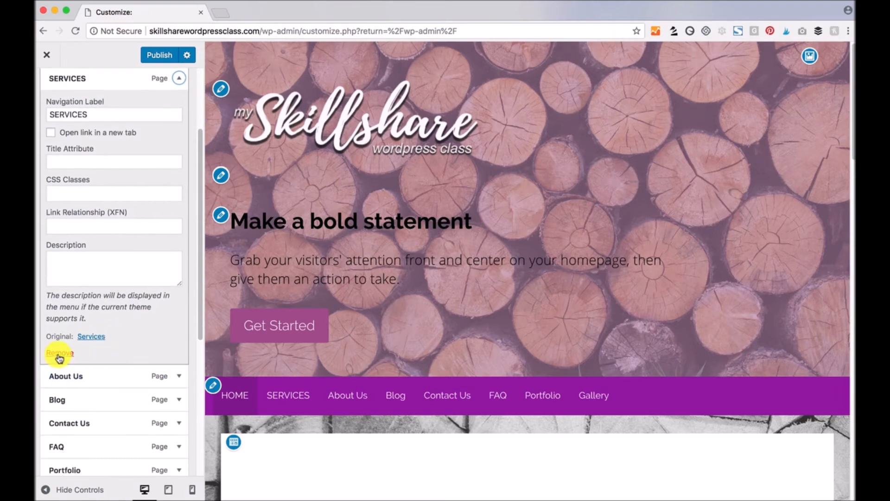
{"action": "left_click", "coordinate": [60, 355]}
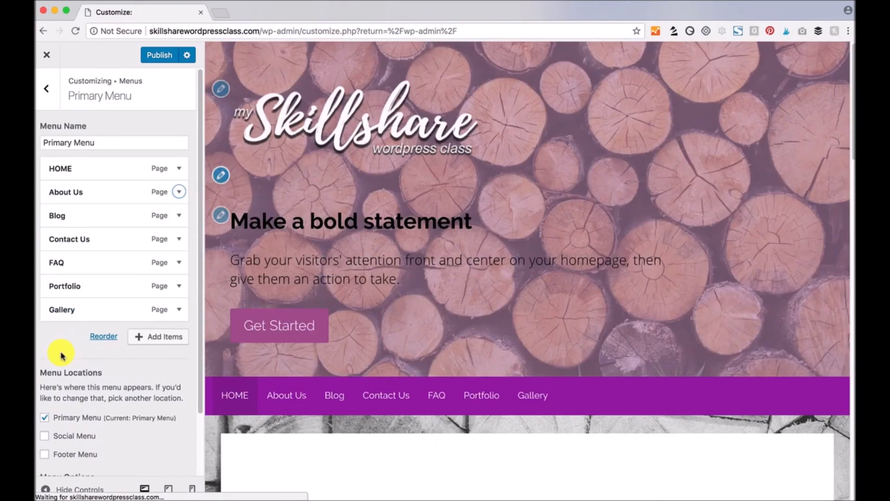
{"action": "scroll", "coordinate": [132, 382], "scroll_direction": "down", "scroll_amount": 3}
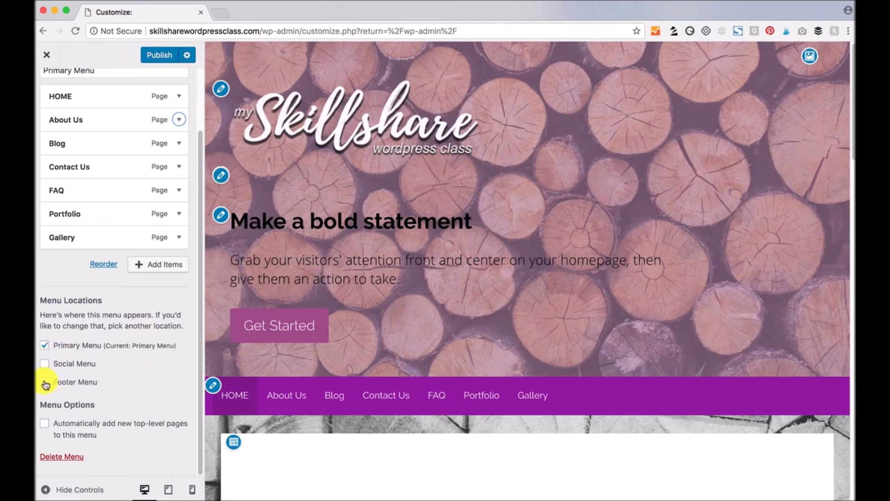
- Assign the Primary Menu to the Footer Menu location, preview the footer, then unassign it
{"action": "left_click", "coordinate": [45, 382]}
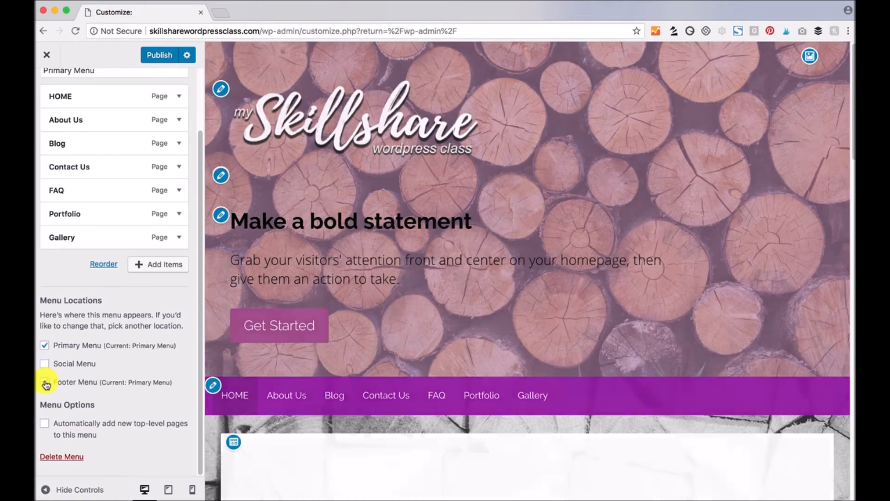
{"action": "scroll", "coordinate": [386, 409], "scroll_direction": "down", "scroll_amount": 20}
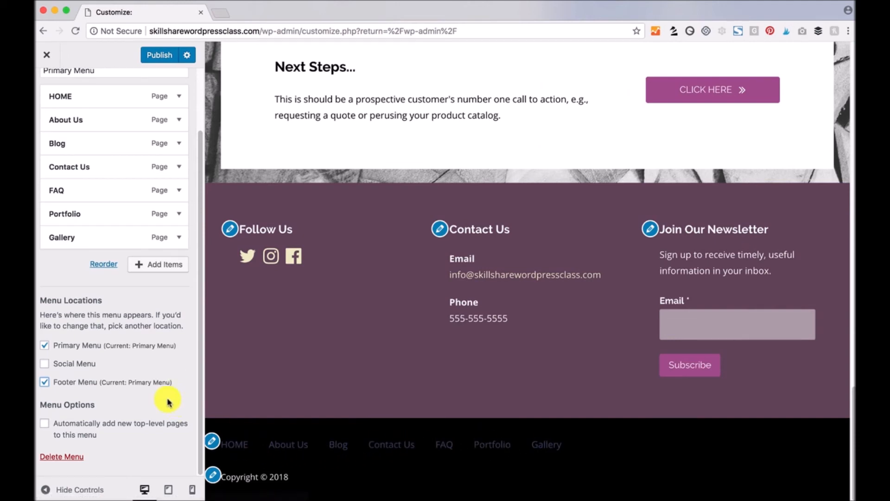
{"action": "scroll", "coordinate": [166, 401], "scroll_direction": "up", "scroll_amount": 2}
{"action": "left_click", "coordinate": [44, 422]}
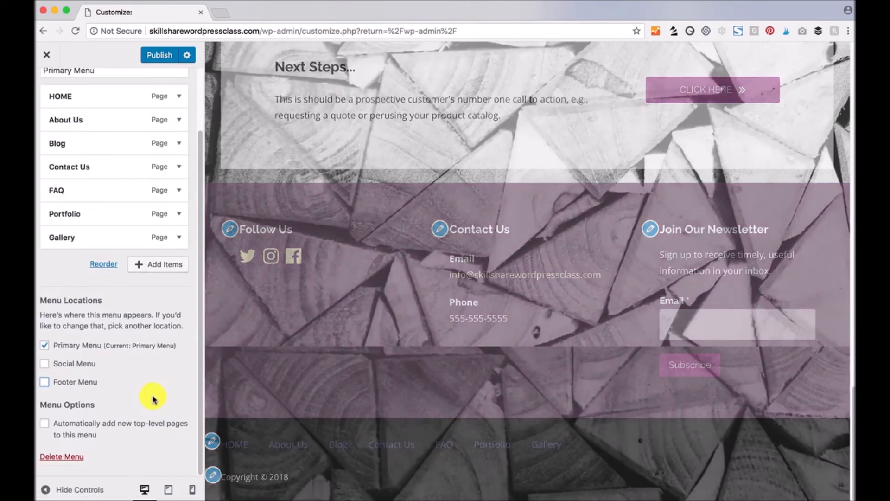
{"action": "scroll", "coordinate": [153, 394], "scroll_direction": "up", "scroll_amount": 2}
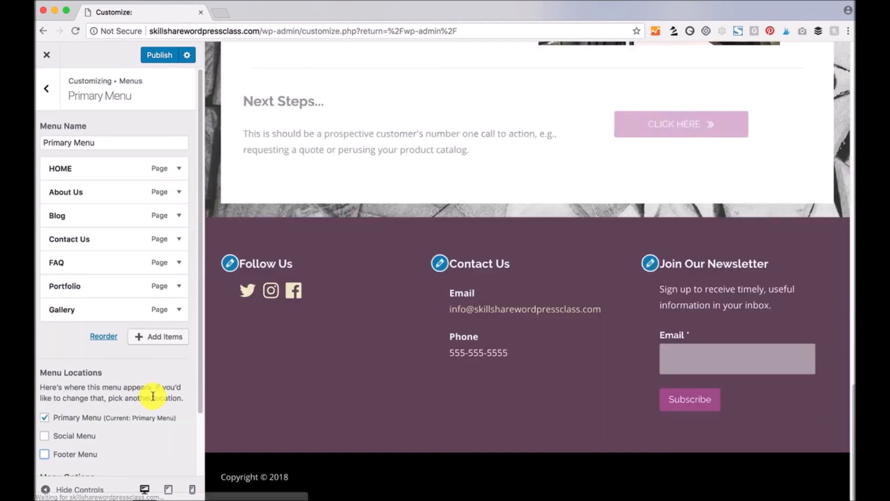
{"action": "left_click", "coordinate": [48, 91]}
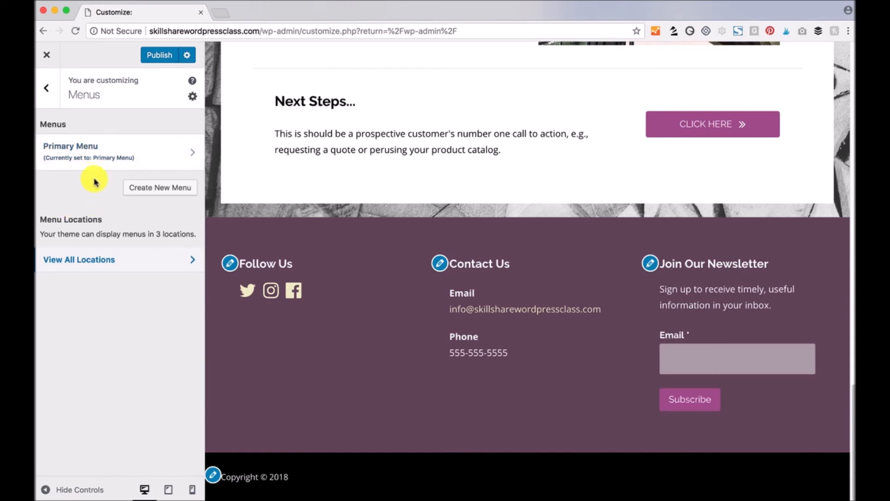
- Create a new menu named 'footer menu' assigned to the Footer Menu location
{"action": "left_click", "coordinate": [161, 188]}
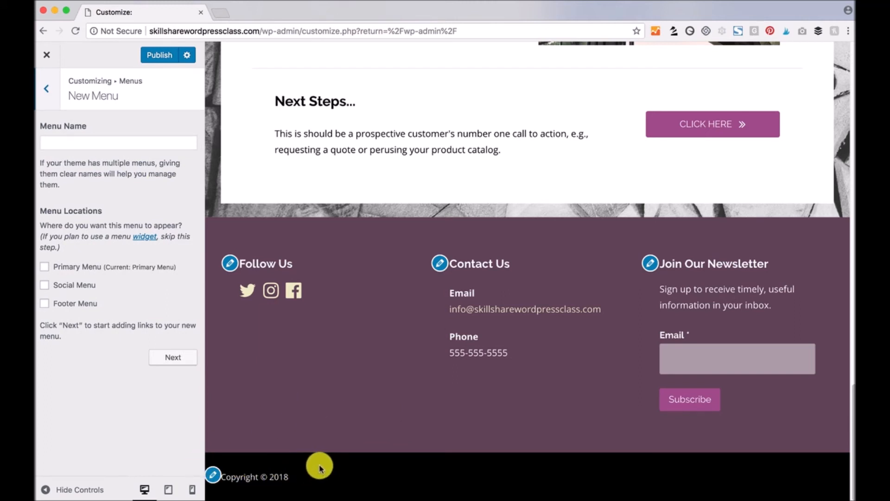
{"action": "left_click", "coordinate": [112, 145]}
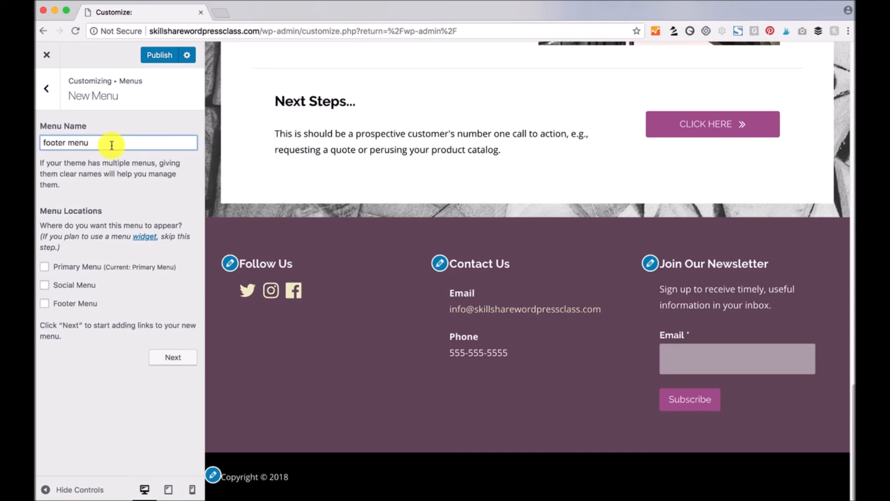
{"action": "left_click", "coordinate": [52, 303]}
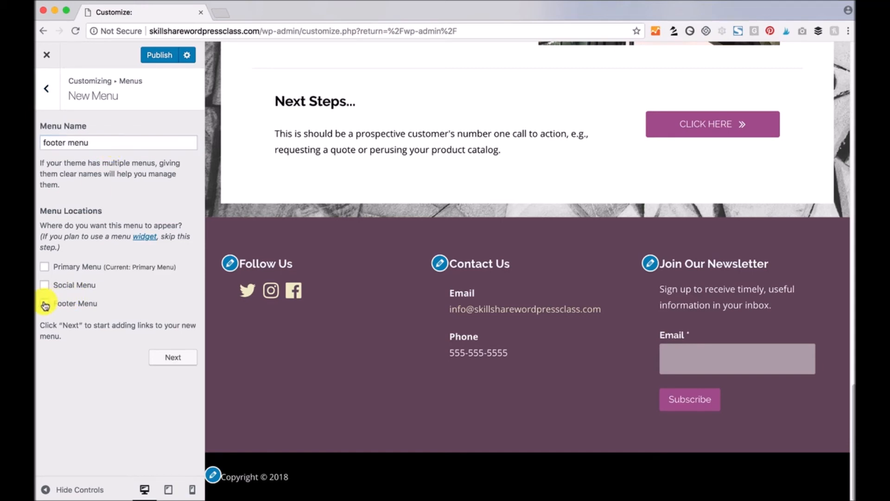
{"action": "left_click", "coordinate": [173, 358]}
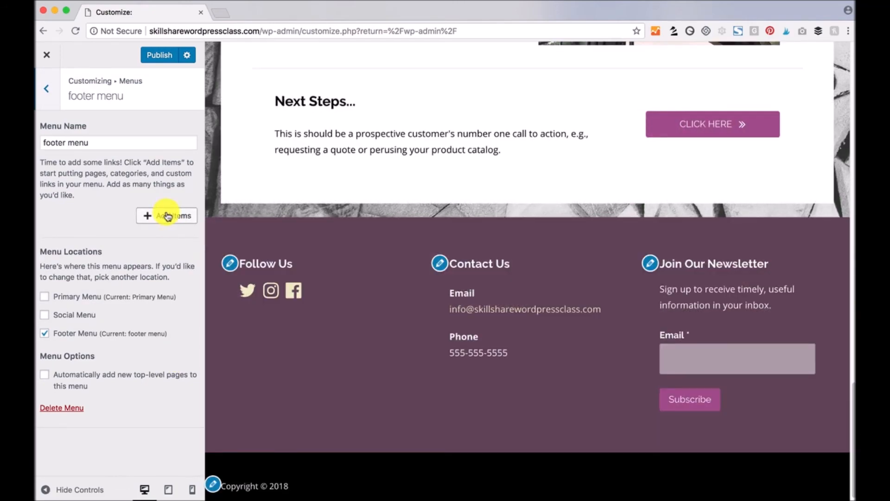
{"action": "left_click", "coordinate": [167, 216]}
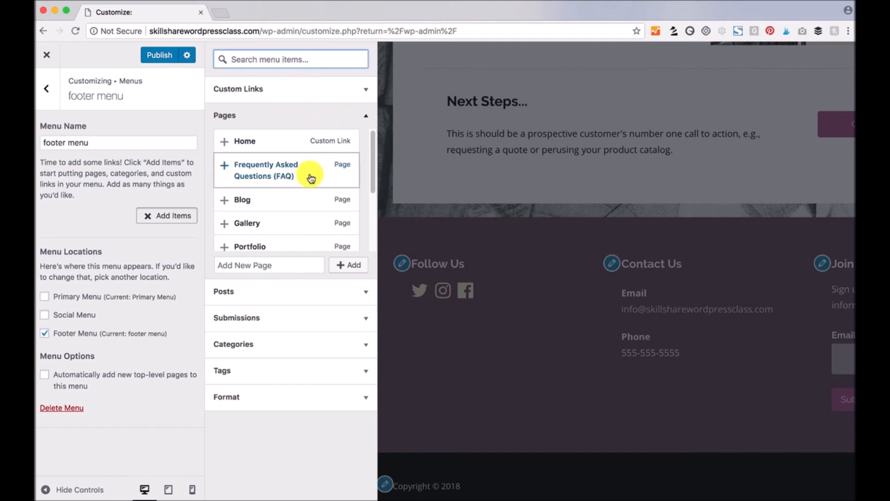
- Add a GOOGLE custom link pointing to google.com to the footer menu
{"action": "scroll", "coordinate": [310, 186], "scroll_direction": "down", "scroll_amount": 5}
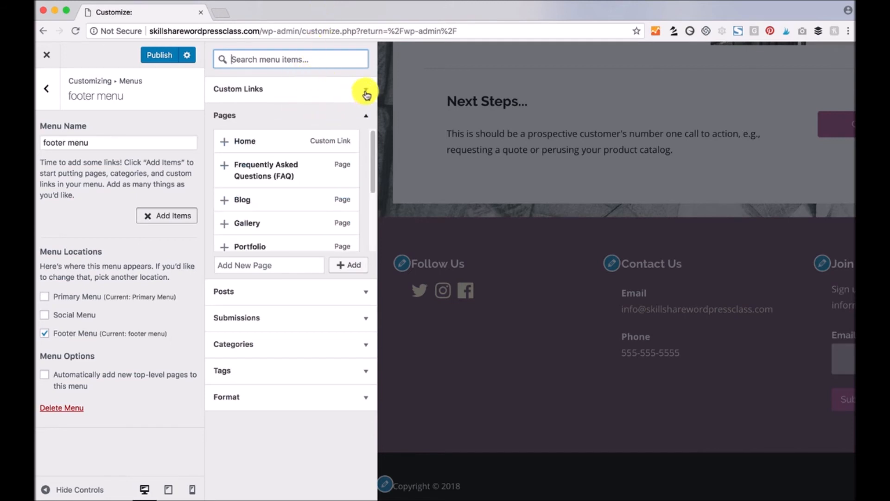
{"action": "left_click", "coordinate": [365, 90]}
{"action": "left_click_drag", "start_coordinate": [309, 112], "coordinate": [277, 108]}
{"action": "left_click", "coordinate": [301, 133]}
{"action": "left_click", "coordinate": [304, 111]}
{"action": "left_click", "coordinate": [300, 113]}
{"action": "type", "text": "google.com"}
{"action": "key", "text": "Tab"}
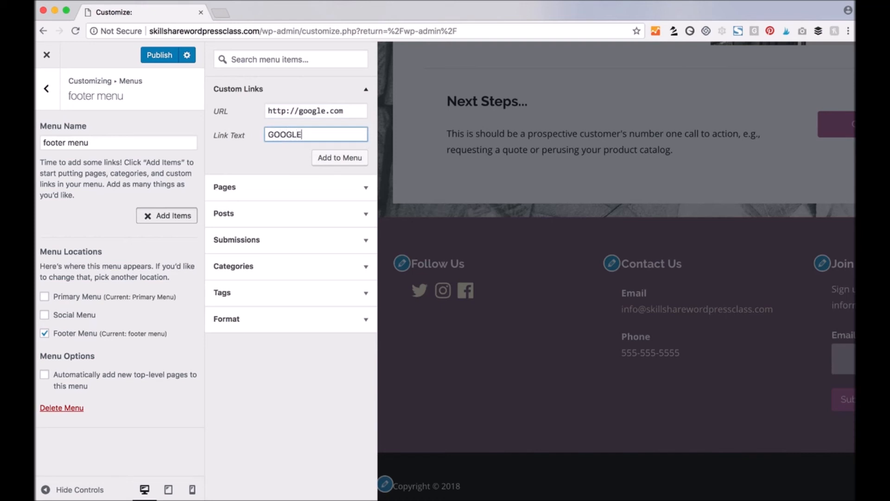
{"action": "left_click", "coordinate": [360, 158]}
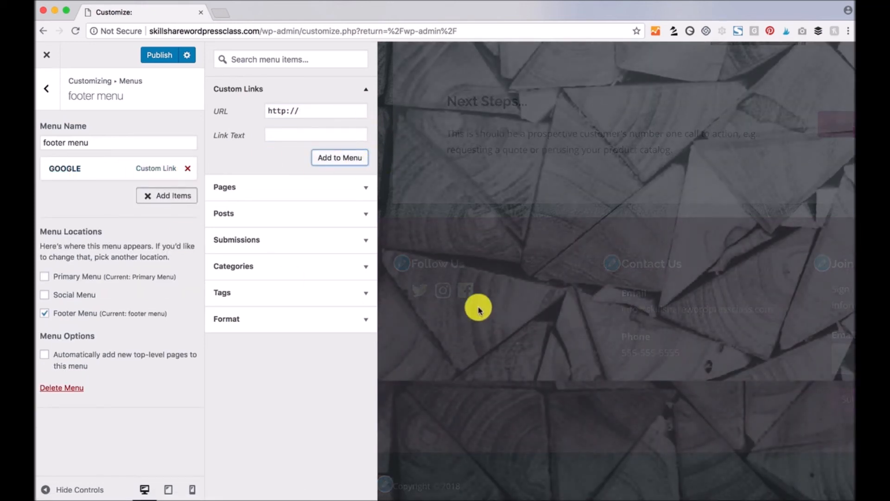
- Add the Gallery page and the Blog Post Title post to the footer menu
{"action": "scroll", "coordinate": [481, 310], "scroll_direction": "down", "scroll_amount": 1}
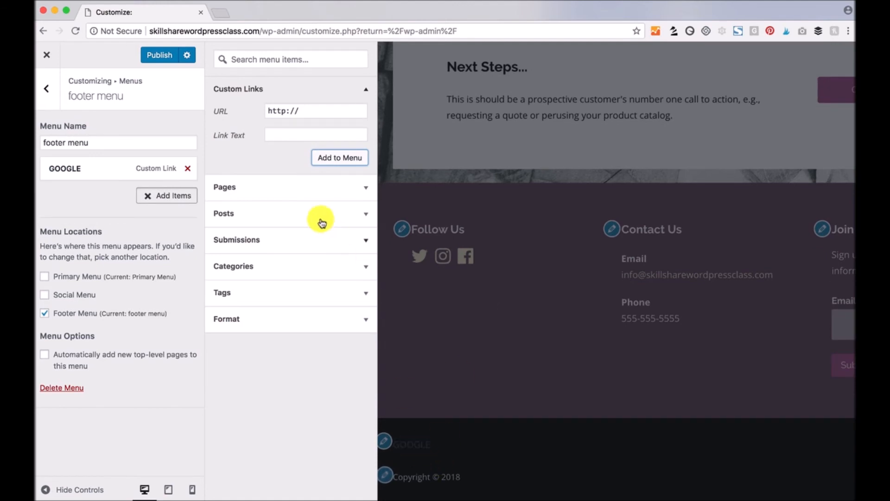
{"action": "left_click", "coordinate": [367, 190]}
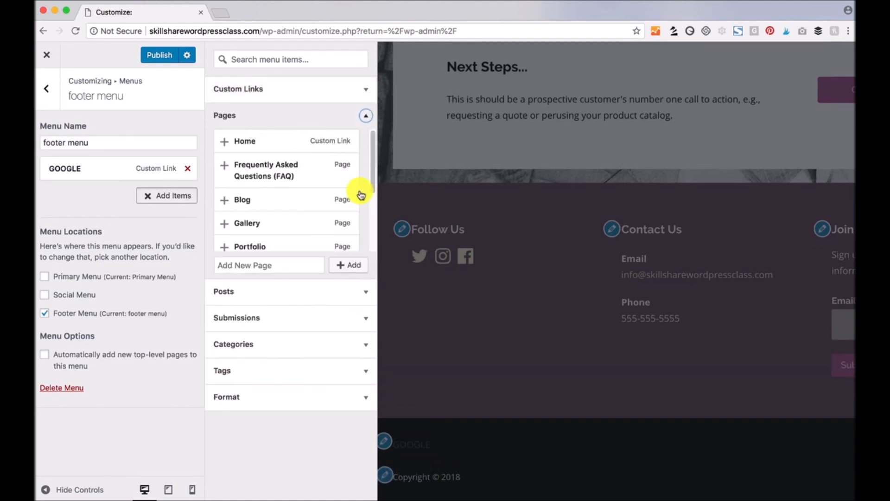
{"action": "left_click", "coordinate": [225, 224]}
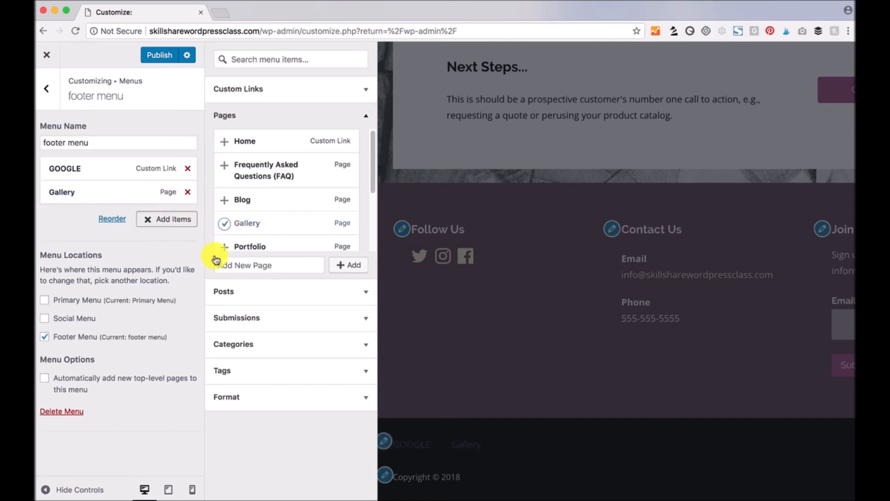
{"action": "left_click", "coordinate": [367, 291]}
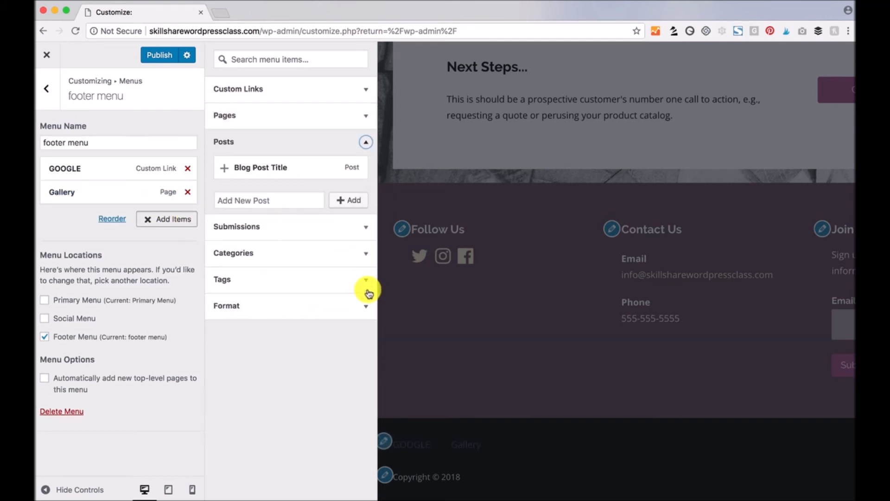
{"action": "left_click", "coordinate": [224, 170]}
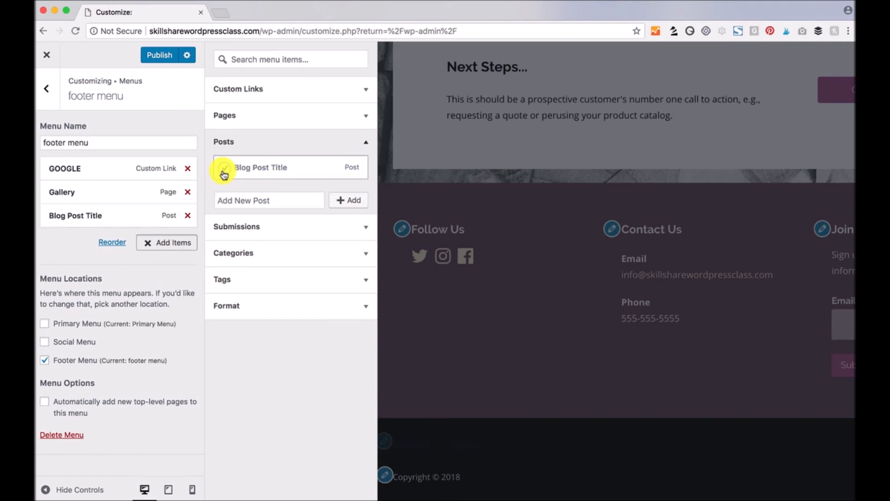
{"action": "left_click", "coordinate": [366, 253]}
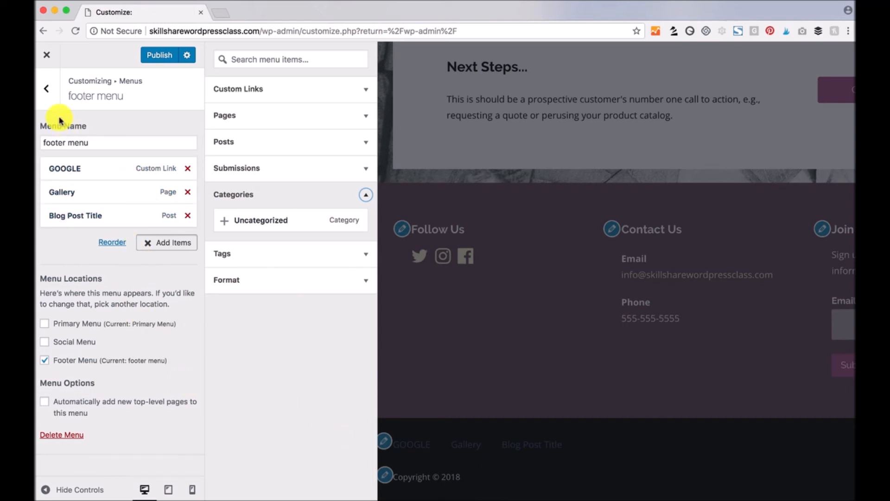
- Change the Hero Text widget title to MAKE A BOLD STATEMENT
{"action": "left_click", "coordinate": [48, 91]}
{"action": "left_click", "coordinate": [48, 91]}
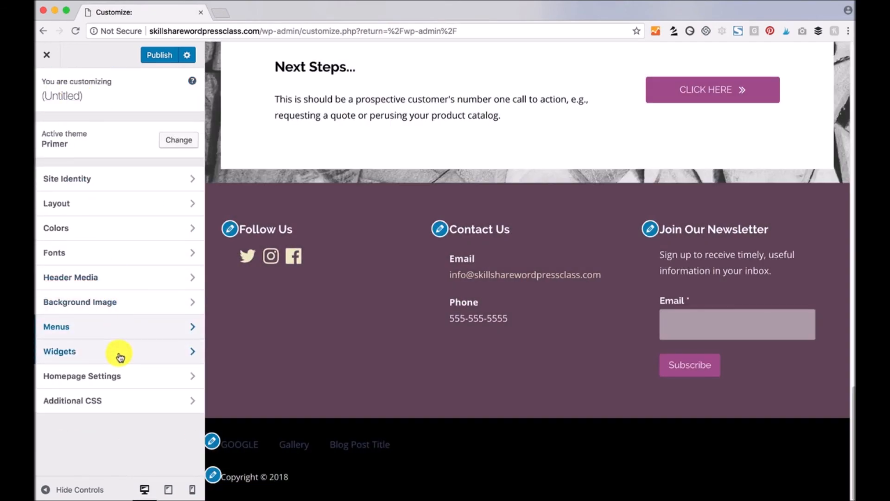
{"action": "left_click", "coordinate": [59, 355]}
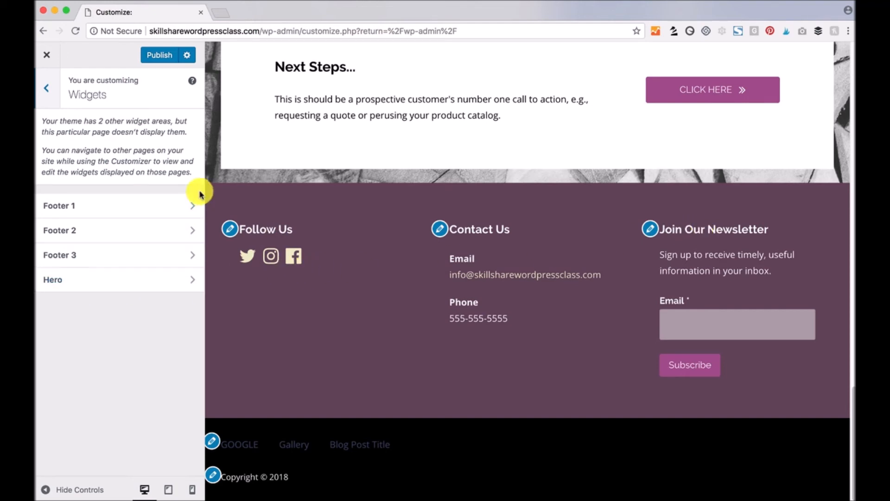
{"action": "left_click", "coordinate": [192, 282]}
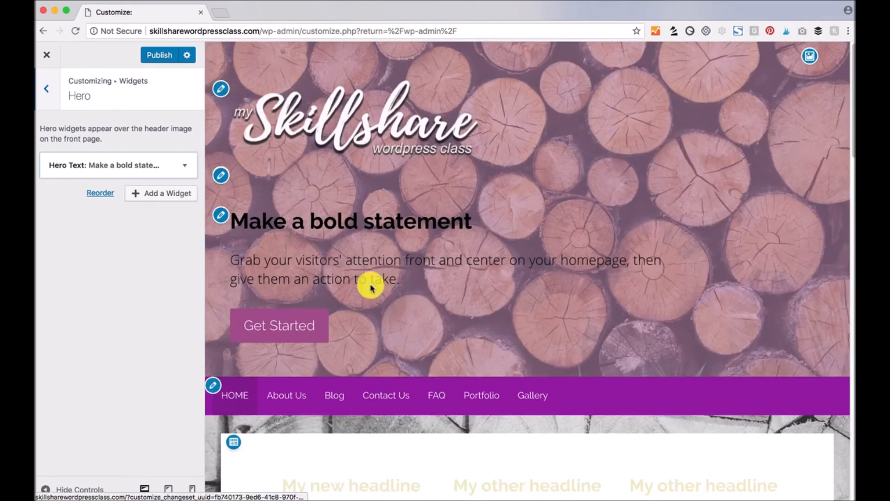
{"action": "left_click", "coordinate": [185, 168]}
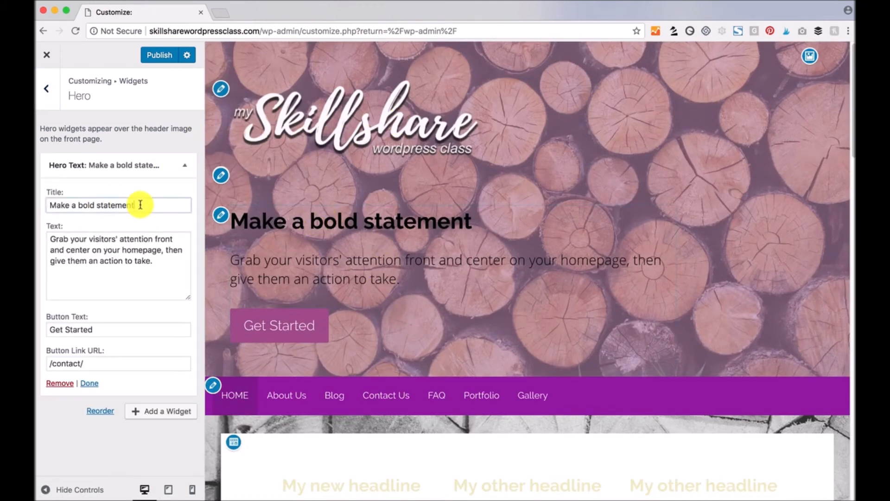
{"action": "left_click_drag", "start_coordinate": [139, 204], "coordinate": [47, 200]}
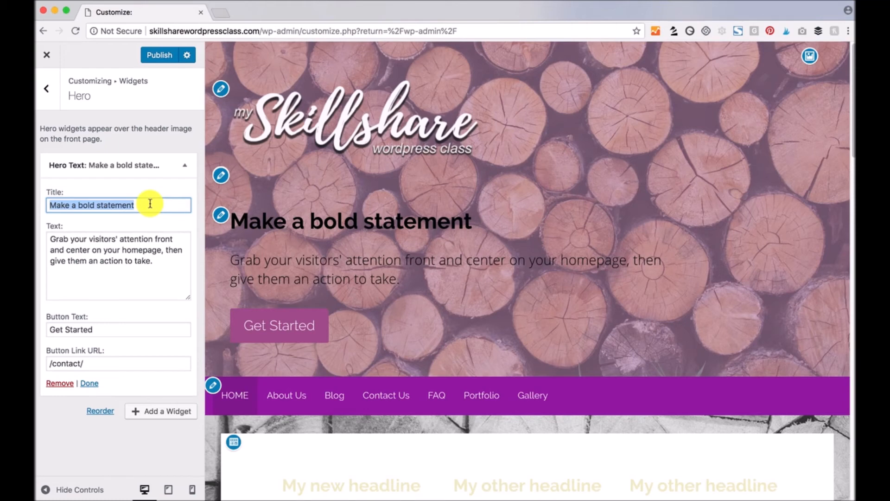
{"action": "type", "text": "MAKE A BOLD STATEMENT"}
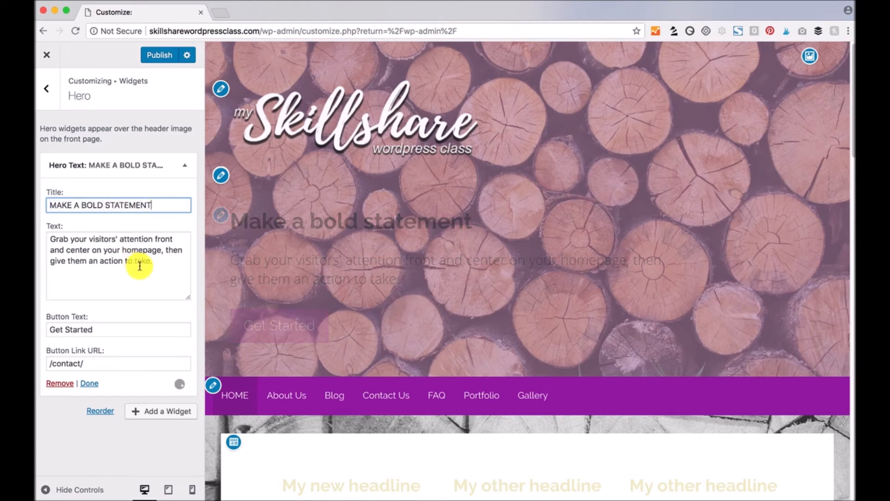
{"action": "left_click", "coordinate": [158, 262]}
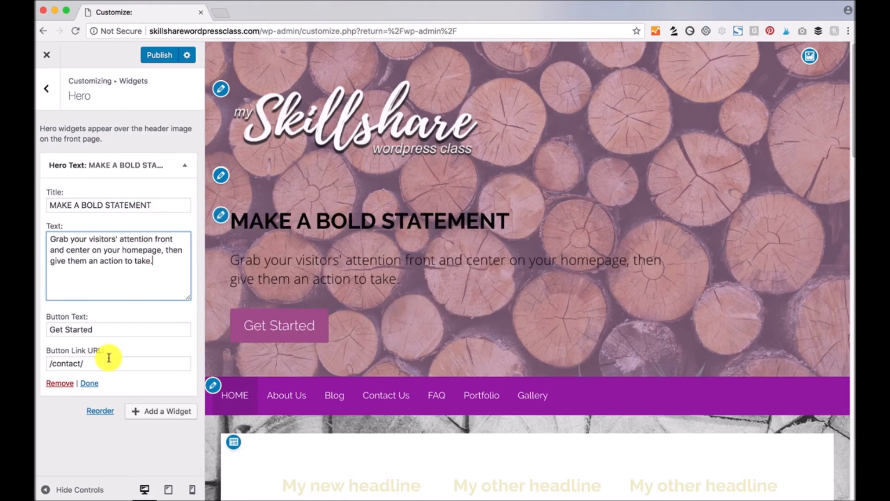
- Append 'Now' to the hero button label so it reads Get Started Now
{"action": "left_click", "coordinate": [126, 328]}
{"action": "type", "text": "Now"}
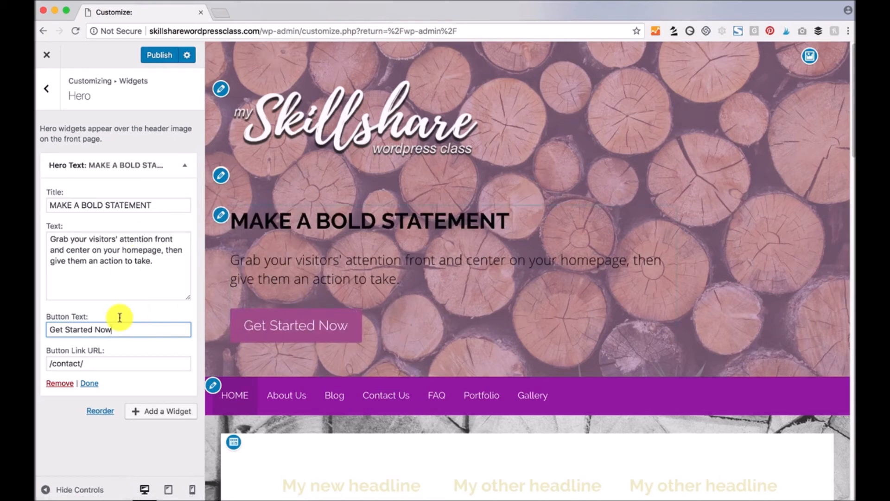
{"action": "left_click", "coordinate": [47, 92]}
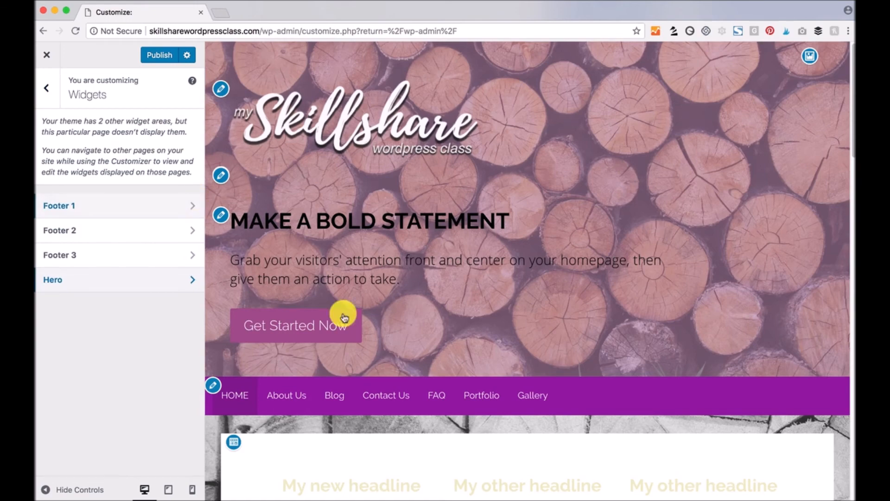
- In Footer 1, retitle the Social Profiles widget 'Follow Us Online' and add a Vimeo icon
{"action": "scroll", "coordinate": [352, 316], "scroll_direction": "down", "scroll_amount": 15}
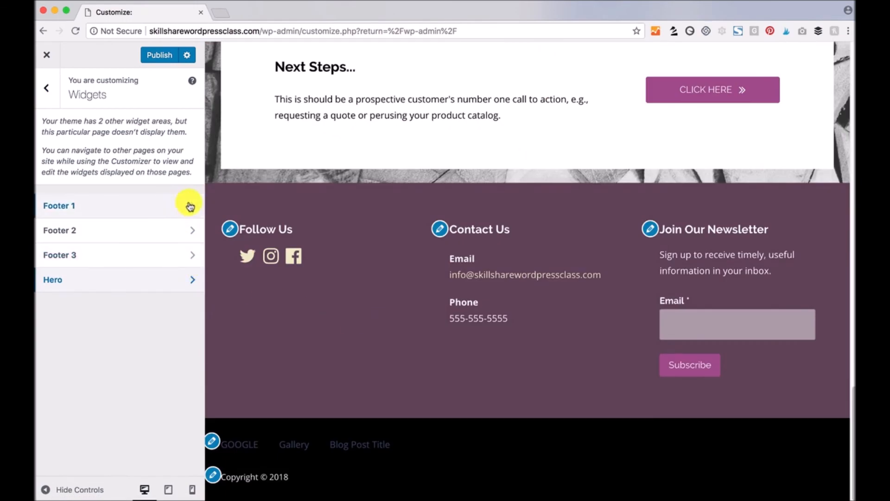
{"action": "left_click", "coordinate": [190, 206]}
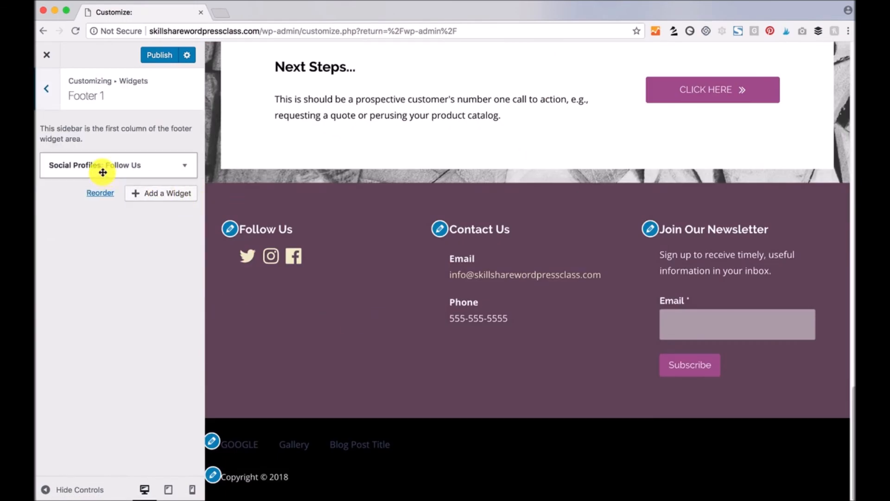
{"action": "left_click", "coordinate": [187, 167]}
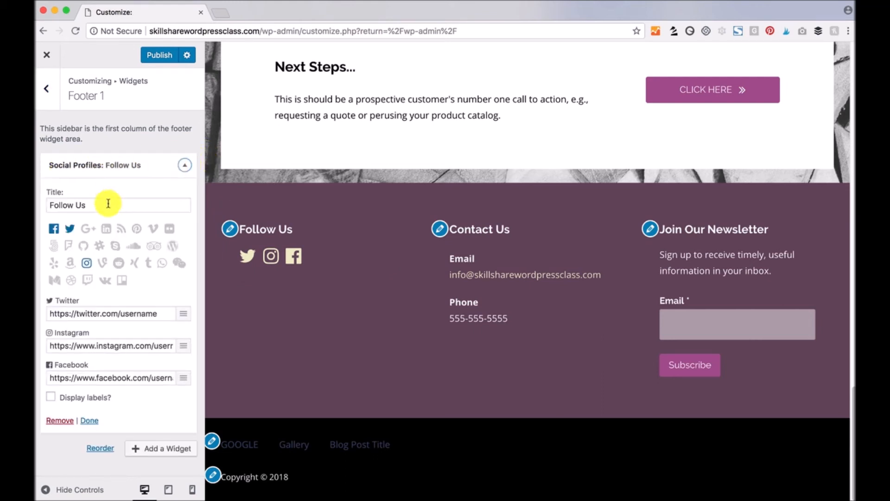
{"action": "left_click_drag", "start_coordinate": [102, 205], "coordinate": [37, 188]}
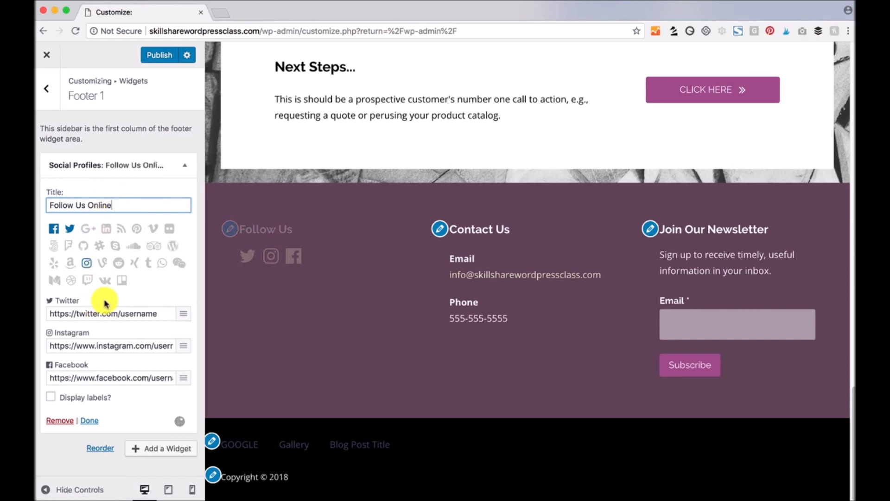
{"action": "left_click", "coordinate": [152, 232]}
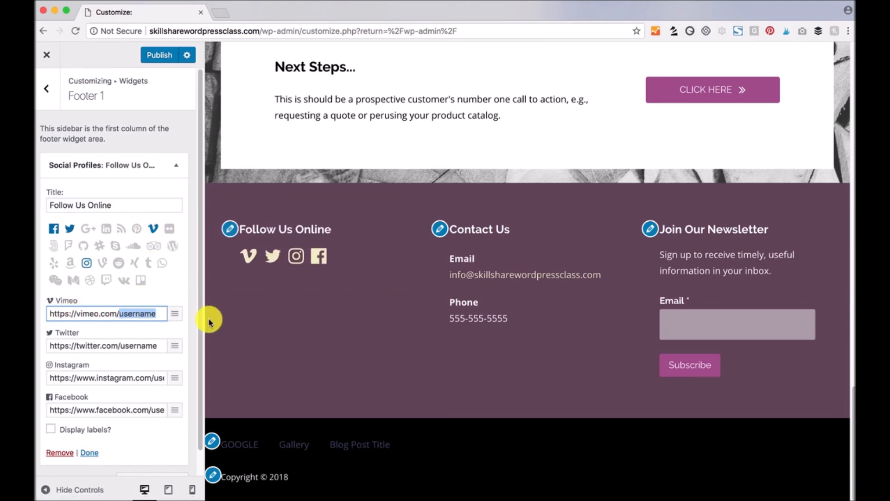
{"action": "scroll", "coordinate": [170, 279], "scroll_direction": "down", "scroll_amount": 1}
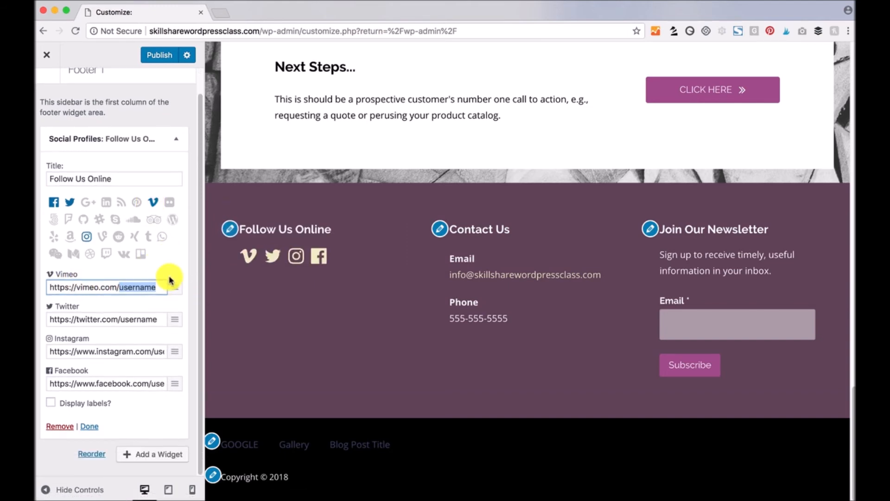
{"action": "scroll", "coordinate": [157, 260], "scroll_direction": "up", "scroll_amount": 1}
{"action": "left_click", "coordinate": [175, 167]}
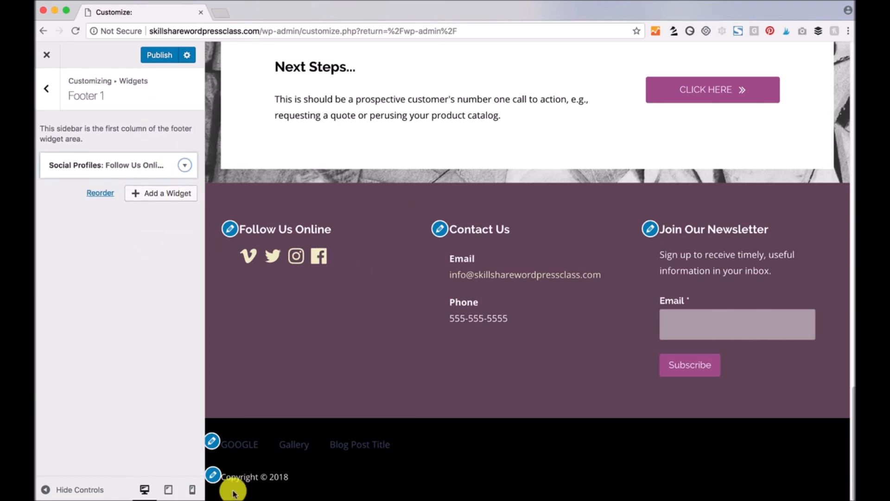
- Add a Search widget to Footer 1 from the widget list
{"action": "left_click", "coordinate": [158, 194]}
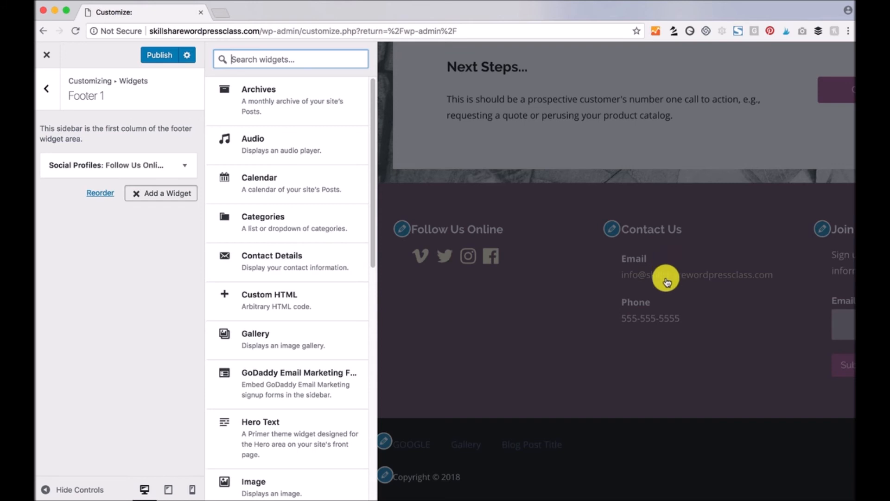
{"action": "scroll", "coordinate": [294, 343], "scroll_direction": "down", "scroll_amount": 2}
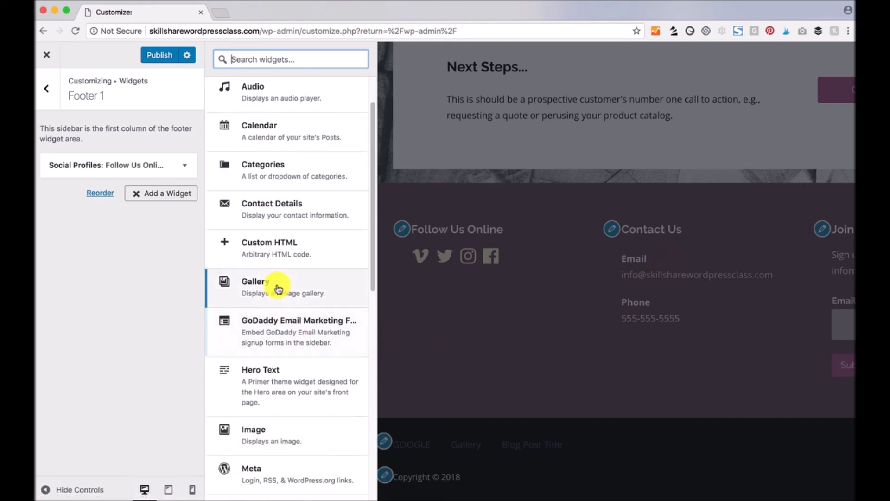
{"action": "scroll", "coordinate": [279, 292], "scroll_direction": "down", "scroll_amount": 6}
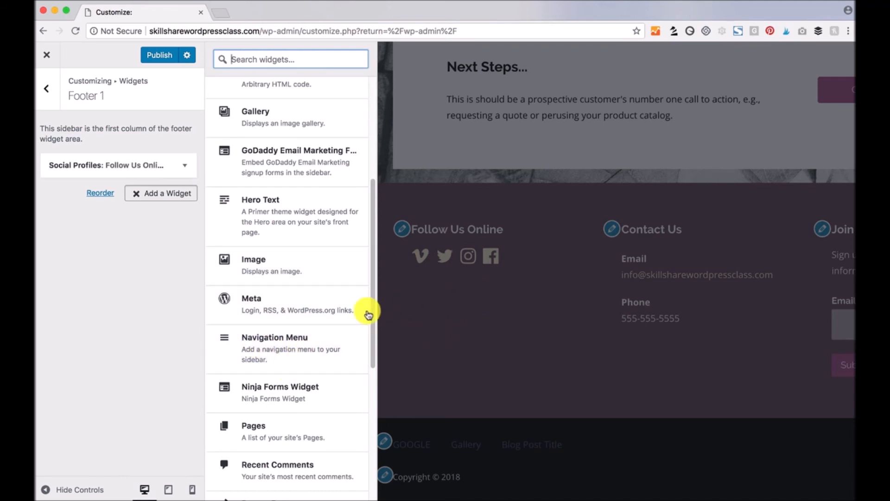
{"action": "scroll", "coordinate": [286, 366], "scroll_direction": "down", "scroll_amount": 5}
{"action": "scroll", "coordinate": [286, 366], "scroll_direction": "down", "scroll_amount": 5}
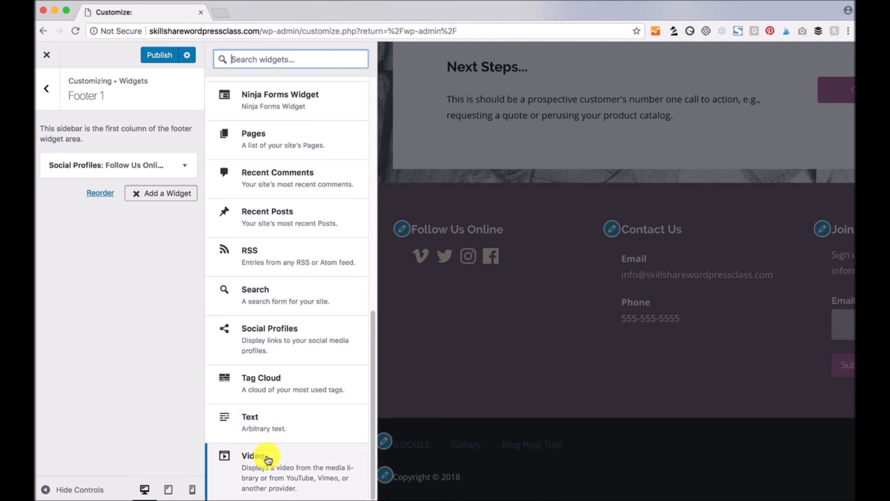
{"action": "left_click", "coordinate": [274, 295]}
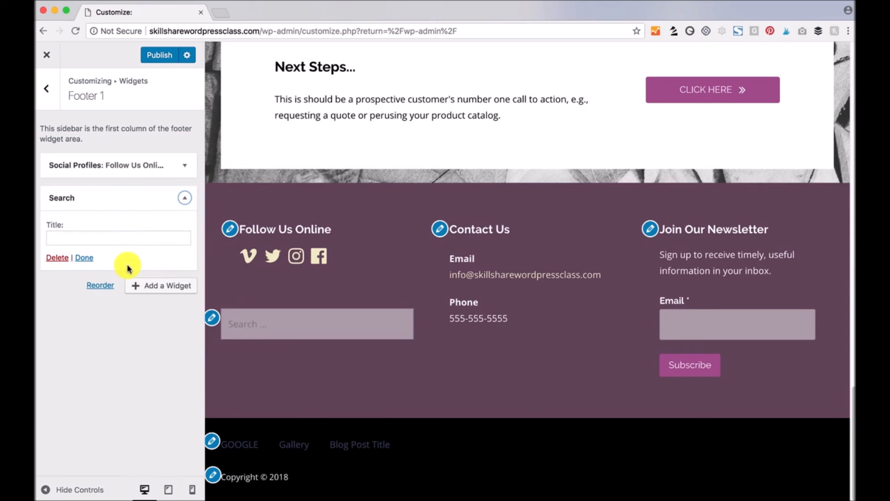
- Try the new search box in the preview, then go back to the widget areas
{"action": "left_click", "coordinate": [264, 327]}
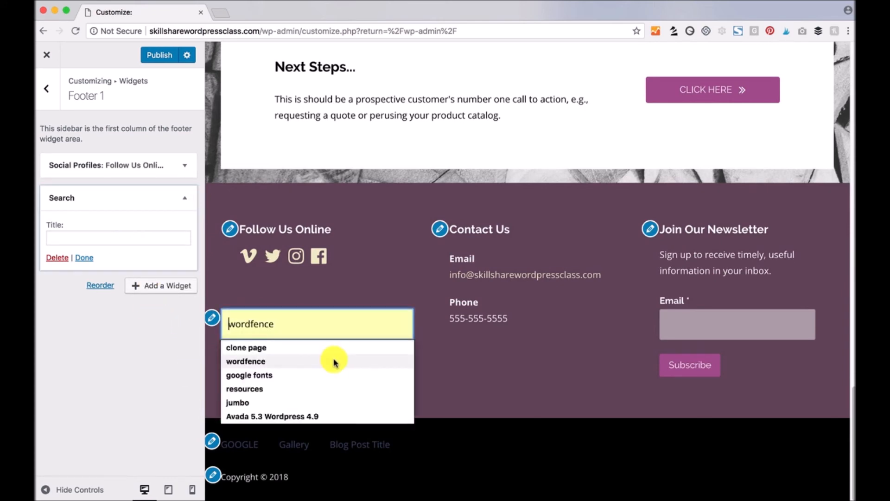
{"action": "left_click", "coordinate": [274, 299]}
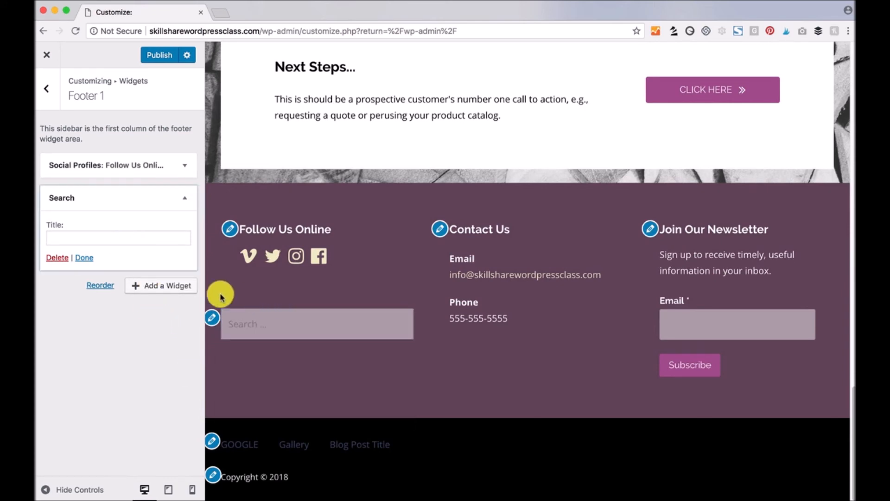
{"action": "left_click", "coordinate": [48, 88]}
{"action": "left_click", "coordinate": [197, 229]}
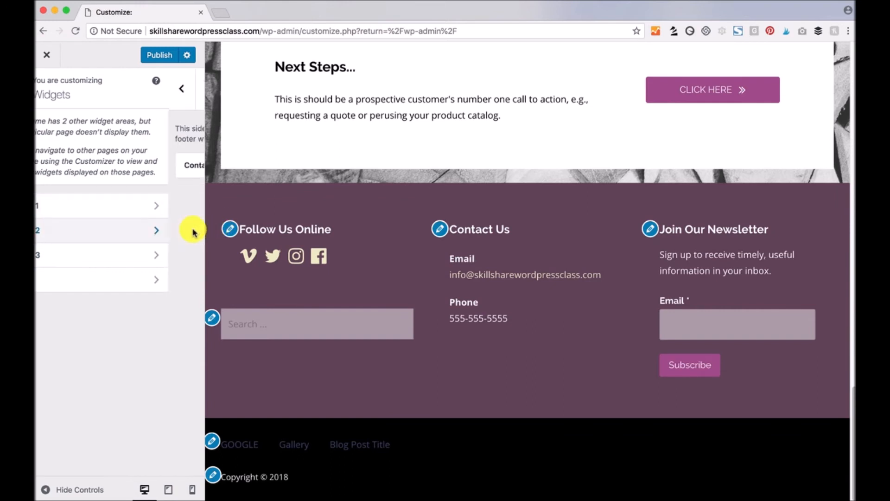
{"action": "left_click", "coordinate": [184, 166]}
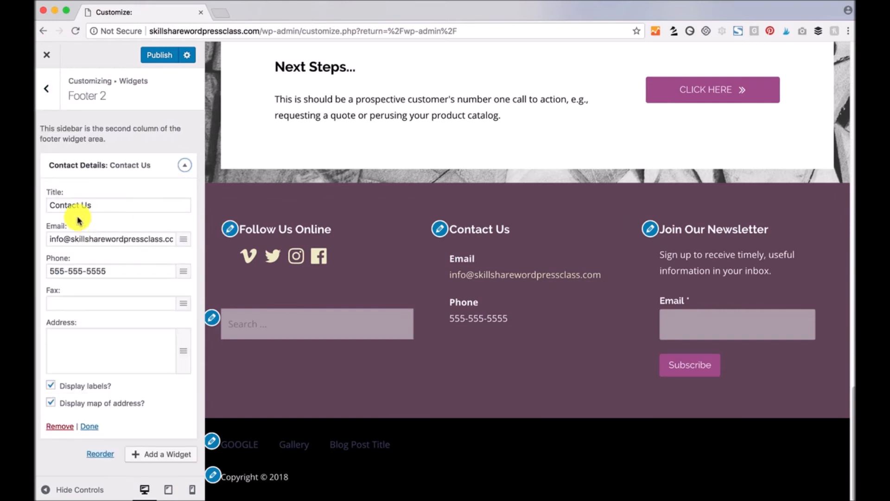
{"action": "left_click", "coordinate": [185, 167]}
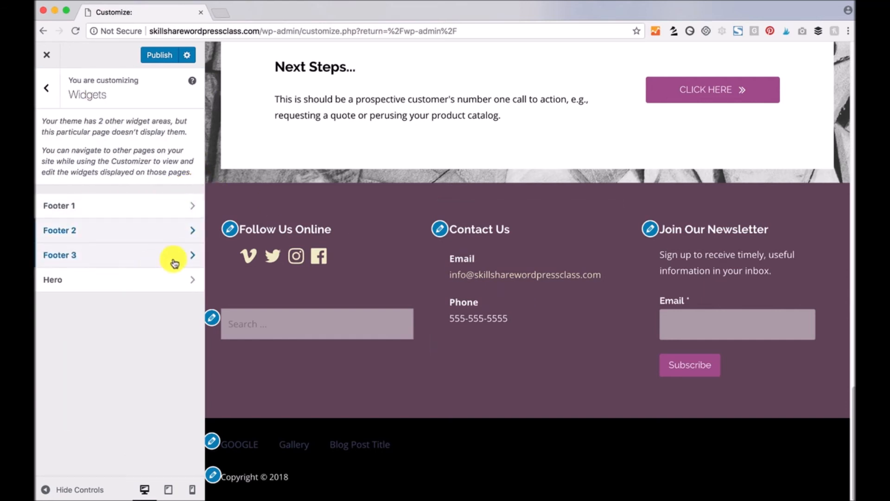
{"action": "left_click", "coordinate": [192, 256]}
{"action": "left_click", "coordinate": [184, 167]}
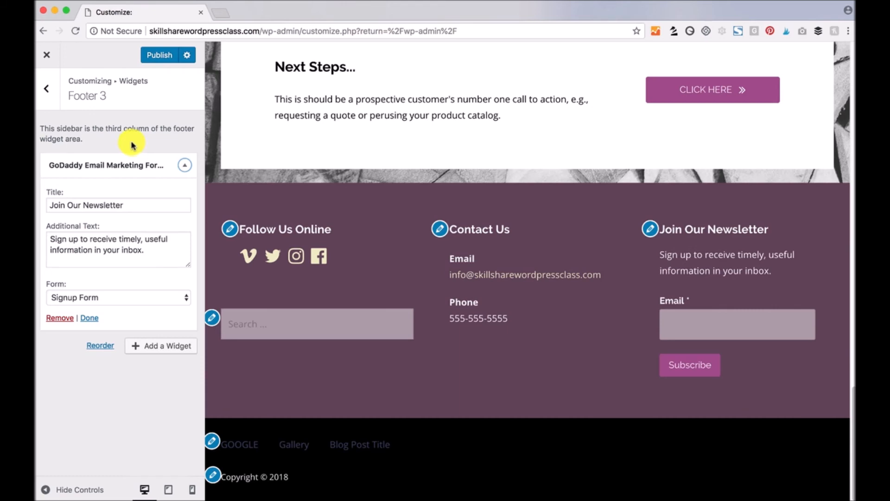
{"action": "left_click", "coordinate": [46, 89]}
{"action": "left_click", "coordinate": [46, 88]}
{"action": "left_click", "coordinate": [110, 376]}
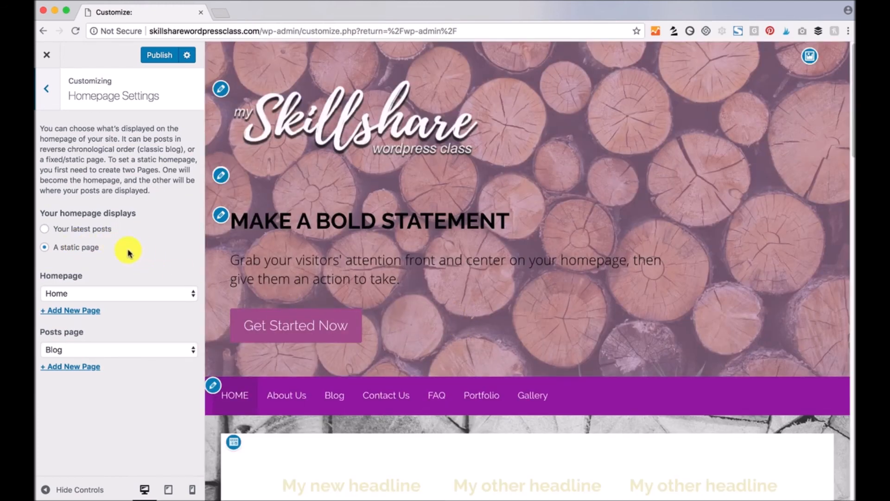
- Preview the homepage set to show the latest posts
{"action": "scroll", "coordinate": [527, 308], "scroll_direction": "down", "scroll_amount": 10}
{"action": "left_click", "coordinate": [46, 230]}
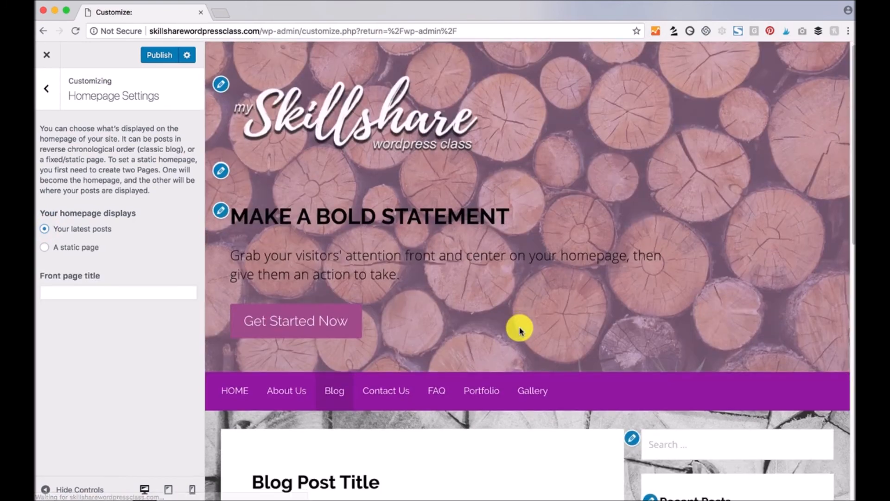
{"action": "scroll", "coordinate": [516, 328], "scroll_direction": "down", "scroll_amount": 8}
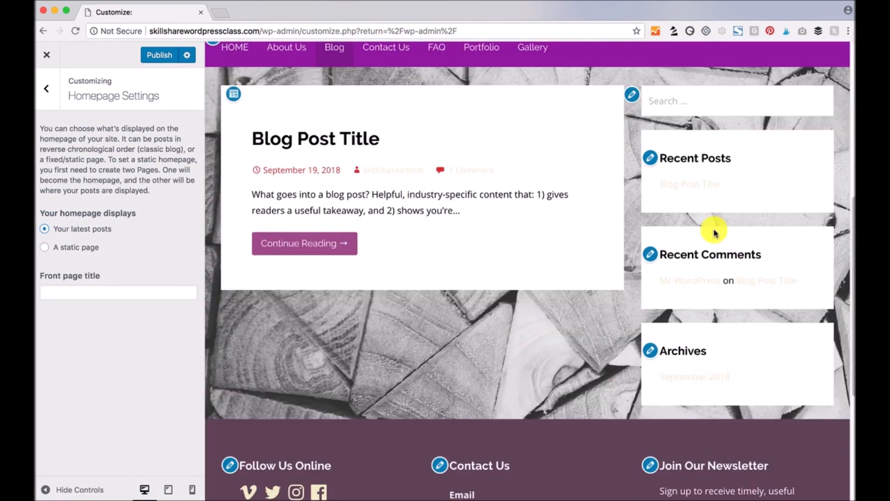
{"action": "scroll", "coordinate": [524, 419], "scroll_direction": "up", "scroll_amount": 8}
{"action": "scroll", "coordinate": [524, 419], "scroll_direction": "up", "scroll_amount": 1}
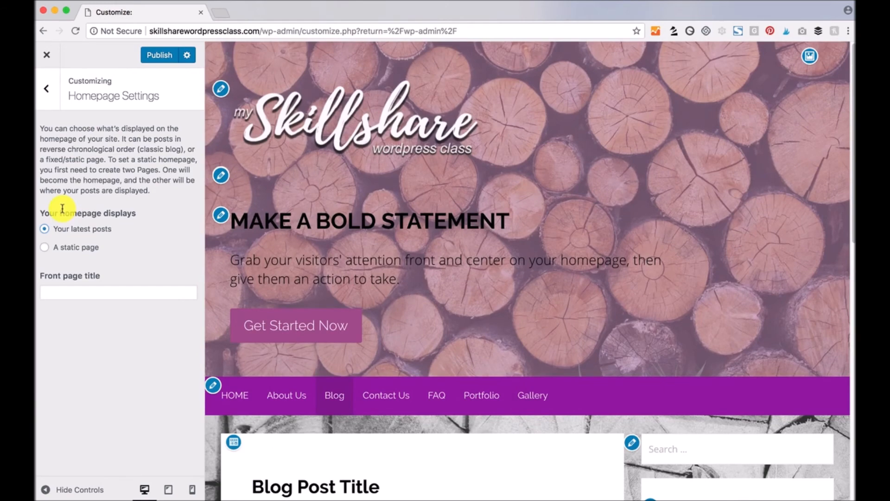
- Switch the homepage back to a static page, Home, with Blog as the posts page
{"action": "left_click", "coordinate": [46, 249]}
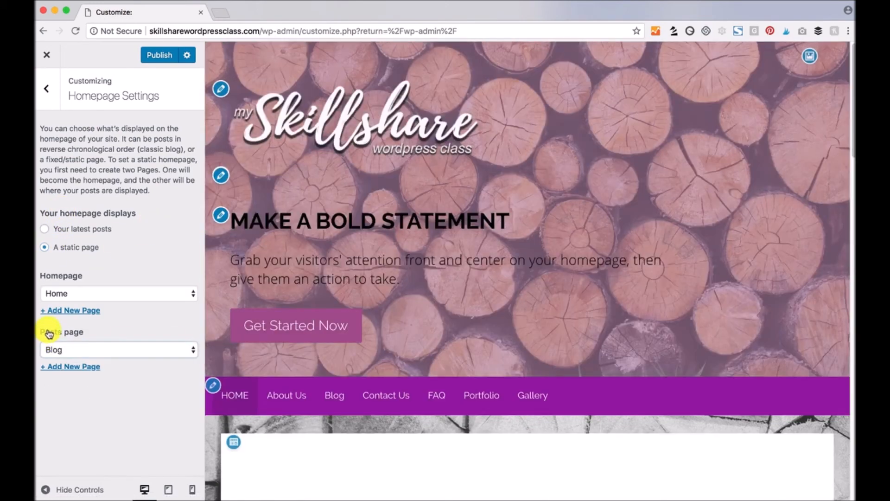
{"action": "left_click", "coordinate": [80, 353]}
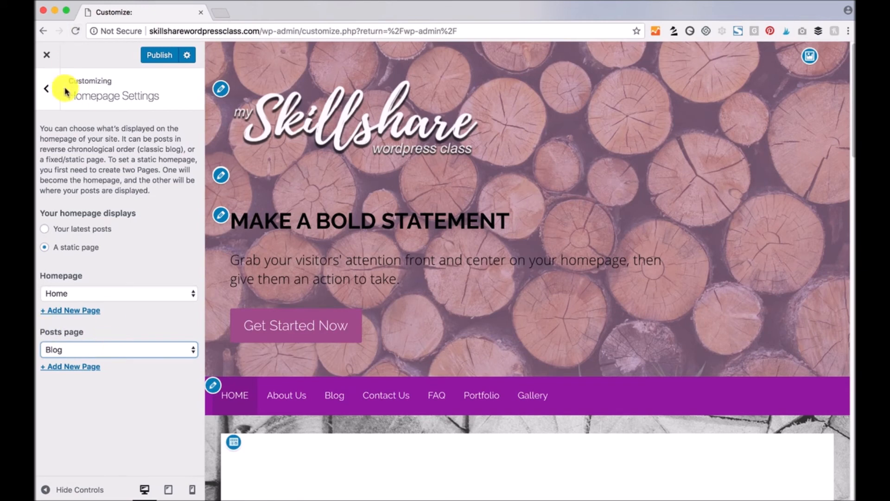
{"action": "left_click", "coordinate": [47, 89]}
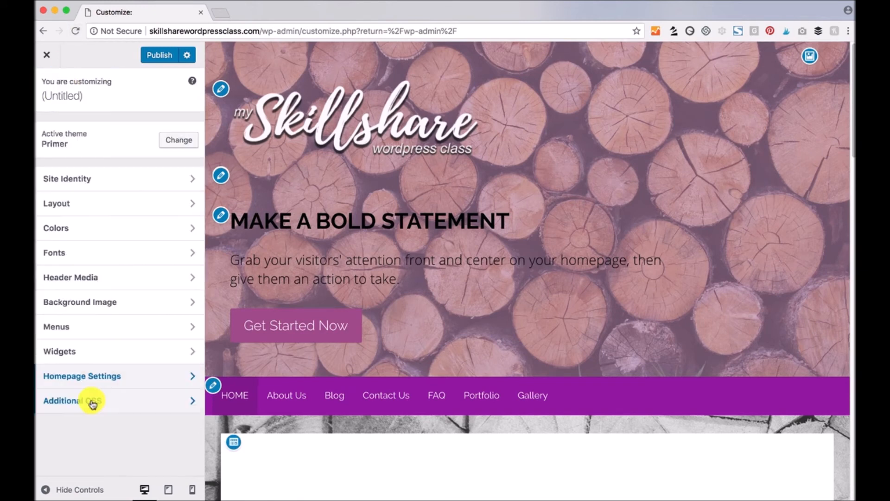
{"action": "left_click", "coordinate": [63, 402]}
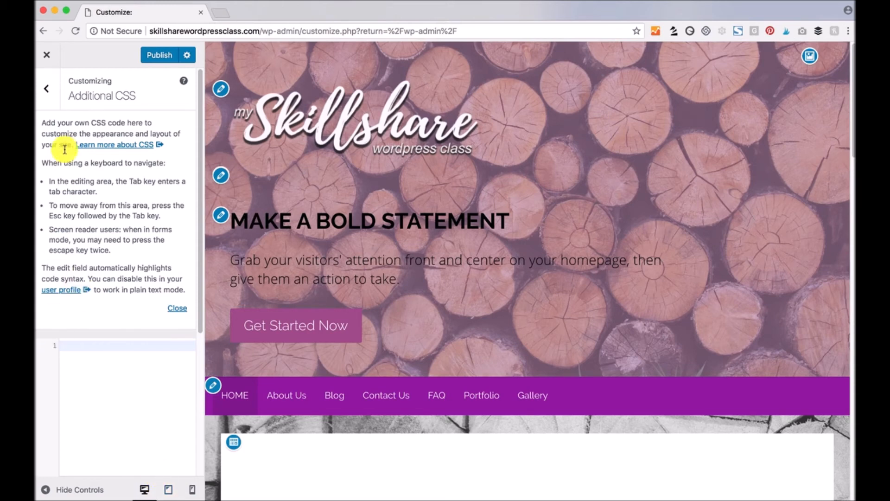
{"action": "left_click", "coordinate": [43, 86]}
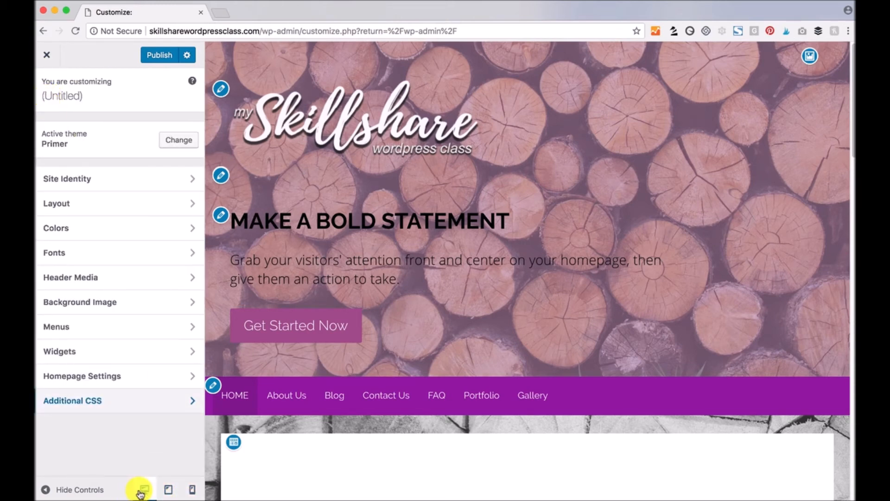
{"action": "left_click", "coordinate": [193, 491]}
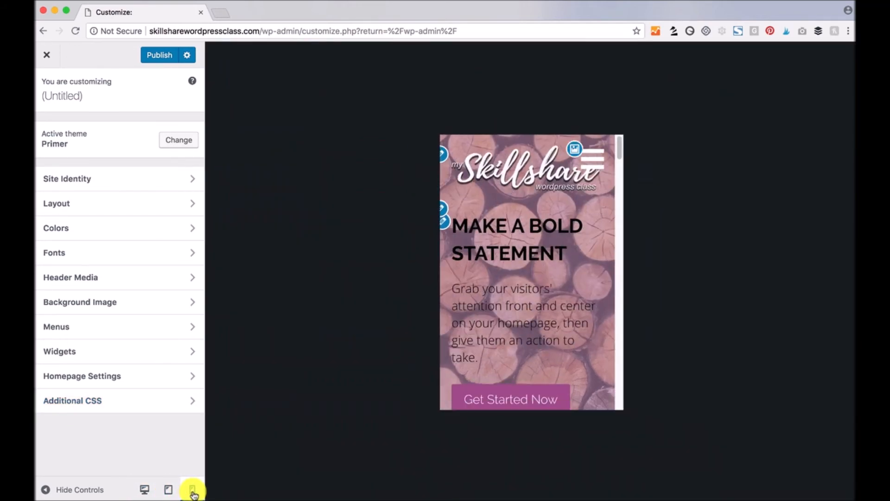
{"action": "left_click", "coordinate": [170, 489]}
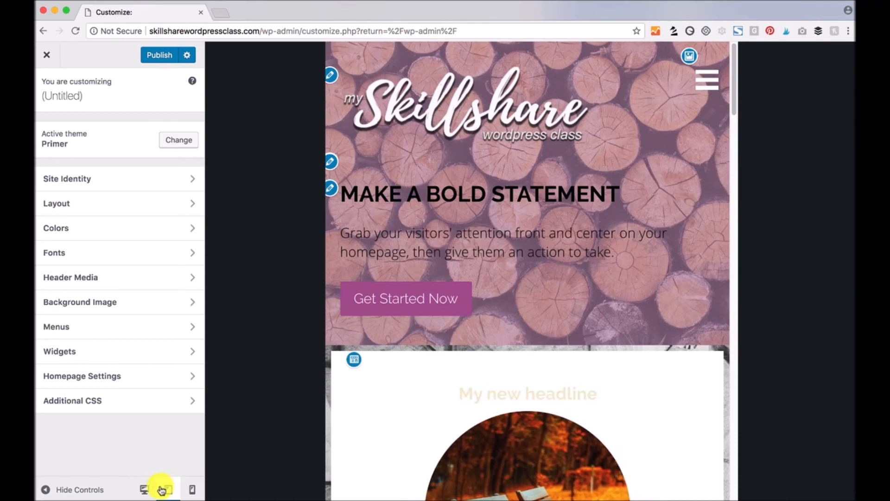
{"action": "left_click", "coordinate": [144, 489]}
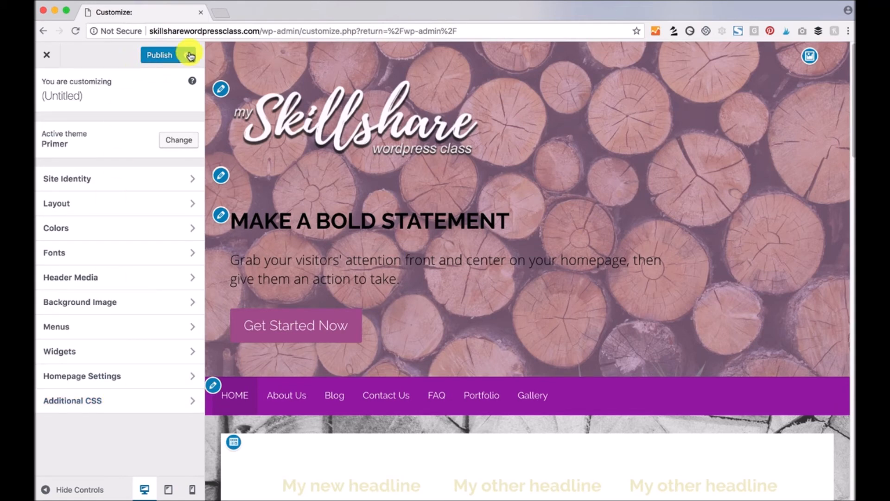
- Publish the Customizer changes, close it, and go to the Portfolio page
{"action": "left_click", "coordinate": [168, 56]}
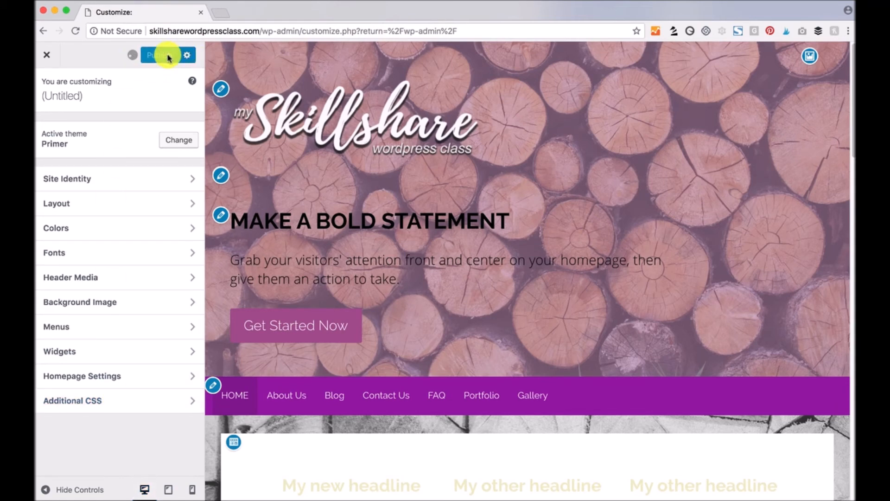
{"action": "left_click", "coordinate": [47, 57]}
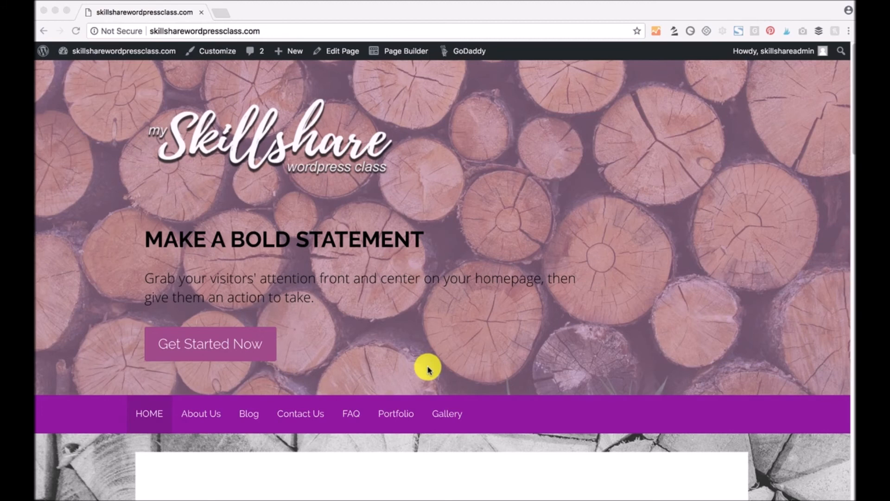
{"action": "left_click", "coordinate": [396, 414]}
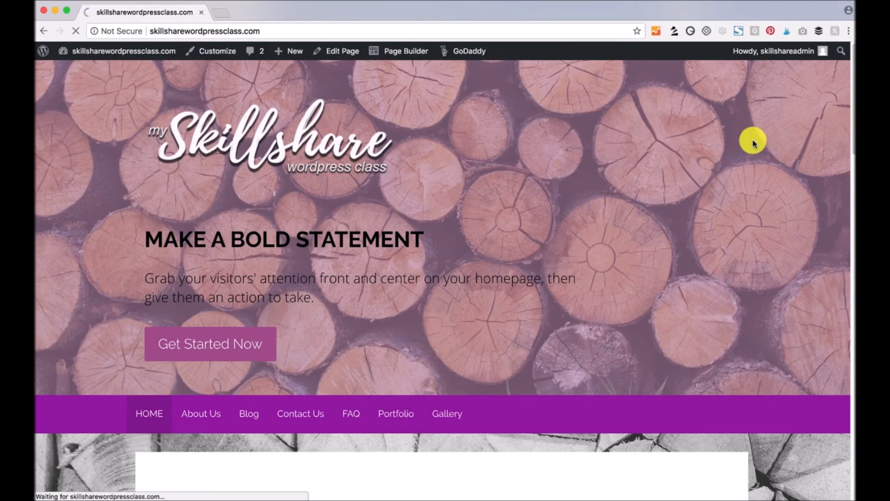
- Scroll down the Portfolio page and advance the lower project slider two slides
{"action": "scroll", "coordinate": [691, 190], "scroll_direction": "down", "scroll_amount": 5}
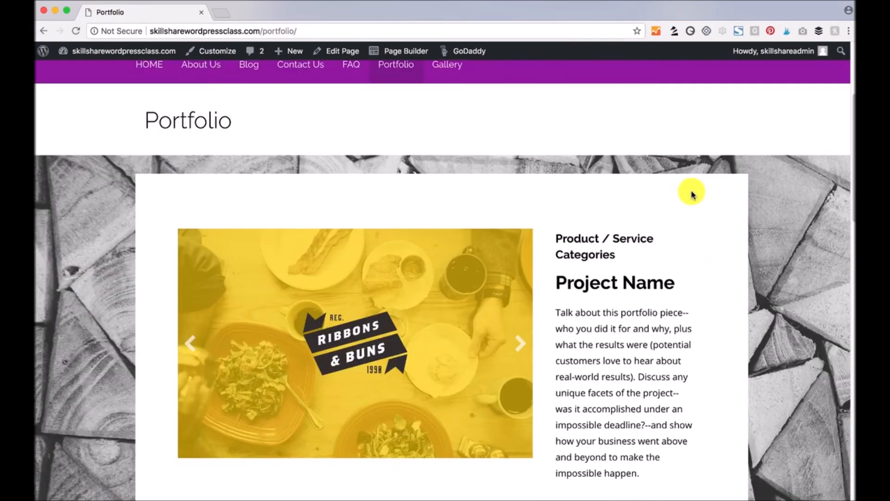
{"action": "scroll", "coordinate": [734, 217], "scroll_direction": "down", "scroll_amount": 1}
{"action": "scroll", "coordinate": [719, 234], "scroll_direction": "down", "scroll_amount": 8}
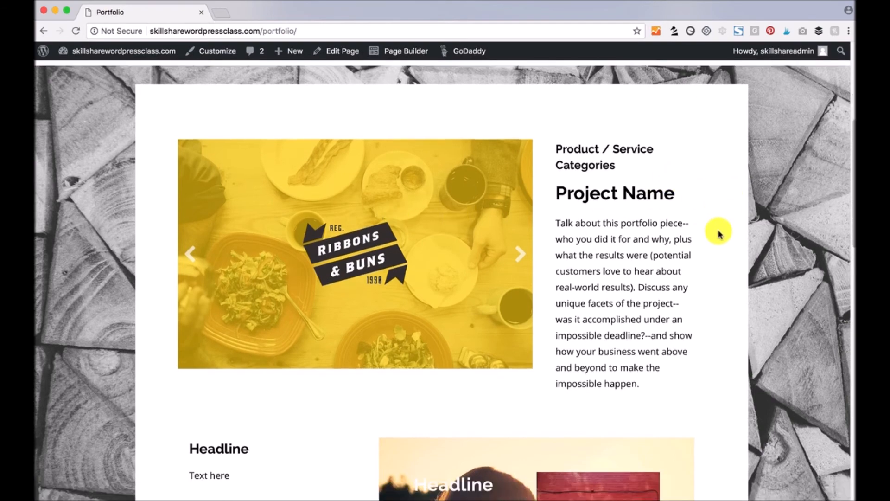
{"action": "scroll", "coordinate": [719, 233], "scroll_direction": "down", "scroll_amount": 5}
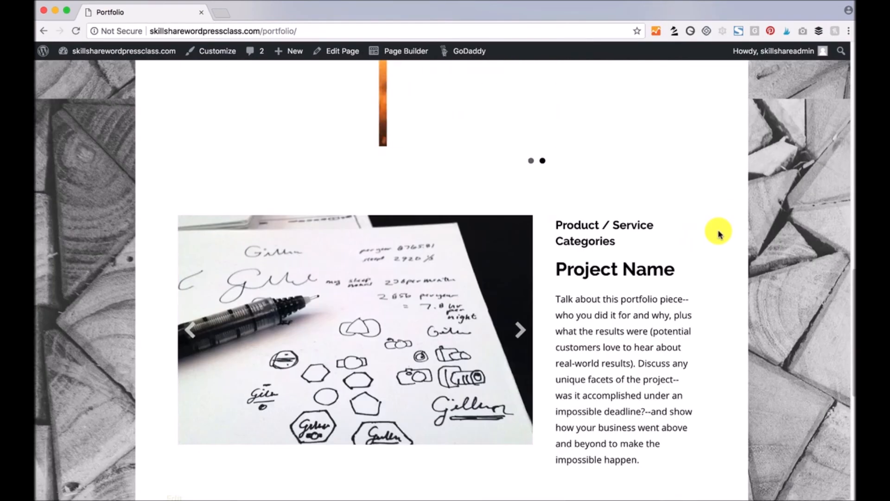
{"action": "left_click", "coordinate": [521, 264]}
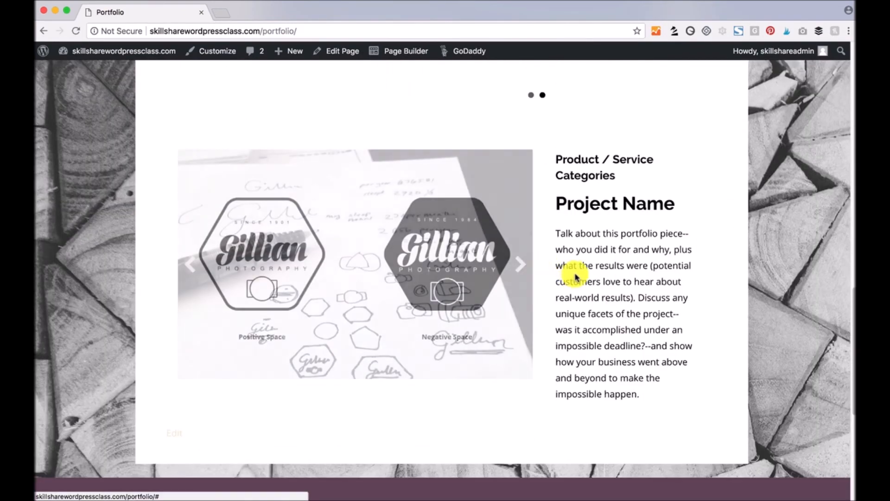
{"action": "left_click", "coordinate": [520, 268]}
- Scroll back up, advancing the yellow app slider once and the top slider twice
{"action": "scroll", "coordinate": [703, 238], "scroll_direction": "up", "scroll_amount": 1}
{"action": "scroll", "coordinate": [703, 238], "scroll_direction": "up", "scroll_amount": 7}
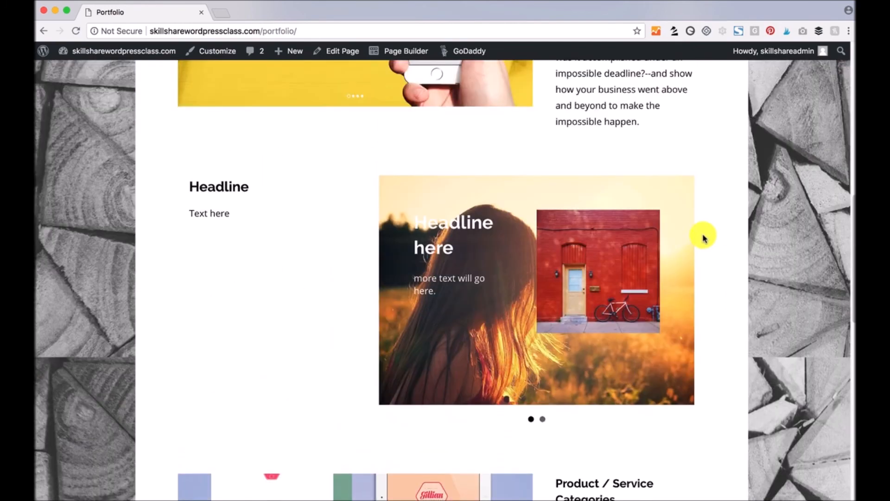
{"action": "scroll", "coordinate": [726, 203], "scroll_direction": "up", "scroll_amount": 3}
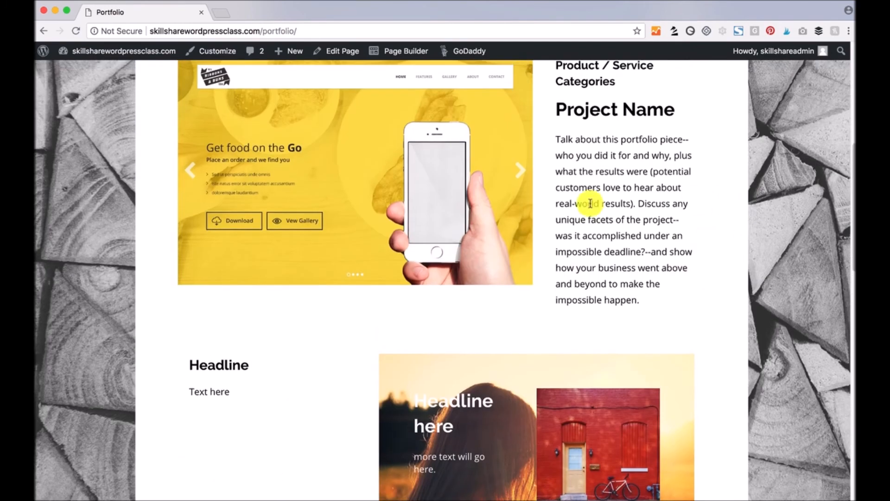
{"action": "left_click", "coordinate": [514, 169]}
{"action": "scroll", "coordinate": [680, 241], "scroll_direction": "up", "scroll_amount": 1}
{"action": "scroll", "coordinate": [681, 241], "scroll_direction": "up", "scroll_amount": 1}
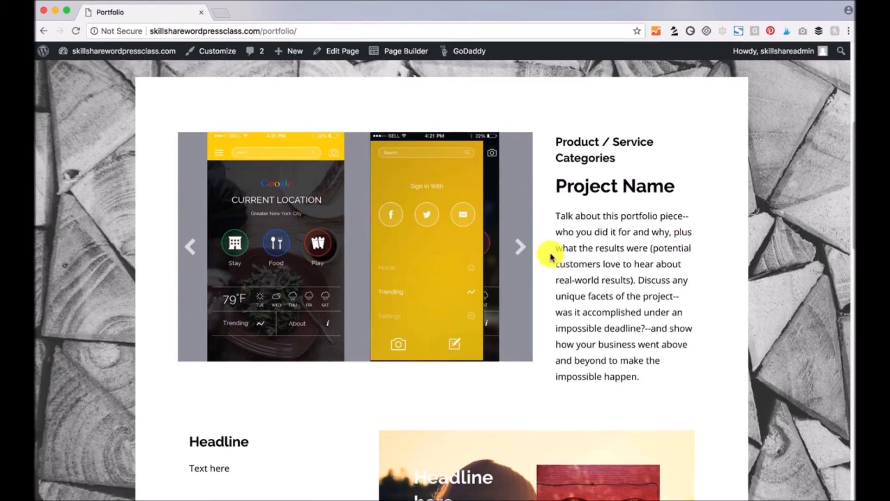
{"action": "left_click", "coordinate": [519, 247]}
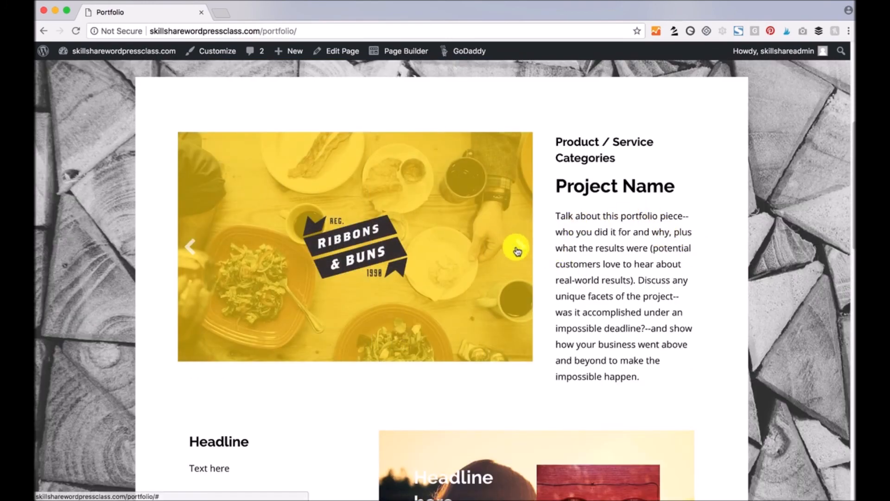
{"action": "left_click", "coordinate": [522, 249]}
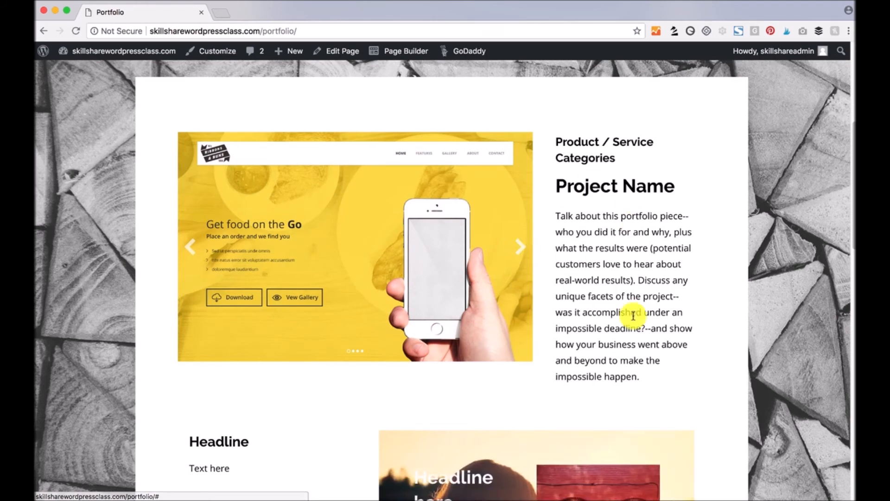
{"action": "scroll", "coordinate": [680, 198], "scroll_direction": "up", "scroll_amount": 5}
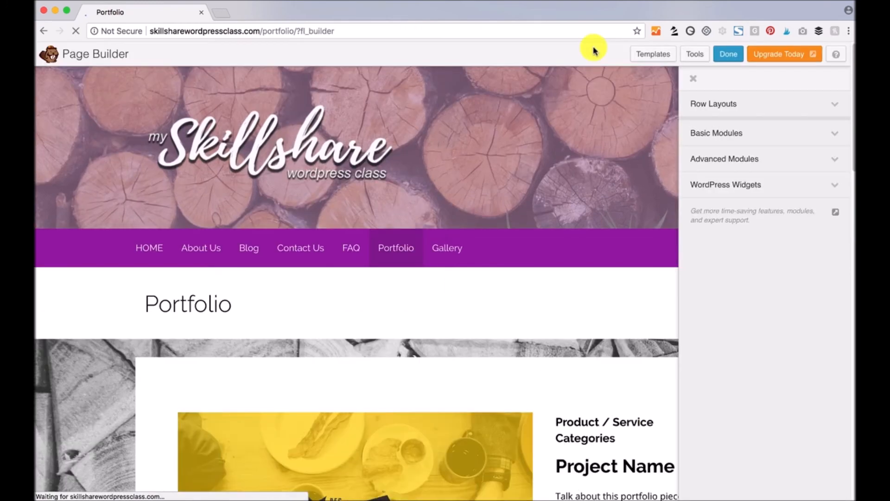
- Review the content slider's settings: height 400, Auto Play on, delay 5, transition speed
{"action": "scroll", "coordinate": [499, 281], "scroll_direction": "down", "scroll_amount": 3}
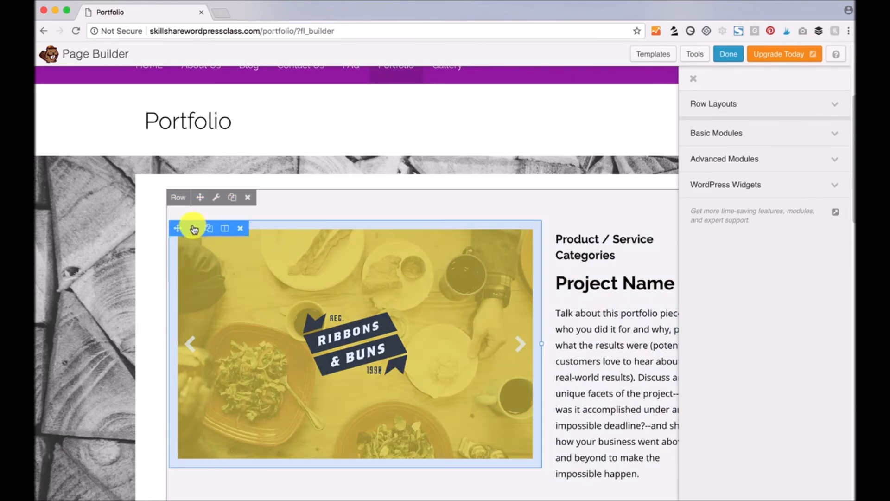
{"action": "left_click", "coordinate": [194, 228]}
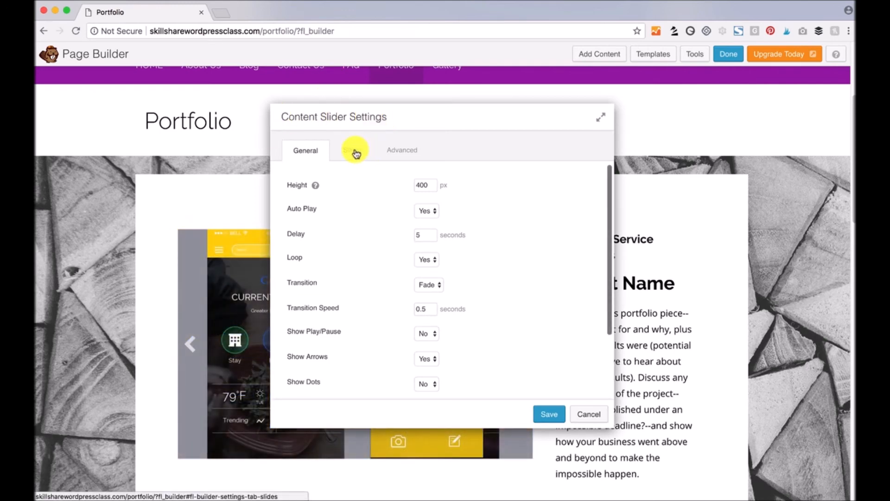
{"action": "left_click_drag", "start_coordinate": [433, 185], "coordinate": [412, 184]}
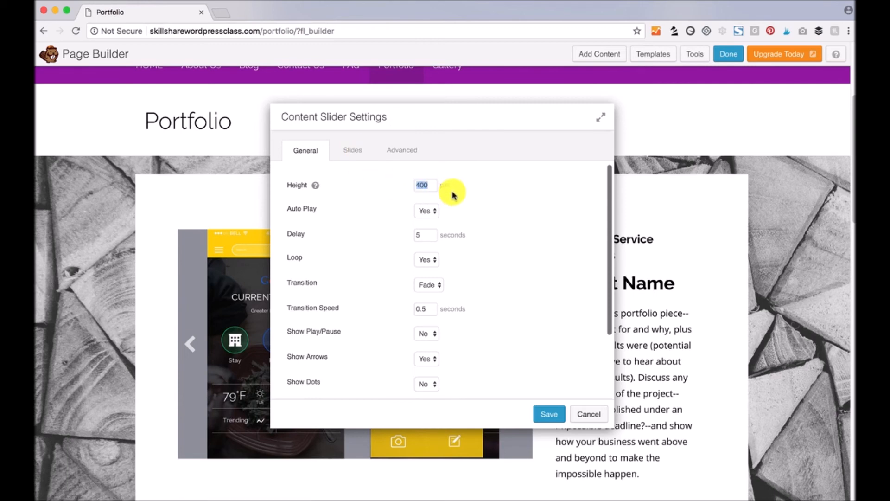
{"action": "left_click", "coordinate": [426, 210]}
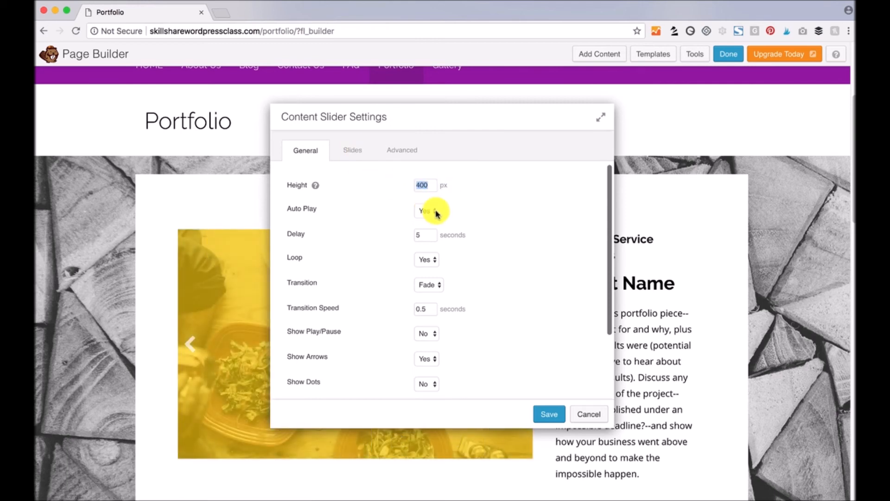
{"action": "left_click", "coordinate": [480, 206]}
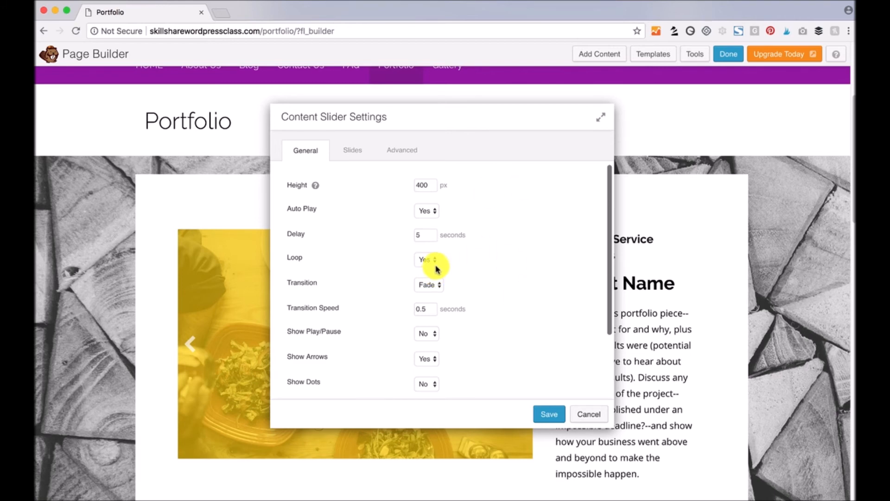
{"action": "double_click", "coordinate": [430, 235]}
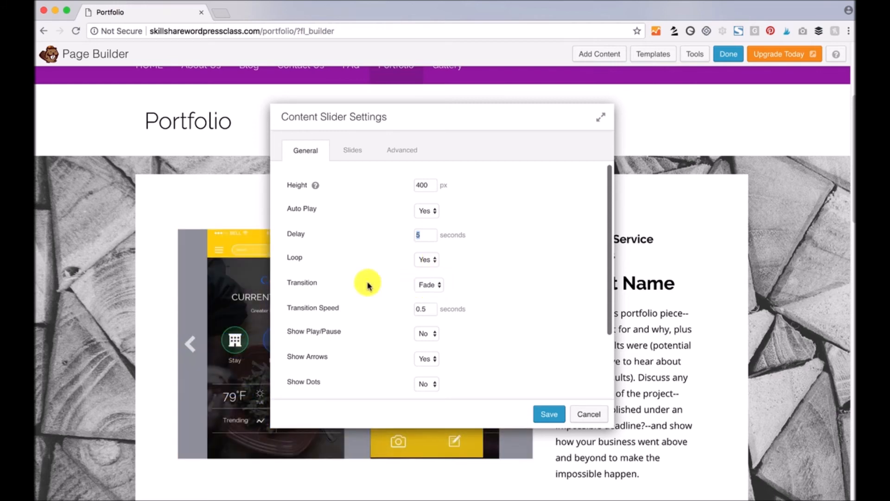
{"action": "left_click", "coordinate": [430, 309]}
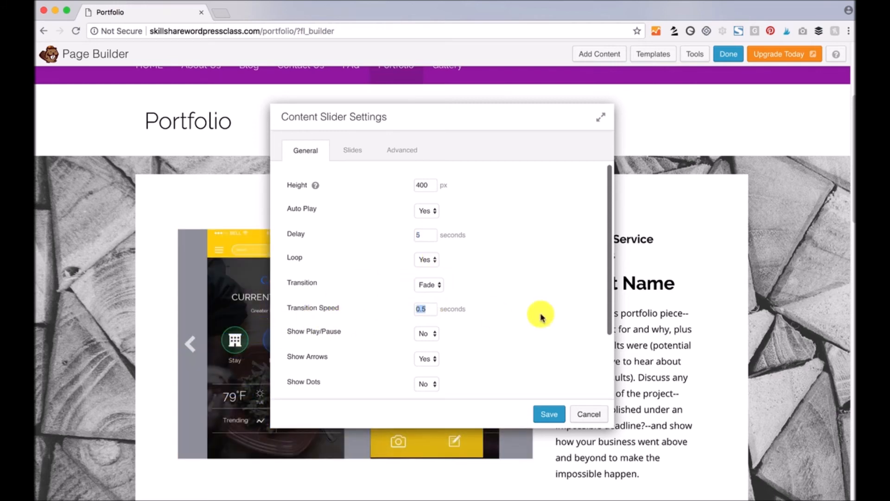
{"action": "scroll", "coordinate": [554, 325], "scroll_direction": "down", "scroll_amount": 4}
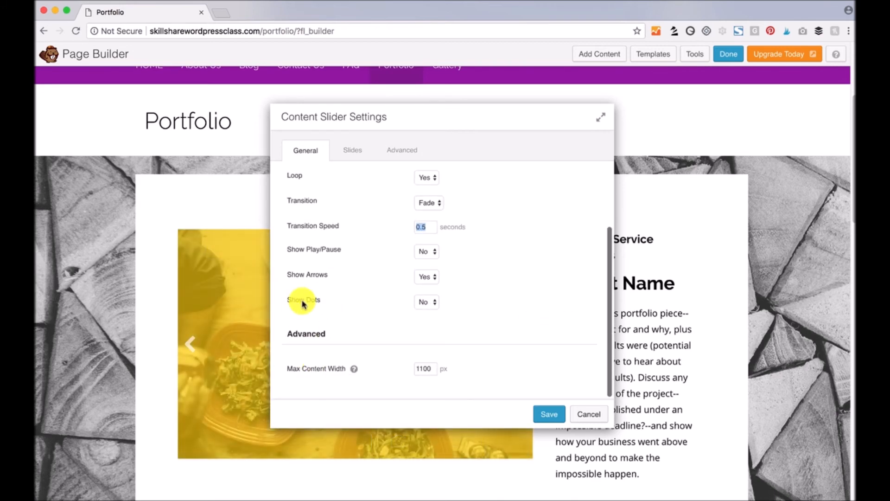
{"action": "scroll", "coordinate": [494, 310], "scroll_direction": "up", "scroll_amount": 4}
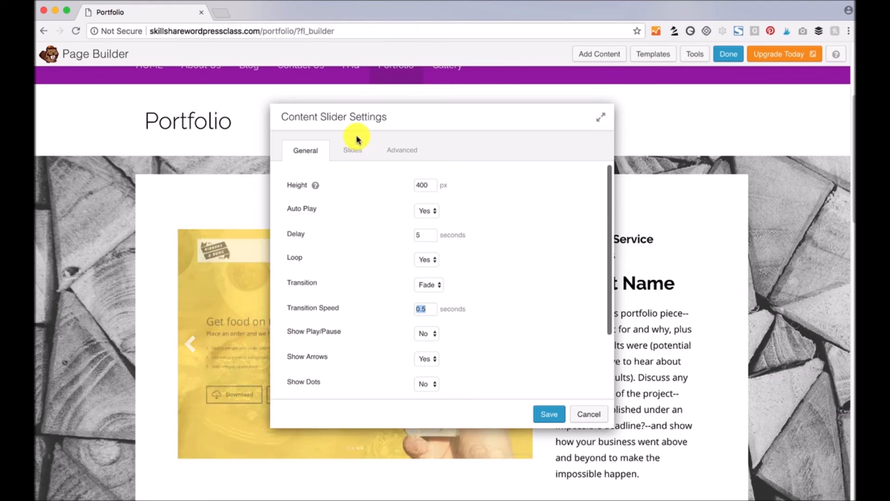
- Move the App slide to second place, check the Advanced tab, and close the settings
{"action": "left_click", "coordinate": [354, 150]}
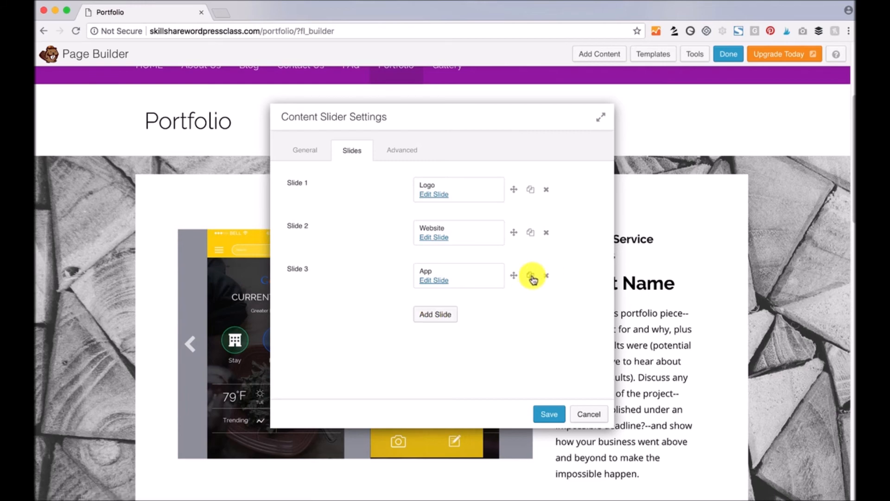
{"action": "left_click_drag", "start_coordinate": [514, 275], "coordinate": [513, 231]}
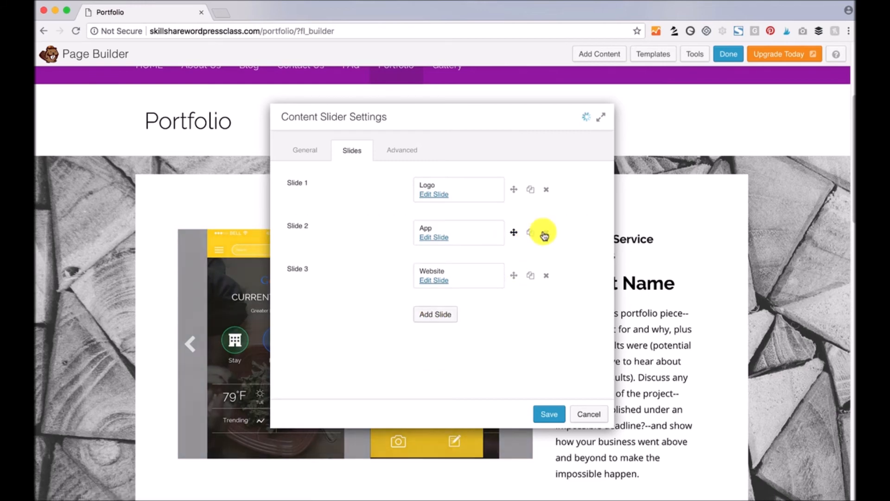
{"action": "left_click", "coordinate": [403, 151]}
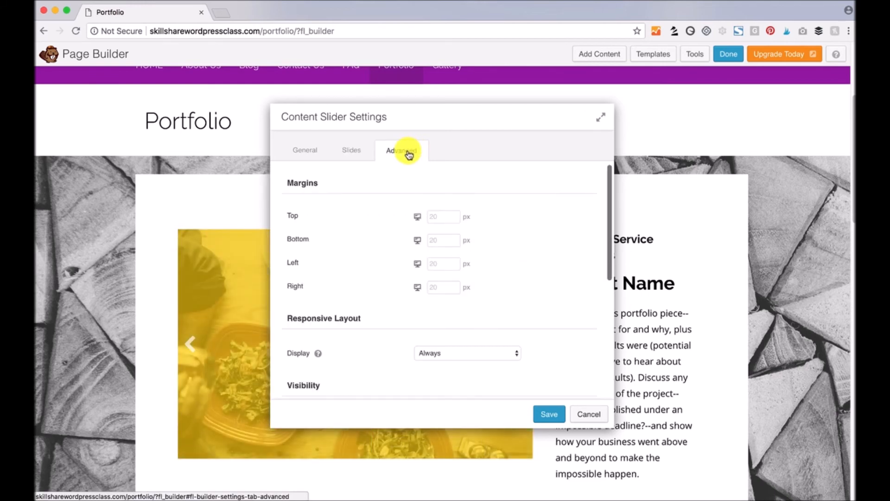
{"action": "scroll", "coordinate": [367, 247], "scroll_direction": "down", "scroll_amount": 4}
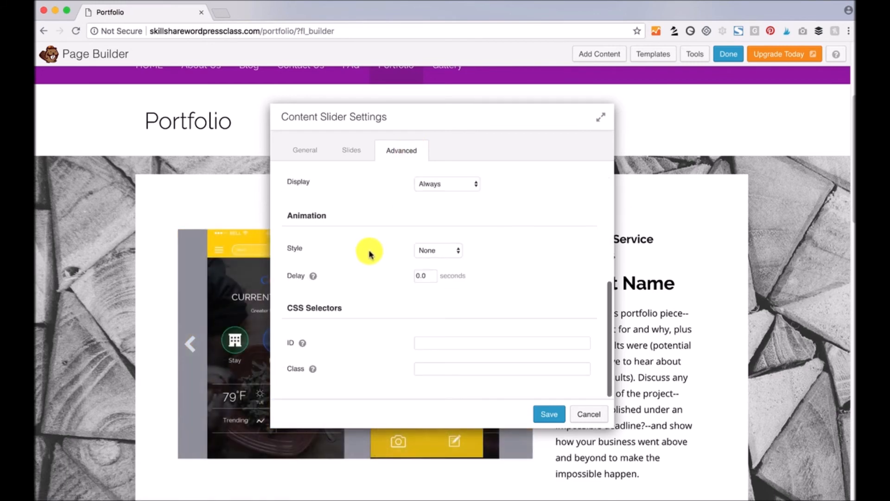
{"action": "scroll", "coordinate": [370, 254], "scroll_direction": "up", "scroll_amount": 4}
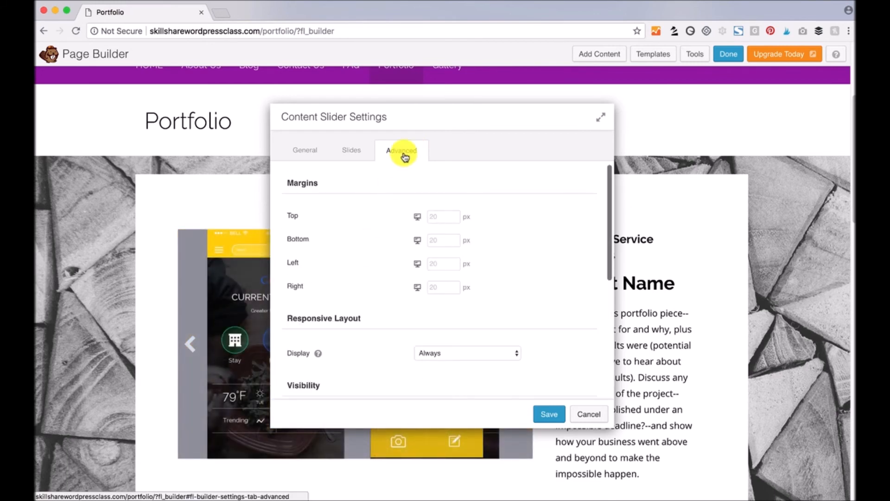
{"action": "key", "text": "Escape"}
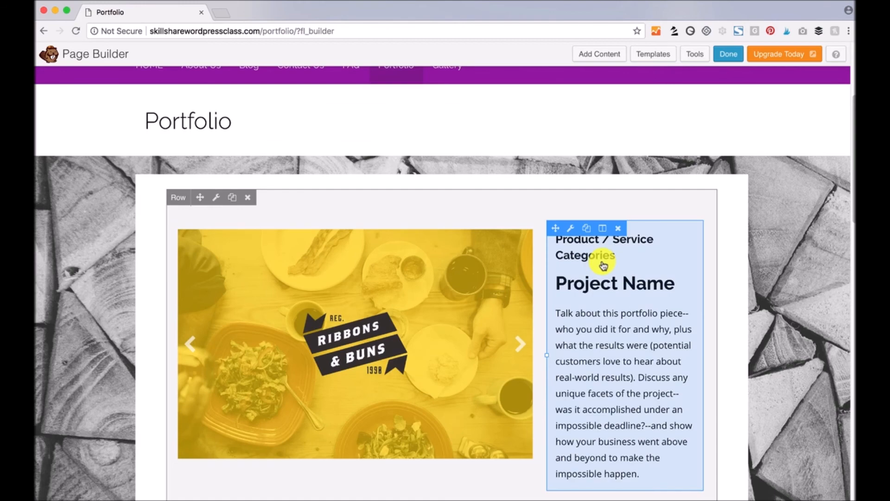
- Place a 2 Columns row layout below the portfolio row
{"action": "scroll", "coordinate": [603, 266], "scroll_direction": "down", "scroll_amount": 1}
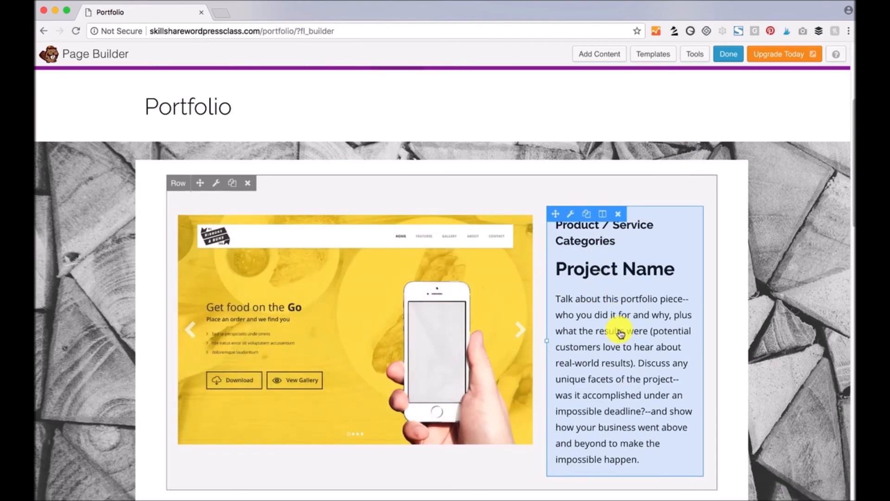
{"action": "scroll", "coordinate": [620, 333], "scroll_direction": "down", "scroll_amount": 8}
{"action": "scroll", "coordinate": [621, 333], "scroll_direction": "up", "scroll_amount": 6}
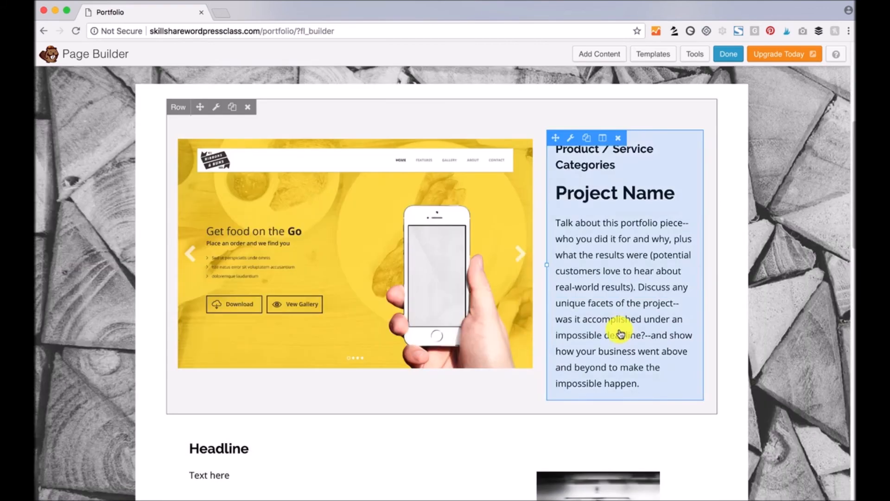
{"action": "left_click", "coordinate": [593, 58]}
{"action": "left_click", "coordinate": [689, 112]}
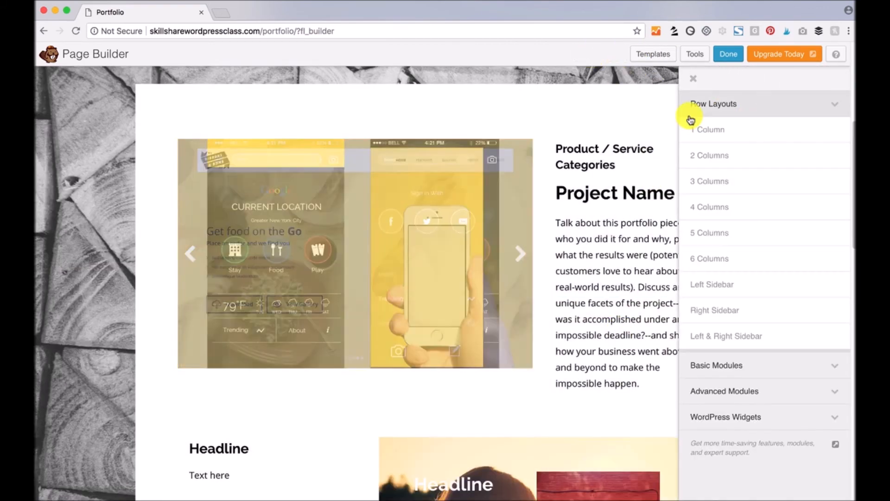
{"action": "left_click_drag", "start_coordinate": [721, 155], "coordinate": [376, 342]}
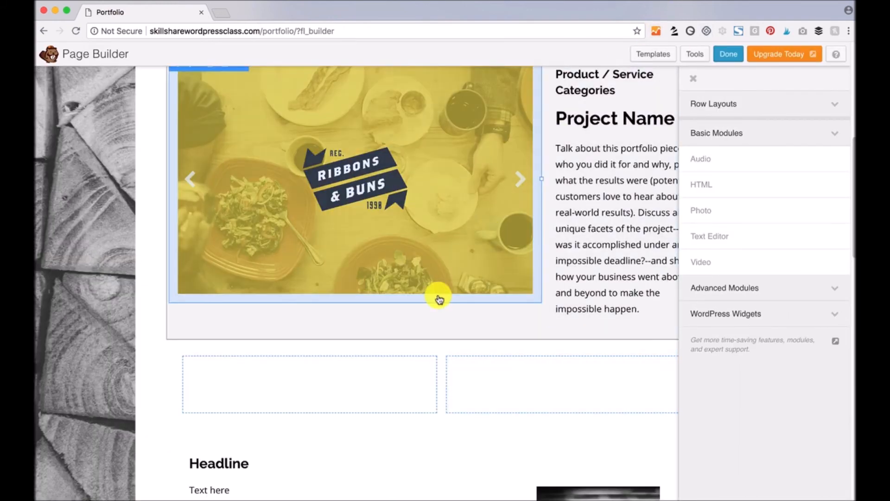
- Narrow the new row's left column and drop a Text Editor module into it
{"action": "mouse_move", "coordinate": [429, 380]}
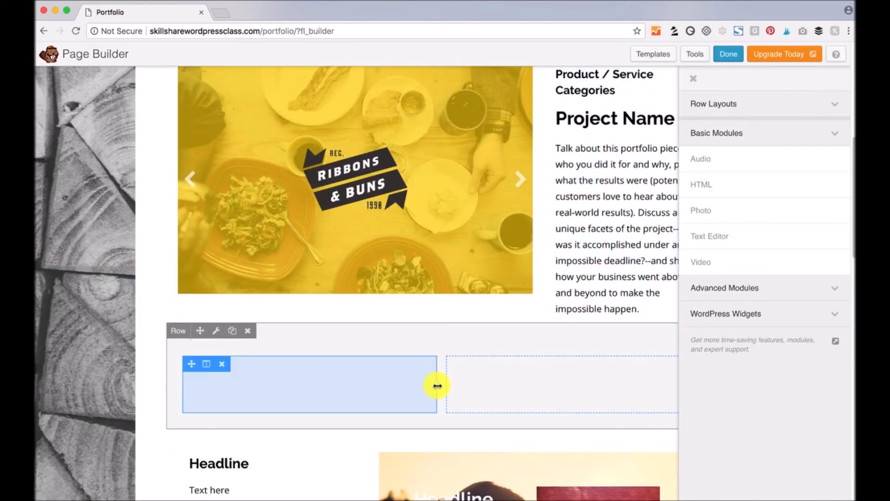
{"action": "left_click_drag", "start_coordinate": [436, 385], "coordinate": [362, 385]}
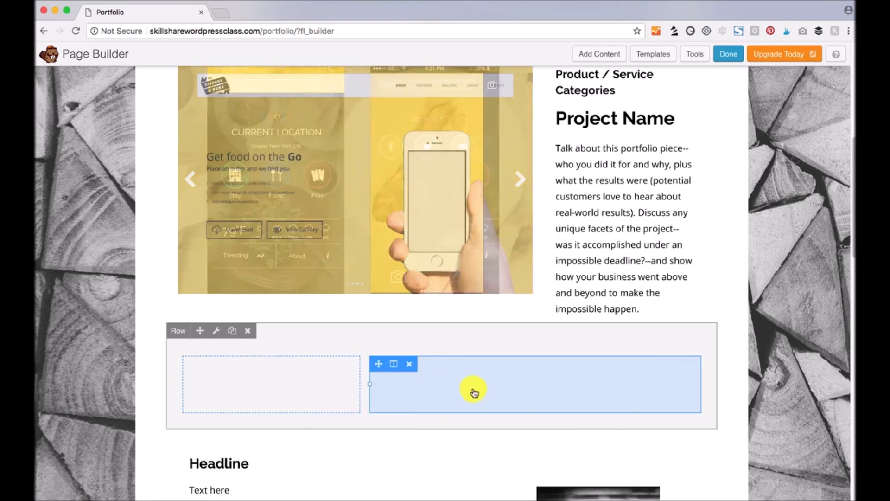
{"action": "left_click", "coordinate": [607, 55]}
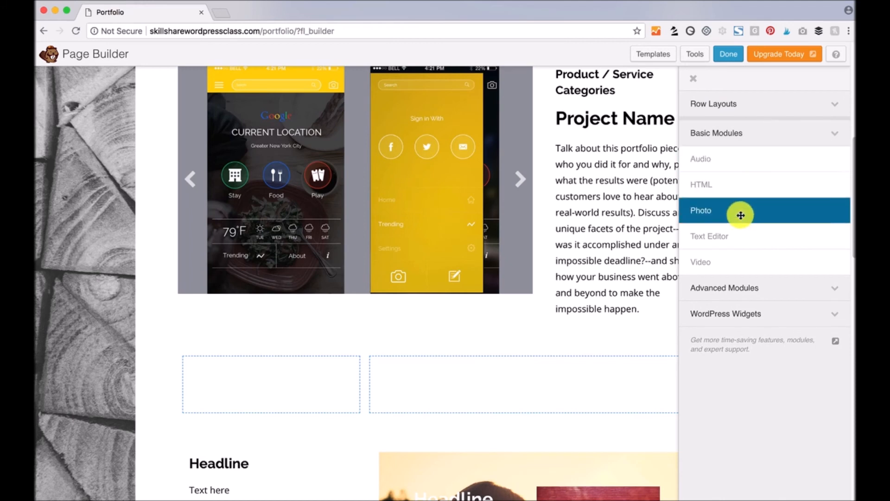
{"action": "left_click_drag", "start_coordinate": [710, 236], "coordinate": [278, 369]}
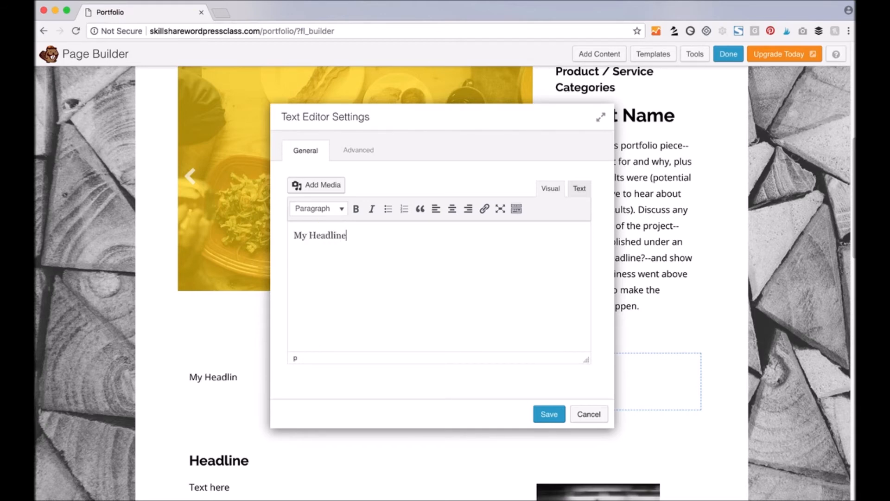
- Enter 'My Headline' as a Heading 2 with a new line below, then save the text module
{"action": "type", "text": "My Headline"}
{"action": "key", "text": "Return"}
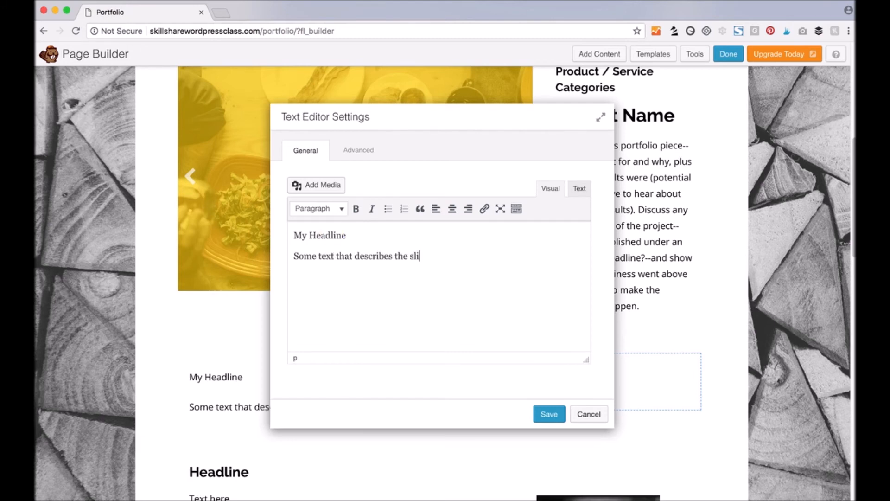
{"action": "double_click", "coordinate": [321, 229]}
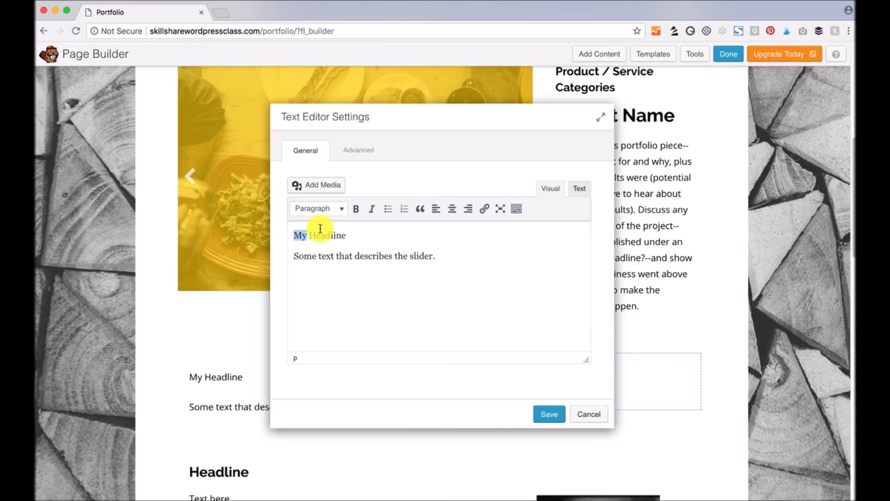
{"action": "left_click", "coordinate": [336, 209]}
{"action": "left_click", "coordinate": [340, 276]}
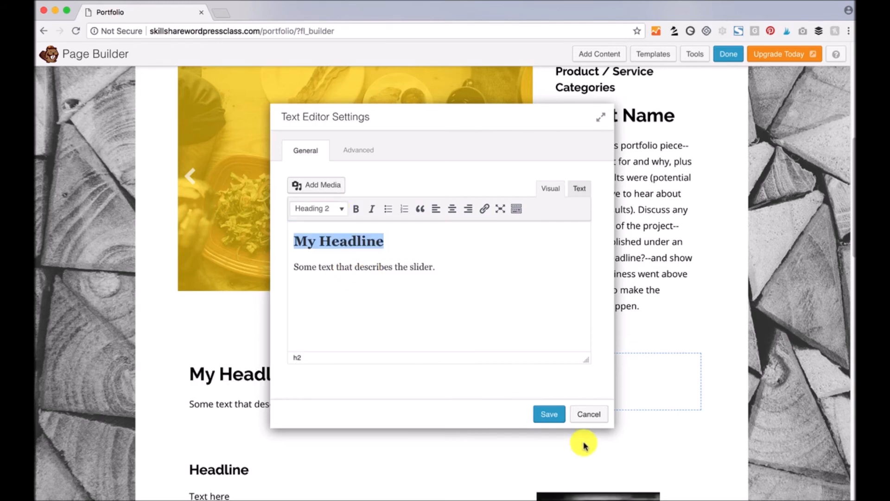
{"action": "left_click", "coordinate": [549, 414]}
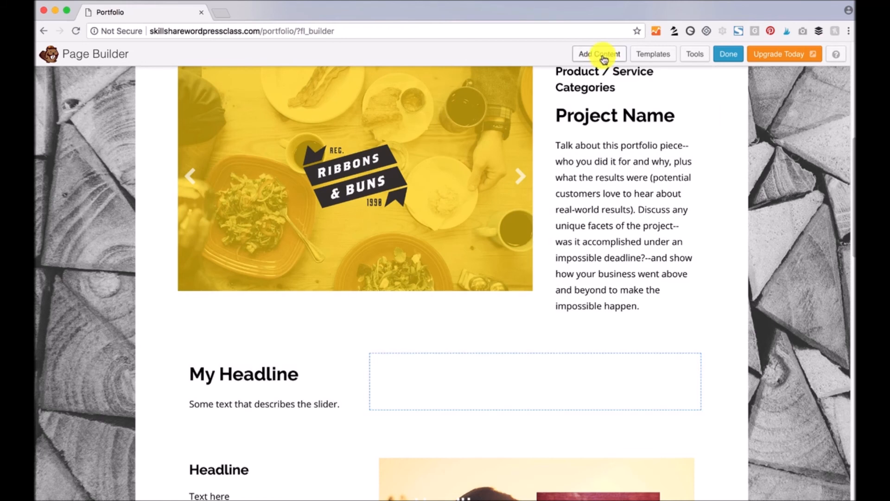
- Drop a Content Slider from Advanced Modules into the row's right column
{"action": "left_click", "coordinate": [601, 54]}
{"action": "left_click", "coordinate": [837, 134]}
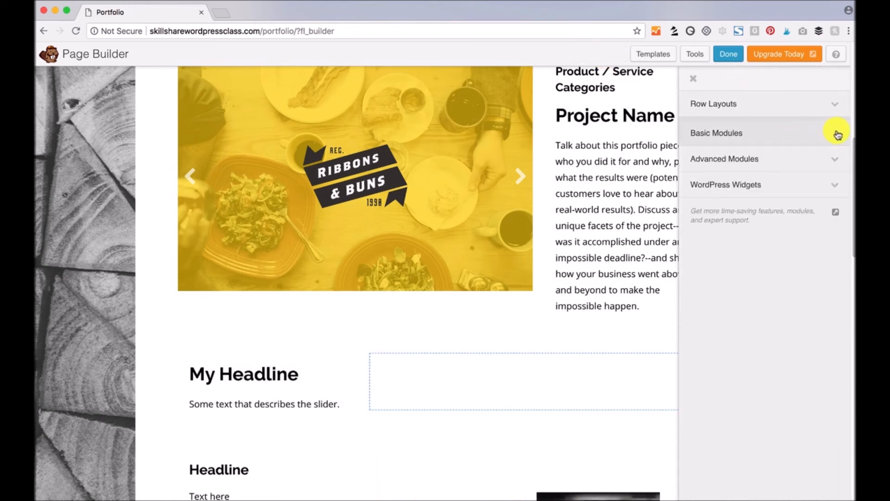
{"action": "left_click", "coordinate": [837, 161]}
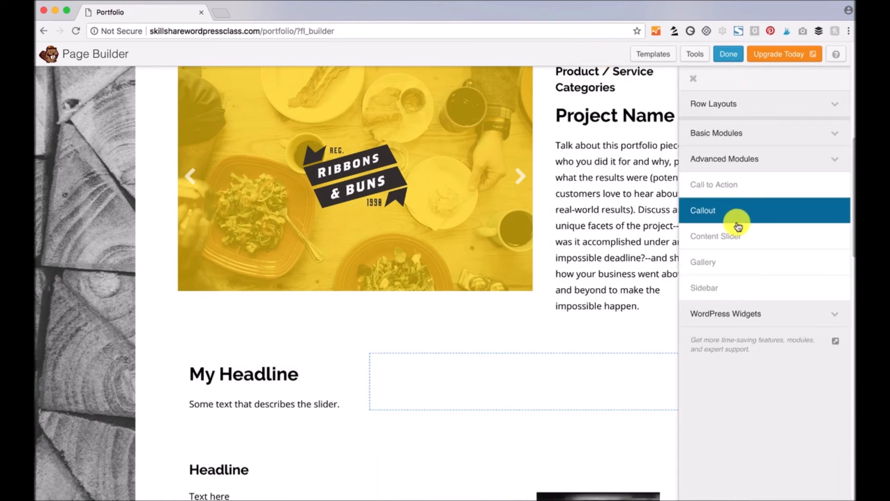
{"action": "left_click_drag", "start_coordinate": [722, 234], "coordinate": [525, 399]}
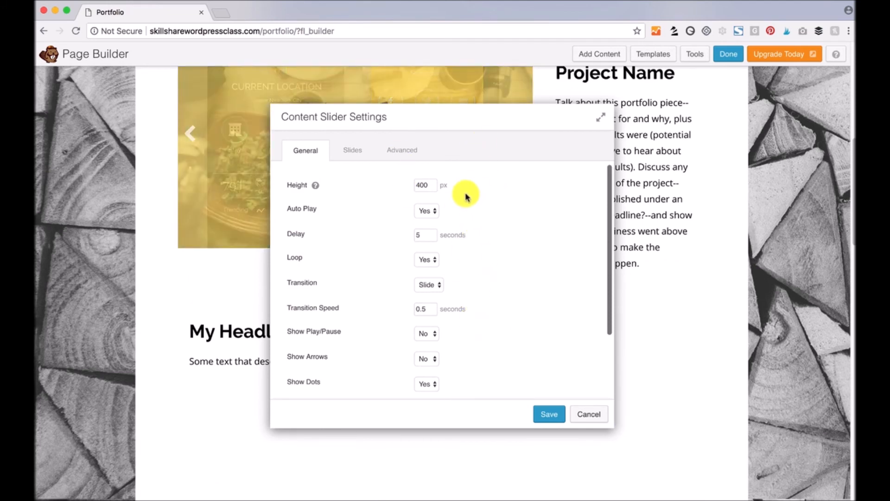
- Check the 400 px slider height, then bring up the slider's Slides list
{"action": "left_click_drag", "start_coordinate": [431, 185], "coordinate": [403, 189]}
{"action": "scroll", "coordinate": [464, 264], "scroll_direction": "down", "scroll_amount": 3}
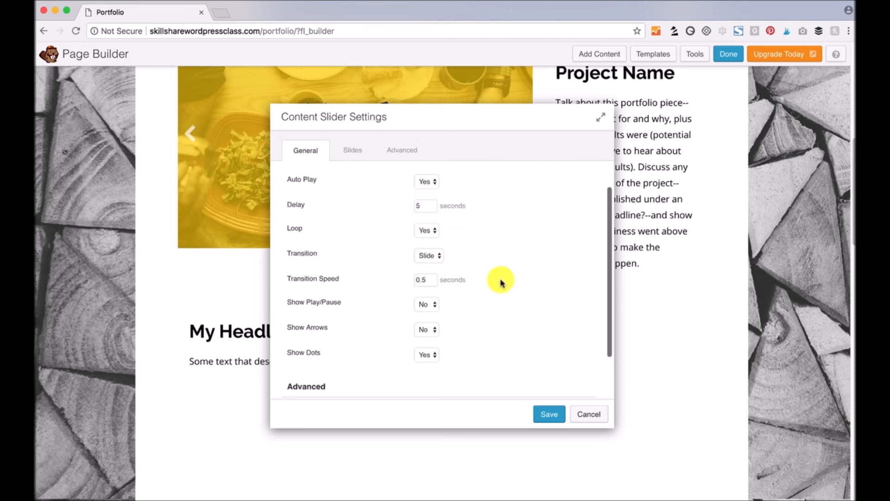
{"action": "left_click", "coordinate": [352, 151]}
{"action": "left_click", "coordinate": [304, 153]}
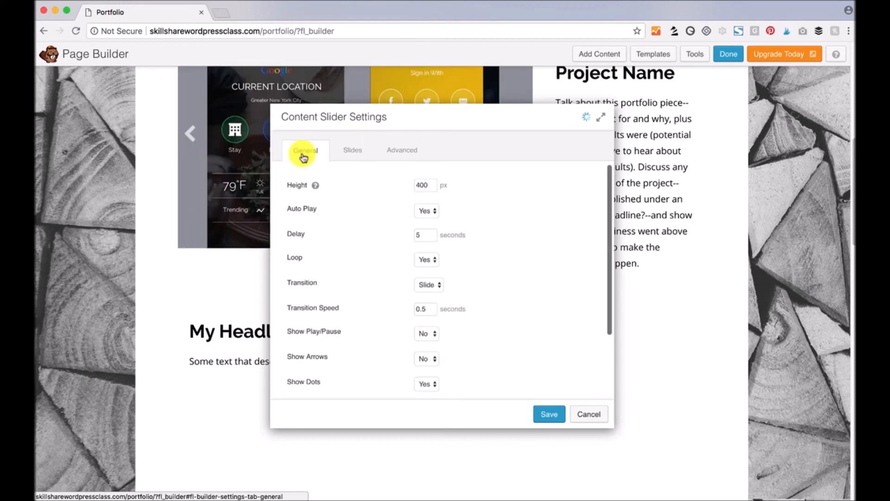
{"action": "left_click", "coordinate": [353, 151]}
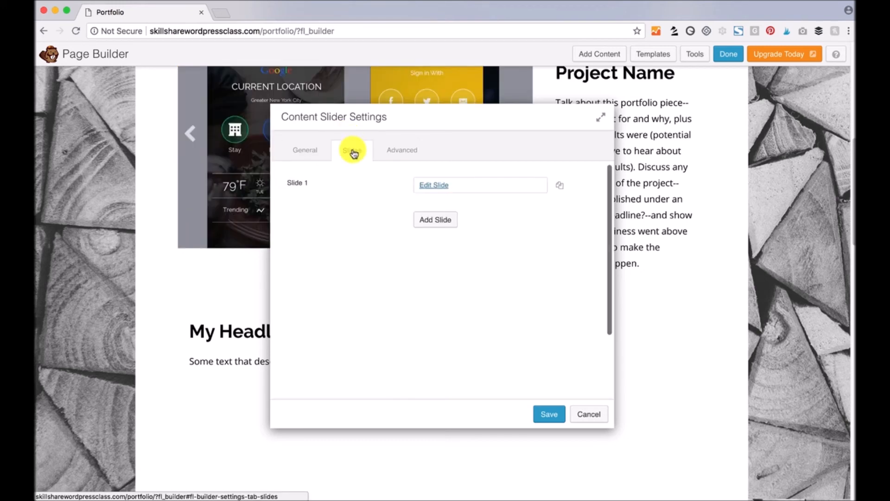
- Give the first slide the red-door background photo and the label 'Slider 1'
{"action": "left_click", "coordinate": [432, 186]}
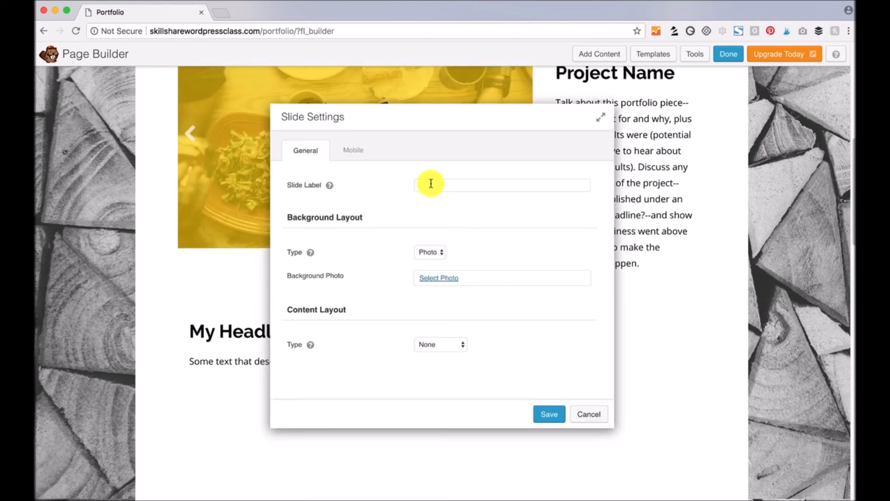
{"action": "left_click", "coordinate": [446, 281]}
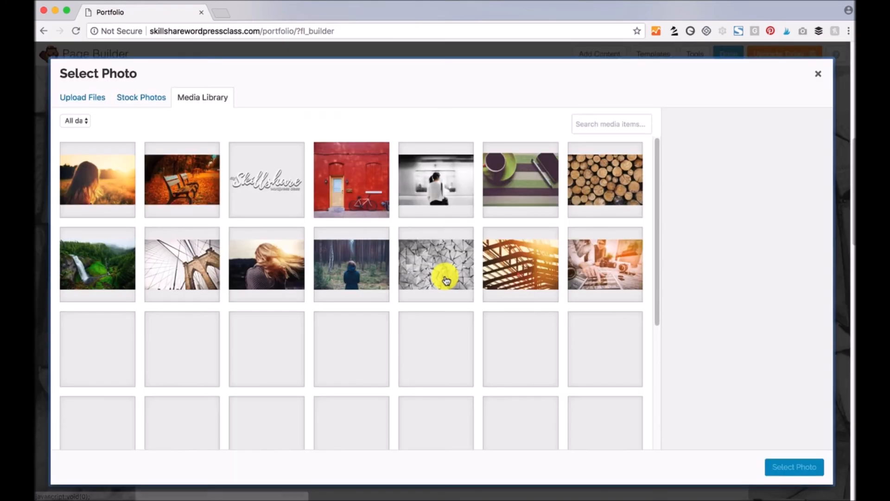
{"action": "left_click", "coordinate": [365, 181]}
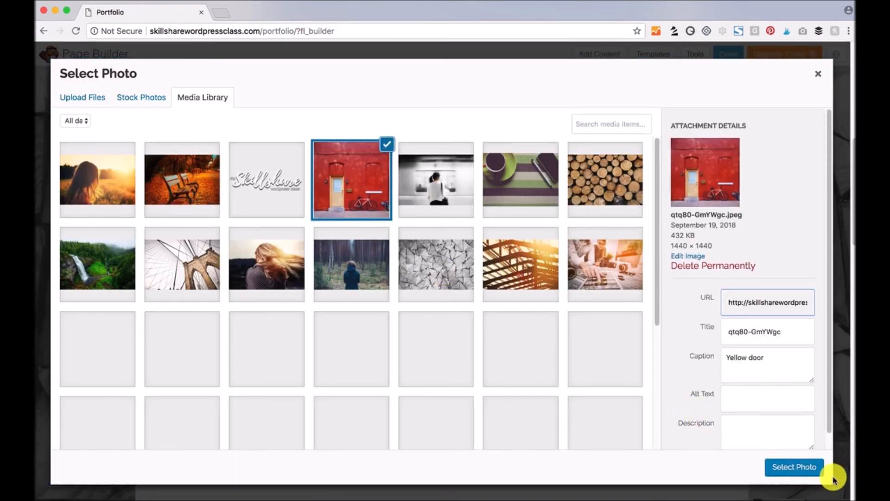
{"action": "left_click", "coordinate": [804, 467]}
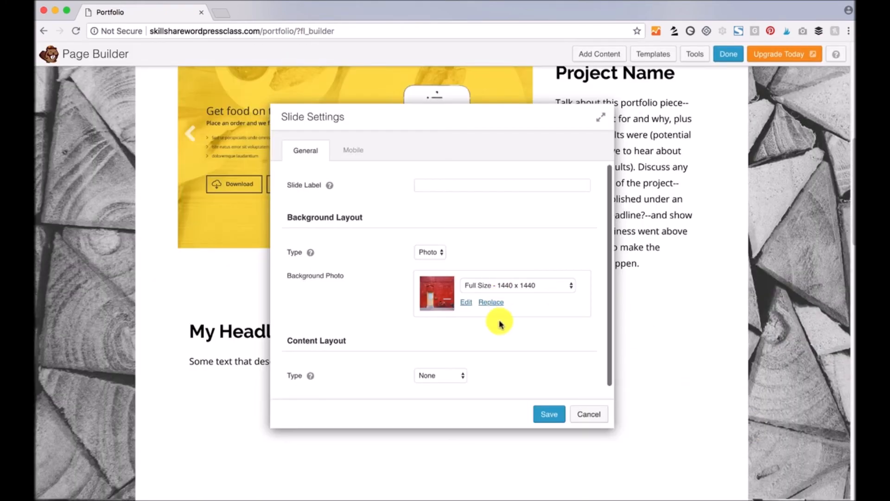
{"action": "left_click", "coordinate": [549, 415]}
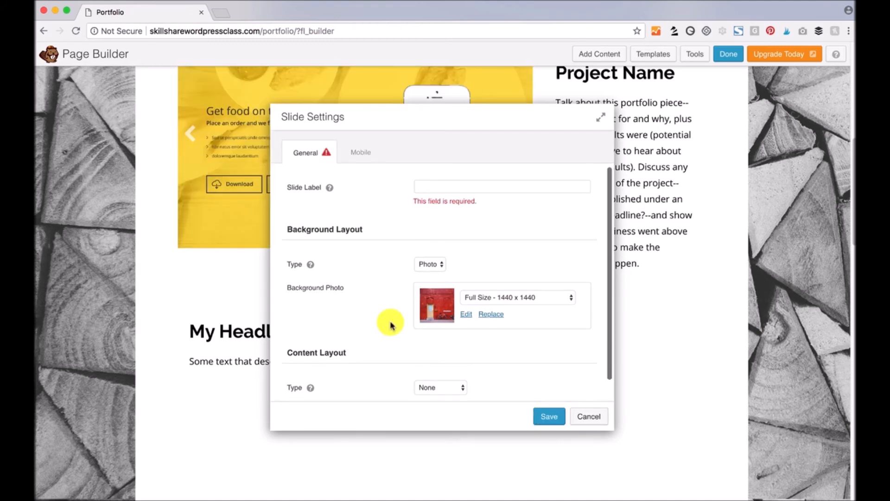
{"action": "left_click", "coordinate": [435, 185]}
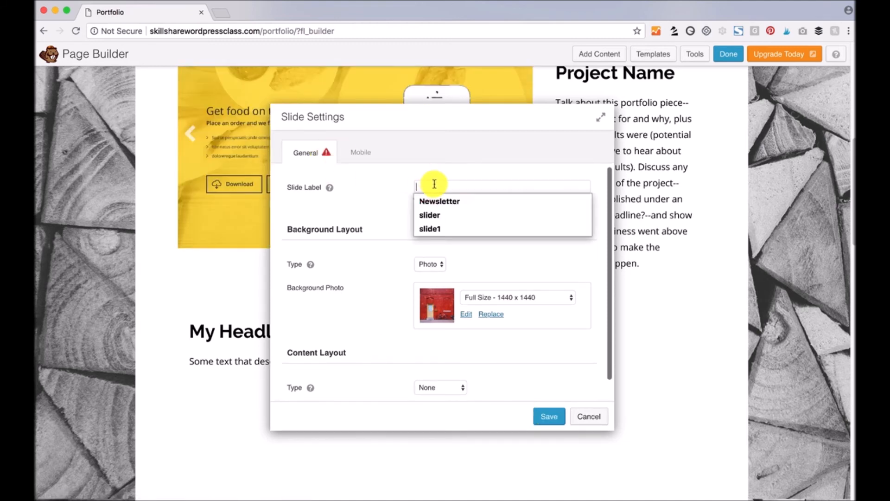
{"action": "type", "text": "Slider 1"}
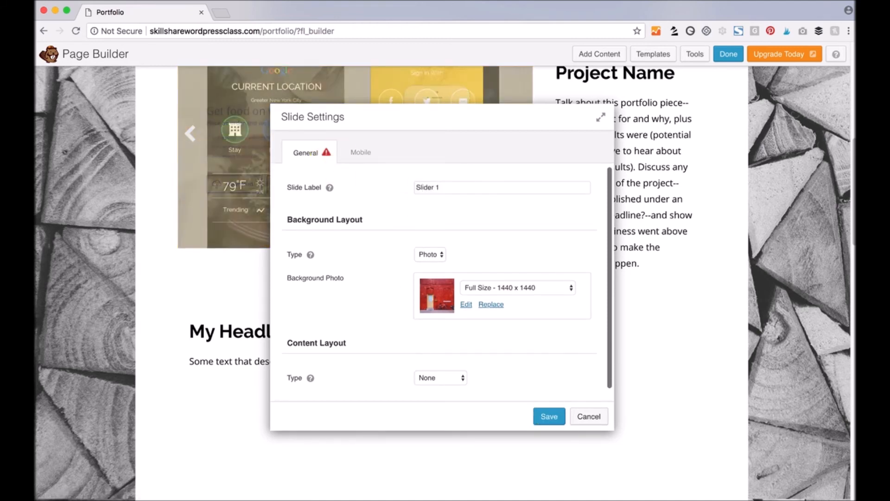
{"action": "left_click", "coordinate": [549, 416]}
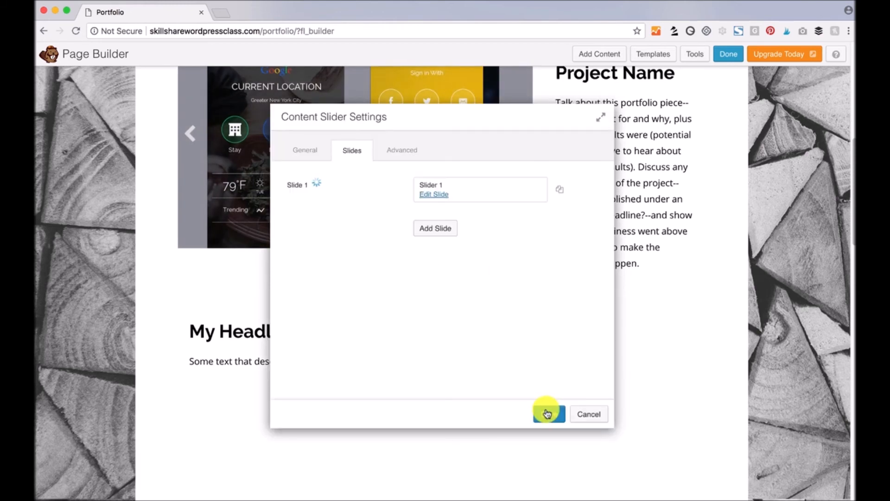
- Add a second slide labelled 'slider 2' with the wooden-beams photo
{"action": "left_click", "coordinate": [436, 228]}
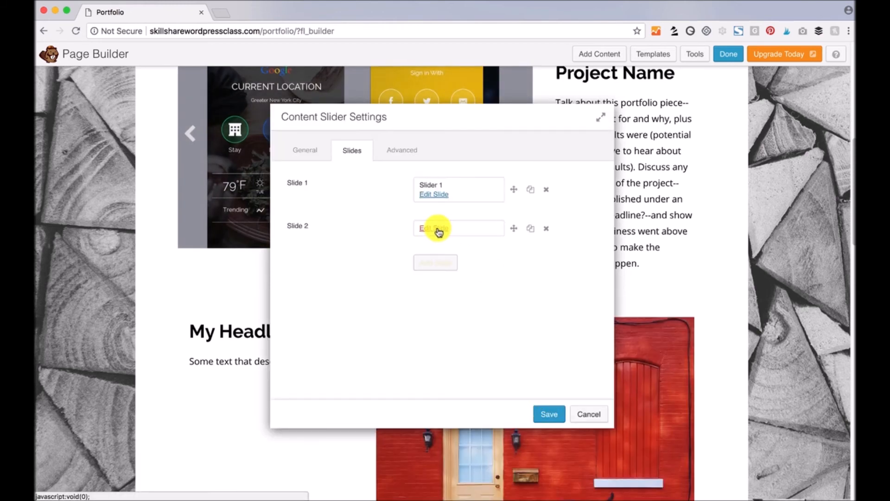
{"action": "left_click", "coordinate": [439, 228]}
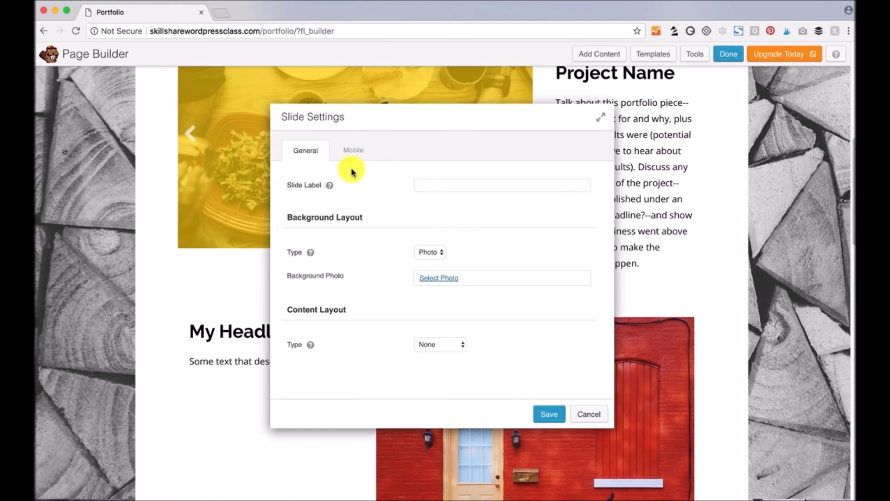
{"action": "left_click", "coordinate": [450, 277]}
{"action": "left_click", "coordinate": [515, 262]}
{"action": "left_click", "coordinate": [792, 467]}
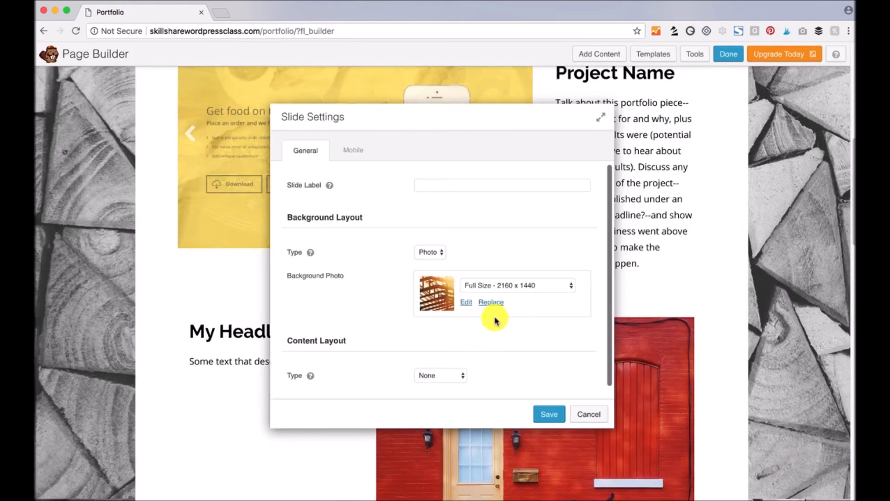
{"action": "left_click", "coordinate": [455, 184]}
{"action": "type", "text": "slider 2"}
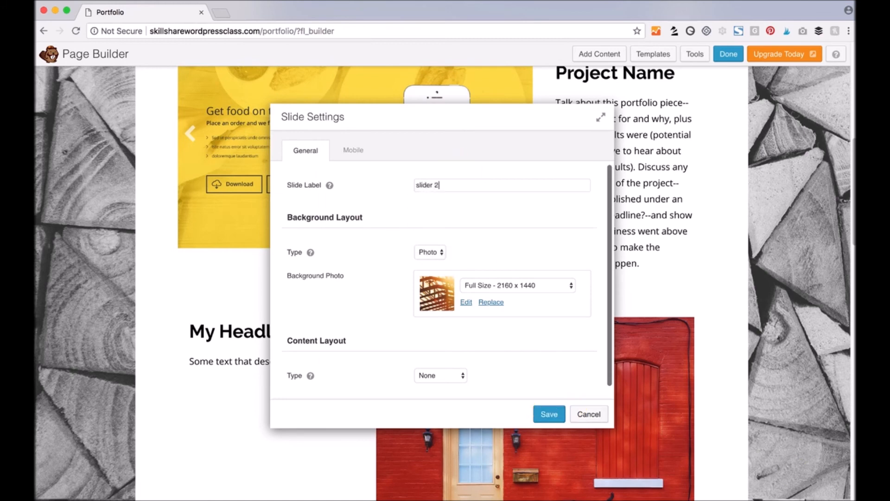
{"action": "left_click", "coordinate": [543, 412]}
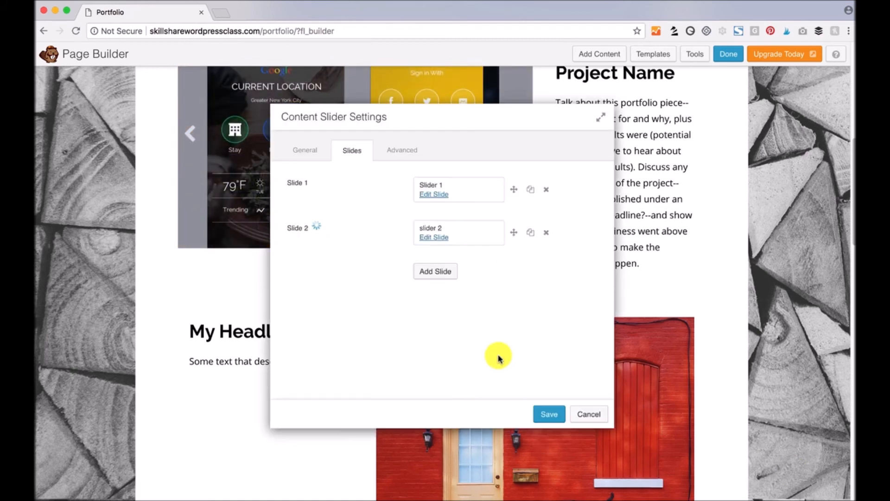
- Add 'slider 3' with the coffee-cup photo, move it above slider 2, and save the slider
{"action": "left_click", "coordinate": [445, 271]}
{"action": "left_click", "coordinate": [426, 273]}
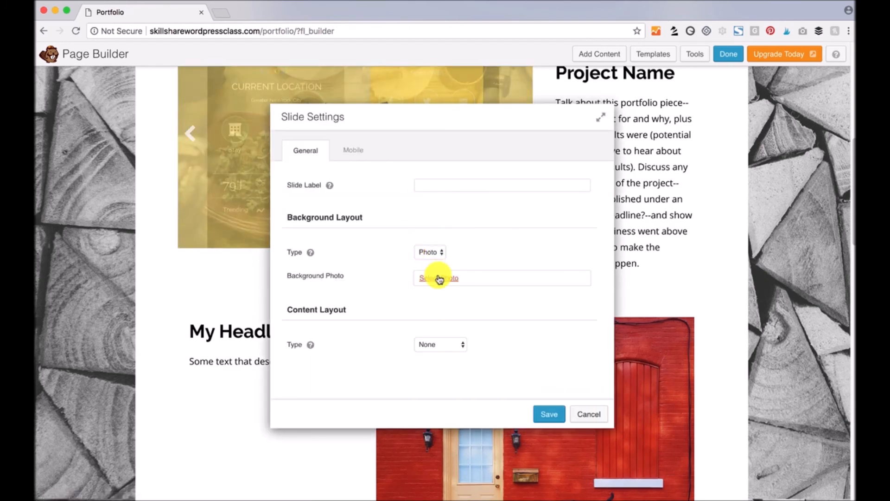
{"action": "left_click", "coordinate": [438, 277]}
{"action": "left_click", "coordinate": [500, 188]}
{"action": "left_click", "coordinate": [794, 466]}
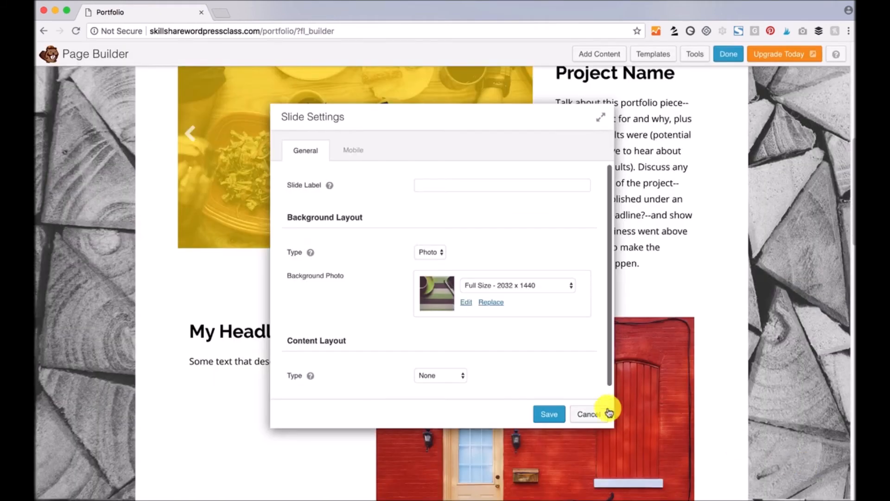
{"action": "left_click", "coordinate": [433, 182]}
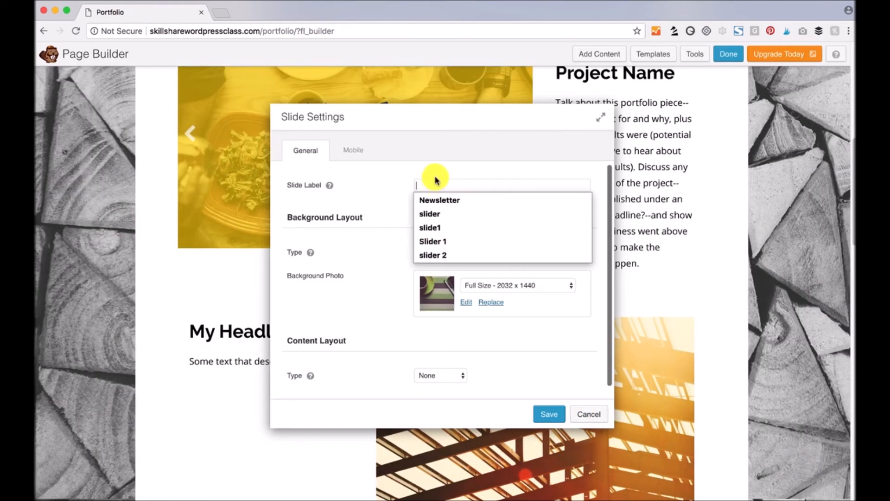
{"action": "type", "text": "slider 3"}
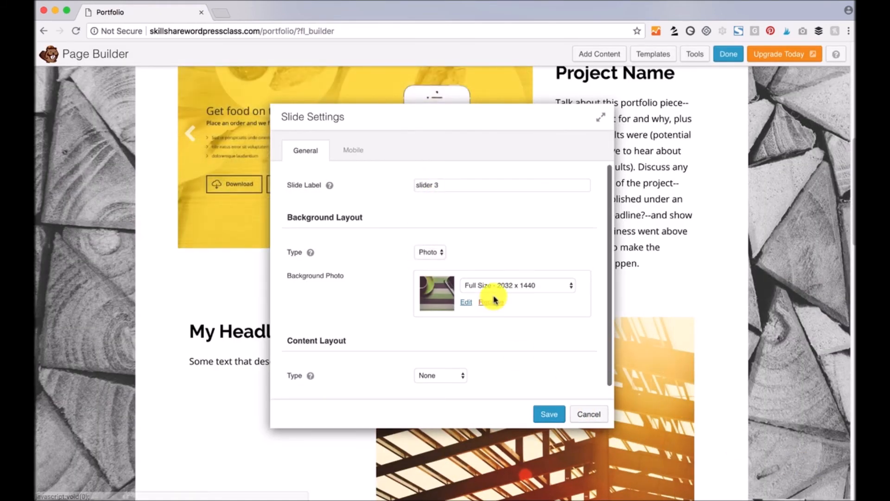
{"action": "left_click", "coordinate": [549, 414]}
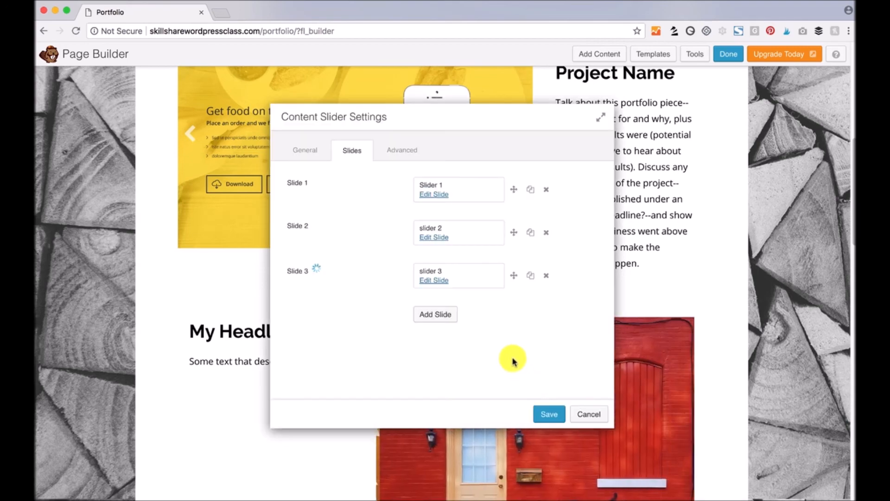
{"action": "left_click_drag", "start_coordinate": [514, 275], "coordinate": [513, 232]}
{"action": "left_click", "coordinate": [549, 413]}
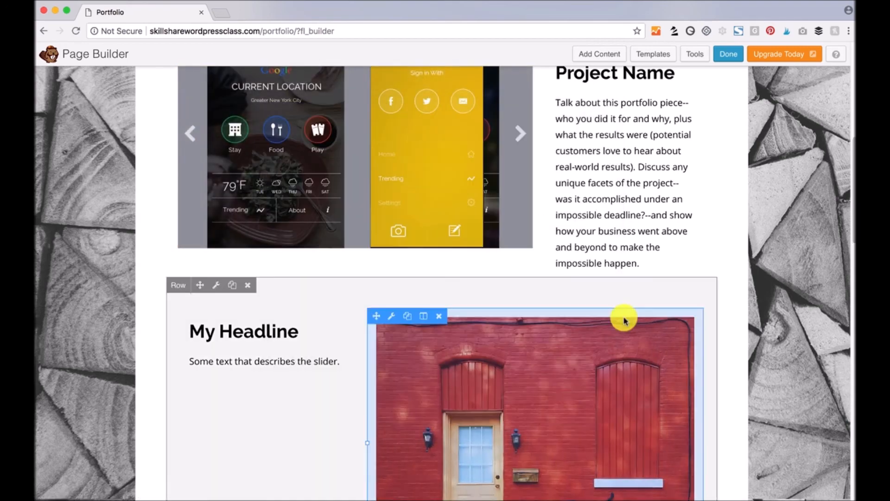
- Open the headline-and-slider row's settings and set its background type to Color
{"action": "scroll", "coordinate": [720, 211], "scroll_direction": "down", "scroll_amount": 3}
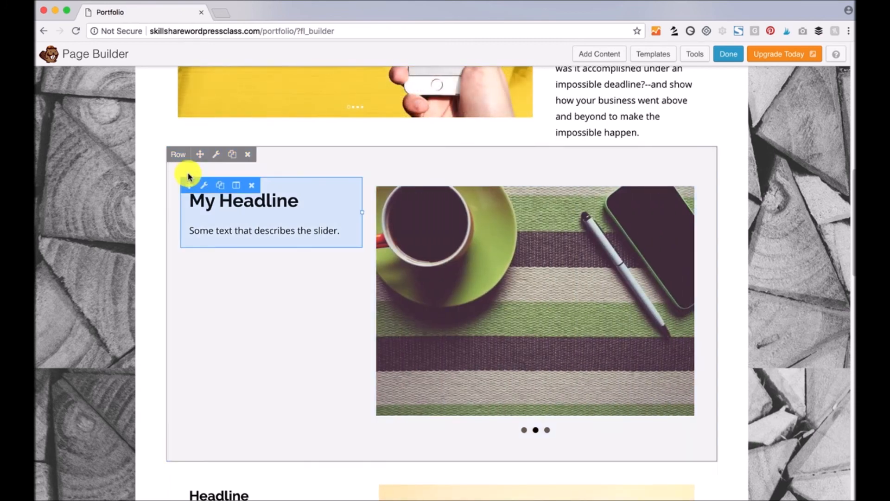
{"action": "left_click", "coordinate": [217, 155]}
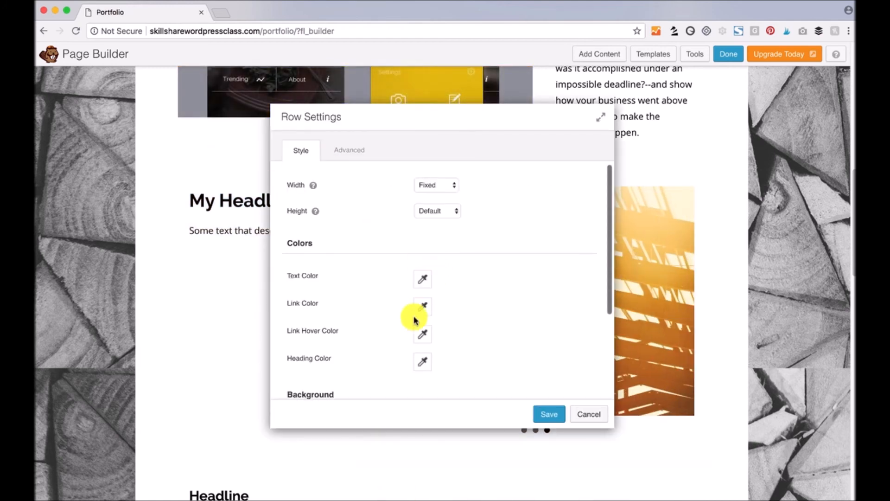
{"action": "scroll", "coordinate": [343, 306], "scroll_direction": "down", "scroll_amount": 1}
{"action": "scroll", "coordinate": [343, 307], "scroll_direction": "down", "scroll_amount": 3}
{"action": "left_click", "coordinate": [425, 302]}
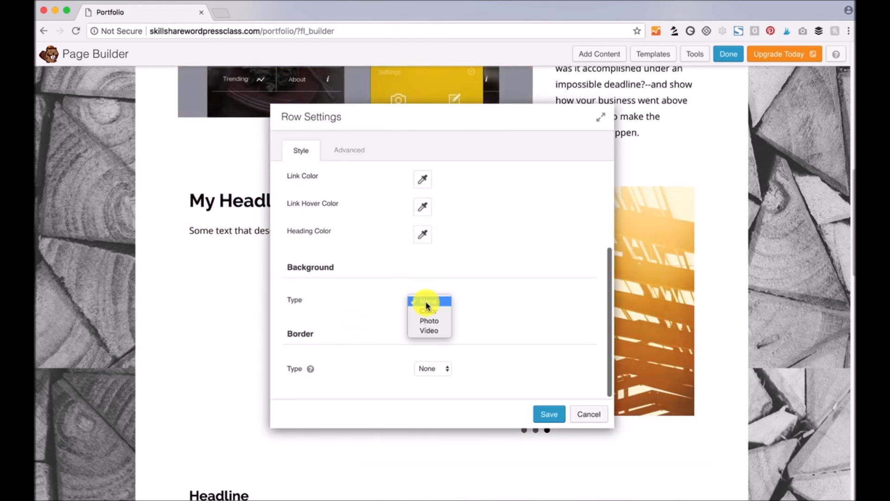
{"action": "left_click", "coordinate": [431, 312]}
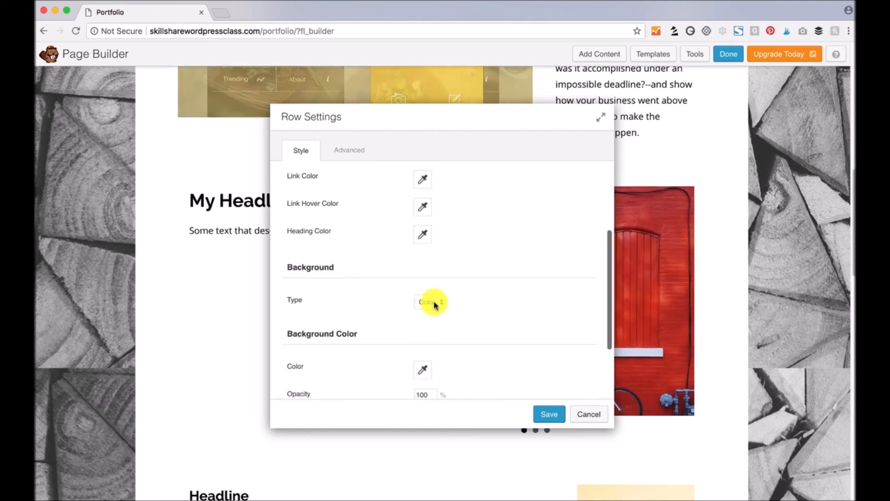
{"action": "left_click", "coordinate": [434, 302]}
{"action": "left_click", "coordinate": [405, 302]}
- Pick a dark red background at opacity 10, save the row, and finish editing
{"action": "scroll", "coordinate": [394, 331], "scroll_direction": "down", "scroll_amount": 1}
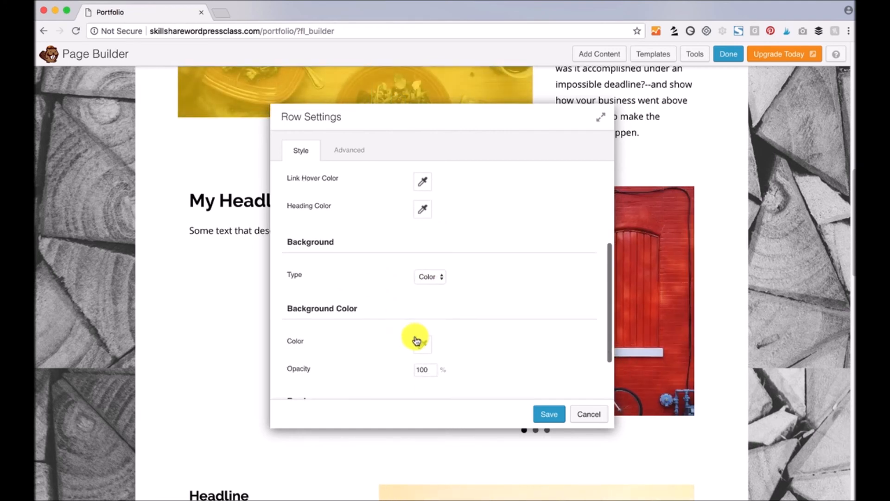
{"action": "left_click", "coordinate": [420, 342]}
{"action": "left_click", "coordinate": [417, 277]}
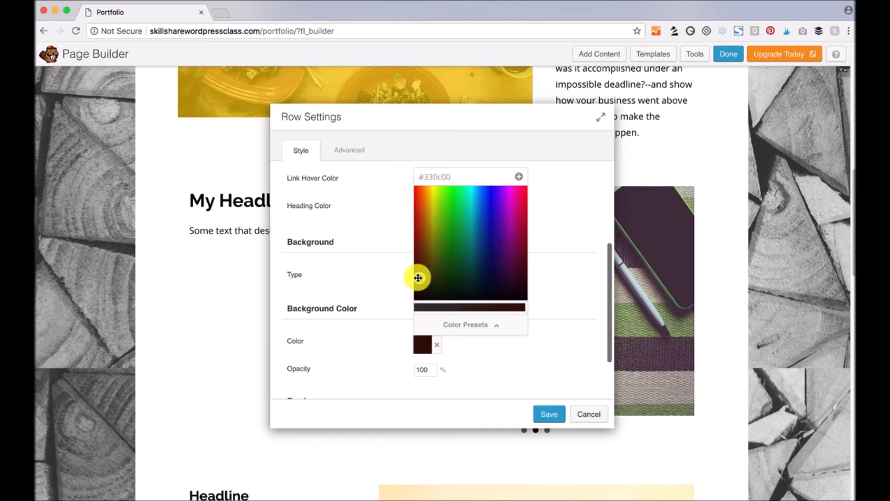
{"action": "left_click", "coordinate": [413, 277]}
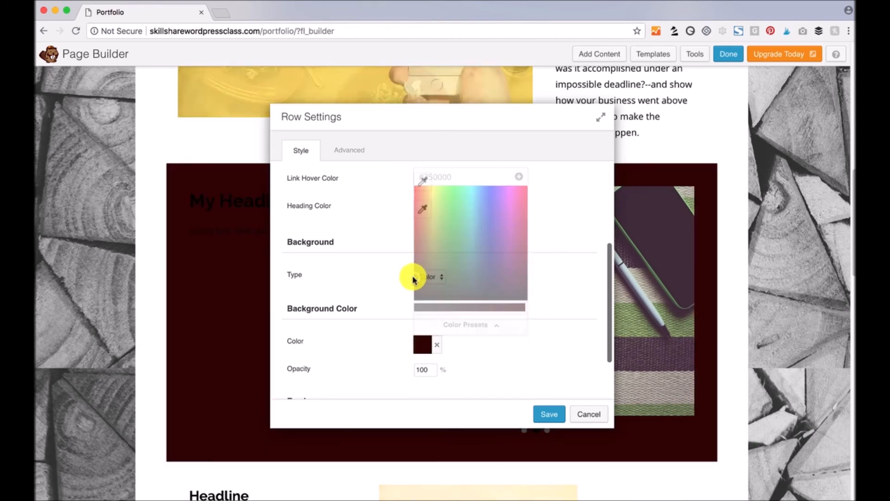
{"action": "left_click", "coordinate": [428, 372]}
{"action": "type", "text": "10"}
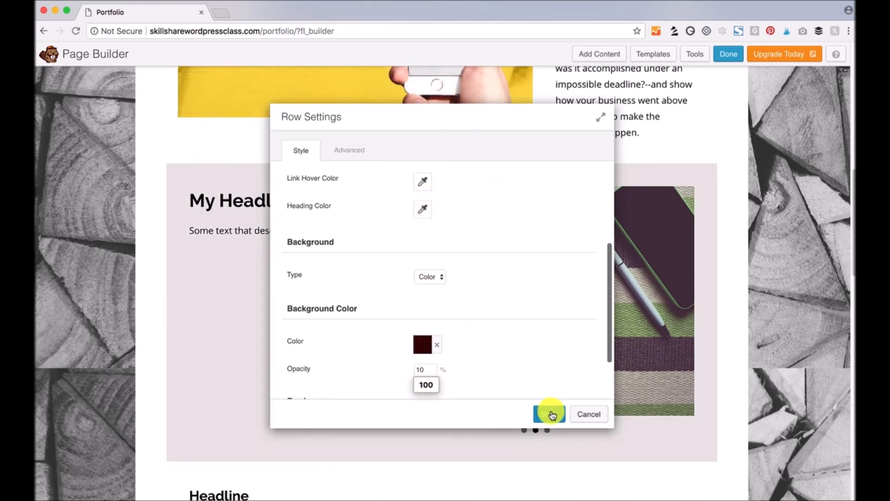
{"action": "left_click", "coordinate": [549, 413]}
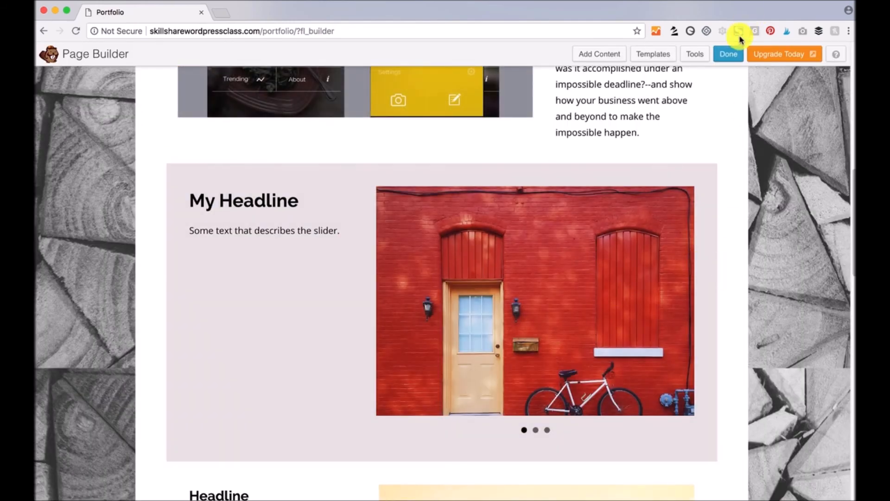
{"action": "left_click", "coordinate": [727, 54]}
- Publish the Portfolio page changes and look over the live Gallery page
{"action": "left_click", "coordinate": [474, 242]}
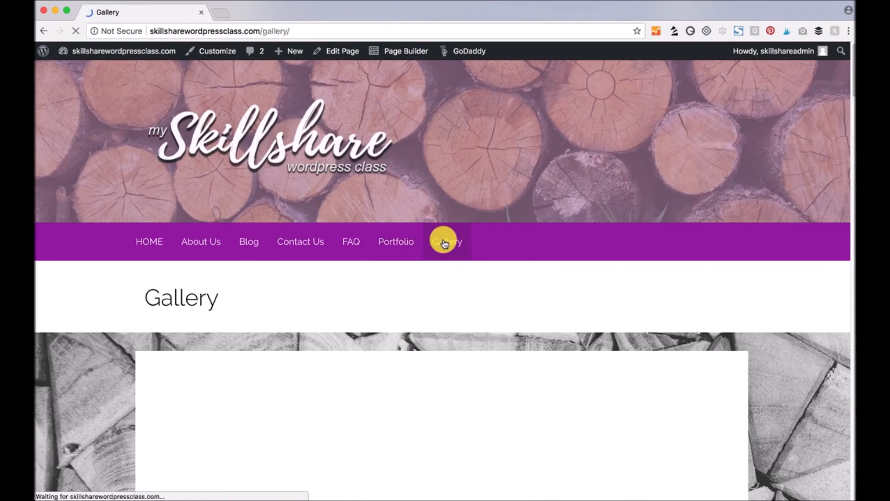
{"action": "scroll", "coordinate": [690, 280], "scroll_direction": "down", "scroll_amount": 10}
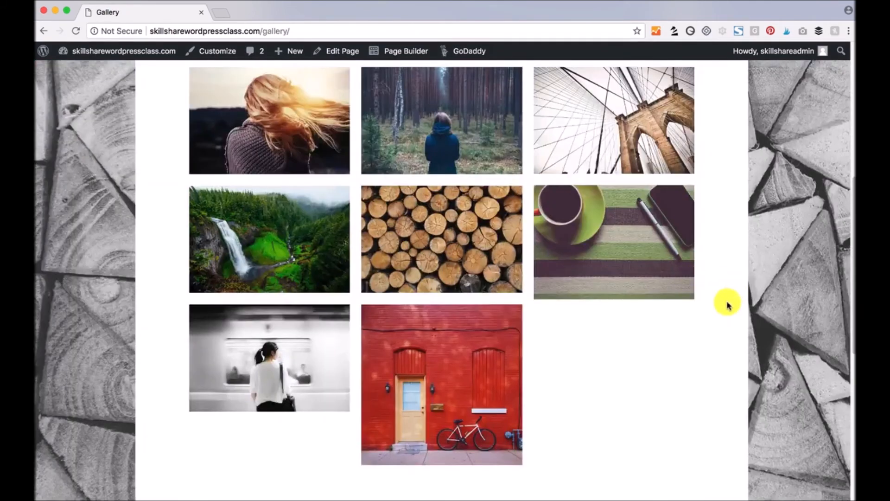
{"action": "scroll", "coordinate": [727, 305], "scroll_direction": "up", "scroll_amount": 4}
{"action": "scroll", "coordinate": [727, 305], "scroll_direction": "down", "scroll_amount": 5}
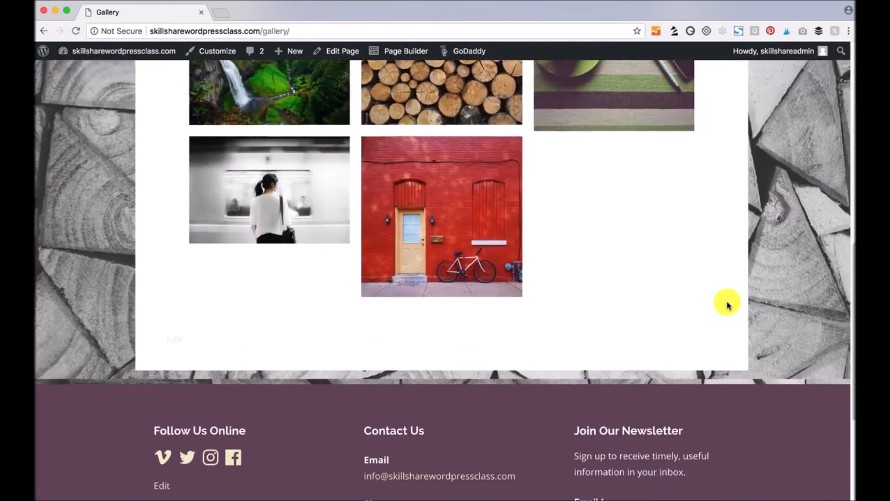
{"action": "scroll", "coordinate": [727, 305], "scroll_direction": "up", "scroll_amount": 4}
{"action": "scroll", "coordinate": [727, 305], "scroll_direction": "up", "scroll_amount": 2}
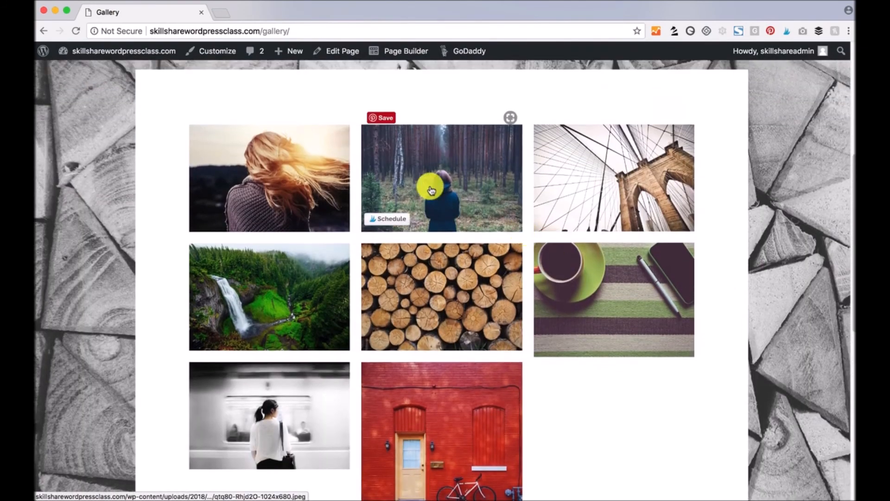
- Enlarge the forest photo and step through logs, coffee cup, subway platform and red brick wall, then close
{"action": "left_click", "coordinate": [427, 180]}
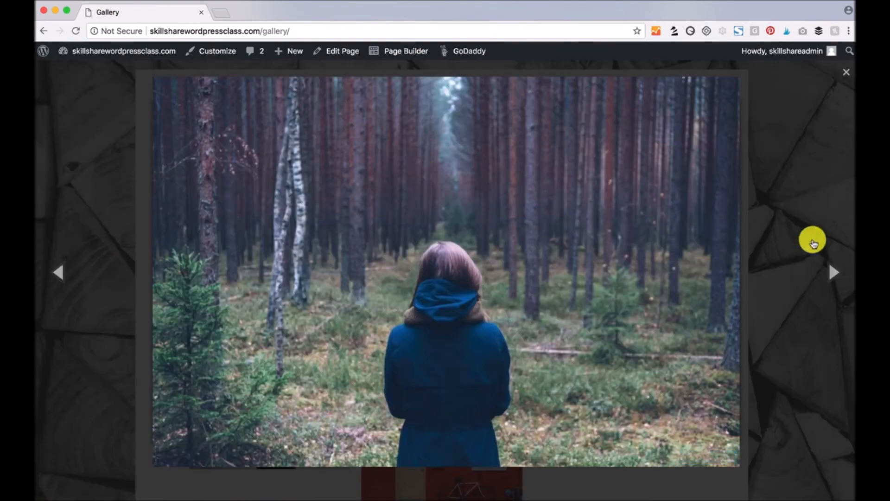
{"action": "left_click", "coordinate": [832, 277]}
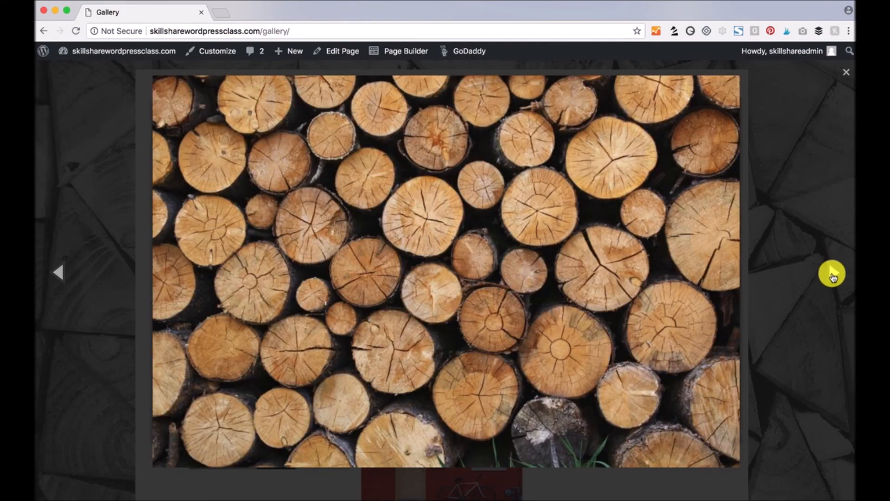
{"action": "left_click", "coordinate": [832, 277]}
{"action": "left_click", "coordinate": [832, 277]}
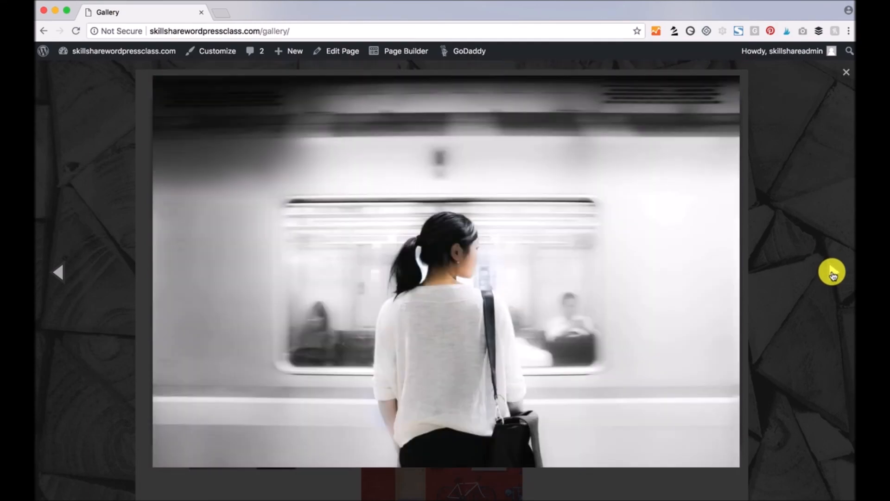
{"action": "left_click", "coordinate": [832, 275]}
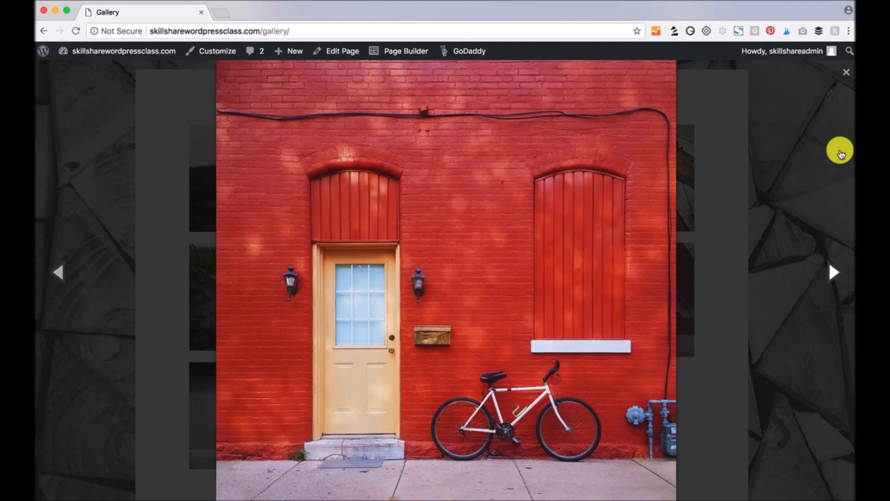
{"action": "left_click", "coordinate": [847, 71]}
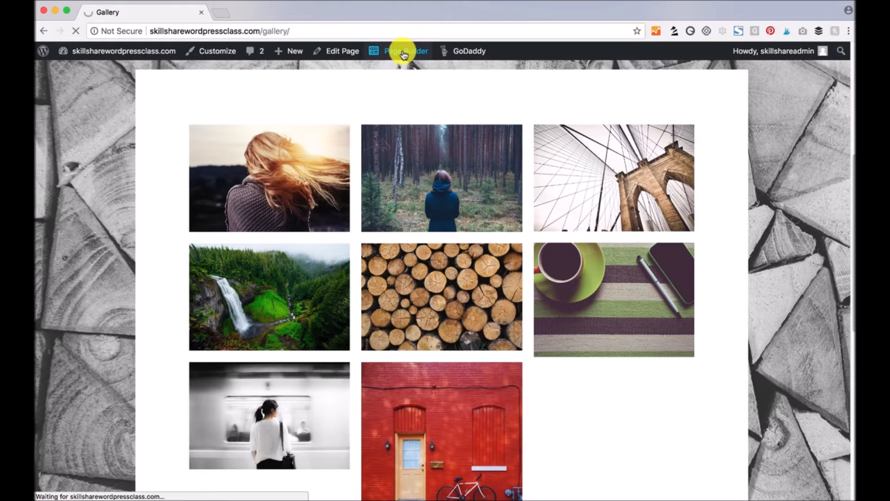
- Open the Gallery module's settings, showing Collage layout with 8 photos, in the page builder
{"action": "scroll", "coordinate": [427, 165], "scroll_direction": "down", "scroll_amount": 4}
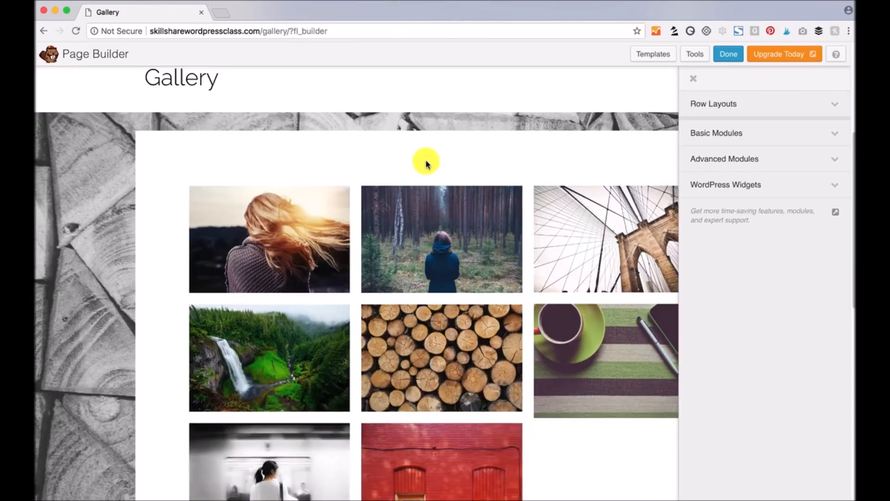
{"action": "mouse_move", "coordinate": [364, 208]}
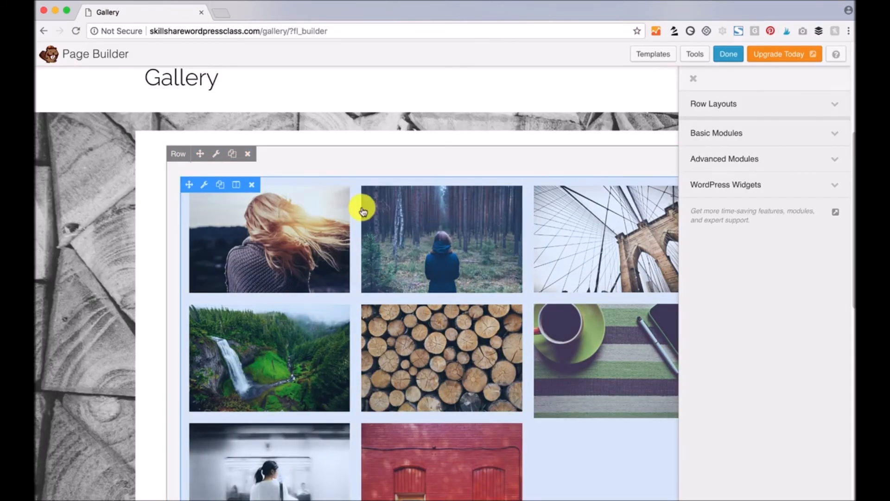
{"action": "left_click", "coordinate": [206, 188]}
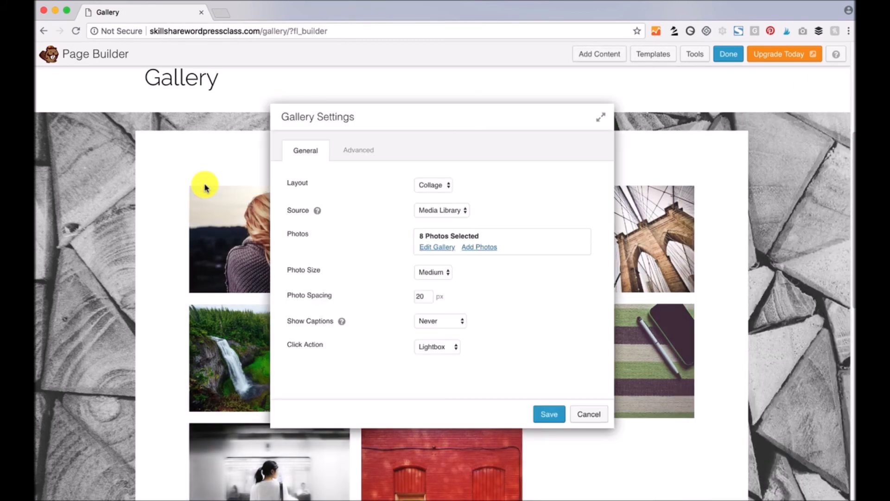
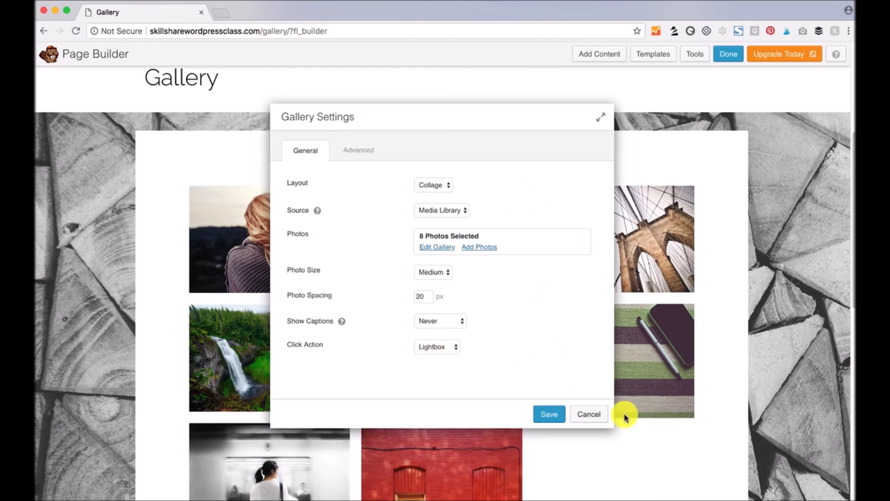
- Cancel the Gallery Settings unchanged and expand Advanced Modules in the Add Content panel
{"action": "left_click", "coordinate": [589, 414]}
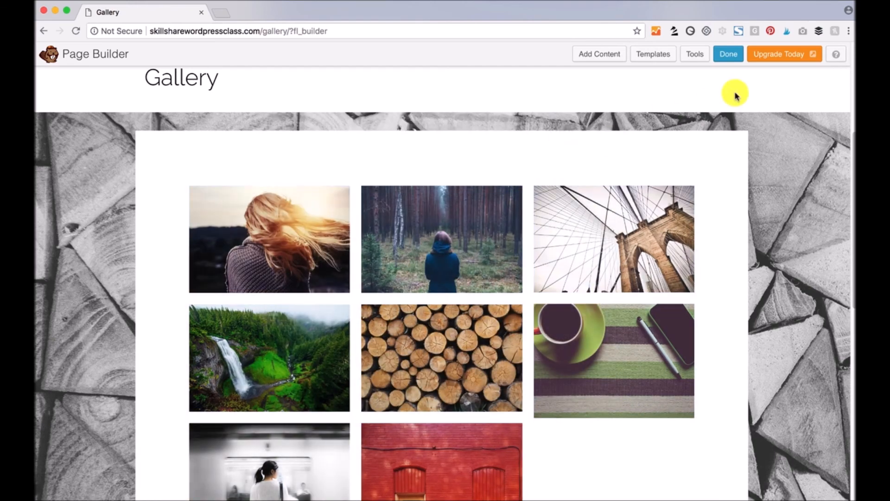
{"action": "left_click", "coordinate": [592, 58]}
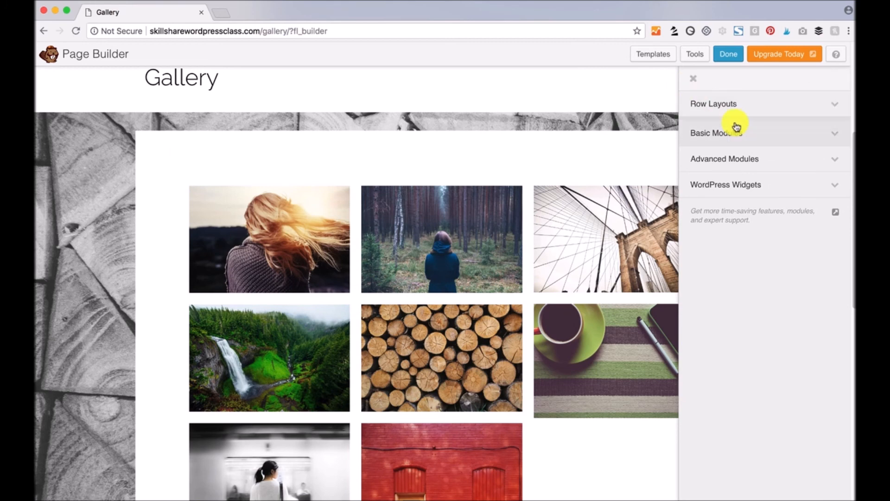
{"action": "left_click", "coordinate": [835, 160]}
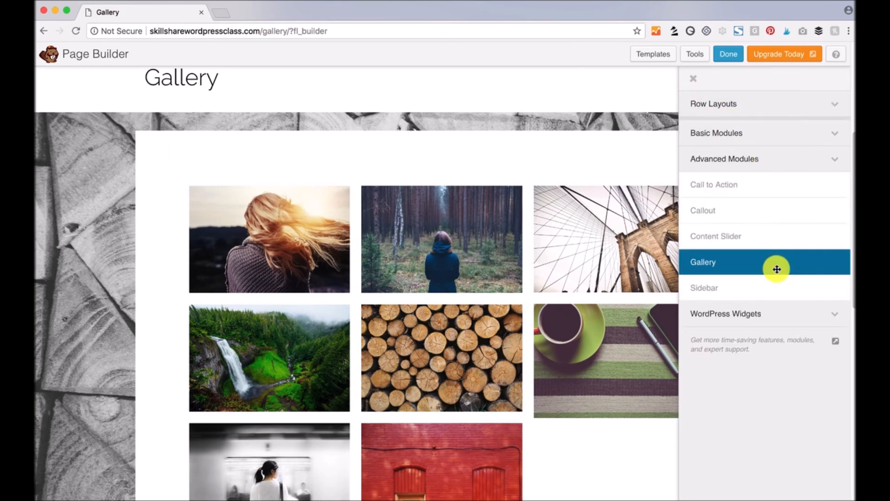
- Drop a Gallery module into a new row above the collage and set its layout to Thumbs
{"action": "left_click_drag", "start_coordinate": [717, 264], "coordinate": [439, 165]}
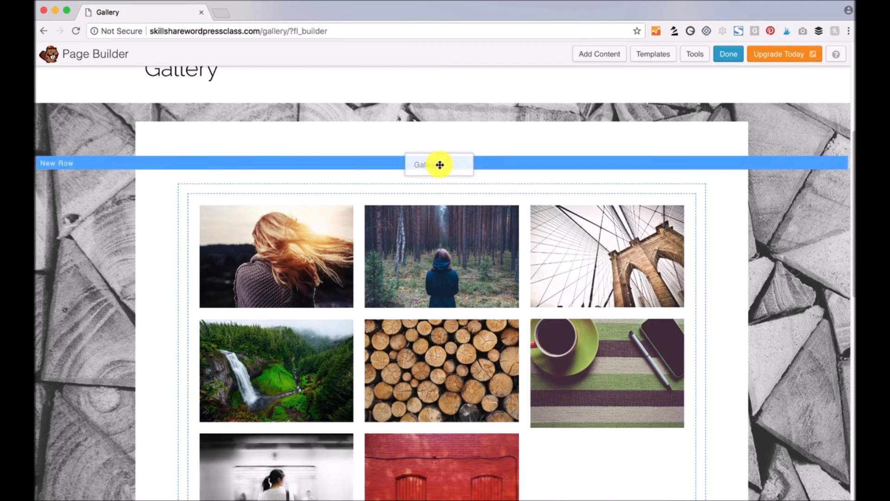
{"action": "mouse_move", "coordinate": [434, 166]}
{"action": "left_mouse_down"}
{"action": "mouse_move", "coordinate": [413, 166]}
{"action": "mouse_move", "coordinate": [426, 166]}
{"action": "left_mouse_up"}
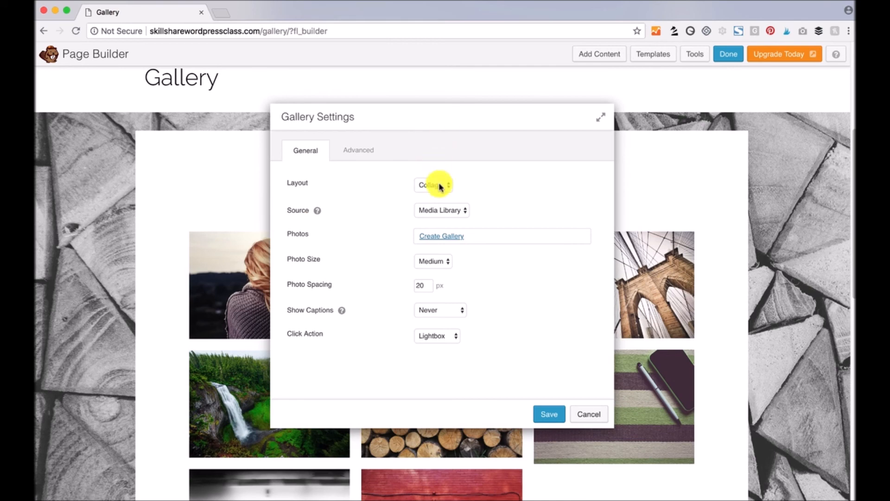
{"action": "left_click", "coordinate": [431, 184]}
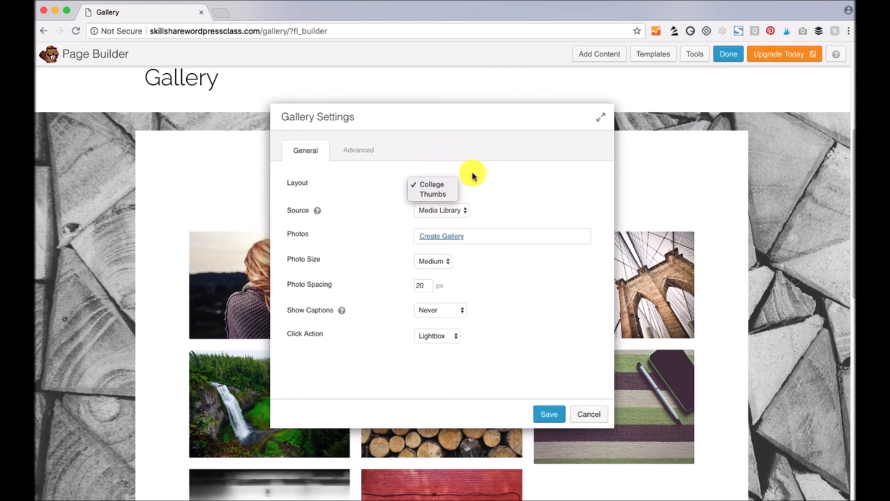
{"action": "left_click", "coordinate": [433, 195]}
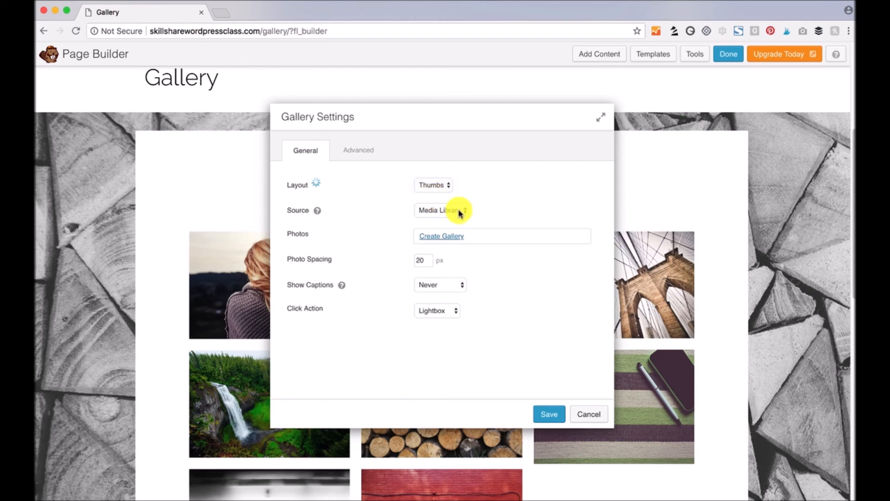
{"action": "left_click", "coordinate": [434, 238]}
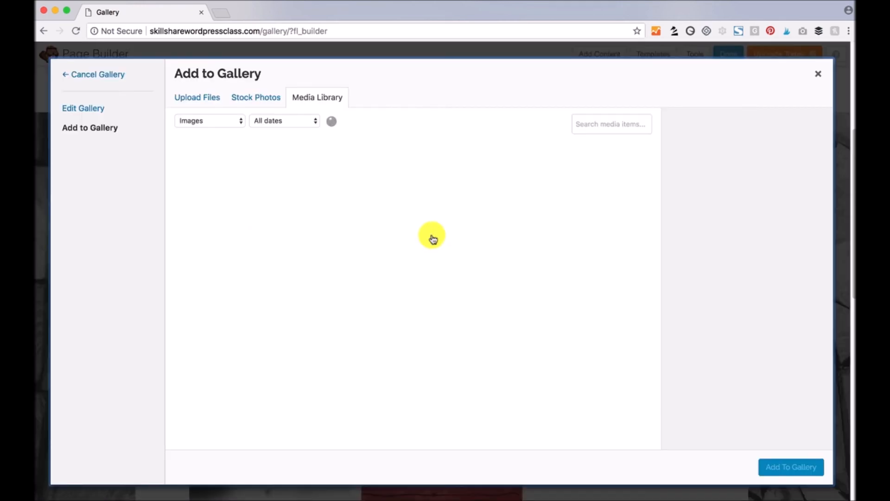
- Add eight photos to the gallery: camera, building frame, logs, waterfall, bridge, hair, forest, grey triangles
{"action": "left_click", "coordinate": [298, 342]}
{"action": "left_click", "coordinate": [216, 334]}
{"action": "left_click", "coordinate": [223, 278]}
{"action": "left_click", "coordinate": [292, 259]}
{"action": "left_click", "coordinate": [371, 260]}
{"action": "left_click", "coordinate": [464, 246]}
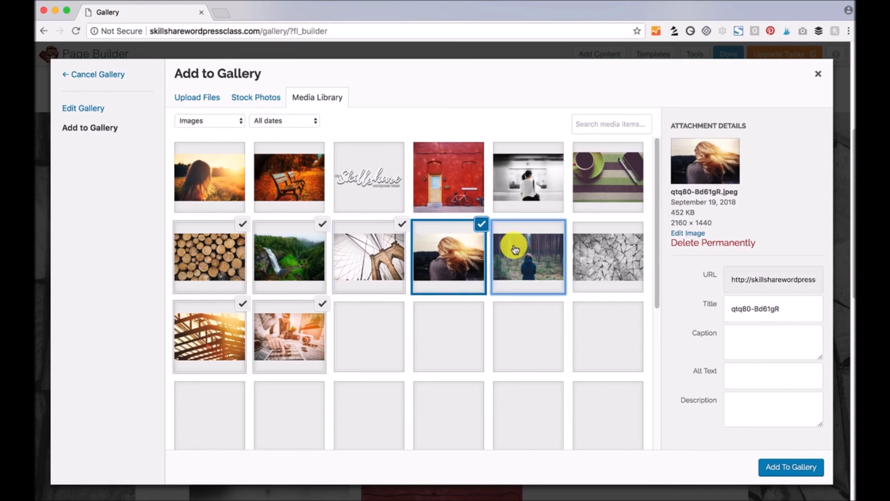
{"action": "left_click", "coordinate": [515, 249]}
{"action": "left_click", "coordinate": [577, 249]}
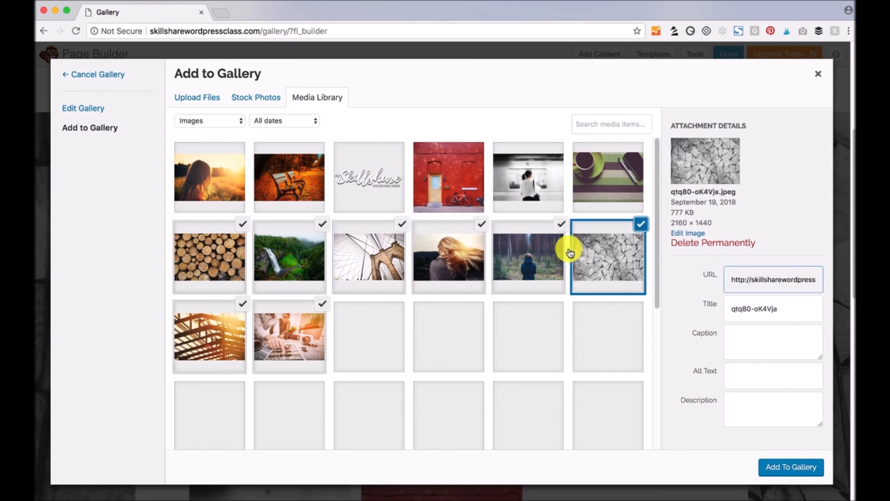
{"action": "left_click", "coordinate": [789, 462]}
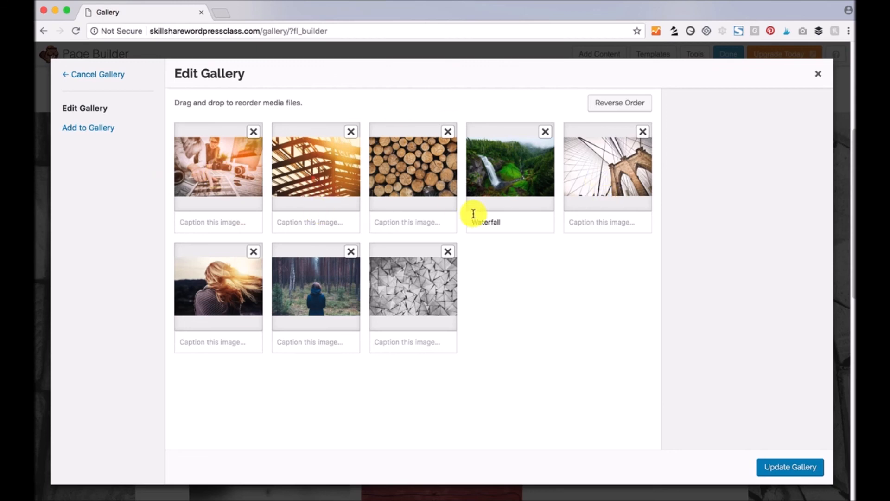
- Caption the logs 'Wood stack' and the bridge 'Bridge looking up', then update the gallery
{"action": "left_click", "coordinate": [407, 220]}
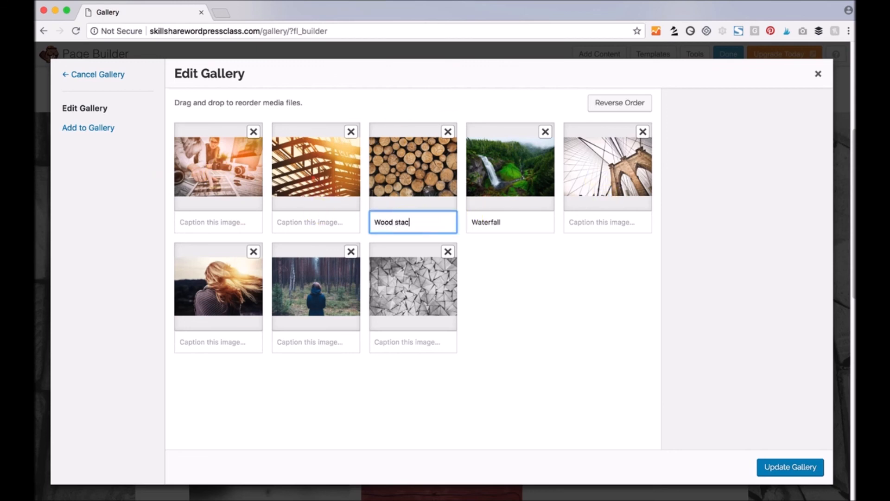
{"action": "left_click", "coordinate": [586, 222]}
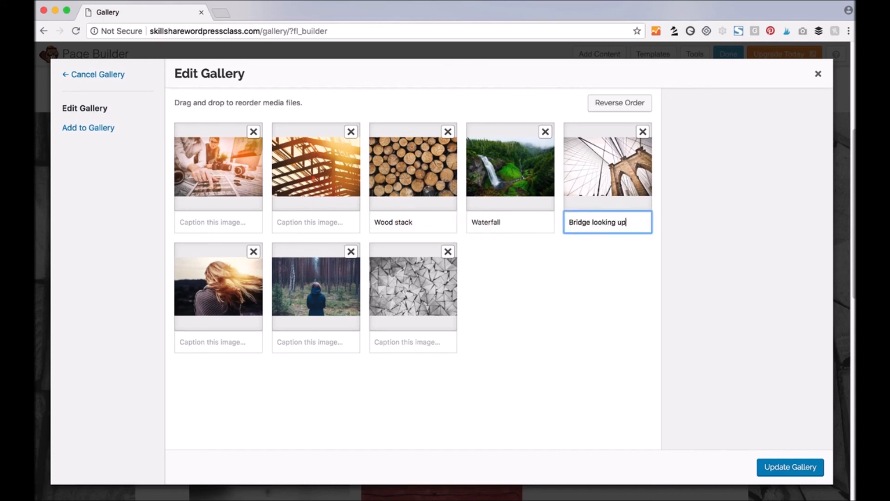
{"action": "type", "text": "Bridge looking up"}
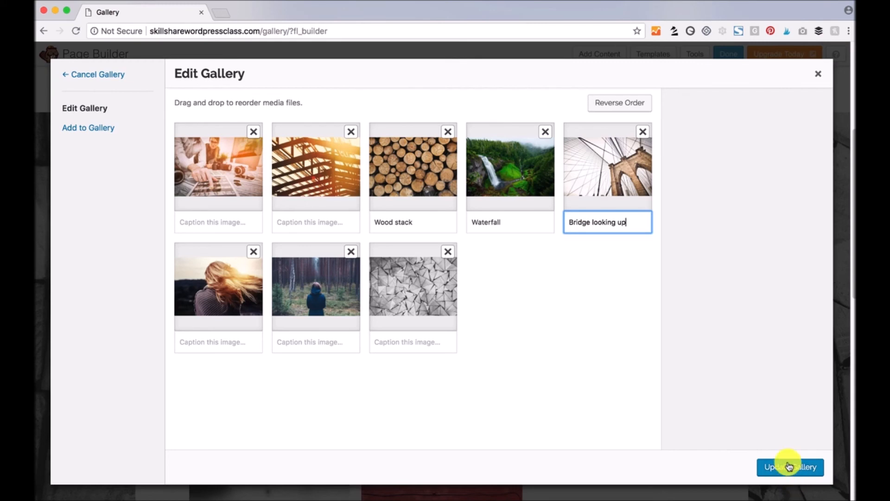
{"action": "left_click", "coordinate": [790, 467]}
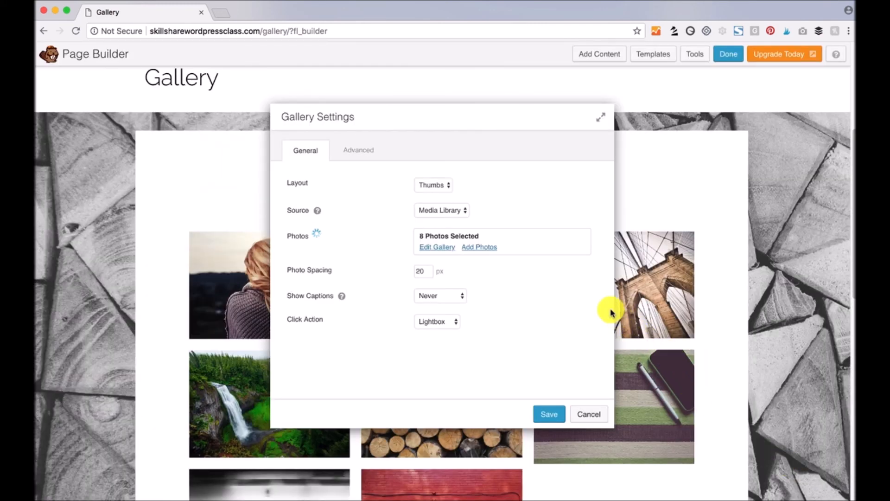
- Set the gallery's photo spacing to 10 px and try captions below each photo
{"action": "left_click_drag", "start_coordinate": [438, 116], "coordinate": [657, 108]}
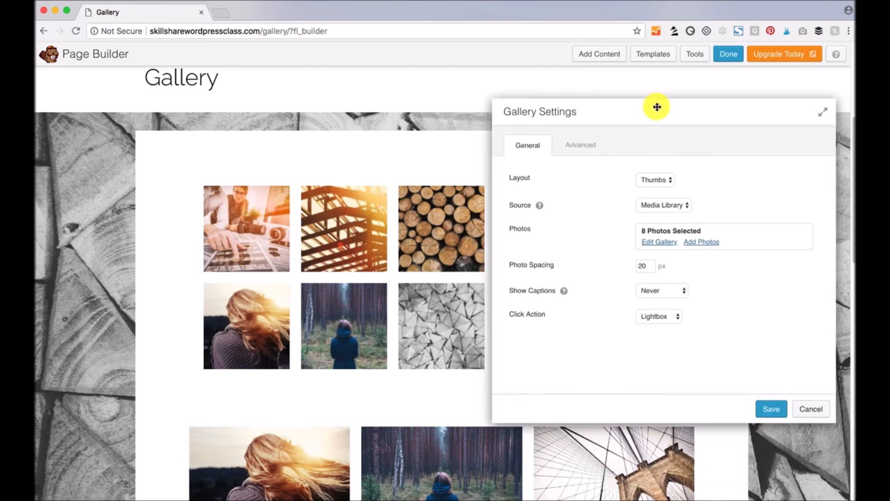
{"action": "left_click", "coordinate": [634, 266]}
{"action": "type", "text": "10"}
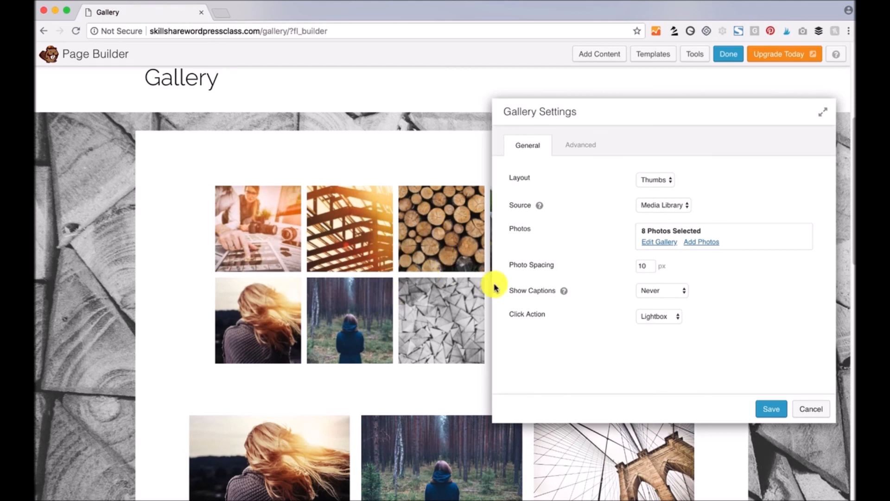
{"action": "left_click", "coordinate": [681, 290]}
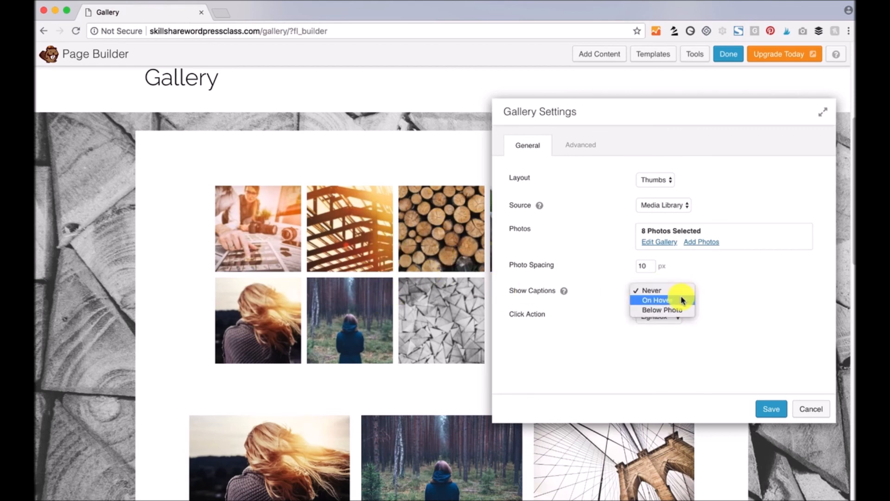
{"action": "left_click", "coordinate": [685, 308]}
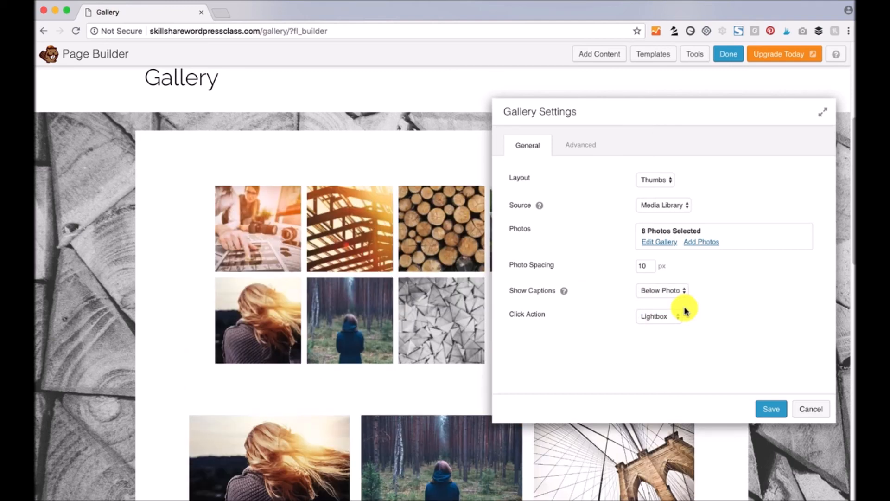
- Switch captions to show on hover, save the gallery, and publish the page changes
{"action": "left_click_drag", "start_coordinate": [691, 105], "coordinate": [193, 140]}
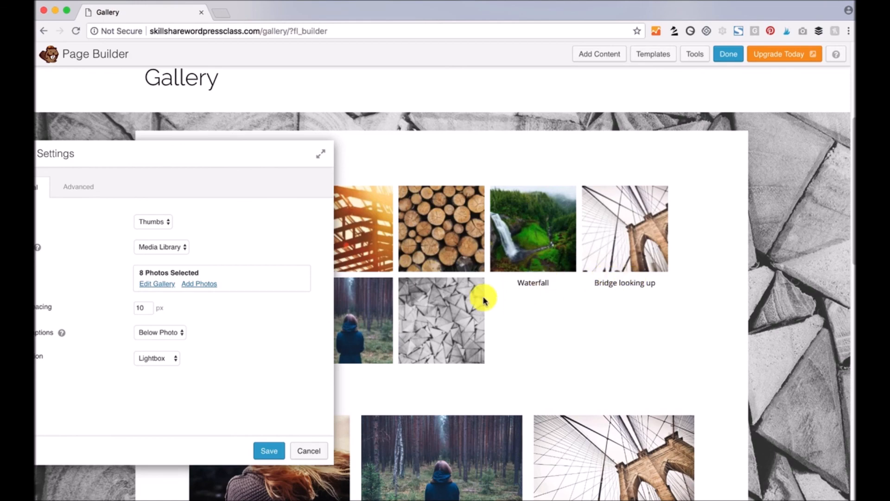
{"action": "left_click_drag", "start_coordinate": [252, 145], "coordinate": [721, 134]}
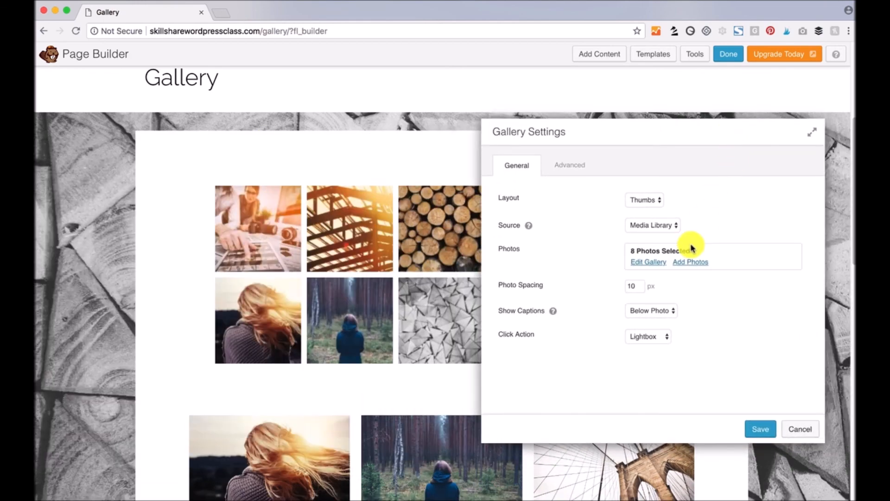
{"action": "left_click", "coordinate": [663, 310]}
{"action": "left_click", "coordinate": [660, 301]}
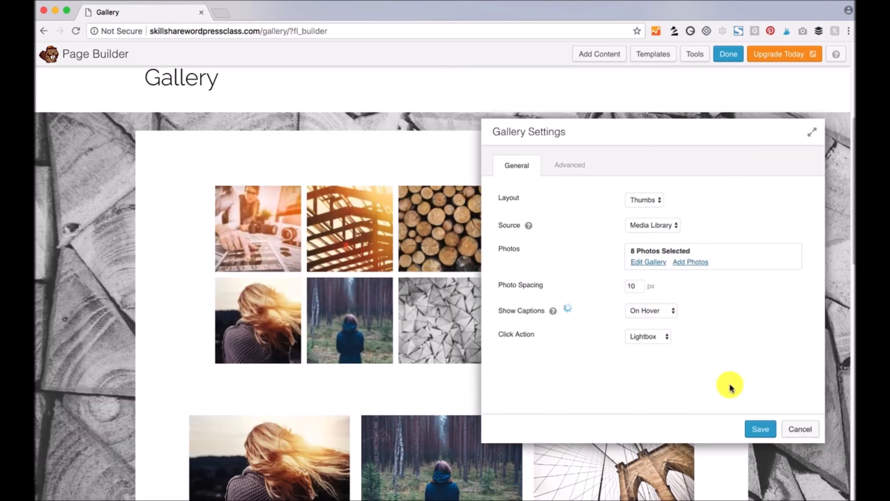
{"action": "left_click", "coordinate": [764, 432]}
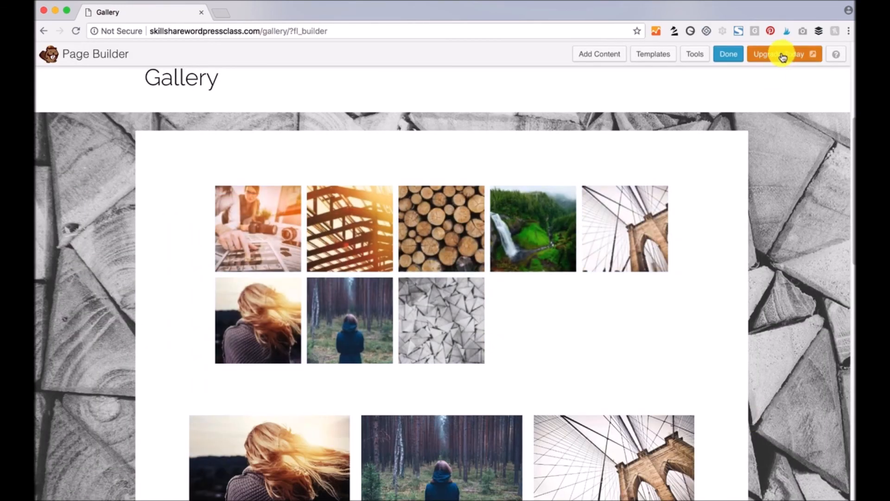
{"action": "left_click", "coordinate": [728, 54]}
{"action": "left_click", "coordinate": [438, 245]}
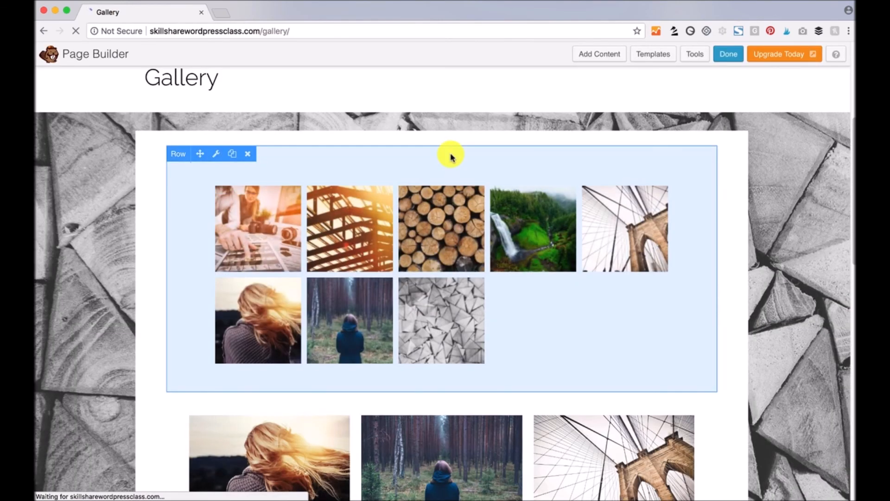
{"action": "scroll", "coordinate": [610, 205], "scroll_direction": "down", "scroll_amount": 5}
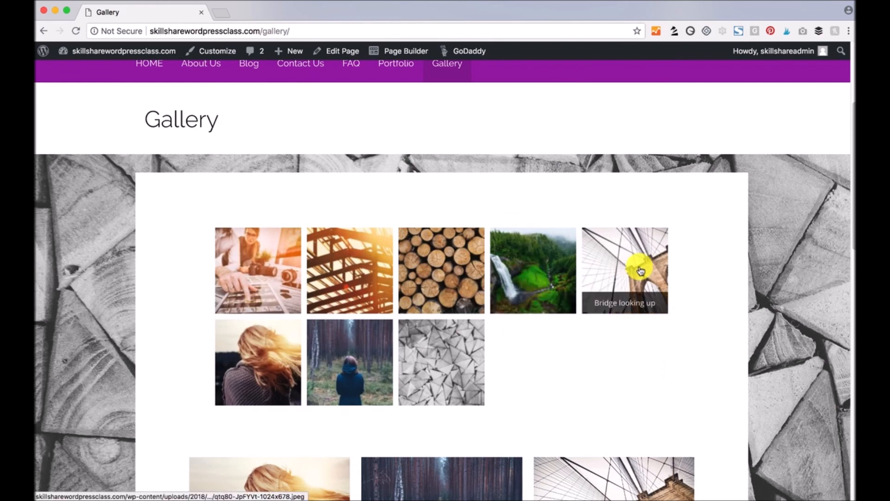
{"action": "left_click", "coordinate": [443, 261]}
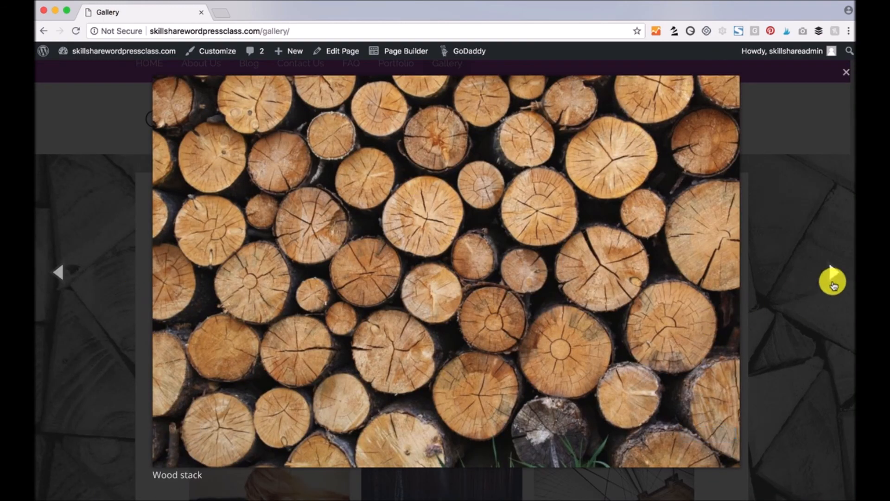
{"action": "left_click", "coordinate": [833, 281]}
{"action": "left_click", "coordinate": [846, 73]}
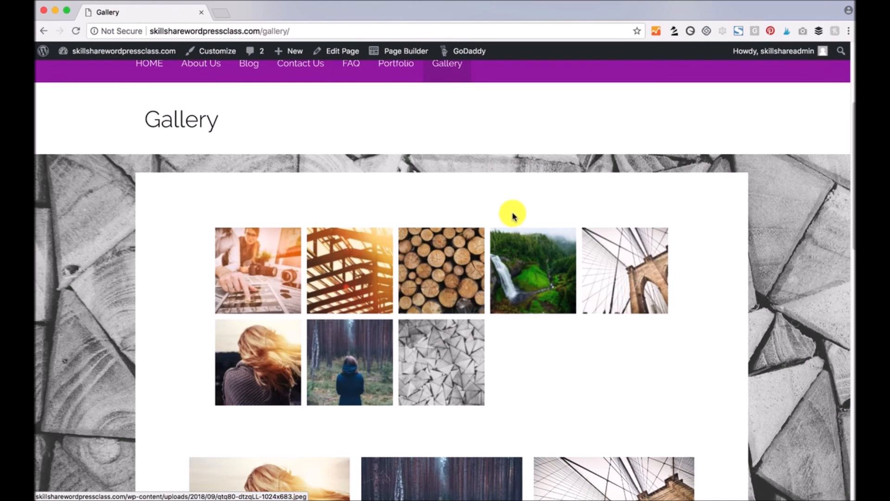
{"action": "scroll", "coordinate": [699, 367], "scroll_direction": "down", "scroll_amount": 2}
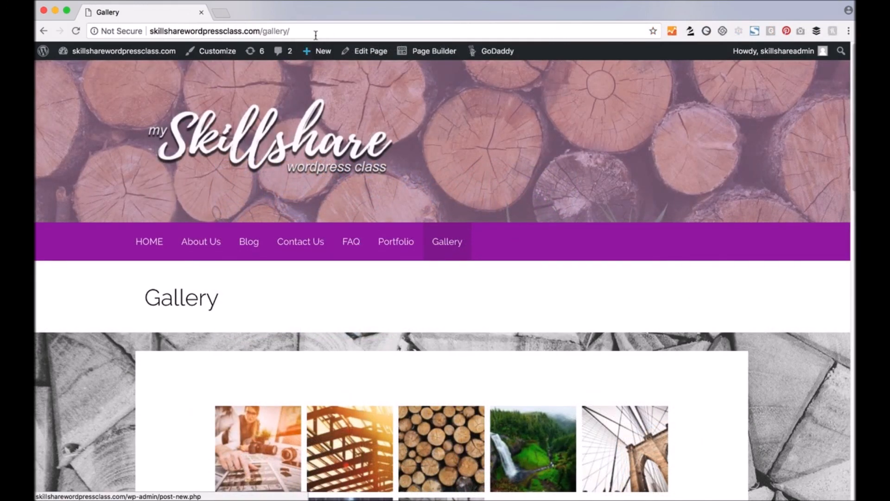
- Create a draft page 'My Title Here' with the first Custom layout and open it in Page Builder
{"action": "mouse_move", "coordinate": [324, 58]}
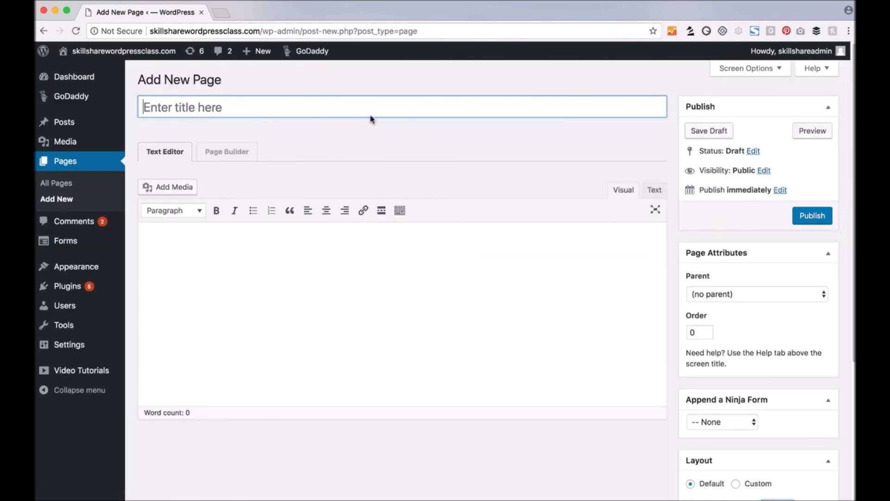
{"action": "left_click", "coordinate": [339, 106]}
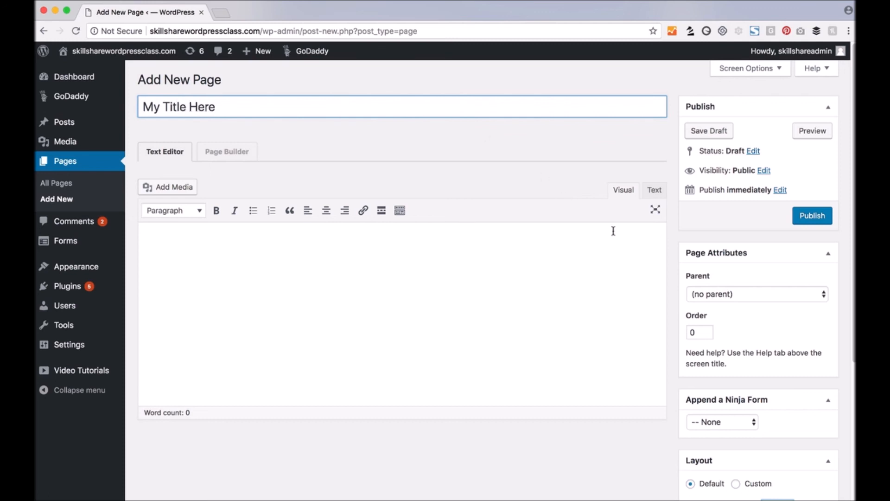
{"action": "scroll", "coordinate": [676, 262], "scroll_direction": "down", "scroll_amount": 5}
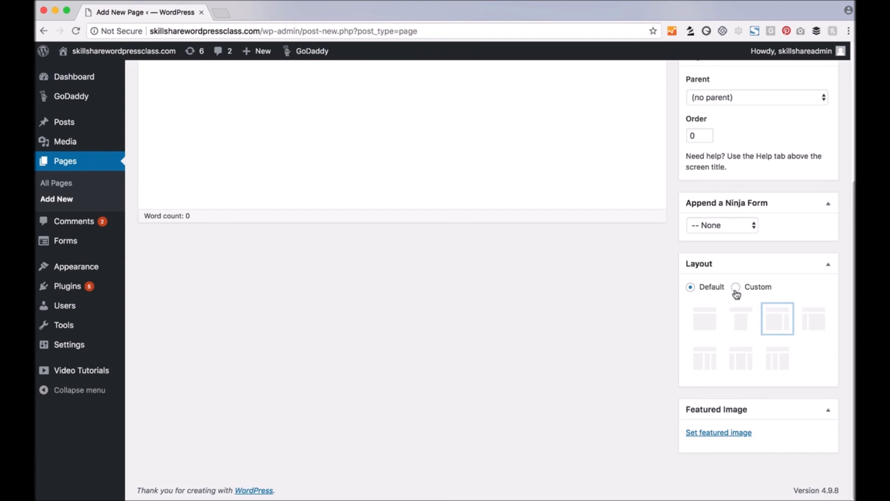
{"action": "left_click", "coordinate": [735, 288]}
{"action": "left_click", "coordinate": [705, 318]}
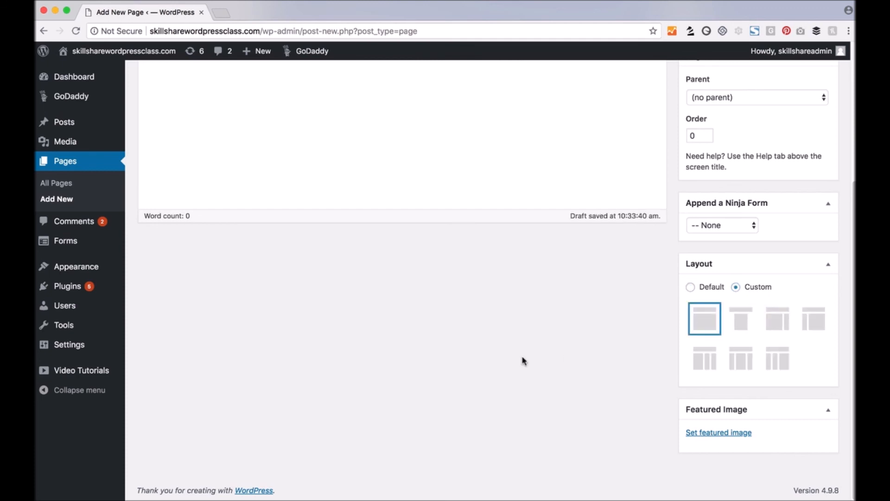
{"action": "scroll", "coordinate": [522, 361], "scroll_direction": "up", "scroll_amount": 5}
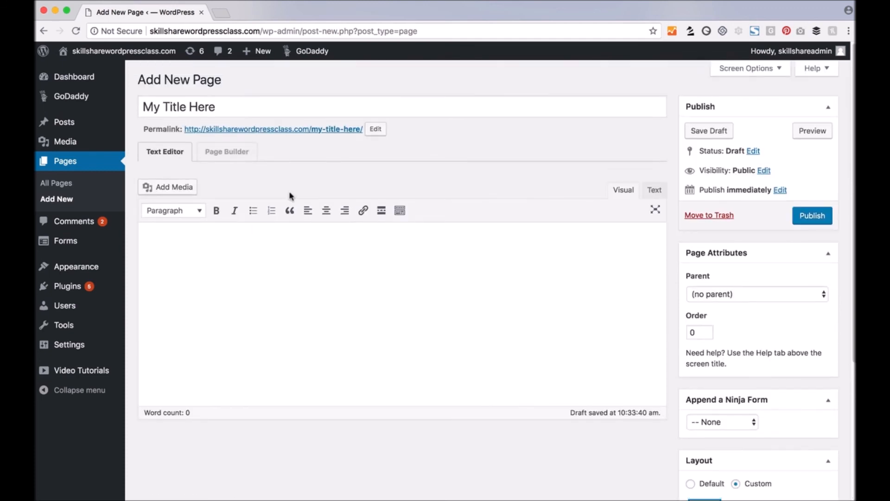
{"action": "left_click", "coordinate": [221, 154]}
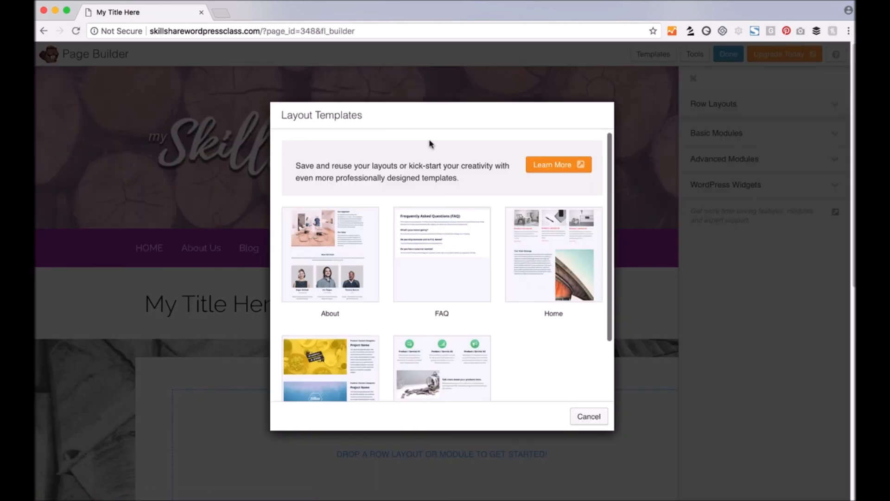
- Load the Services layout template and look over its service columns, product rows and Next Steps section
{"action": "left_click_drag", "start_coordinate": [436, 116], "coordinate": [419, 89]}
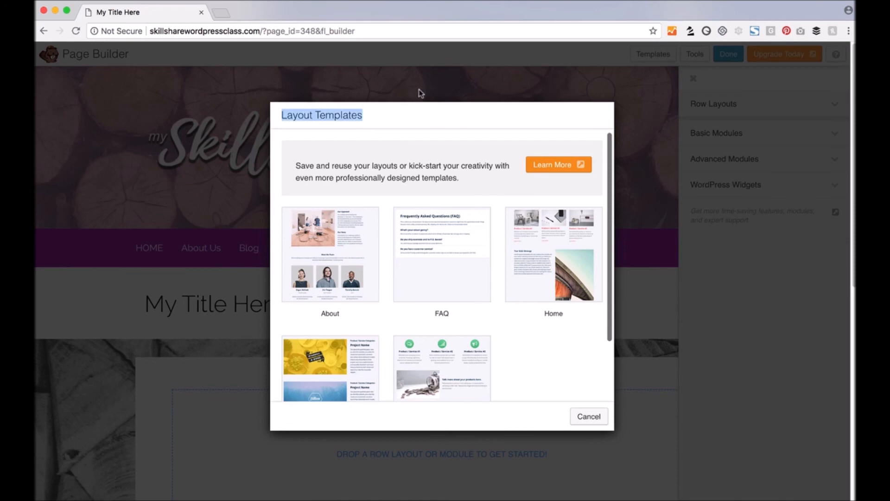
{"action": "left_click", "coordinate": [398, 119]}
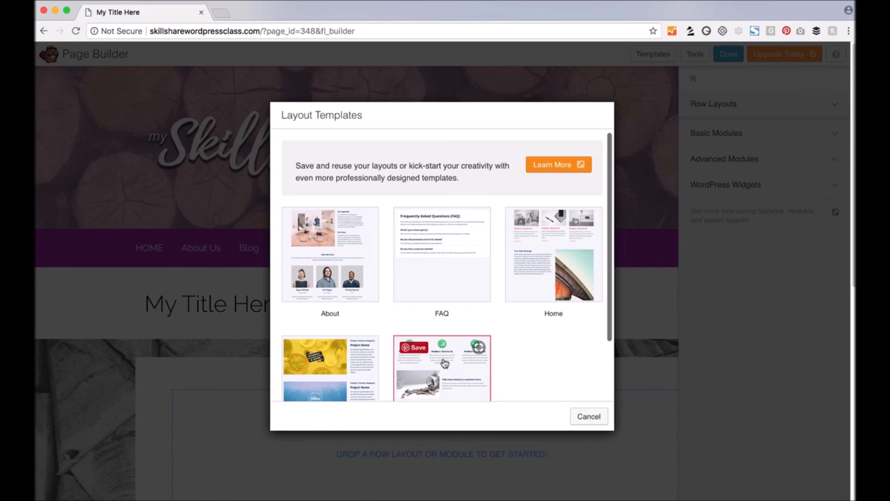
{"action": "scroll", "coordinate": [570, 358], "scroll_direction": "down", "scroll_amount": 3}
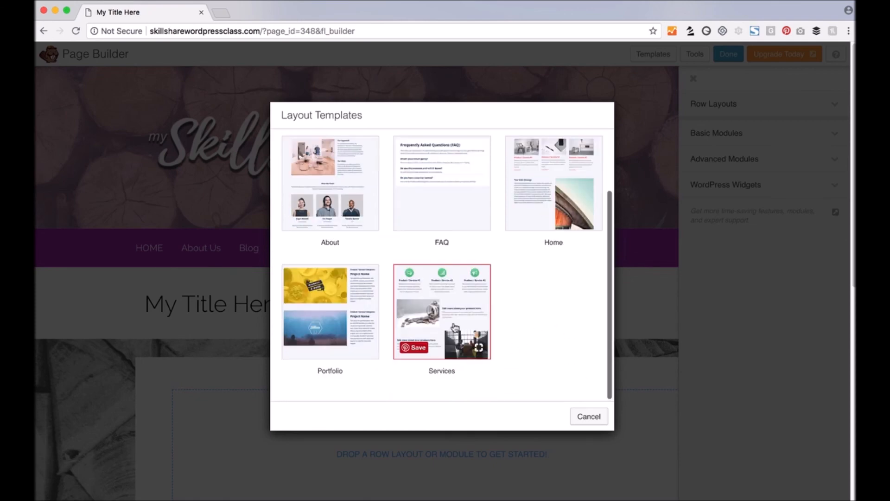
{"action": "left_click", "coordinate": [453, 326]}
{"action": "scroll", "coordinate": [453, 318], "scroll_direction": "down", "scroll_amount": 3}
{"action": "scroll", "coordinate": [453, 318], "scroll_direction": "down", "scroll_amount": 10}
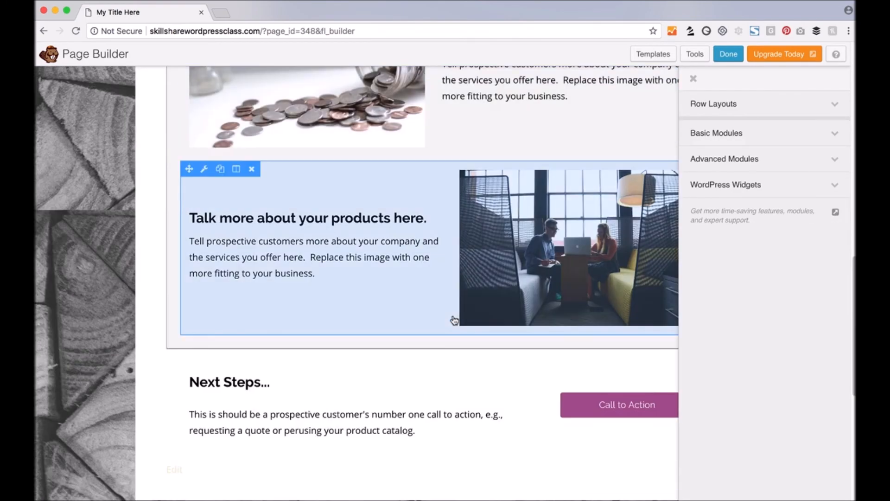
{"action": "scroll", "coordinate": [445, 318], "scroll_direction": "down", "scroll_amount": 1}
{"action": "scroll", "coordinate": [433, 315], "scroll_direction": "up", "scroll_amount": 6}
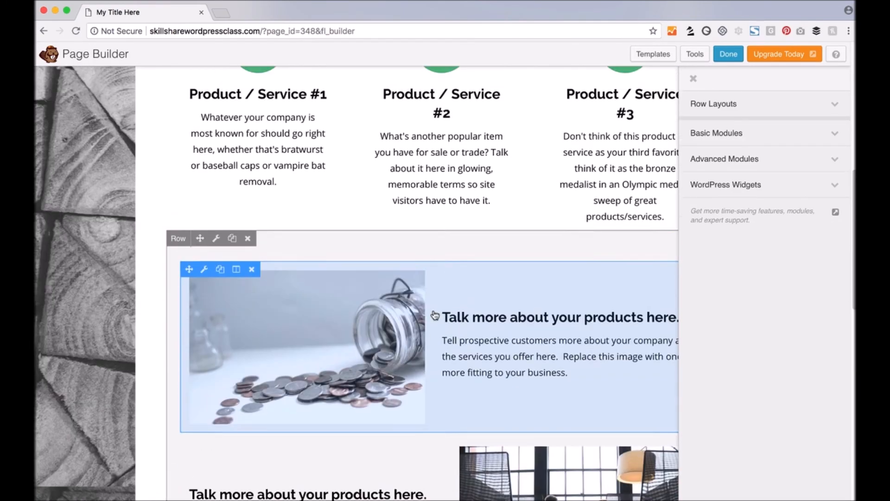
{"action": "scroll", "coordinate": [434, 314], "scroll_direction": "up", "scroll_amount": 3}
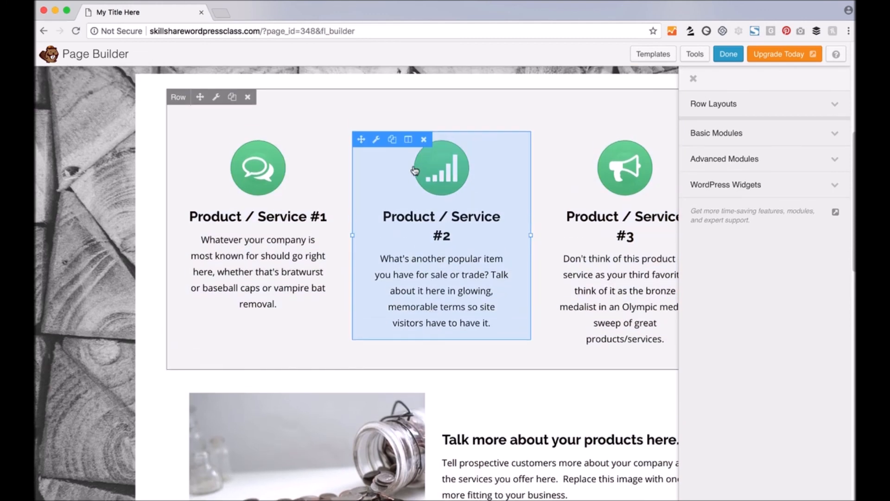
- Retitle the middle callout 'Headline 2', swap its icon for a half-filled circle, and save
{"action": "left_click", "coordinate": [377, 139]}
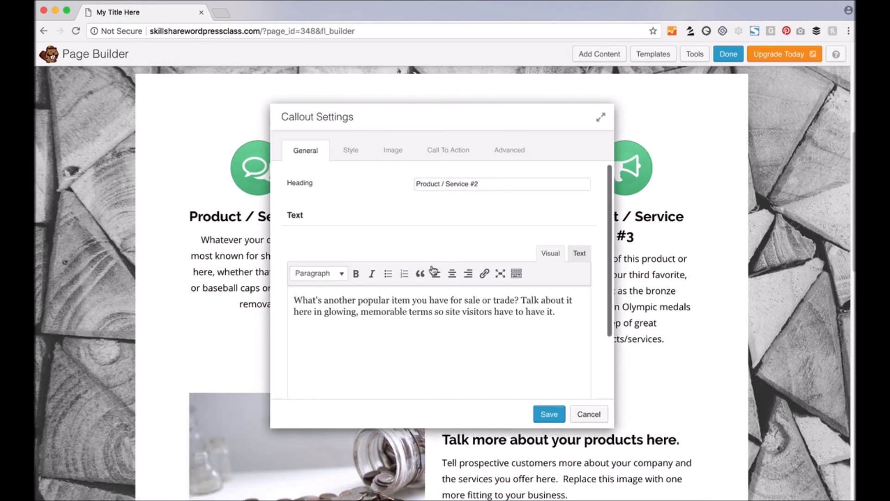
{"action": "left_click_drag", "start_coordinate": [494, 184], "coordinate": [381, 181]}
{"action": "type", "text": "H"}
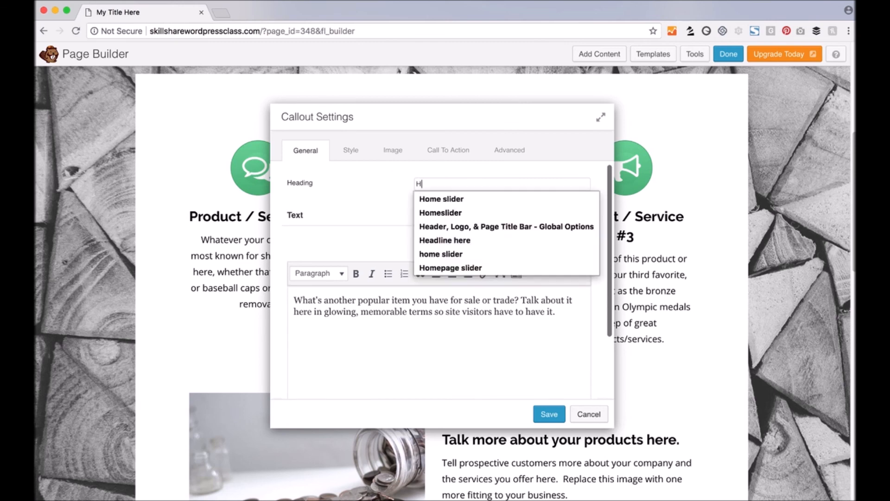
{"action": "type", "text": "eadline 2"}
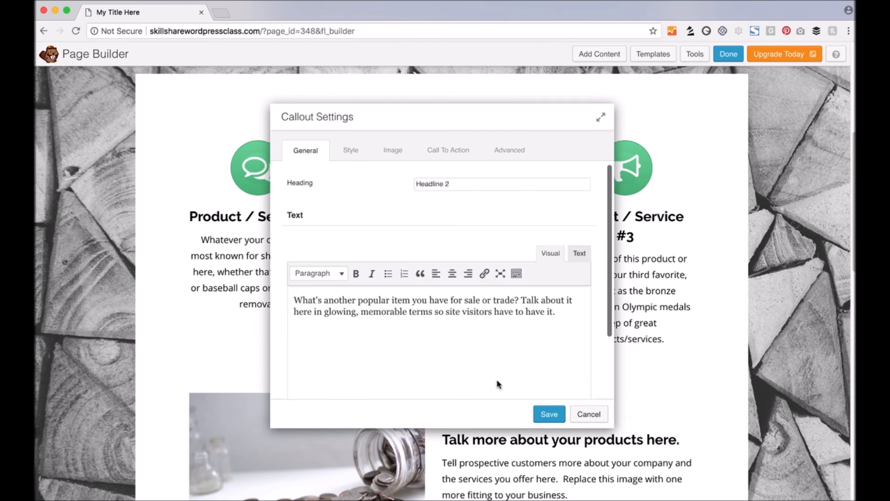
{"action": "left_click", "coordinate": [360, 150]}
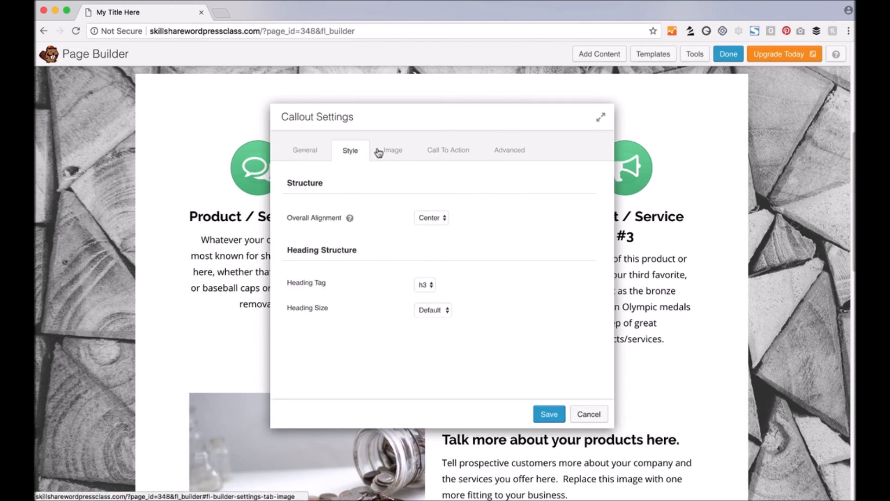
{"action": "left_click", "coordinate": [380, 151]}
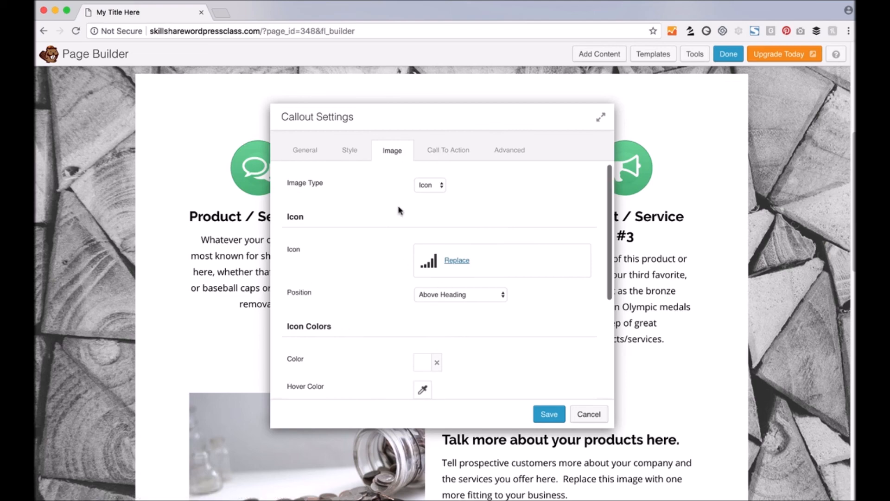
{"action": "left_click", "coordinate": [457, 260]}
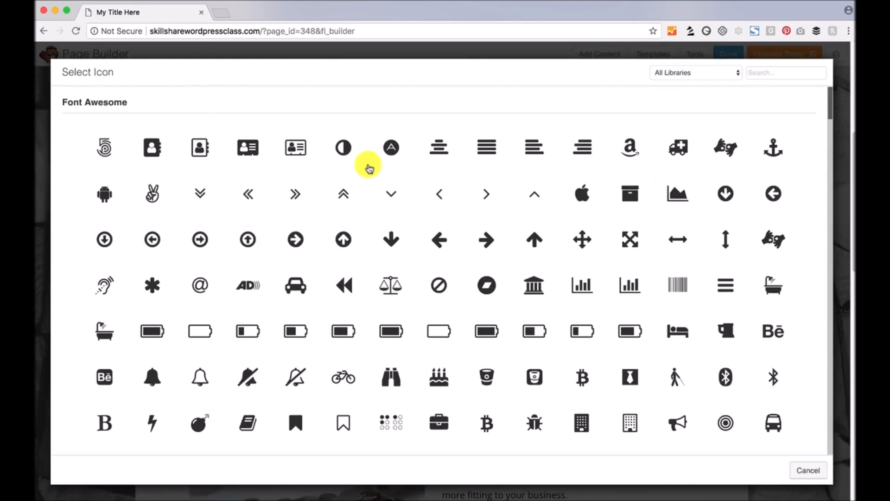
{"action": "left_click", "coordinate": [344, 149]}
{"action": "left_click", "coordinate": [549, 413]}
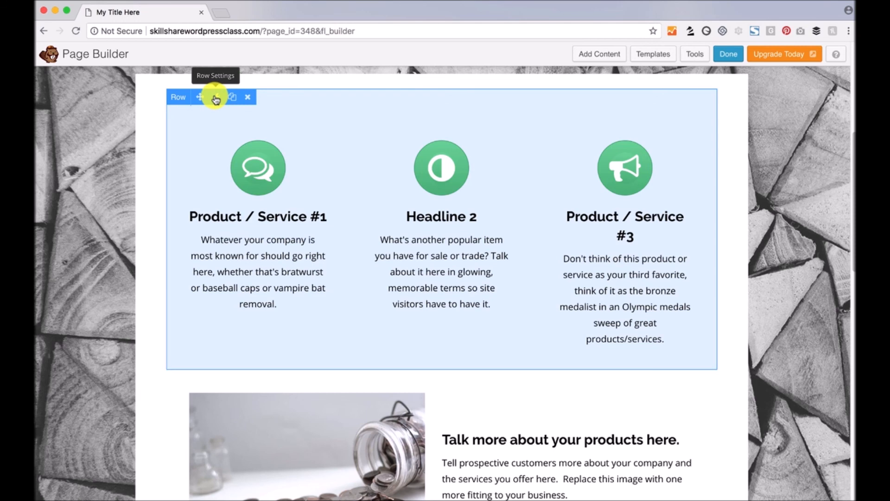
- Give the icon row a grey triangles photo background with a green #00cc70 overlay
{"action": "left_click", "coordinate": [216, 98]}
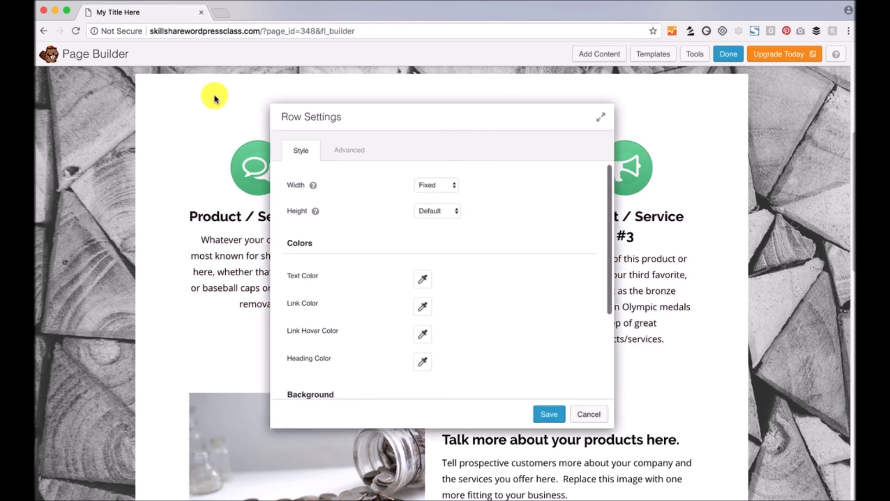
{"action": "scroll", "coordinate": [436, 269], "scroll_direction": "down", "scroll_amount": 3}
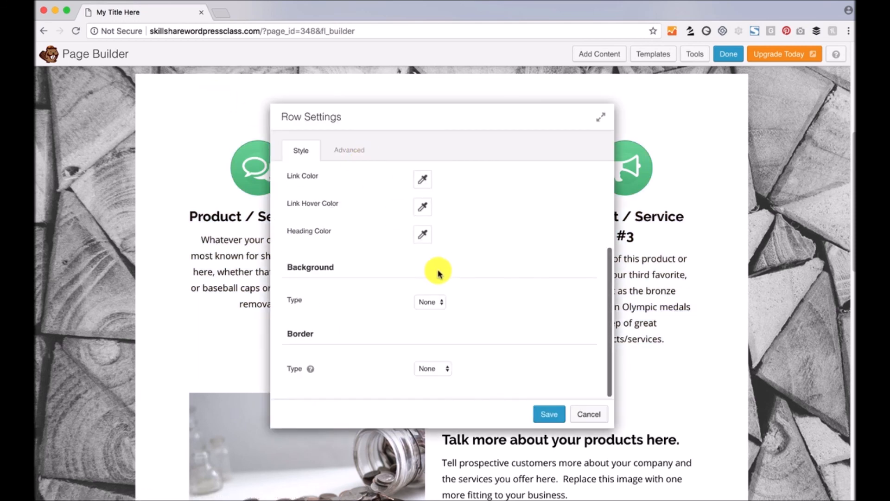
{"action": "left_click", "coordinate": [433, 302]}
{"action": "left_click", "coordinate": [435, 311]}
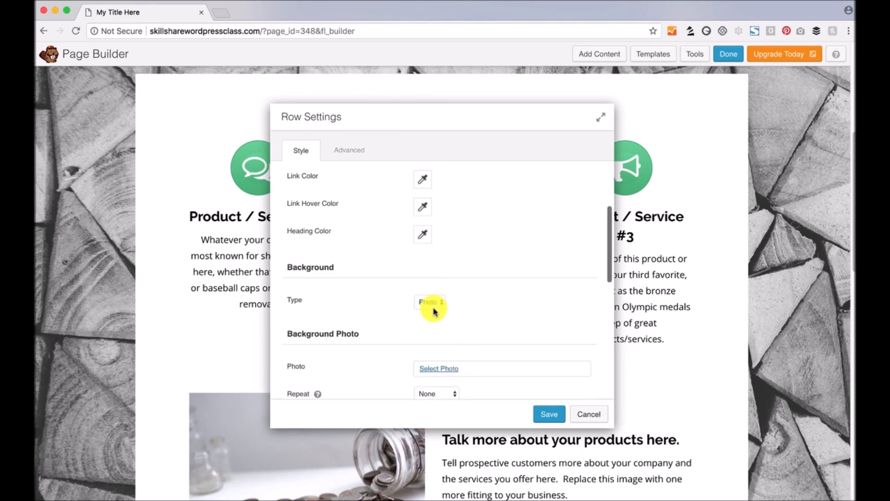
{"action": "left_click", "coordinate": [441, 368]}
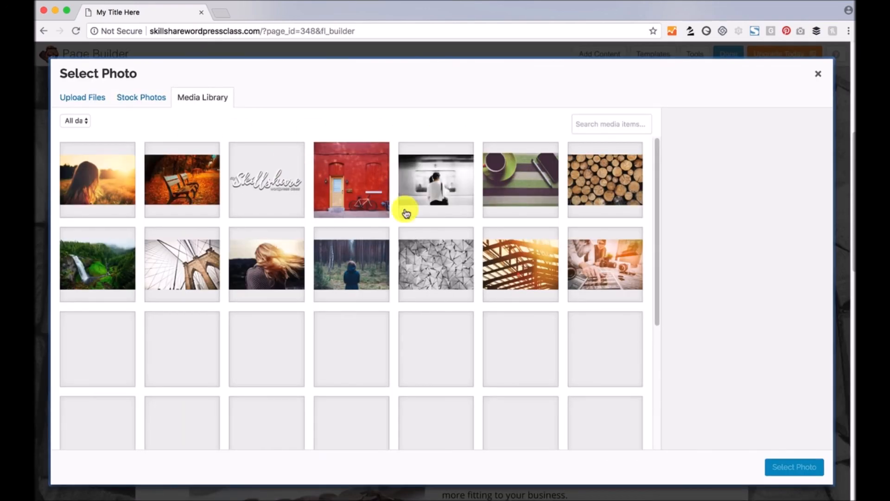
{"action": "left_click", "coordinate": [437, 256]}
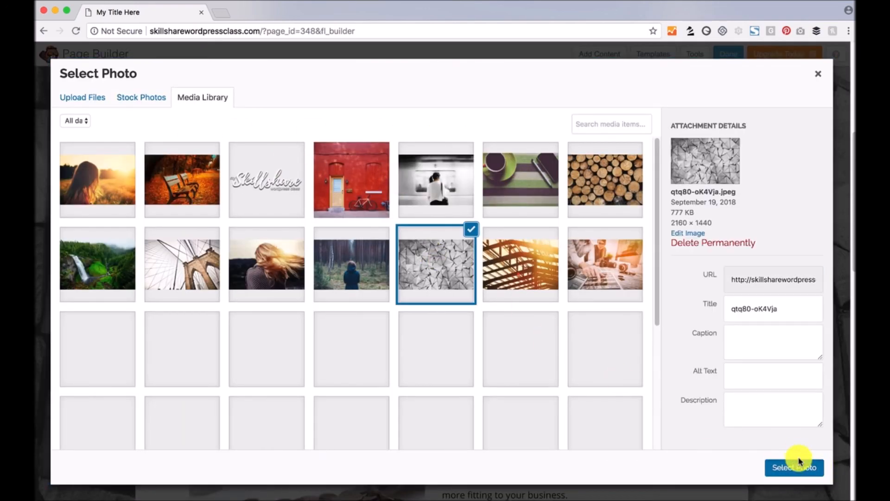
{"action": "left_click", "coordinate": [800, 466]}
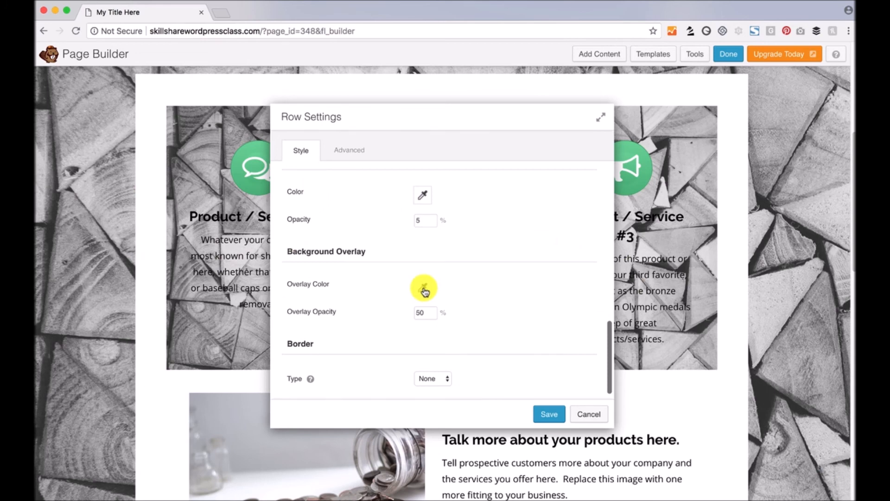
{"action": "left_click", "coordinate": [423, 289]}
{"action": "left_click", "coordinate": [464, 338]}
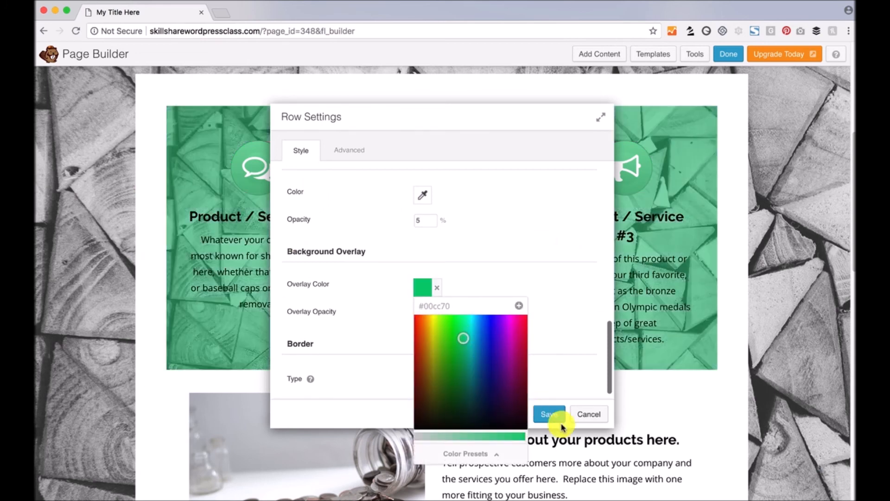
{"action": "left_click", "coordinate": [541, 338]}
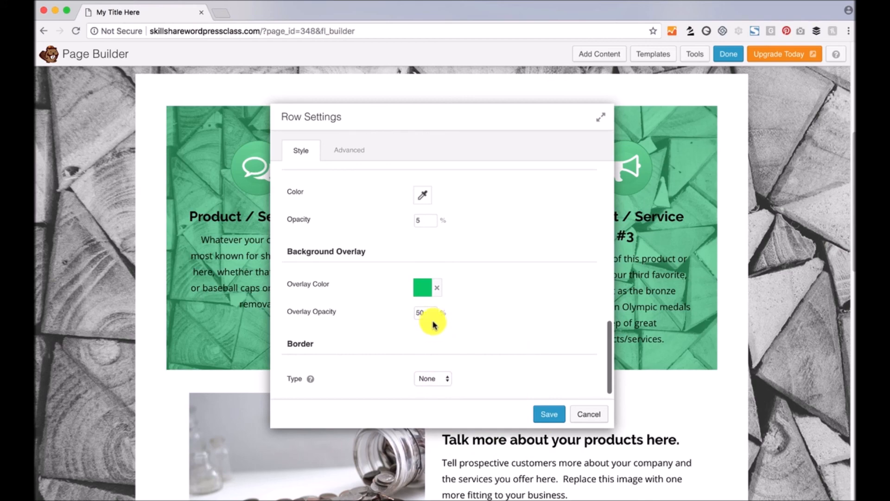
- Add a solid black border to the row and save its settings
{"action": "scroll", "coordinate": [435, 327], "scroll_direction": "down", "scroll_amount": 1}
{"action": "left_click", "coordinate": [445, 369]}
{"action": "left_click", "coordinate": [441, 377]}
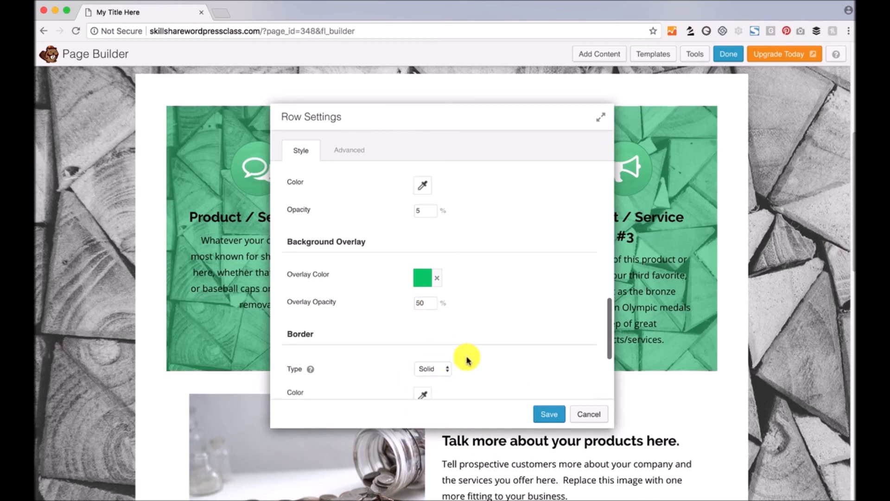
{"action": "left_click", "coordinate": [422, 394]}
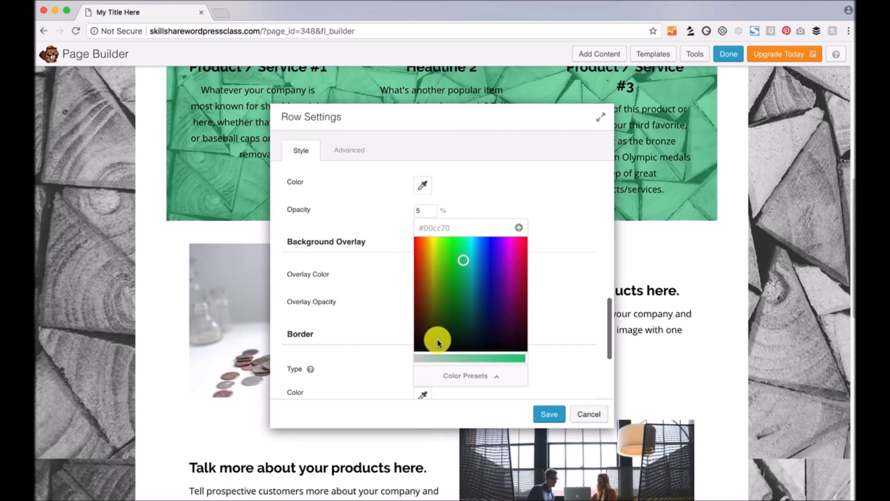
{"action": "left_click", "coordinate": [438, 343]}
{"action": "left_click", "coordinate": [535, 359]}
{"action": "scroll", "coordinate": [535, 358], "scroll_direction": "down", "scroll_amount": 1}
{"action": "scroll", "coordinate": [536, 359], "scroll_direction": "up", "scroll_amount": 10}
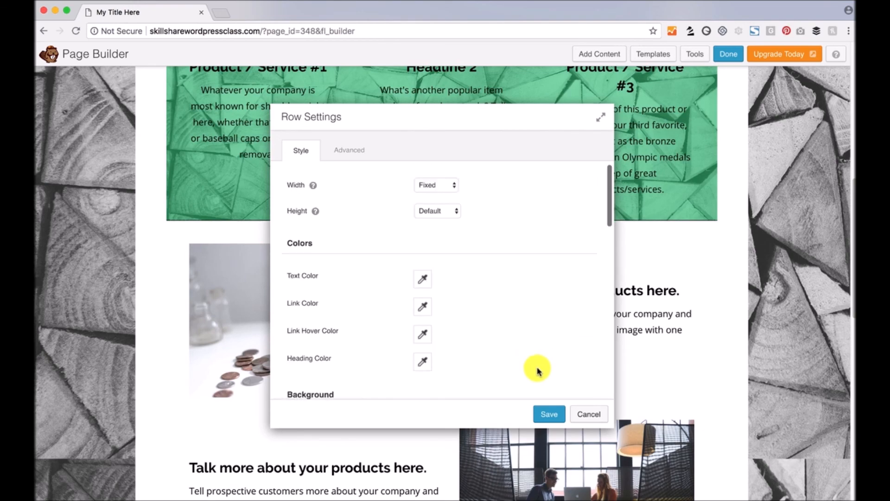
{"action": "left_click", "coordinate": [544, 415]}
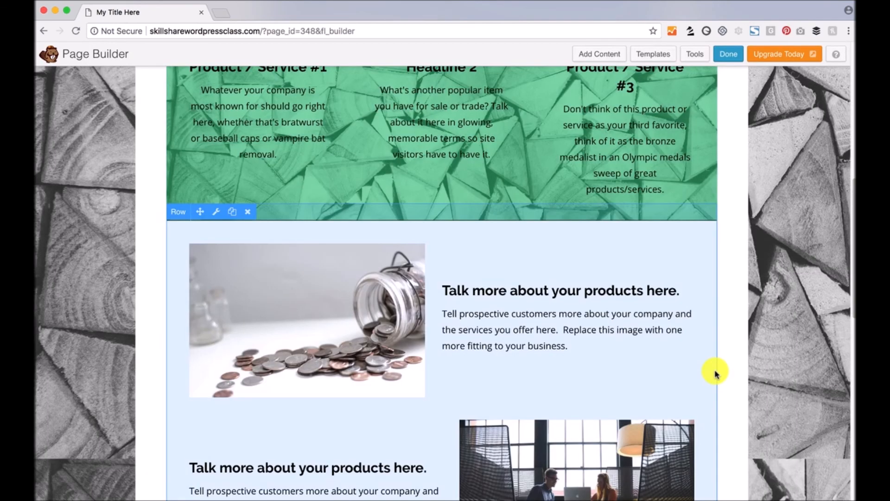
{"action": "scroll", "coordinate": [715, 373], "scroll_direction": "up", "scroll_amount": 8}
- Delete the third column's module and remove the empty column, leaving two wider columns
{"action": "scroll", "coordinate": [741, 362], "scroll_direction": "down", "scroll_amount": 1}
{"action": "scroll", "coordinate": [741, 362], "scroll_direction": "down", "scroll_amount": 3}
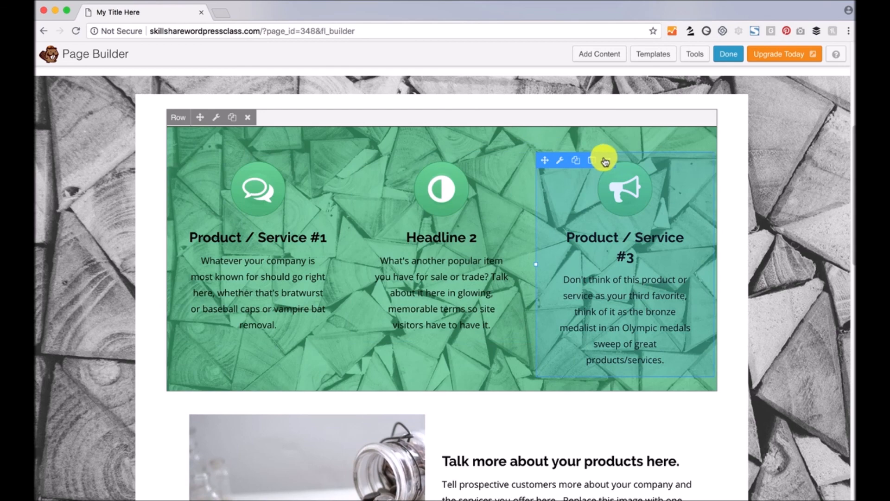
{"action": "left_click", "coordinate": [609, 163]}
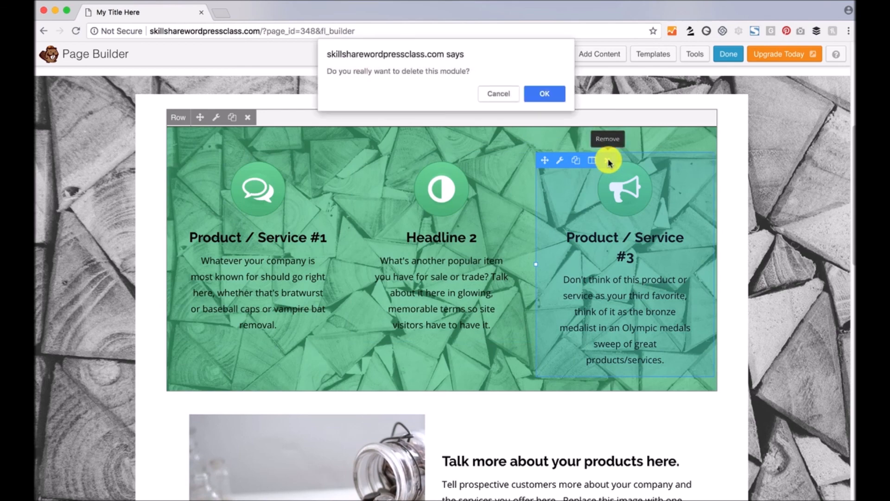
{"action": "left_click", "coordinate": [543, 95]}
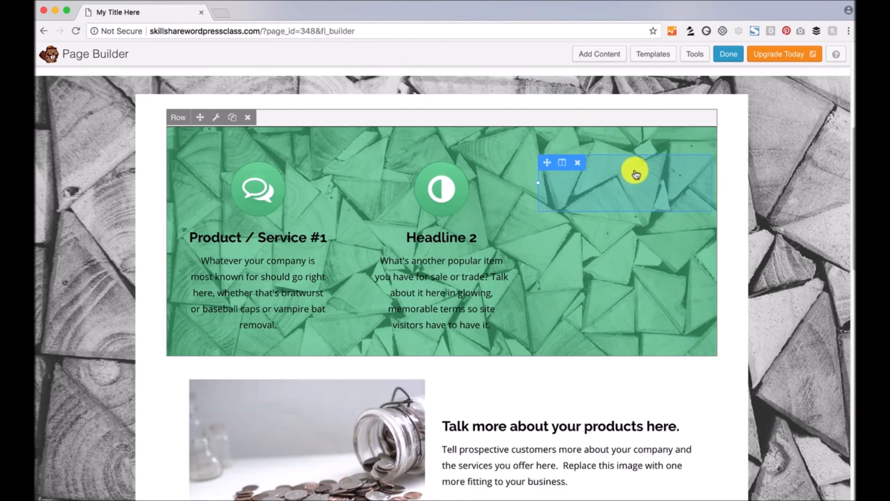
{"action": "left_click", "coordinate": [578, 163]}
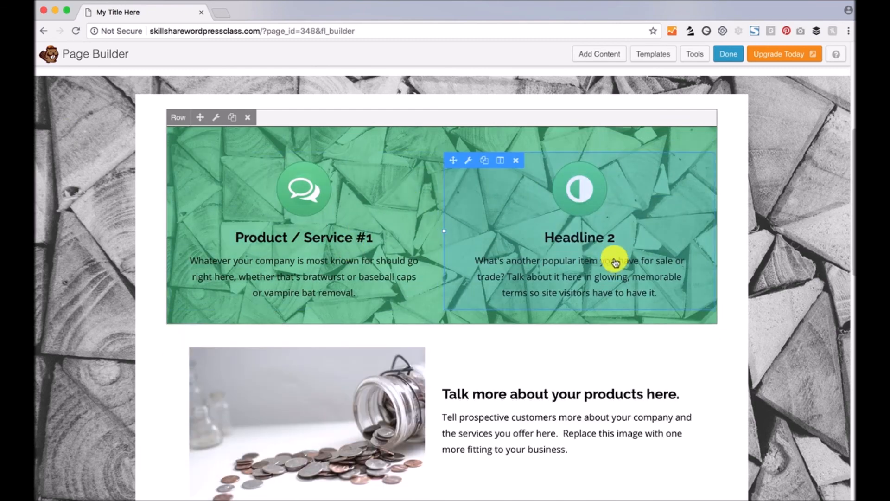
- Finish editing and publish the My Title Here page
{"action": "scroll", "coordinate": [625, 319], "scroll_direction": "down", "scroll_amount": 10}
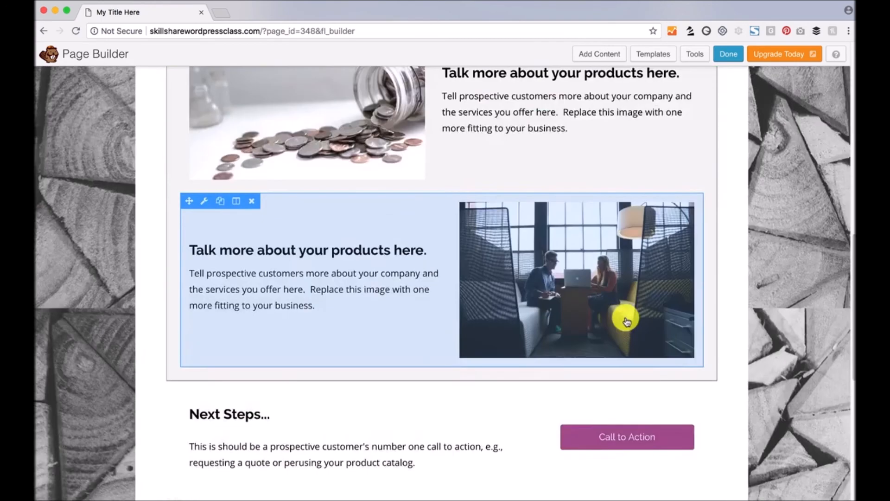
{"action": "scroll", "coordinate": [625, 318], "scroll_direction": "down", "scroll_amount": 3}
{"action": "scroll", "coordinate": [582, 308], "scroll_direction": "up", "scroll_amount": 15}
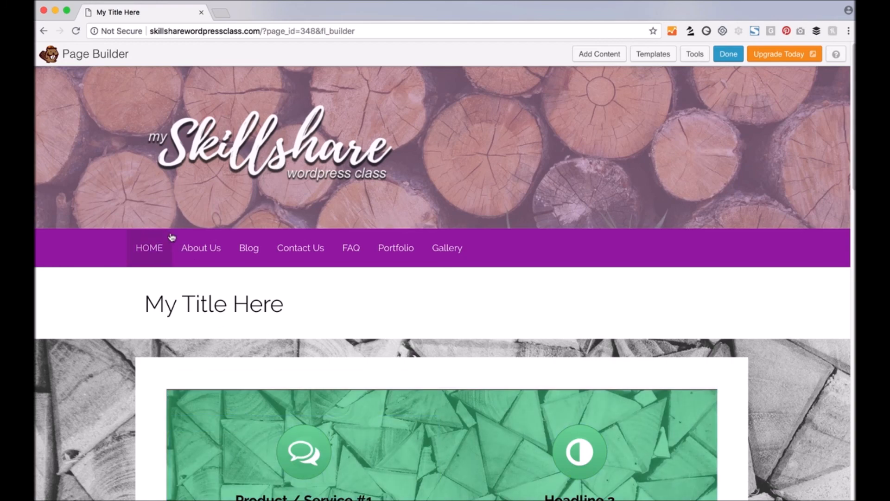
{"action": "left_click", "coordinate": [732, 54]}
{"action": "left_click", "coordinate": [481, 243]}
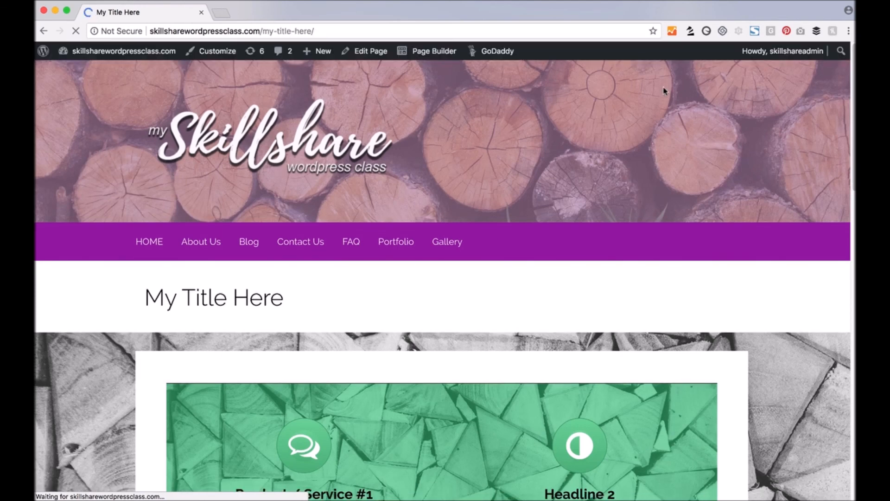
- Add My Title Here to the Primary Menu right after About Us and publish the menu
{"action": "left_click", "coordinate": [202, 52]}
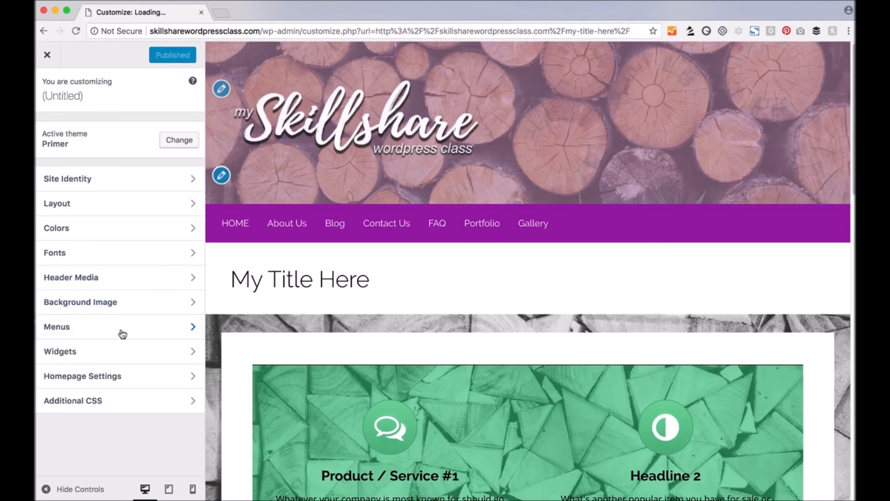
{"action": "left_click", "coordinate": [123, 332]}
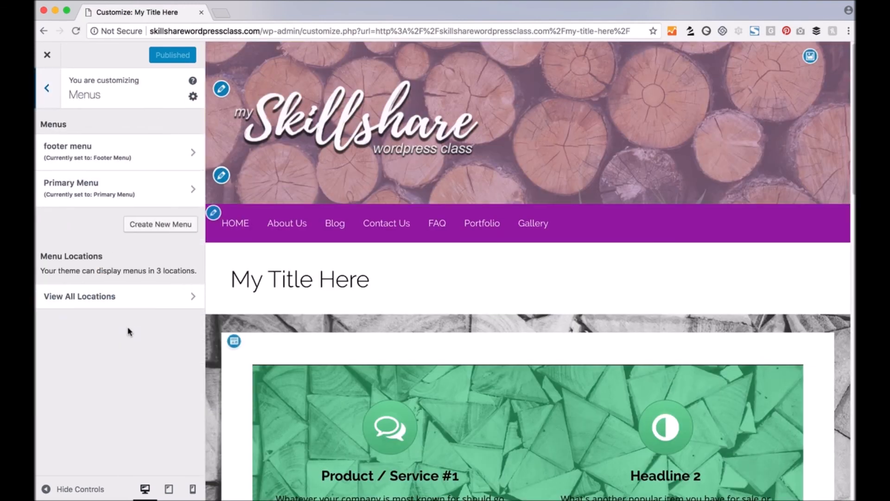
{"action": "left_click", "coordinate": [105, 193]}
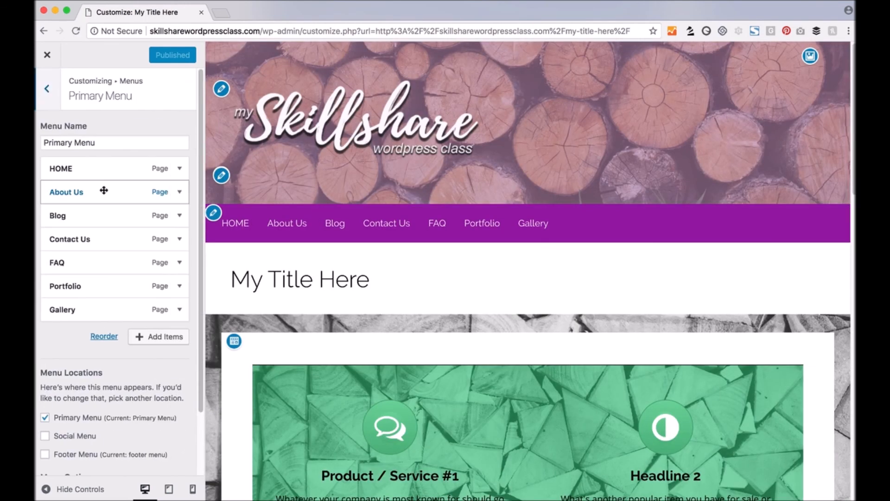
{"action": "left_click", "coordinate": [171, 339]}
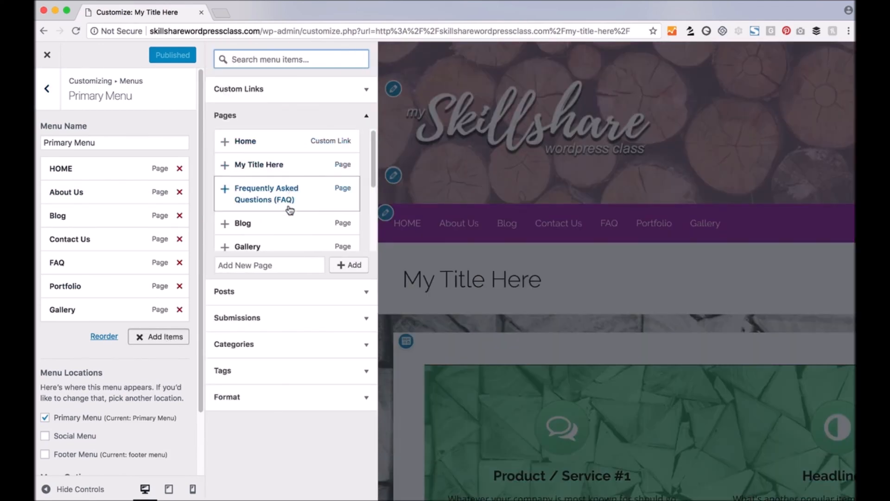
{"action": "left_click", "coordinate": [253, 168]}
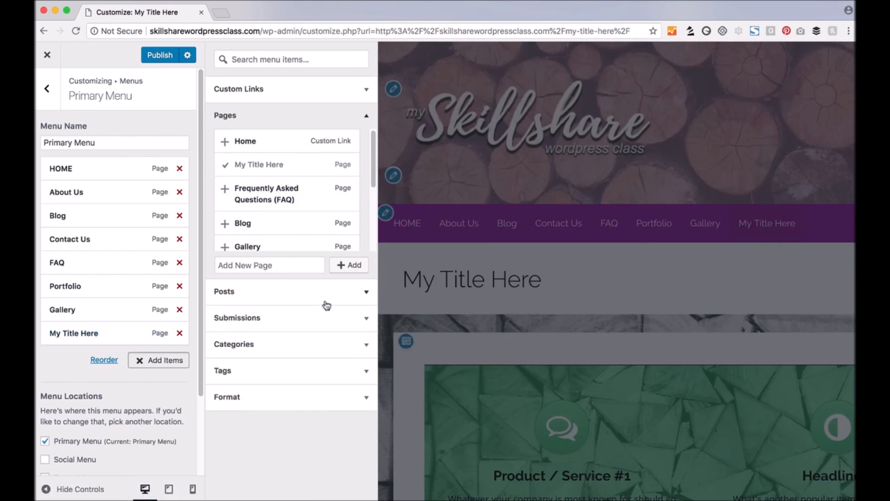
{"action": "left_click_drag", "start_coordinate": [112, 333], "coordinate": [112, 215]}
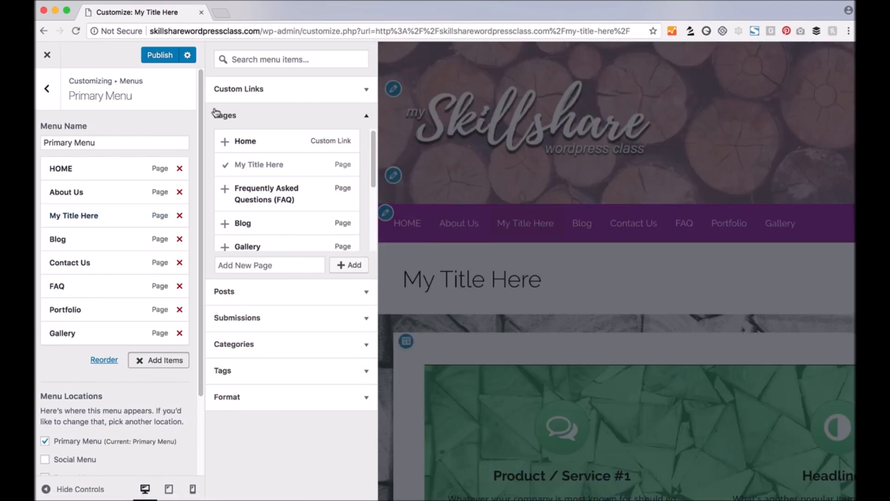
{"action": "left_click", "coordinate": [160, 55]}
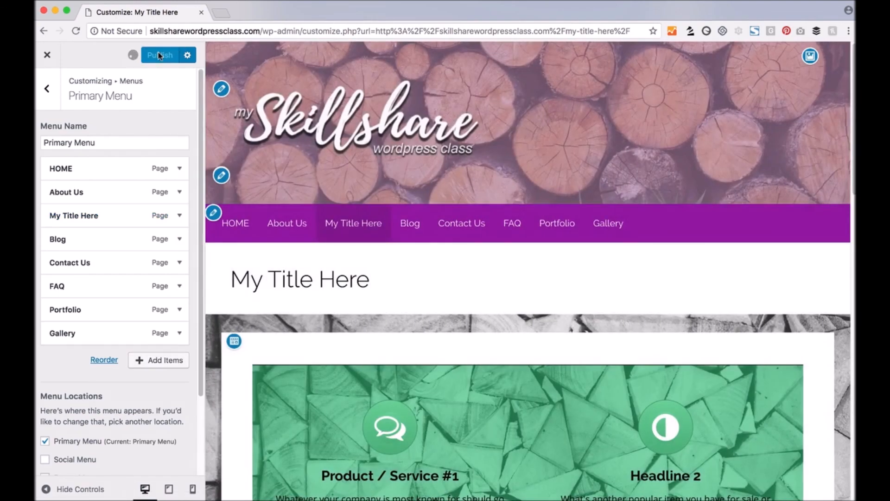